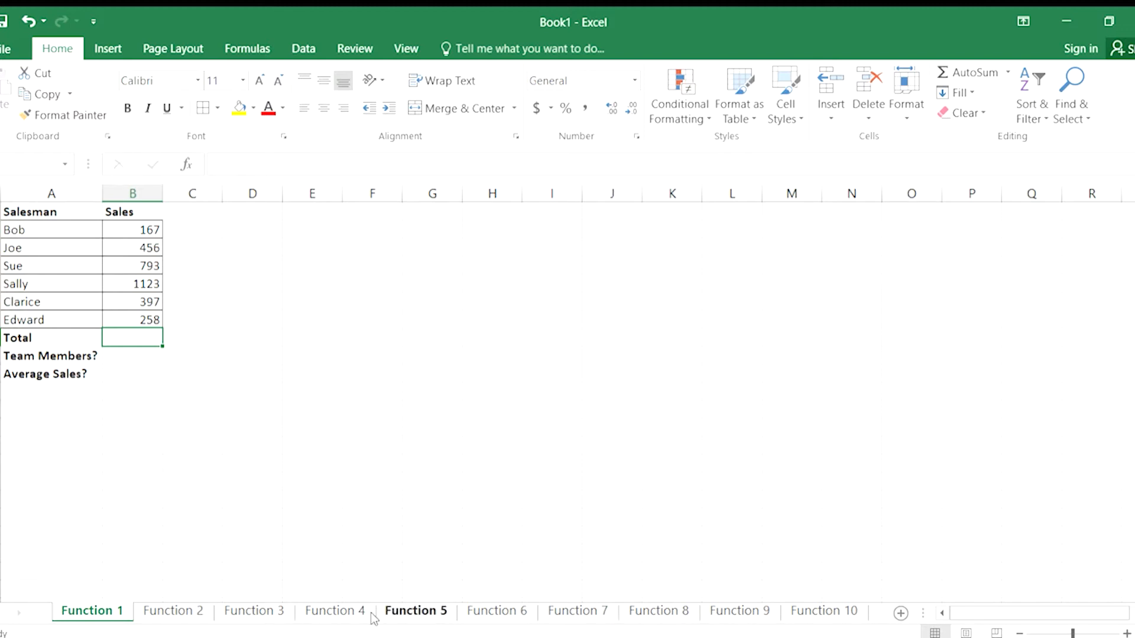
Begin a SUM formula in the Sales column's Total cell, B8, with the range B2:B7.
click(179, 344)
click(142, 335)
text(=)
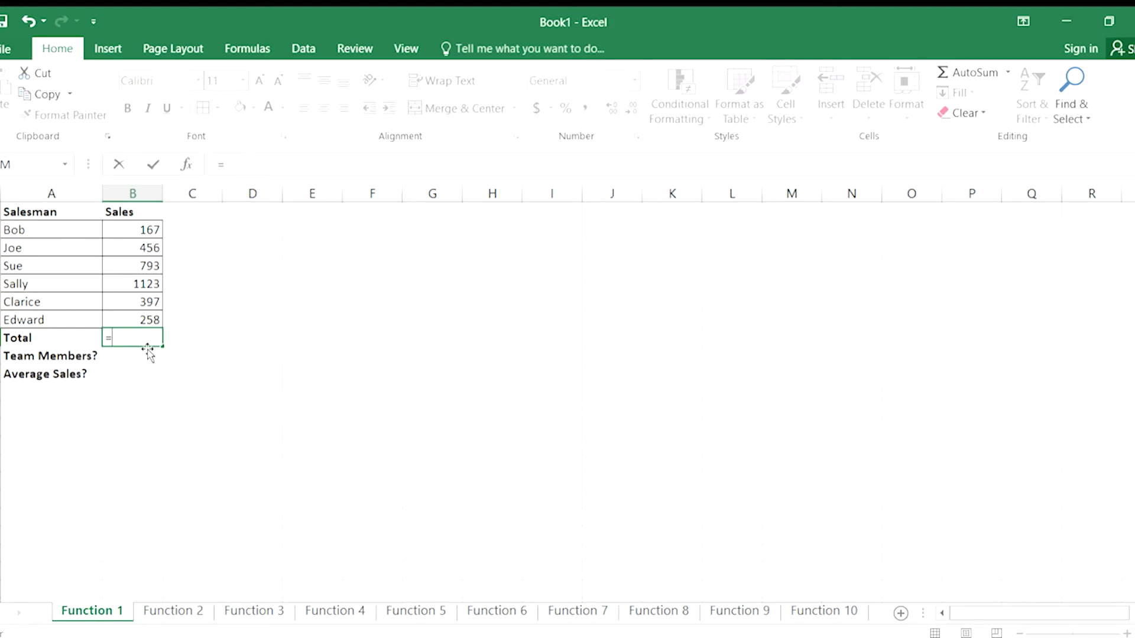
text(sum()
text(b2:)
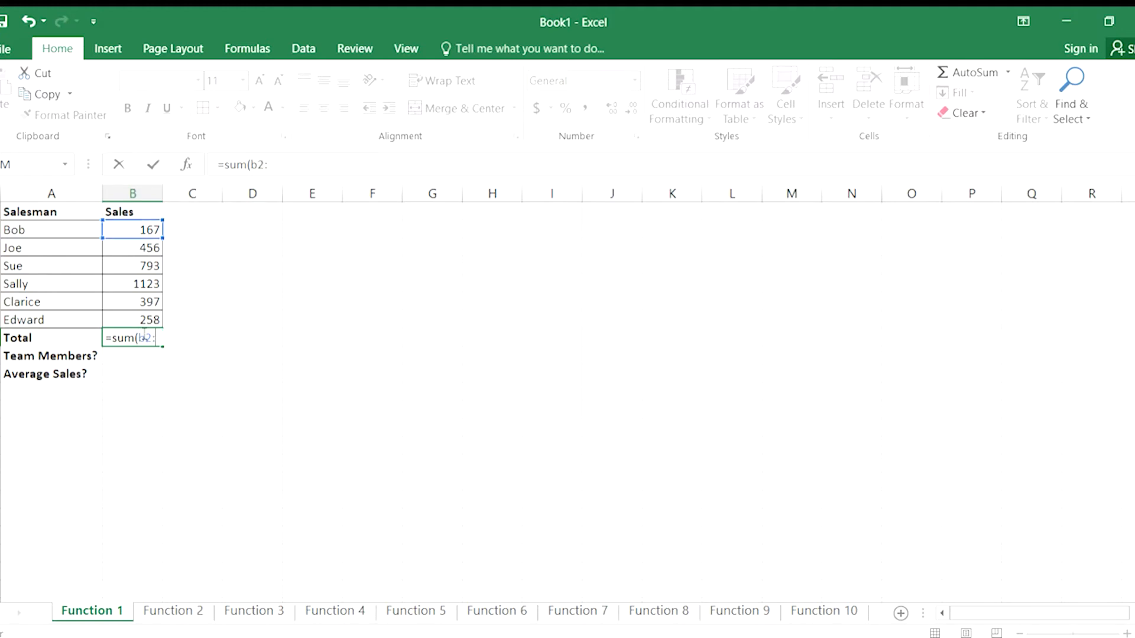
text(b7)
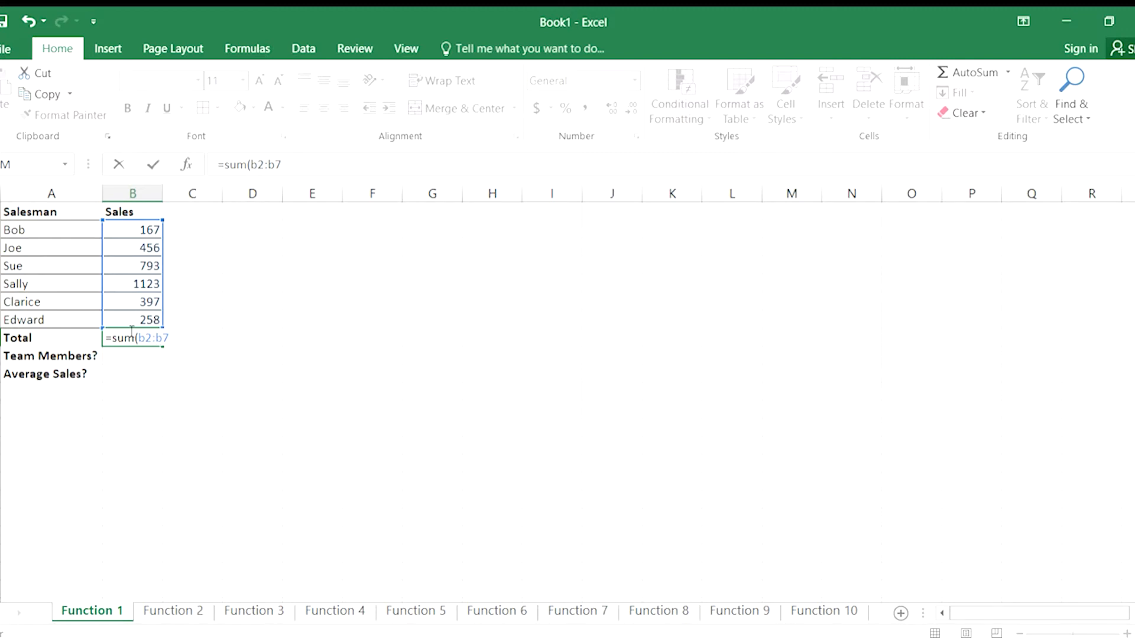
Try adding the range C2:C7 and then the single cell C7 as a second SUM argument, removing each.
text(,c2:c7)
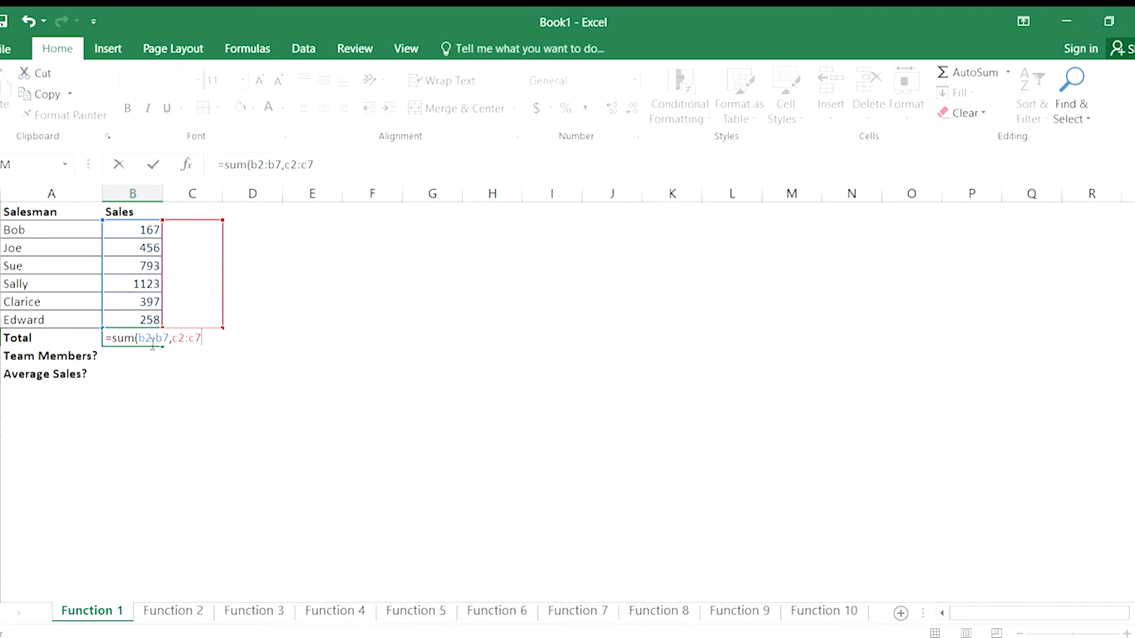
key(BackSpace)
key(BackSpace)
key(BackSpace)
key(BackSpace)
key(BackSpace)
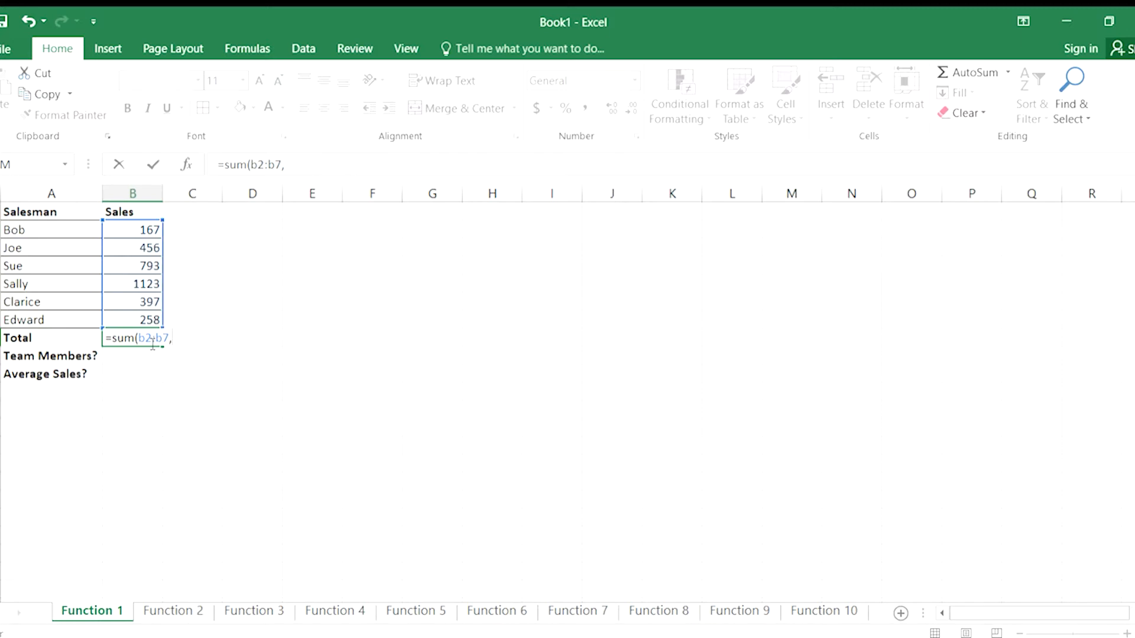
text(c7)
key(BackSpace)
key(BackSpace)
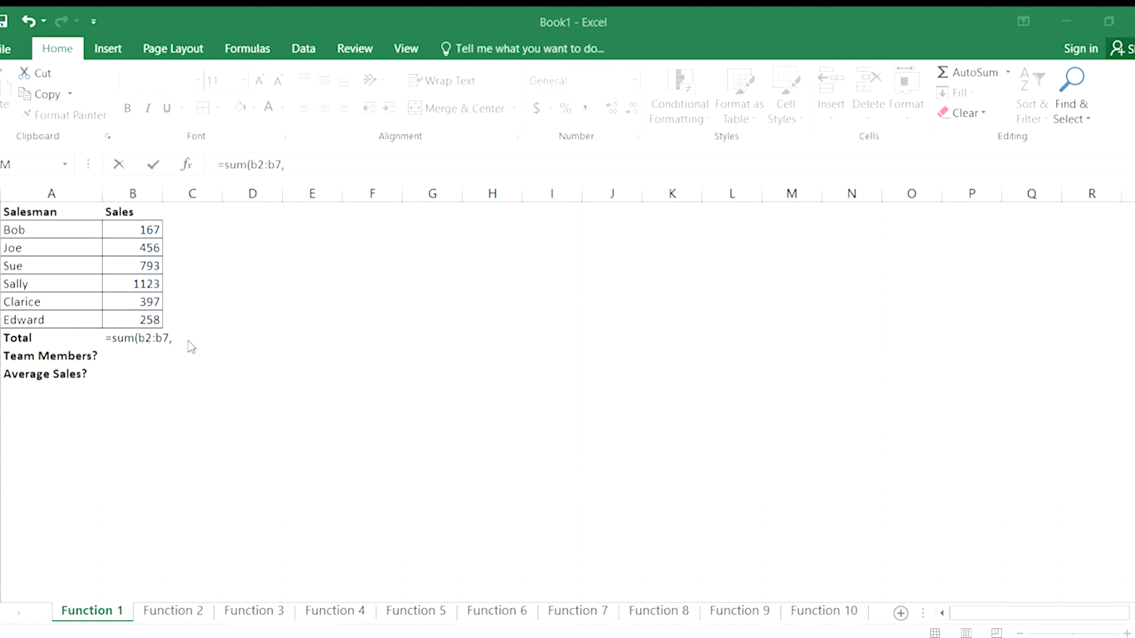
Try the fixed number 150 as a second SUM argument, then remove it along with the extra comma.
click(207, 344)
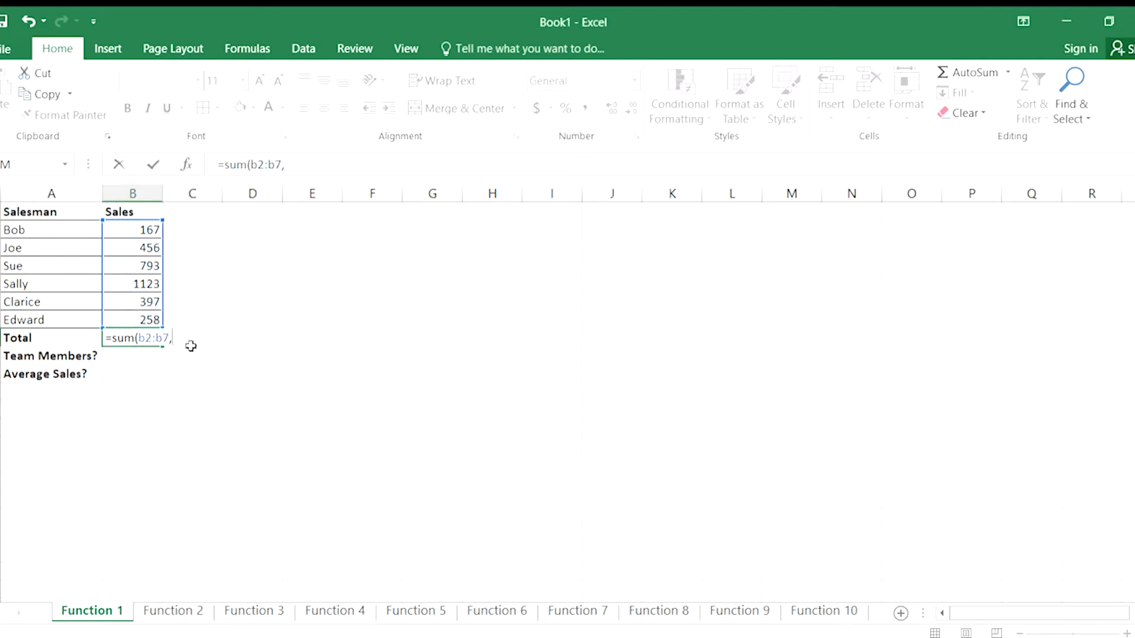
text(150)
key(BackSpace)
key(BackSpace)
key(BackSpace)
key(BackSpace)
key(BackSpace)
Complete the Total formula as =SUM(B2:B7) and reselect its cell to review it.
text())
key(Return)
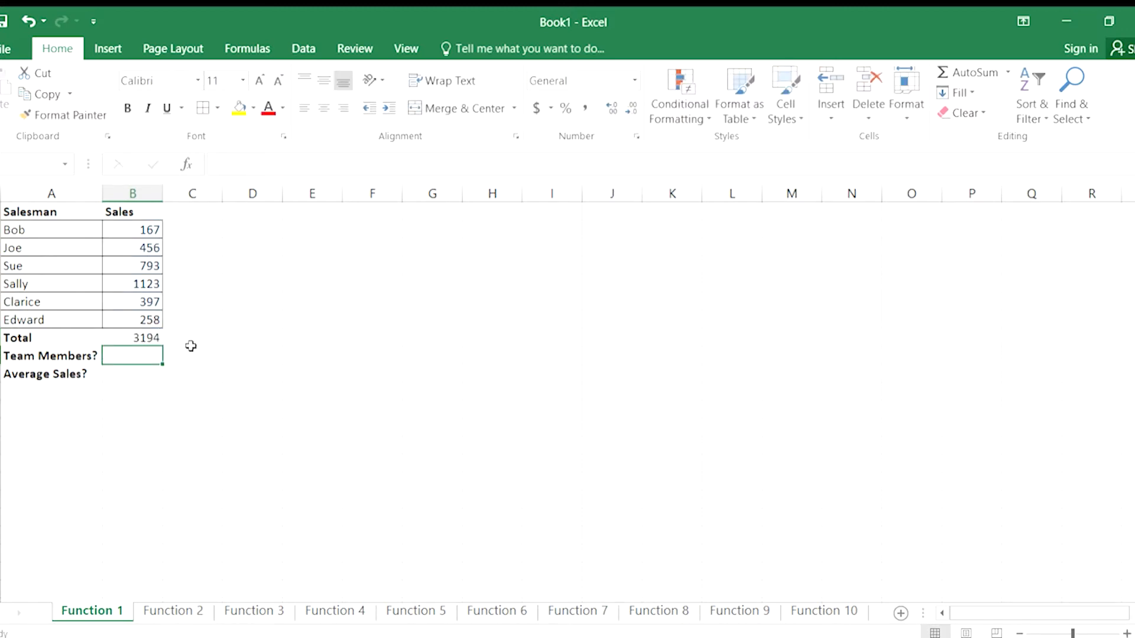
click(139, 339)
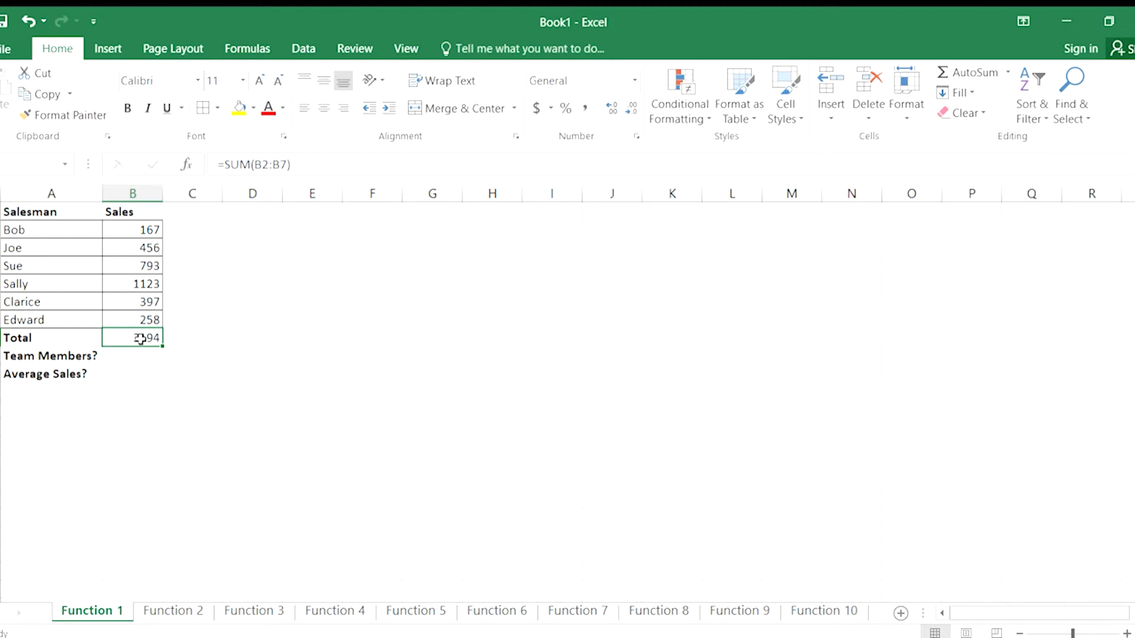
Enter =COUNT(B2:B7) in the Team Members? cell, B9, and reselect the cell to review the formula.
key(Down)
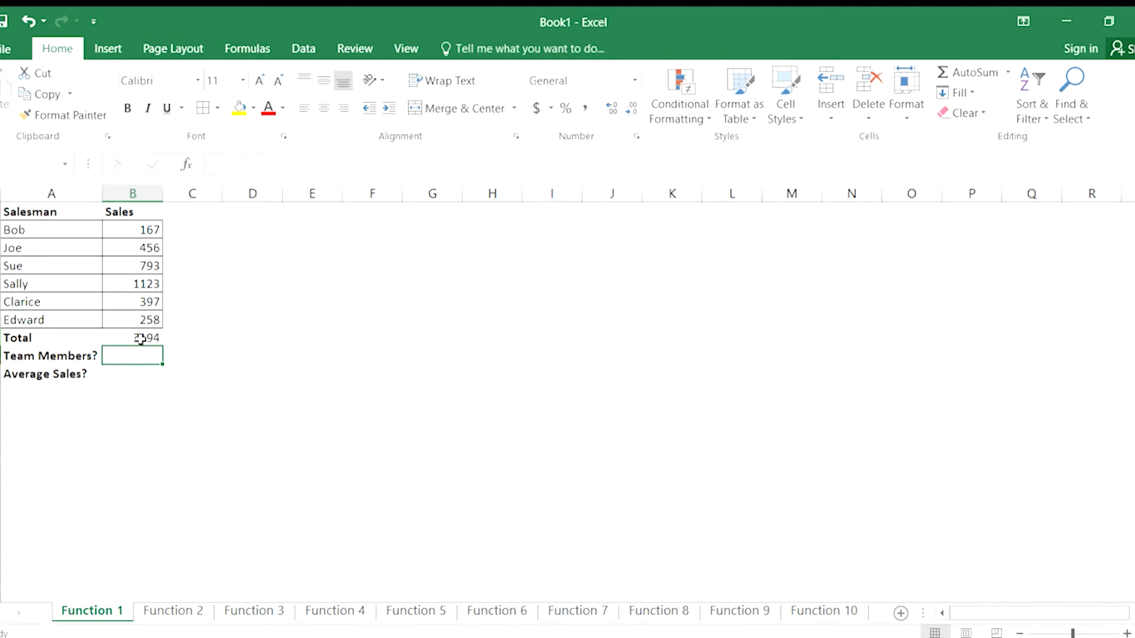
text(=count()
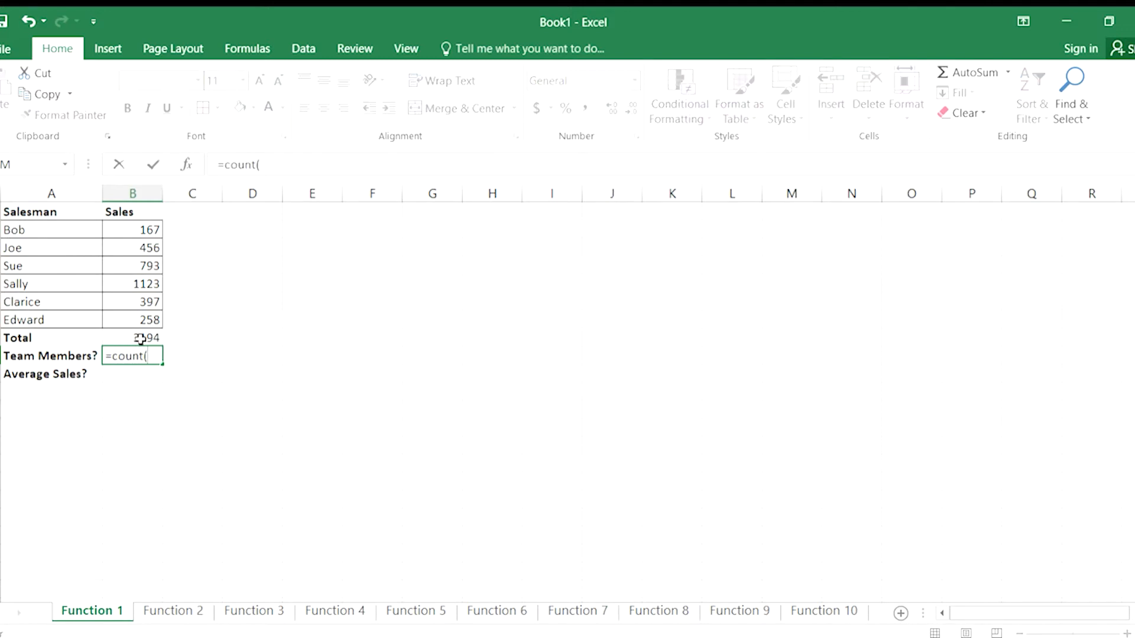
text(b2:b7)
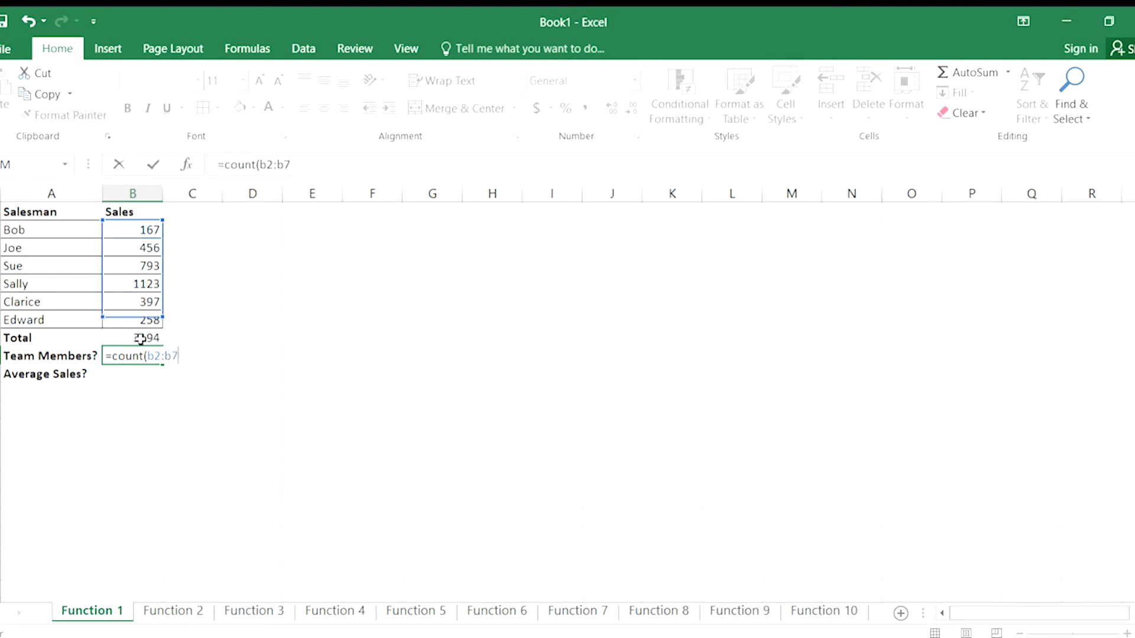
text())
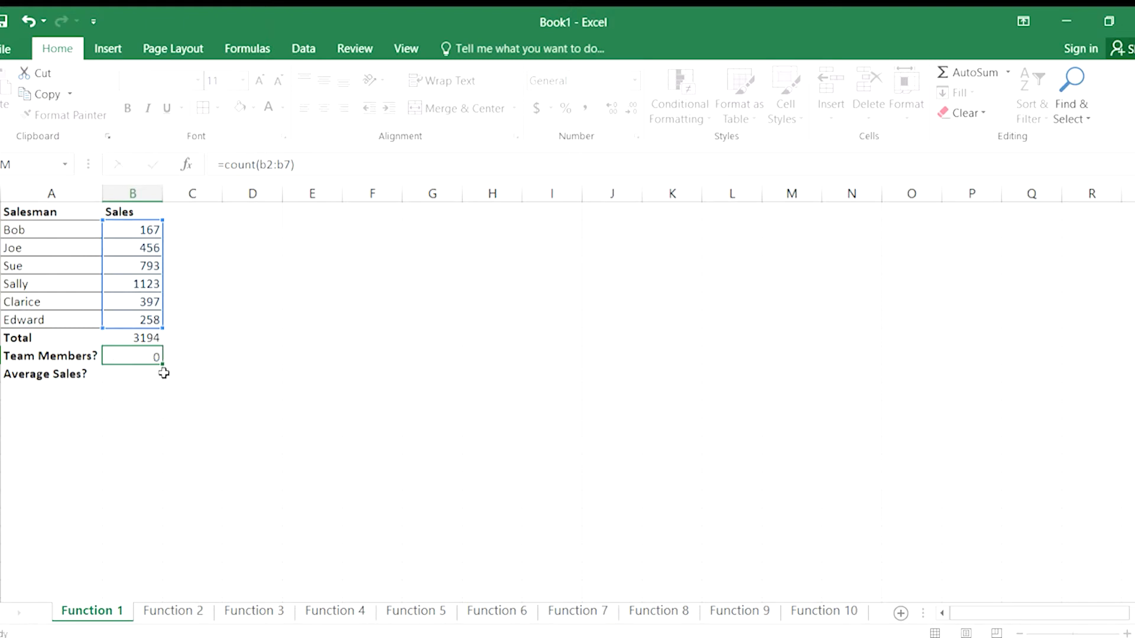
key(Return)
click(147, 354)
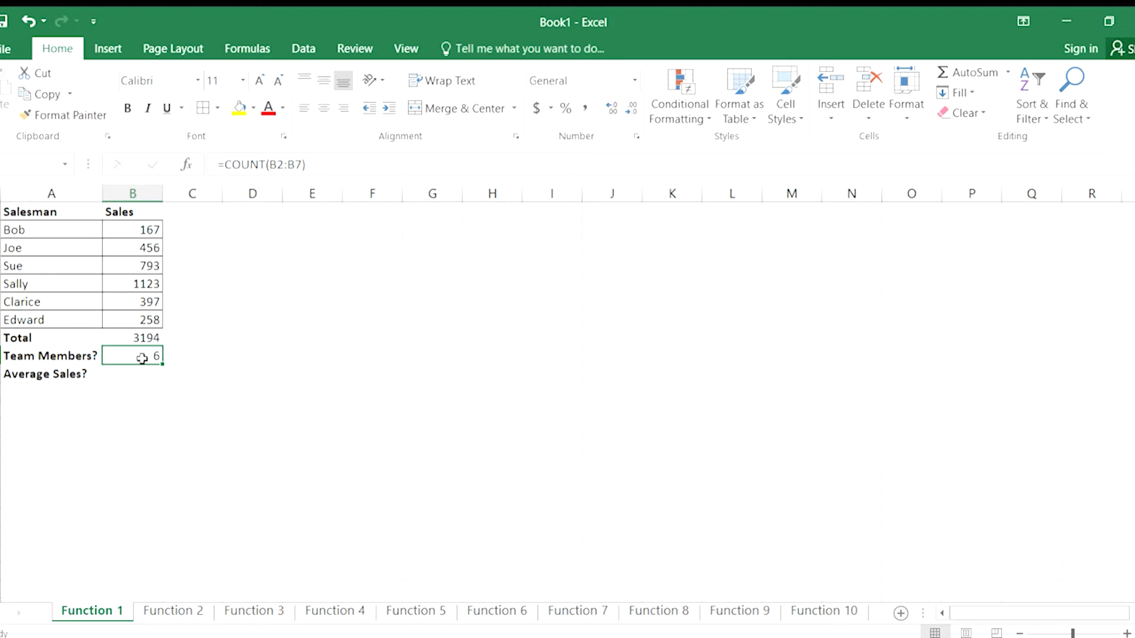
Calculate the mean of the sales figures in the Average Sales? cell, B10, with =AVERAGE(B2:B7).
key(Down)
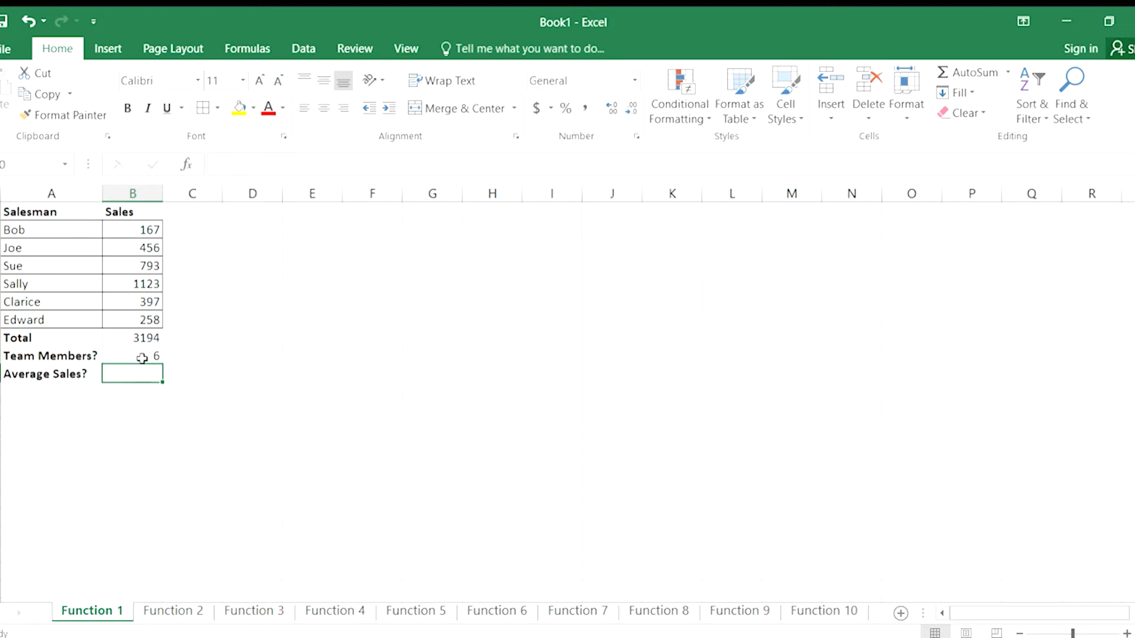
text(=)
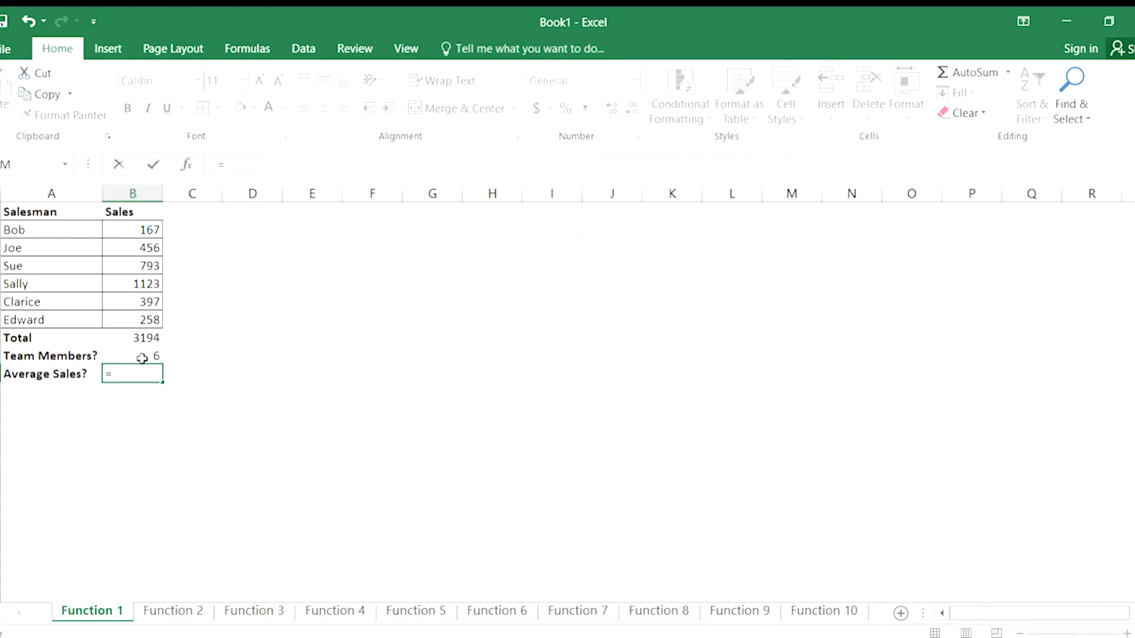
text(average)
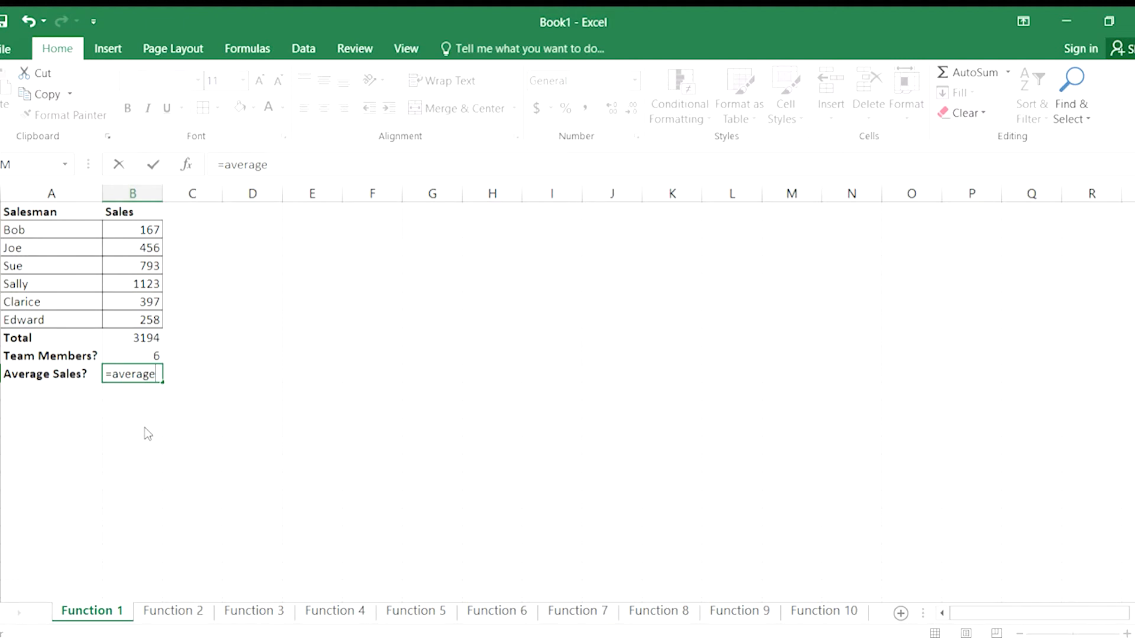
text((b2)
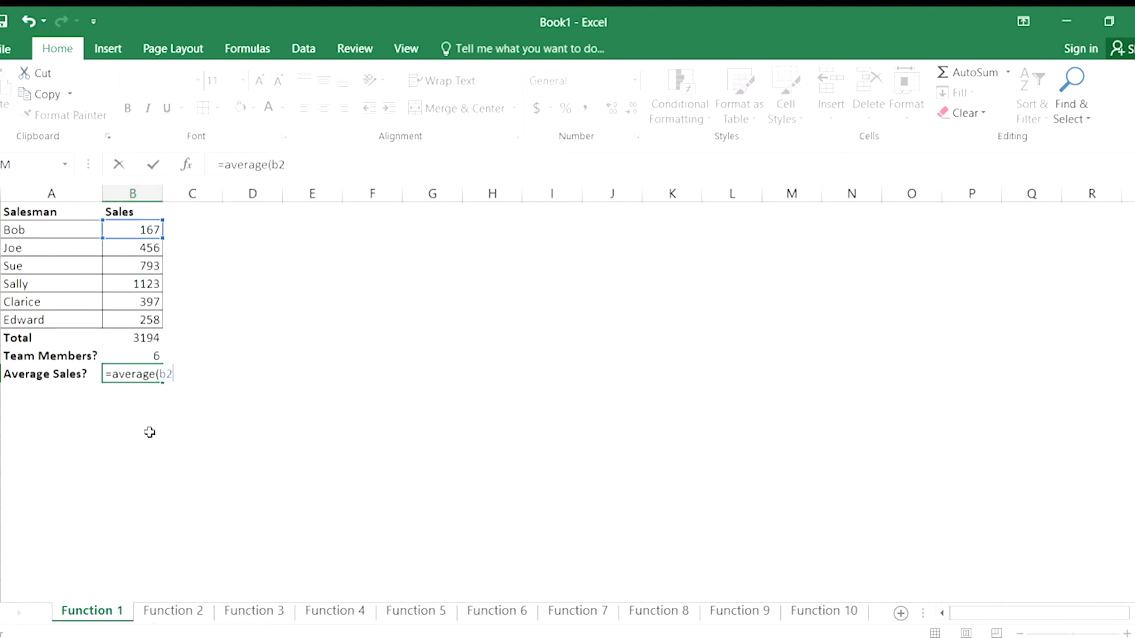
text(:b7)
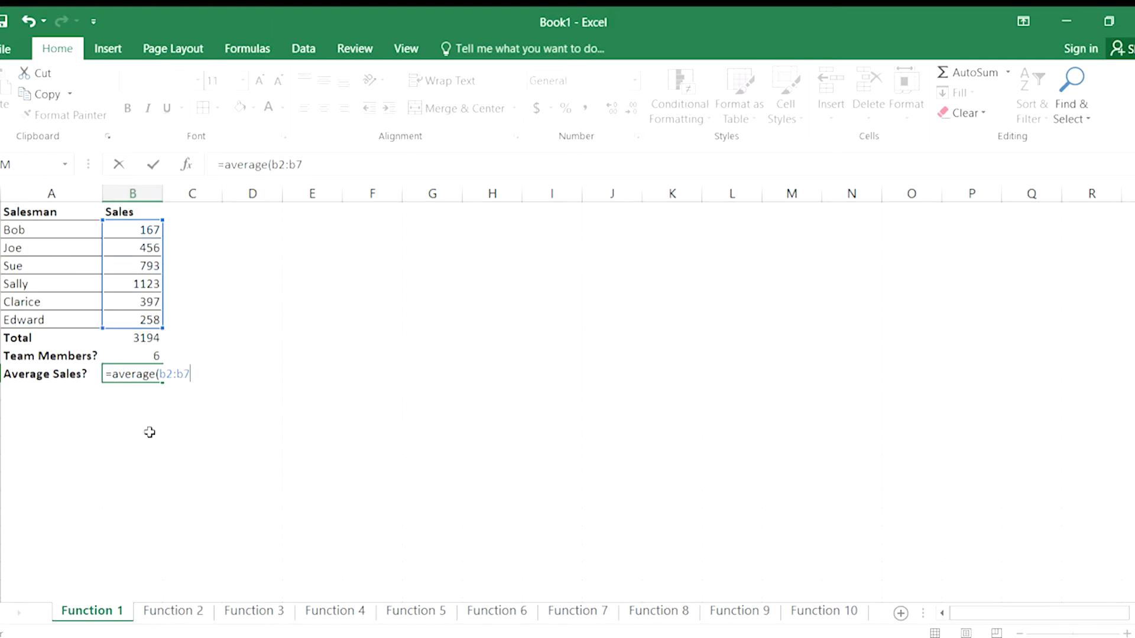
text())
key(Return)
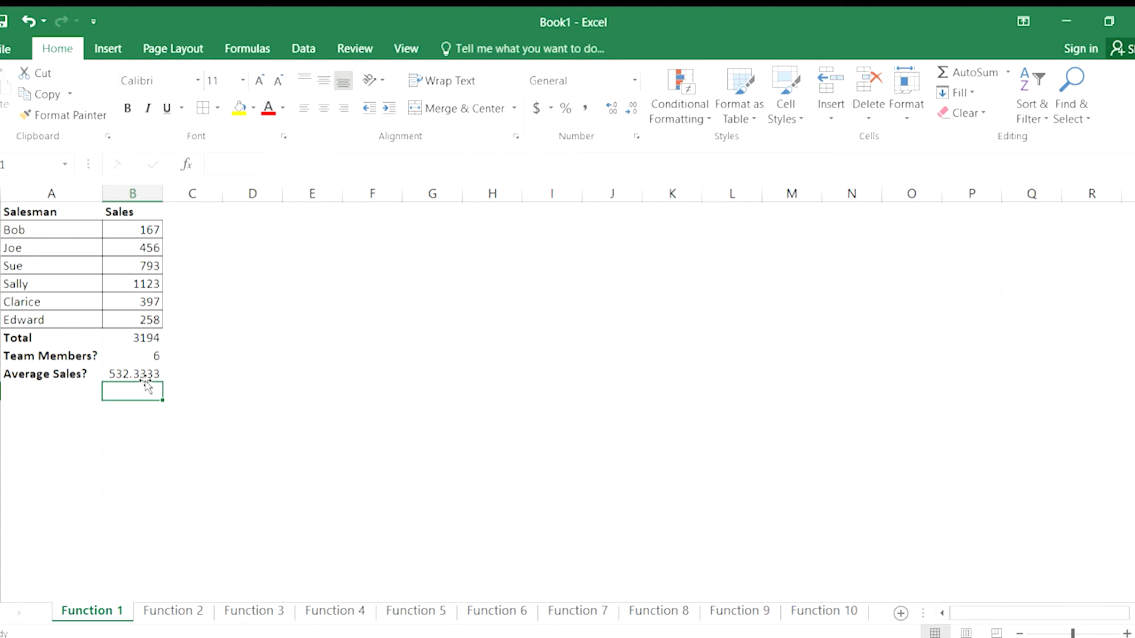
click(138, 338)
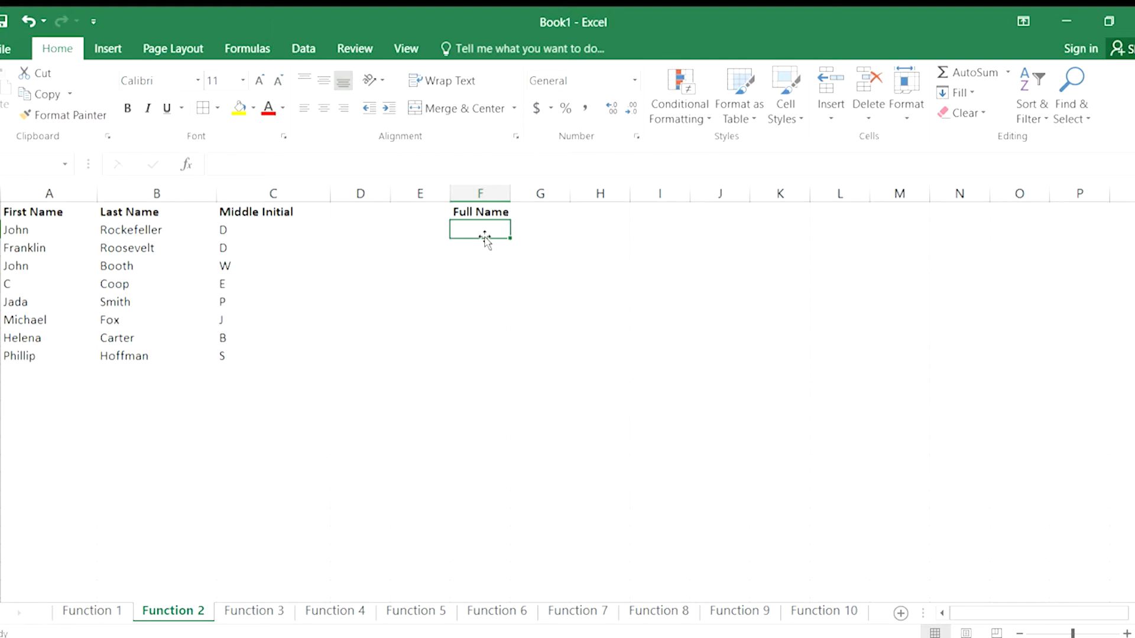
Enter =CONCATENATE(A2,B2,C2) in the first Full Name cell, F2, and autofit column F's width to its contents.
text(=con)
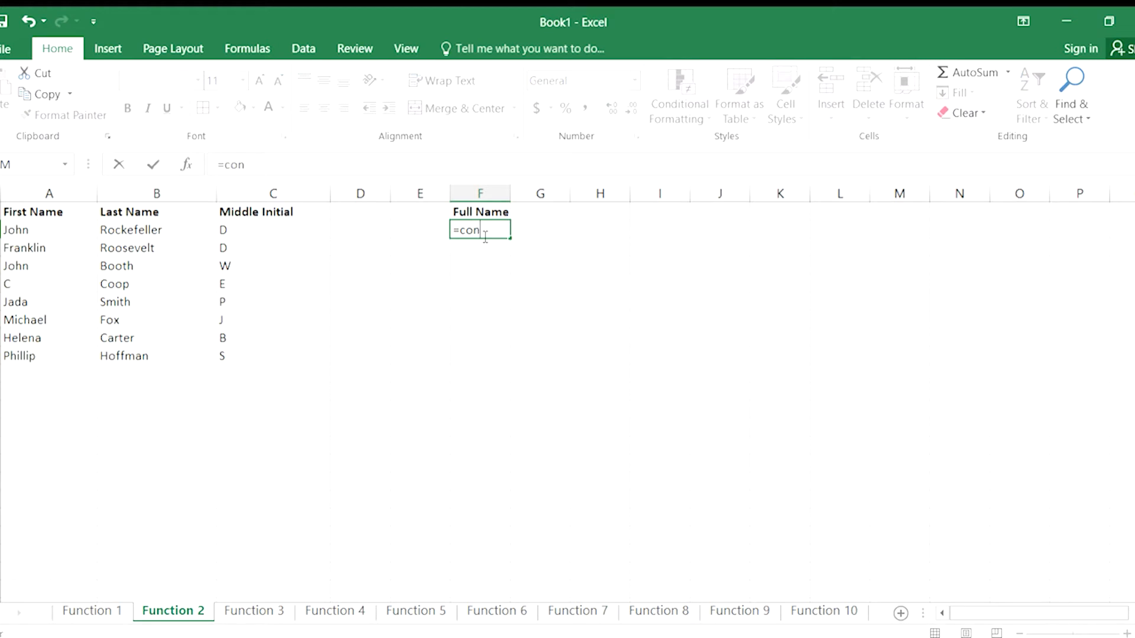
text(catenate()
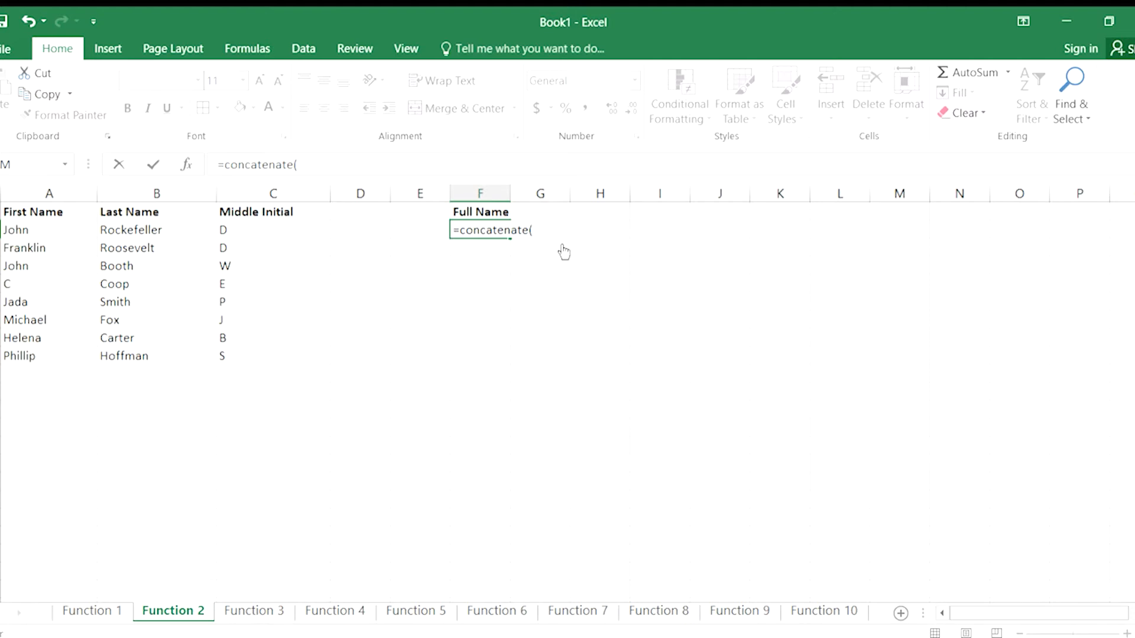
text(a2)
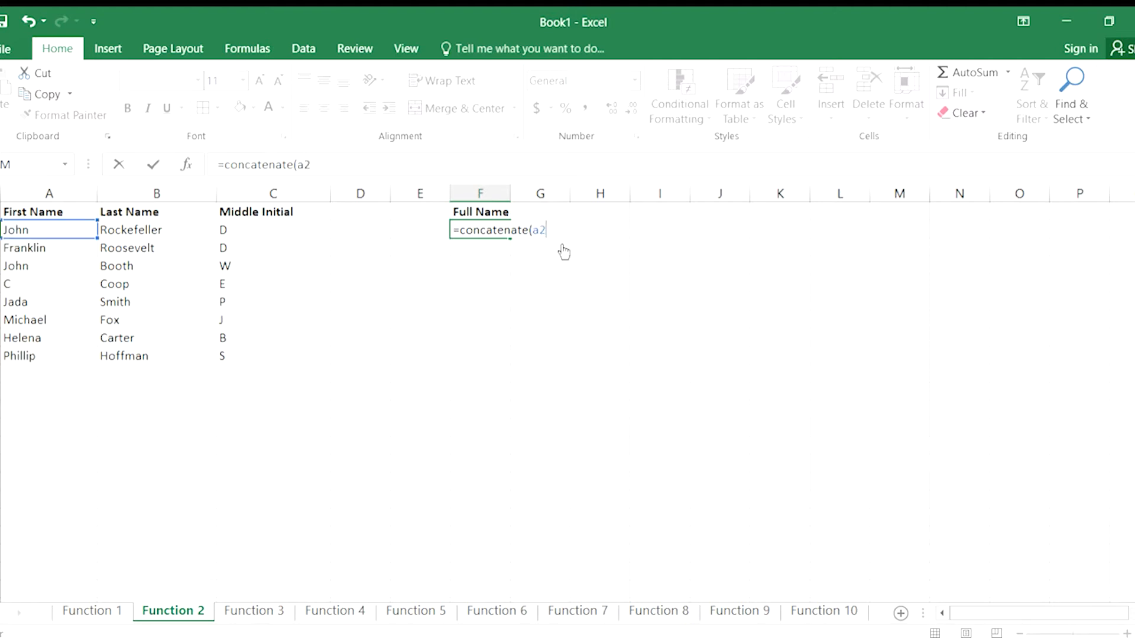
text(,b2,)
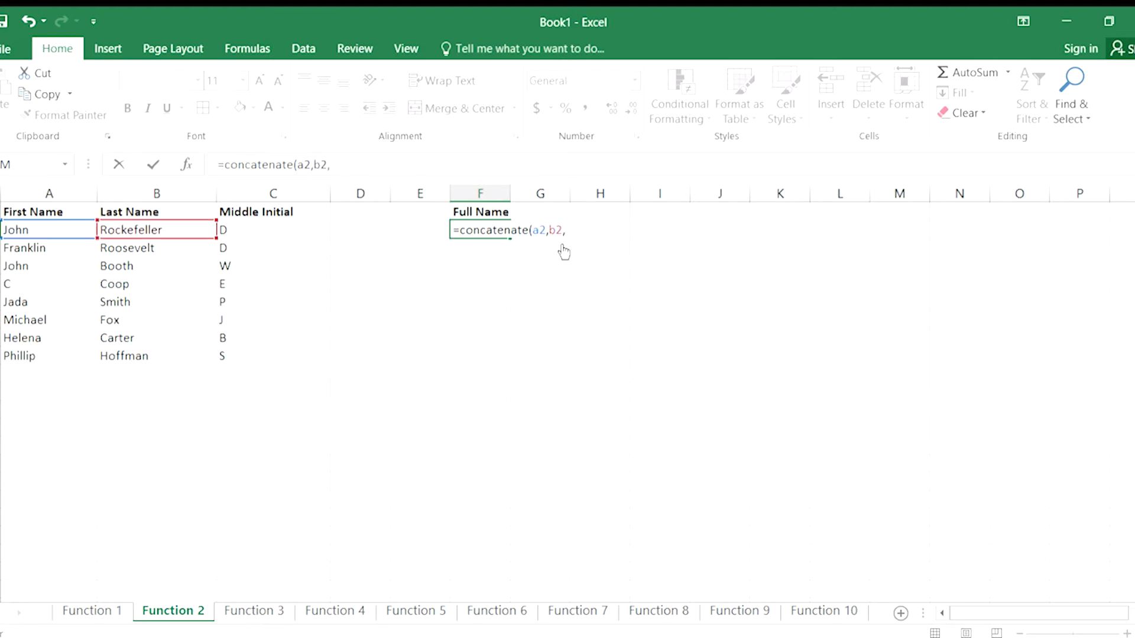
text(c2)
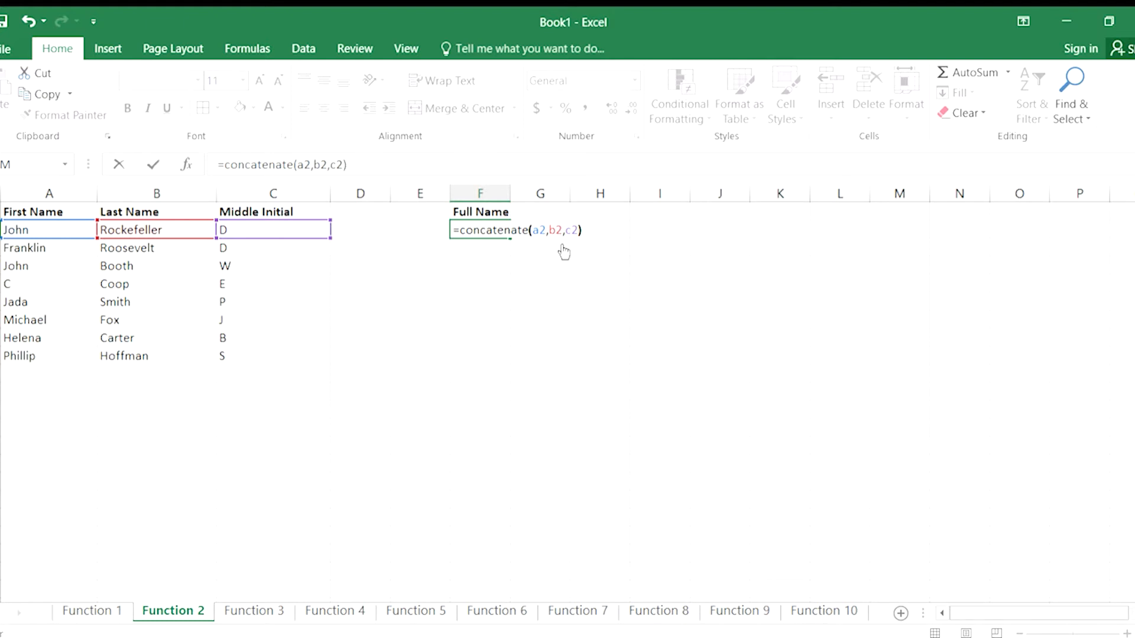
text())
key(Return)
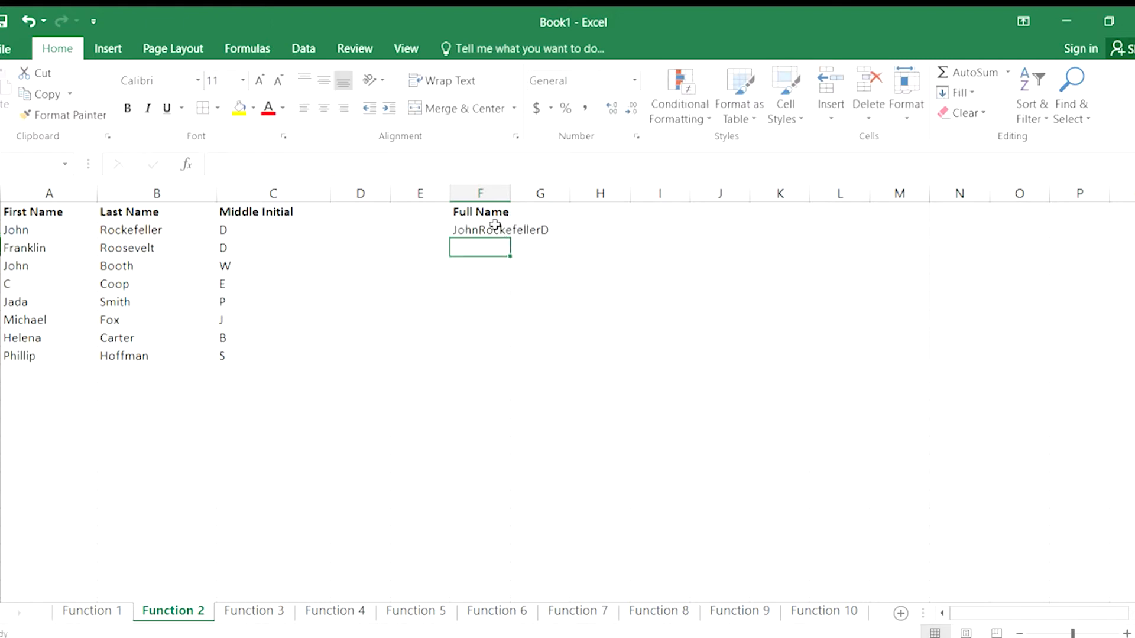
click(485, 228)
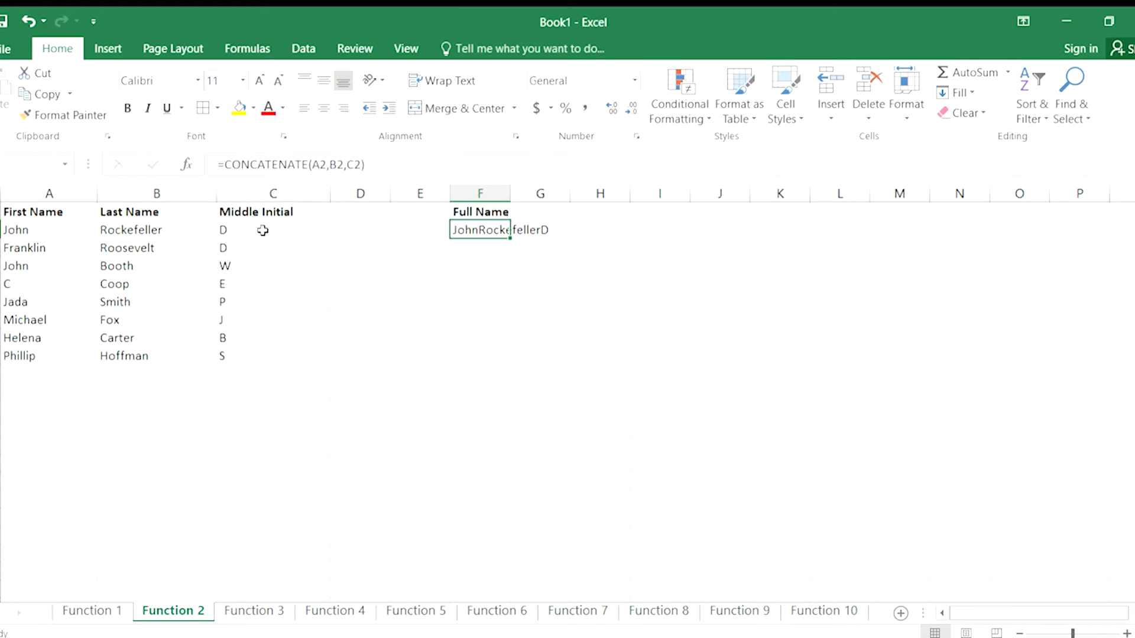
double_click(511, 193)
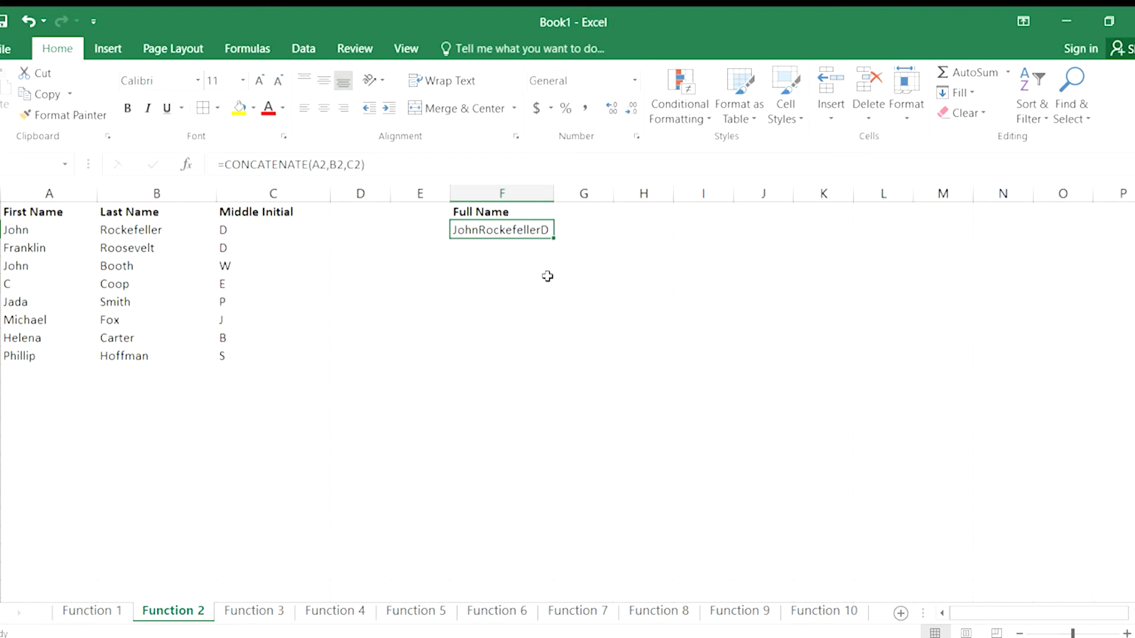
Replace the formula in the first Full Name cell, F2, with the ampersand version =A2&B2&C2.
key(Delete)
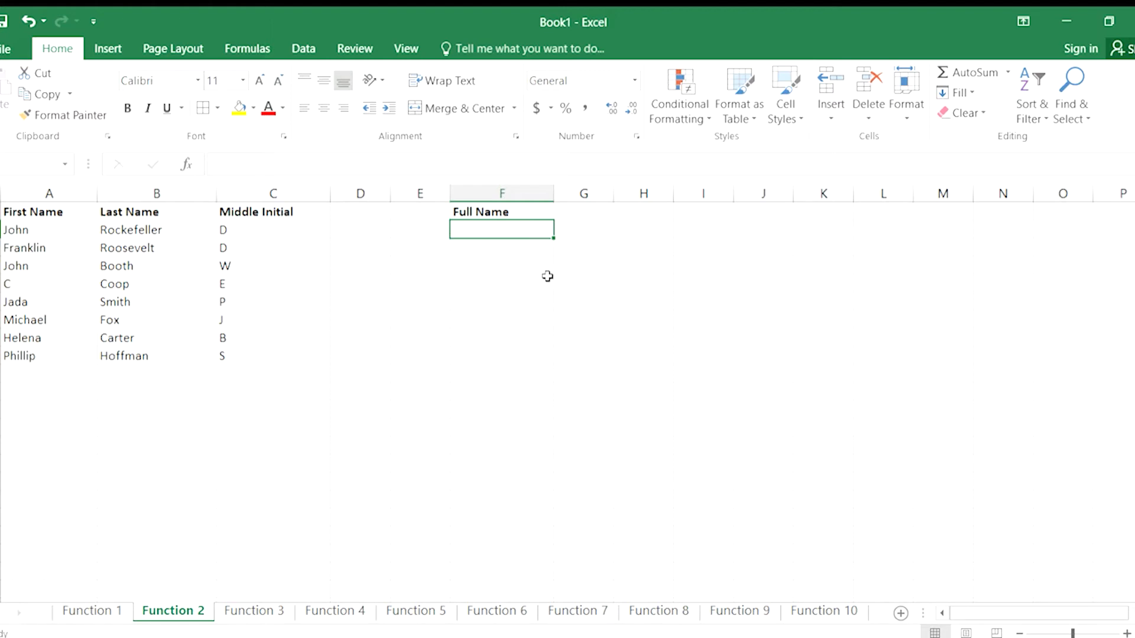
text(=)
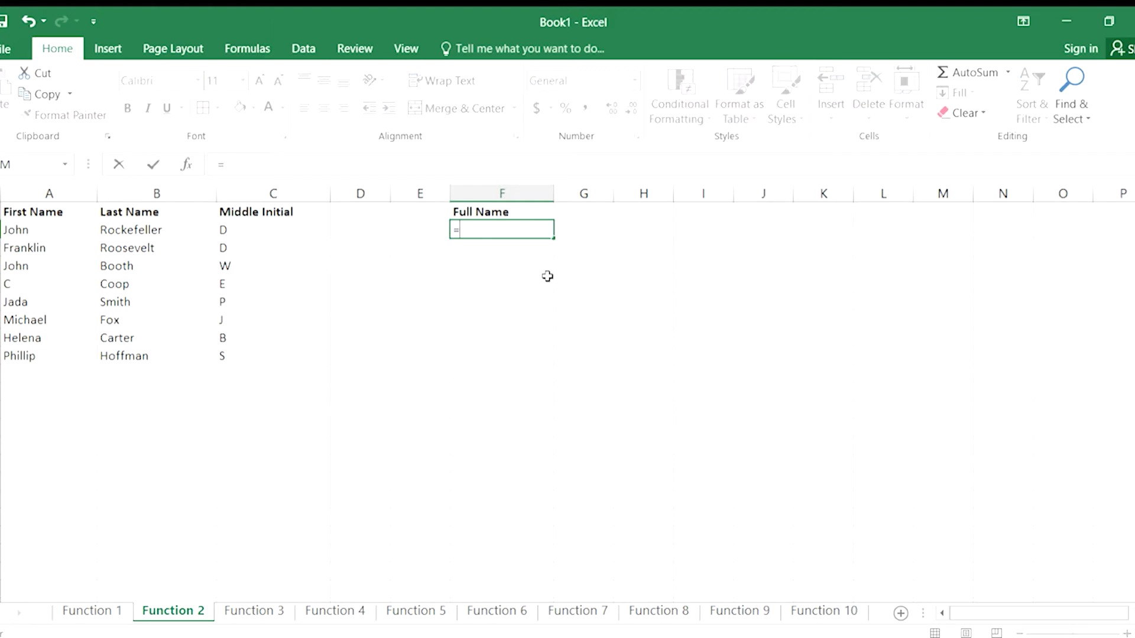
text(a2)
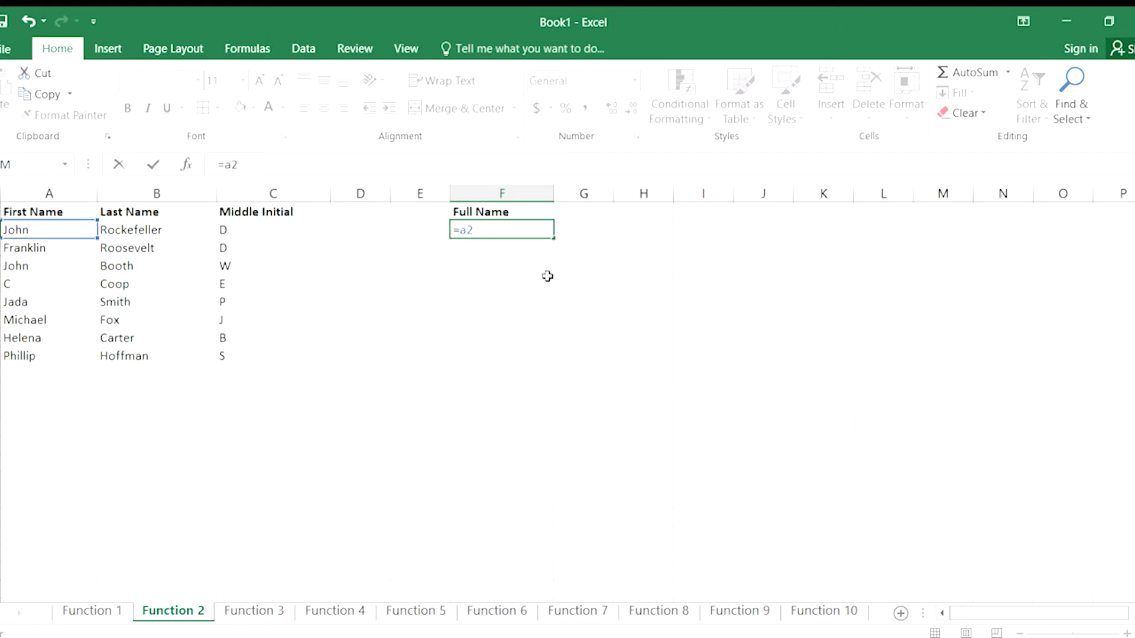
text(&b2)
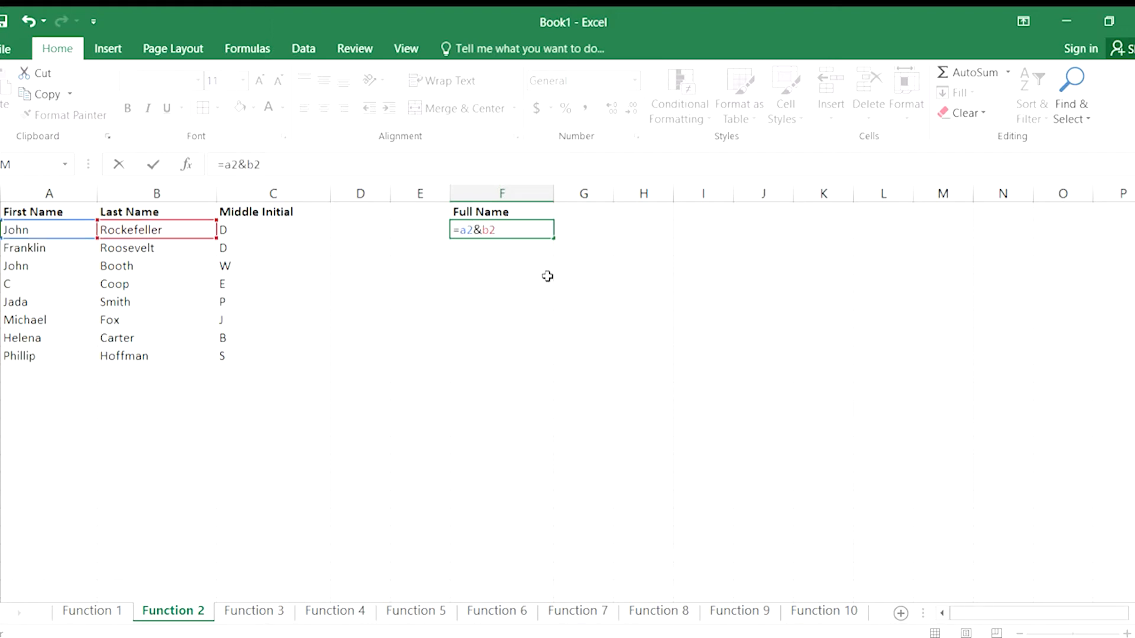
text(&c2)
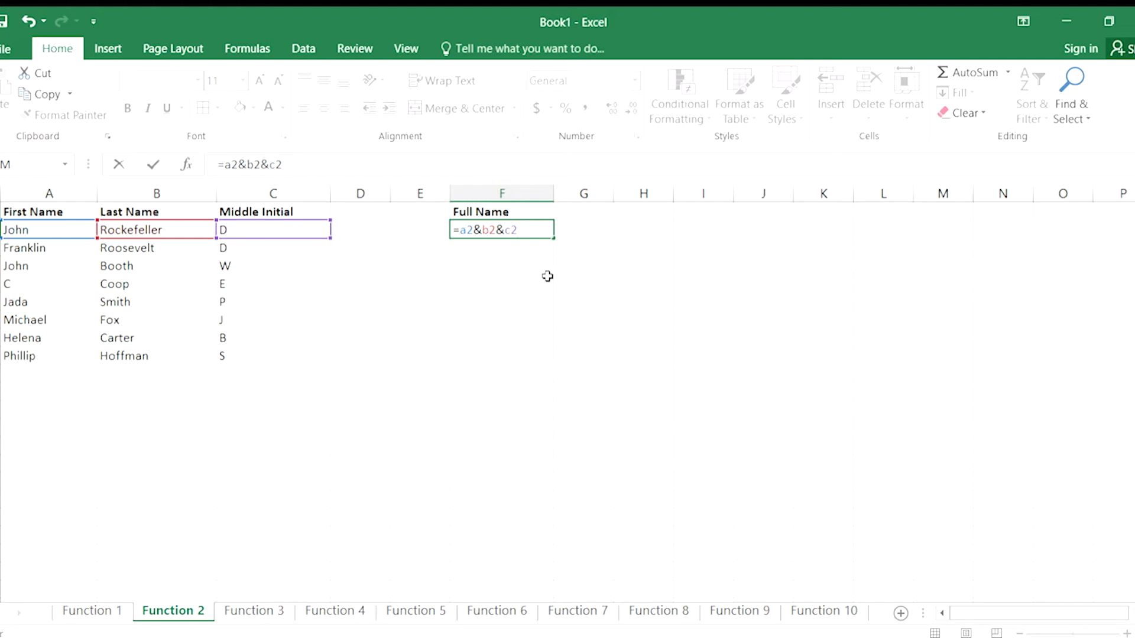
key(Return)
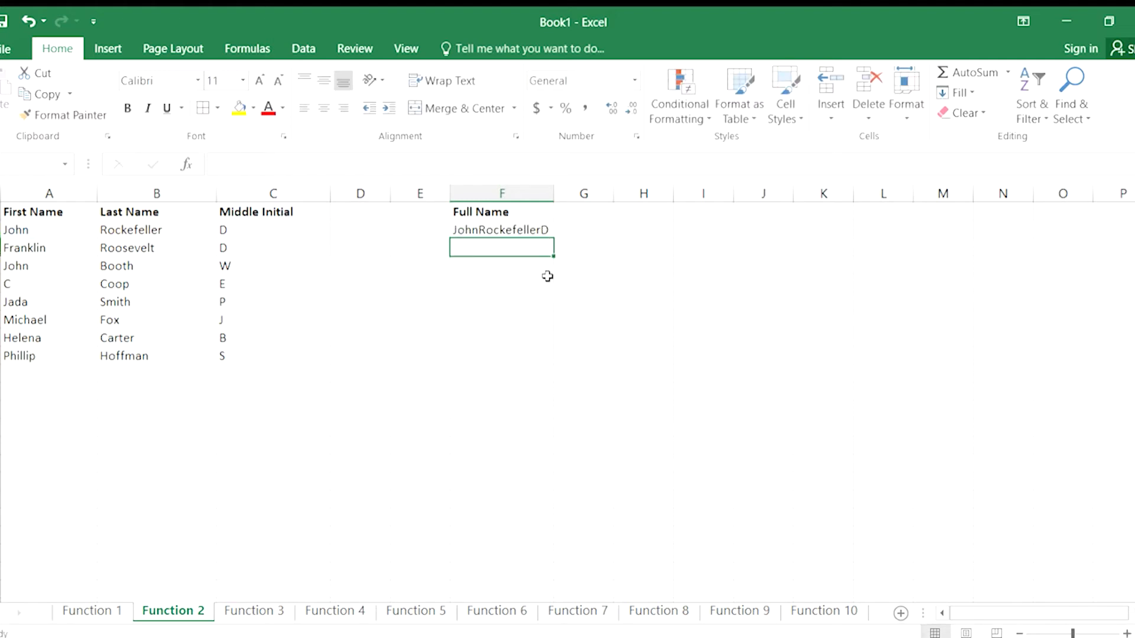
Replace the ampersand formula in the first Full Name cell, F2, with =CONCATENATE(A2,B2,C2).
key(Up)
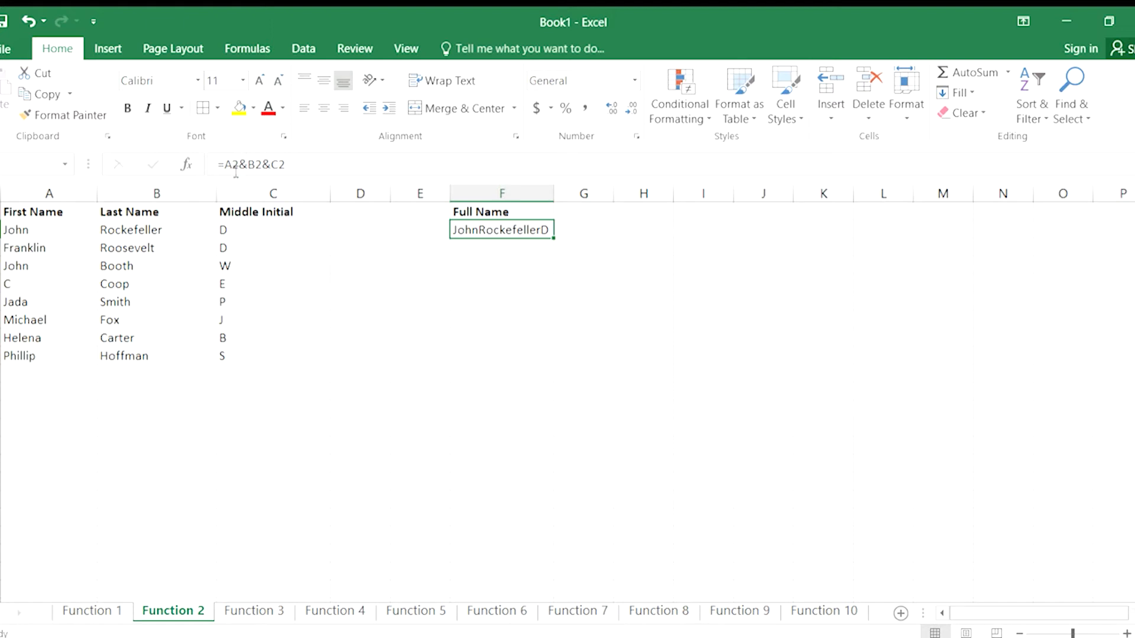
key(Delete)
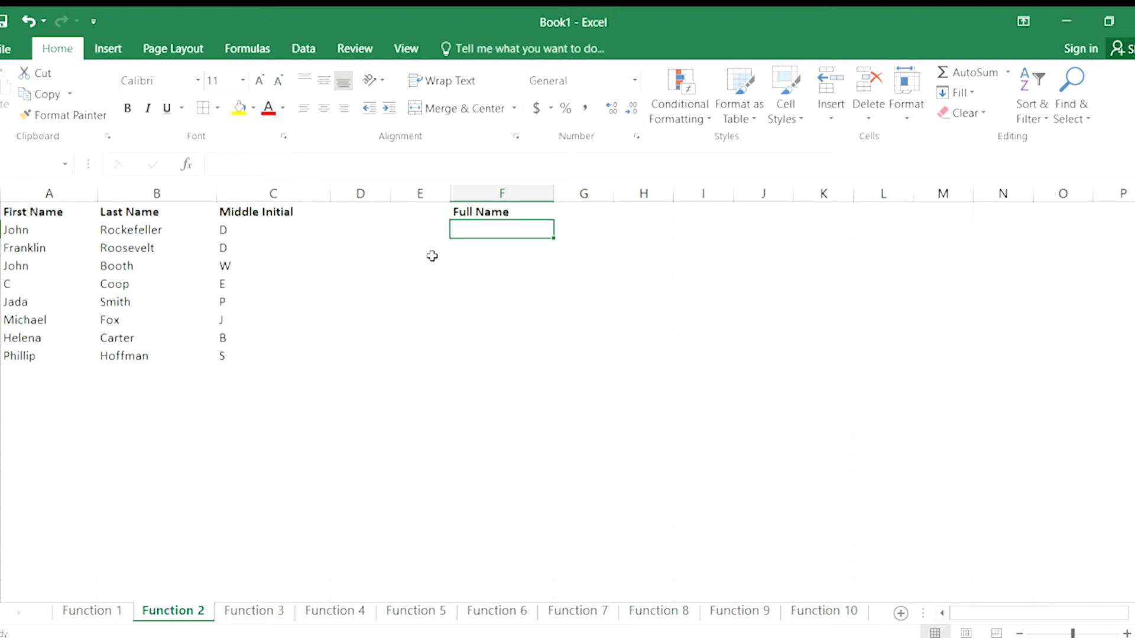
text(=c)
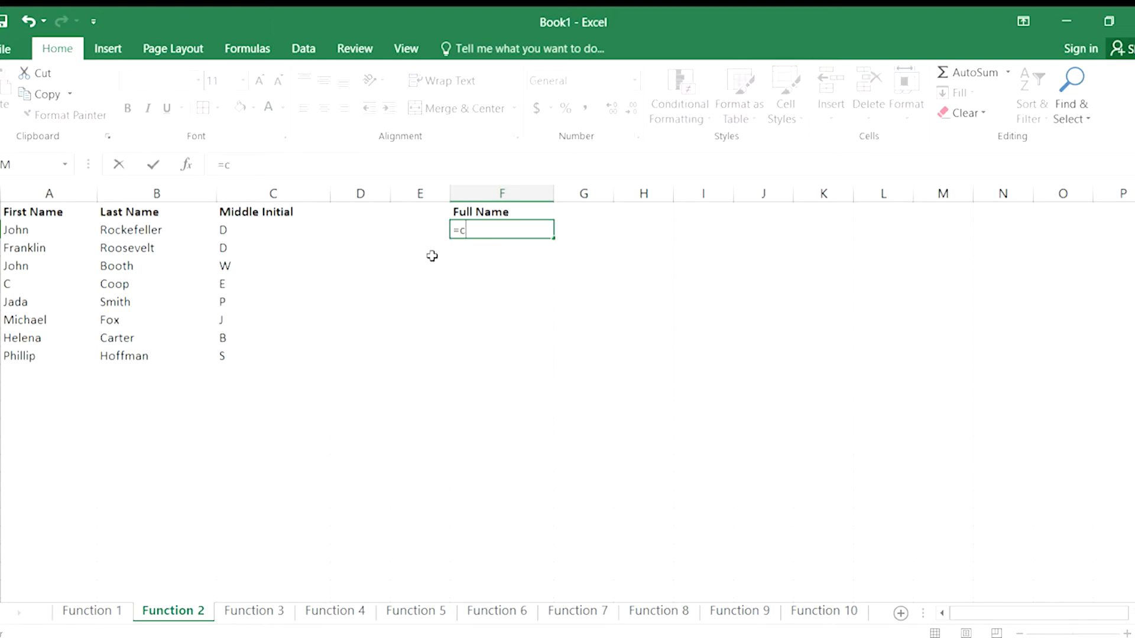
text(oncatenate)
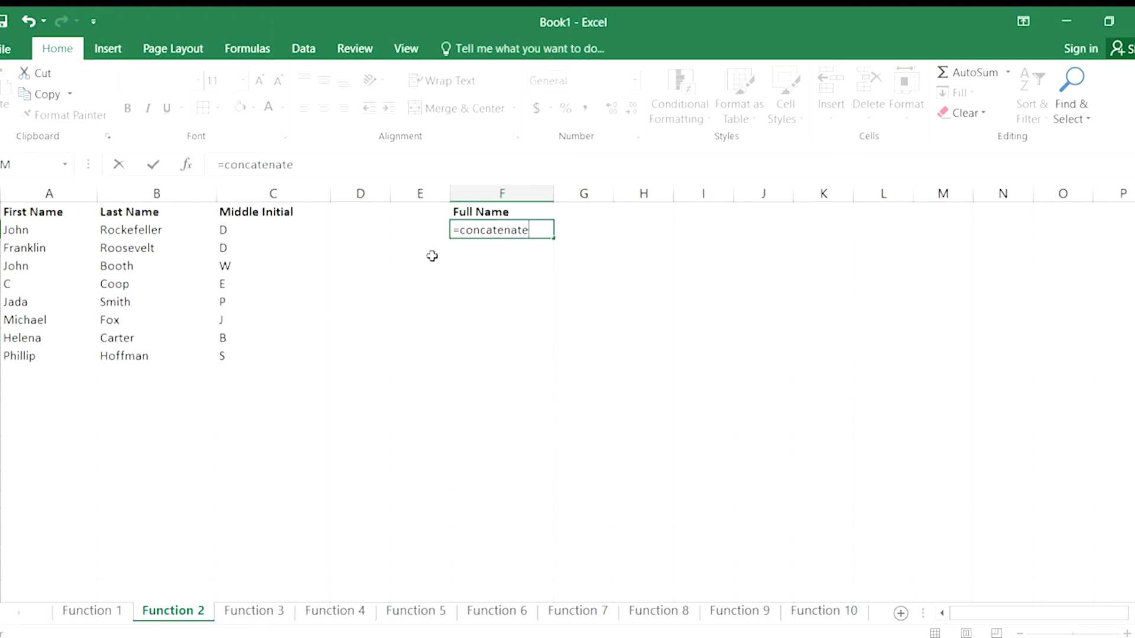
text((a2,)
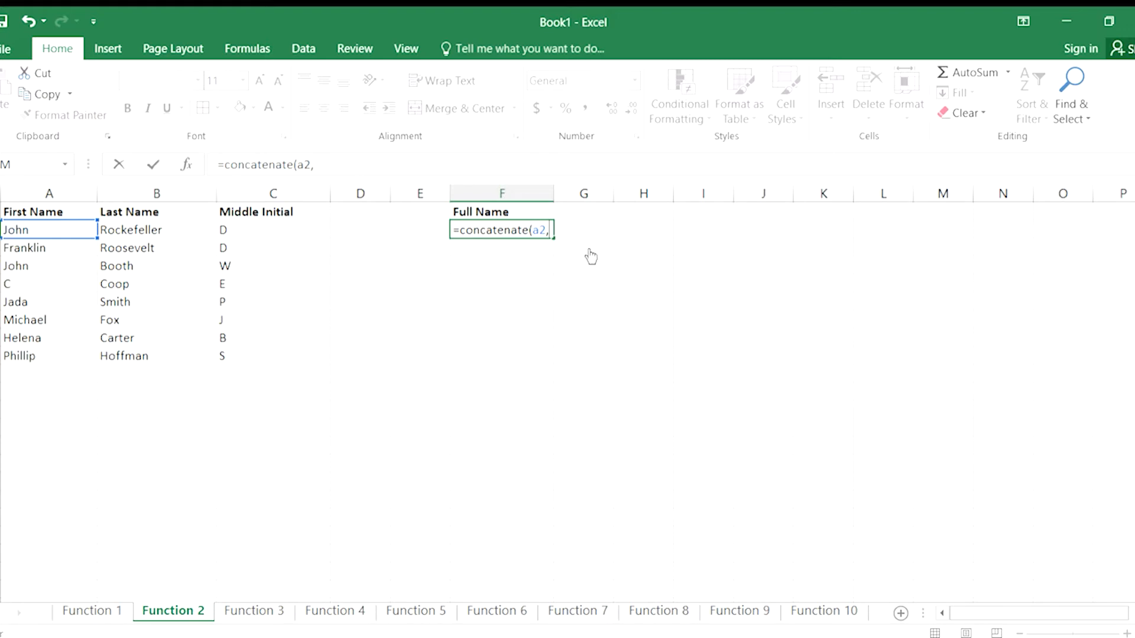
text(b2,c2))
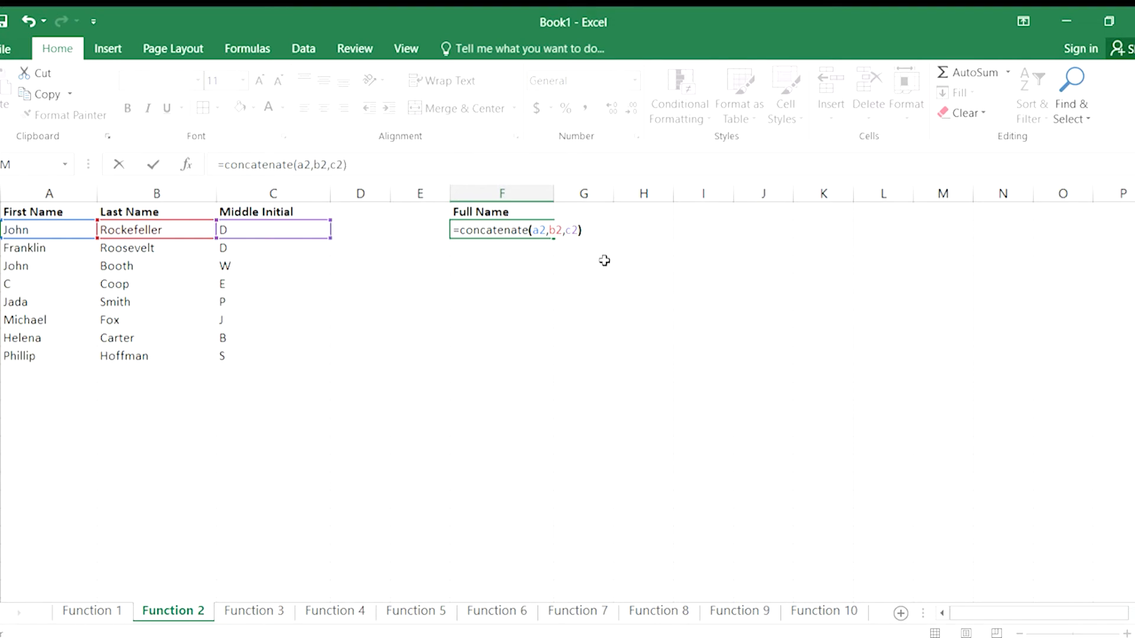
key(Return)
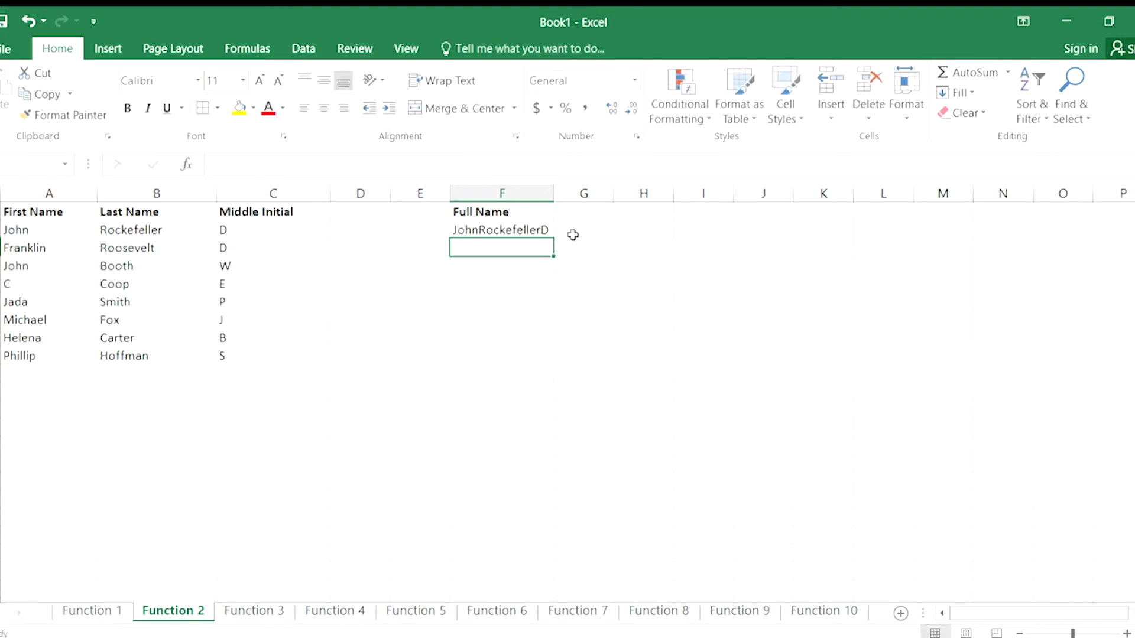
Reorder the references in F2's formula to =CONCATENATE(A2,C2,B2), putting the middle initial before the last name.
double_click(519, 230)
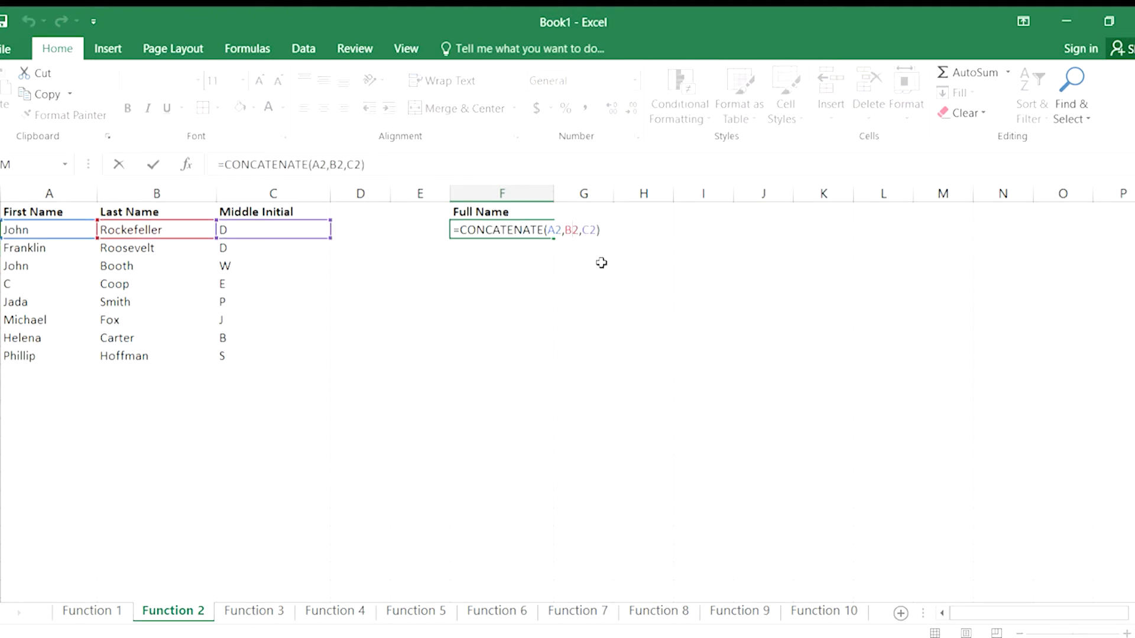
key(BackSpace)
text(c)
key(Right)
key(Right)
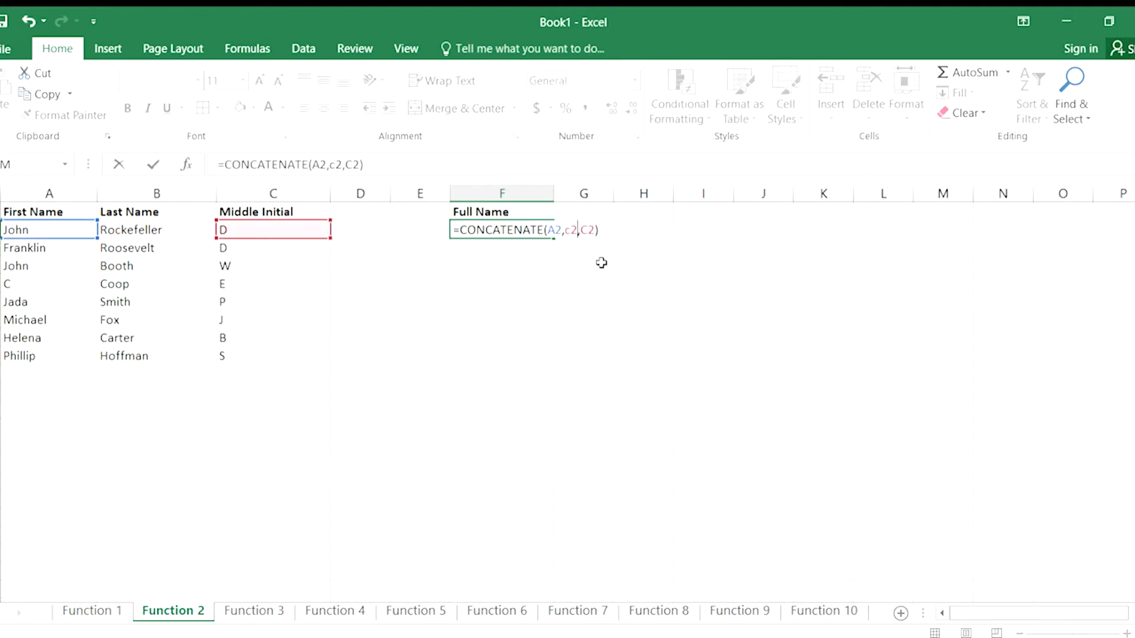
key(BackSpace)
text(b)
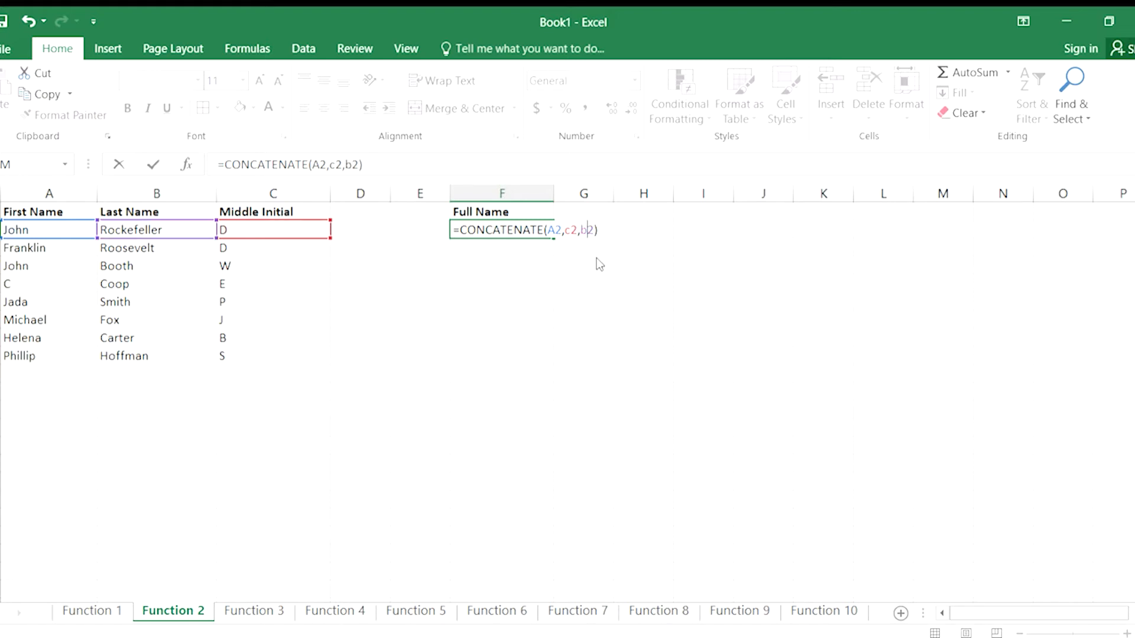
key(Return)
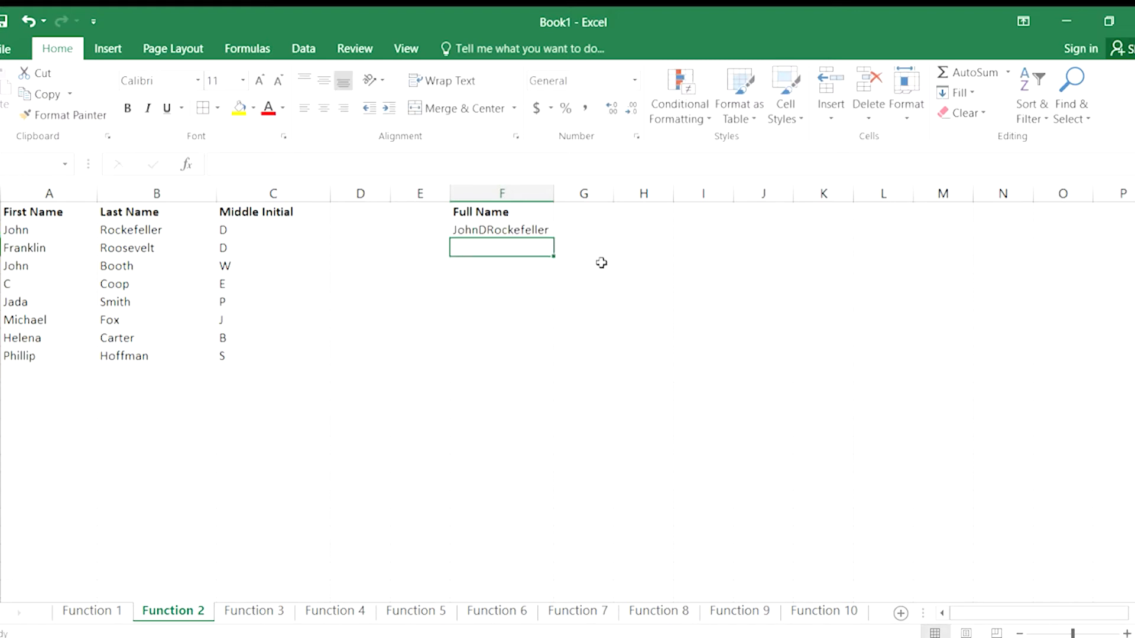
Add a space and a period-space separator to F2's formula, making it =CONCATENATE(A2," ",C2,". ",B2).
double_click(503, 231)
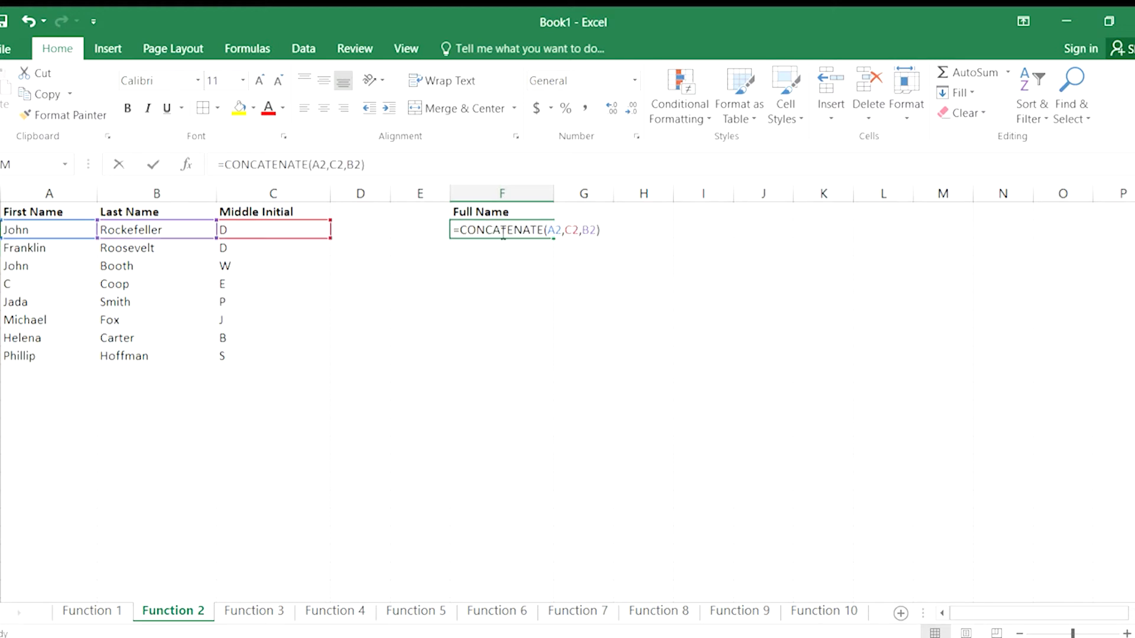
click(566, 231)
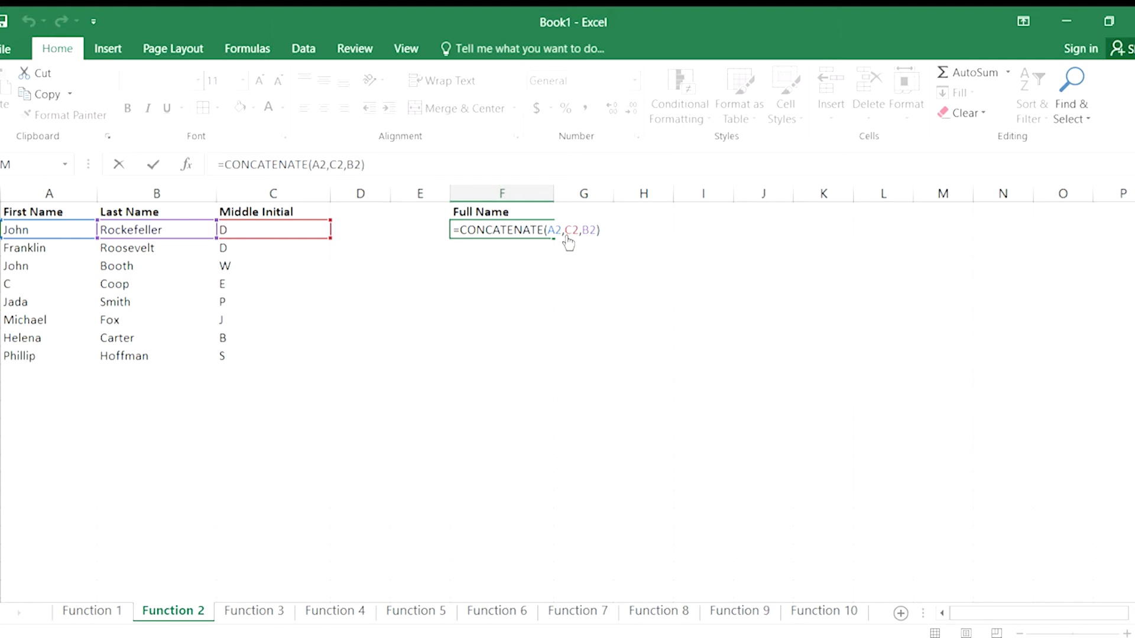
text(" ",)
key(Right)
key(Right)
key(Right)
text(".)
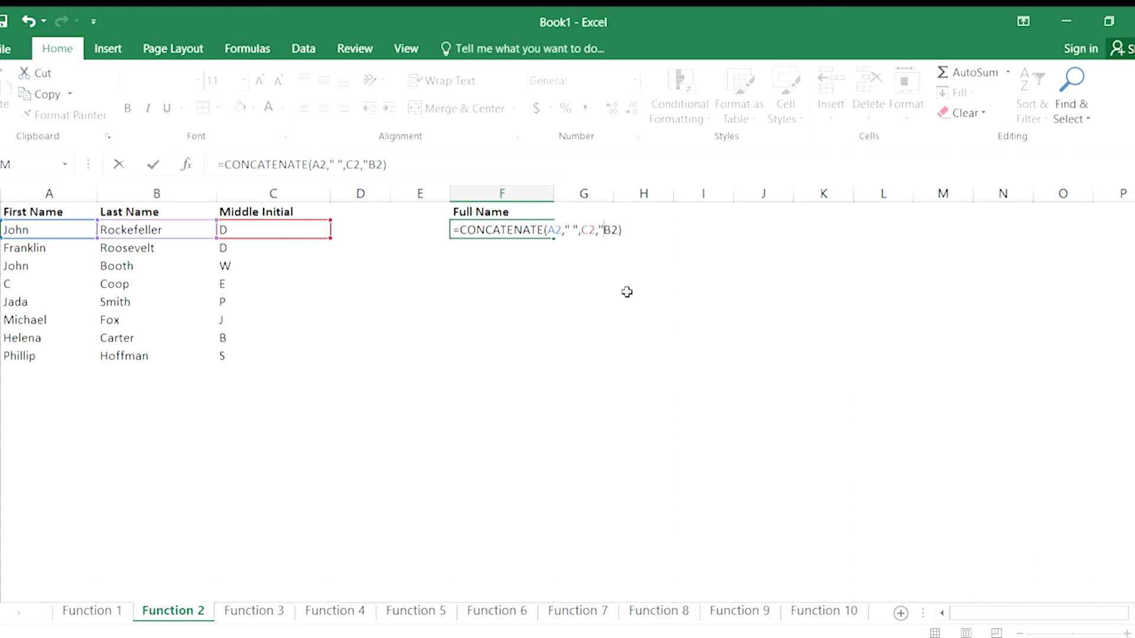
text( ",)
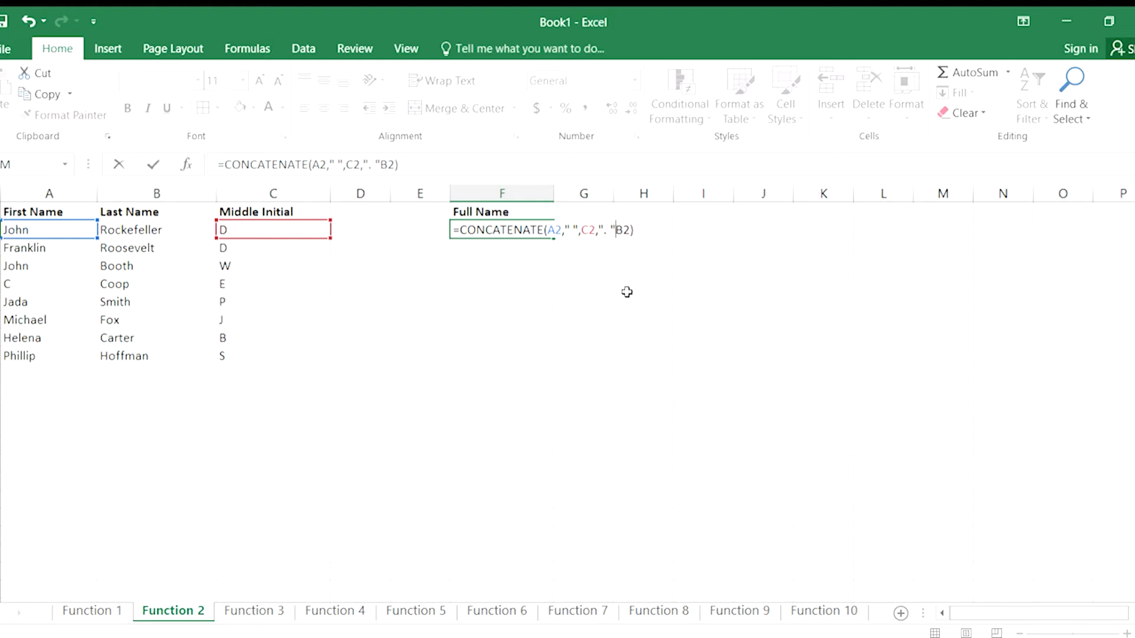
key(BackSpace)
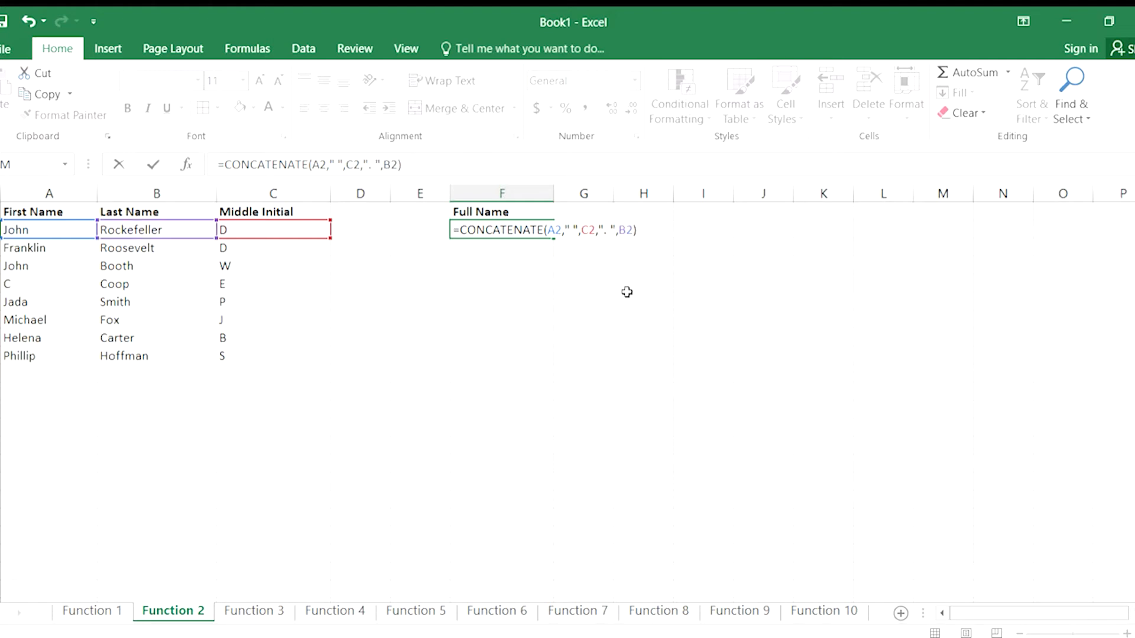
key(Return)
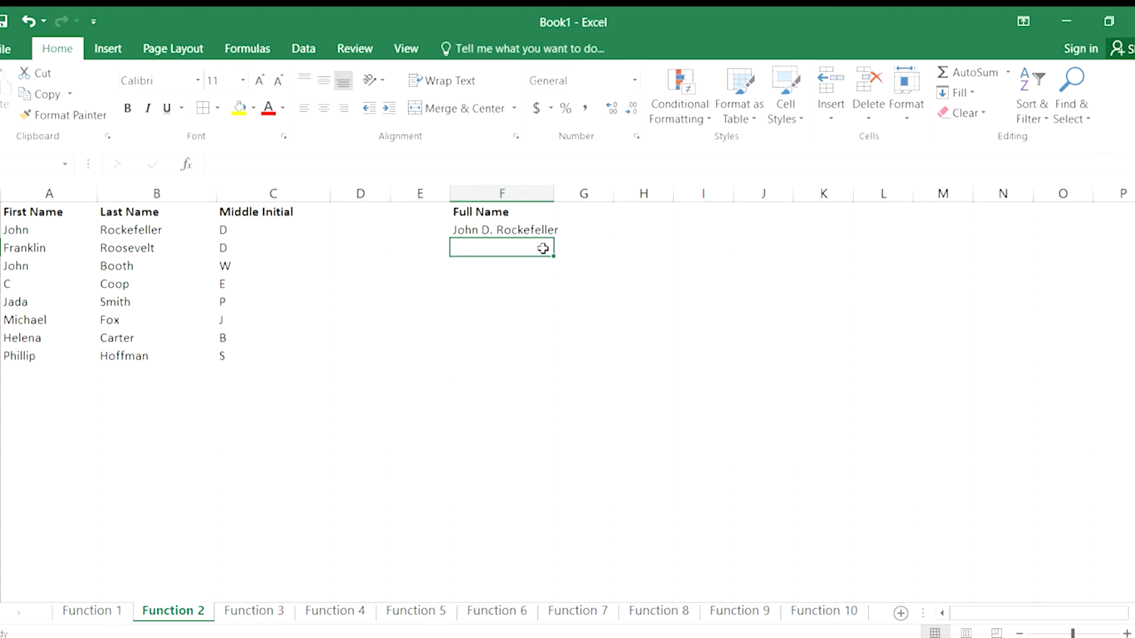
Rework the Full Name formula in F2 into =CONCATENATE(C2,", ",A2," ",C2,".").
double_click(510, 230)
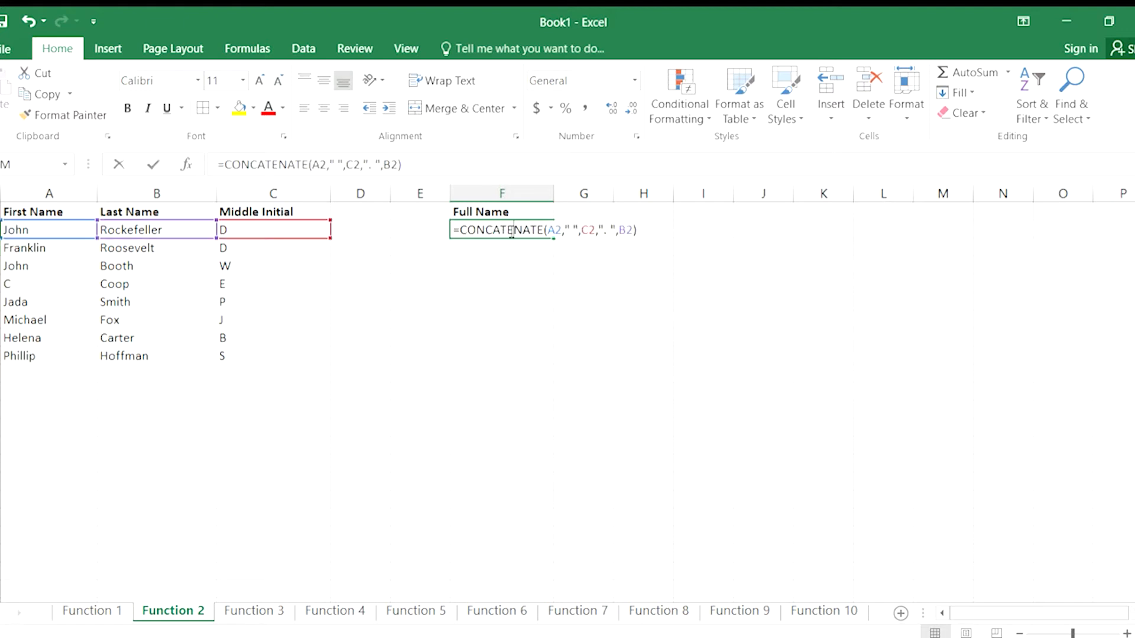
click(619, 232)
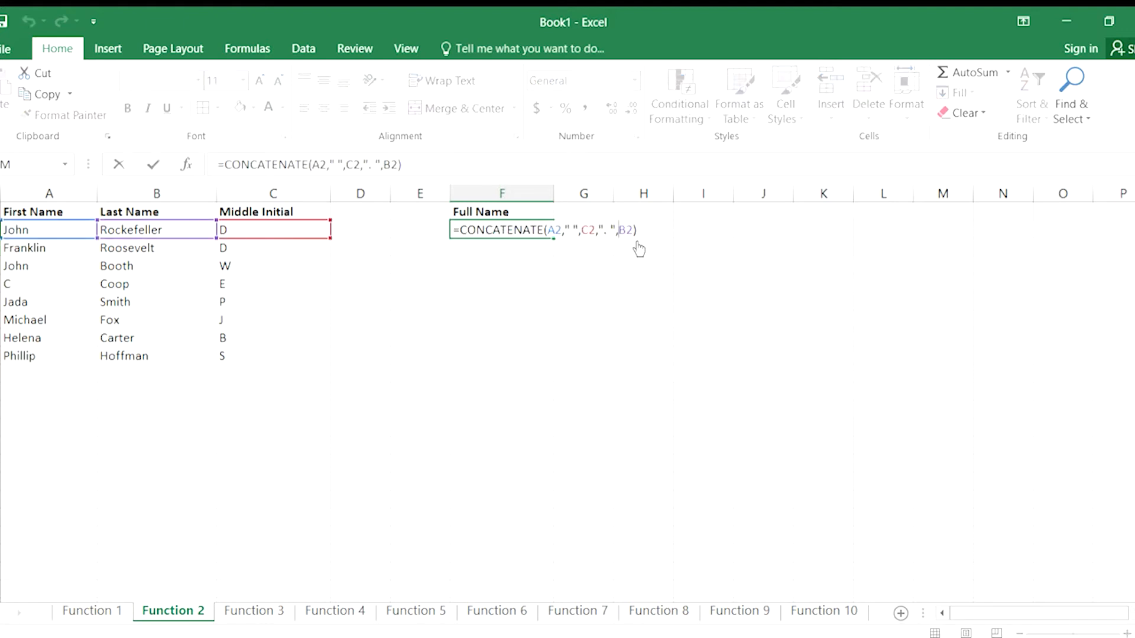
text(00)
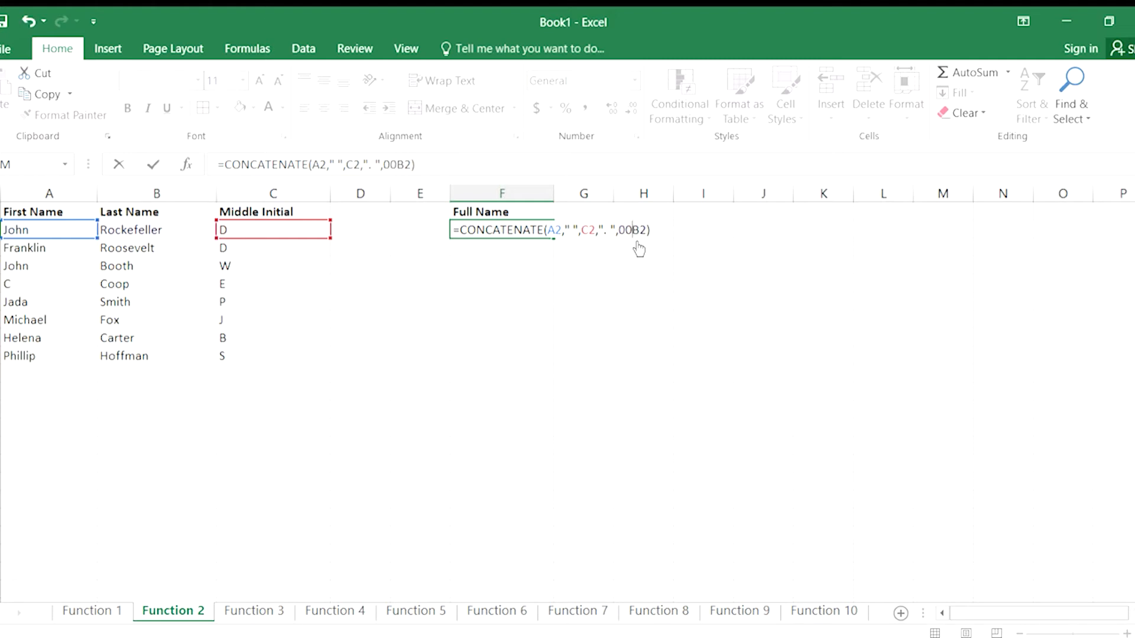
key(End)
key(BackSpace)
key(BackSpace)
key(BackSpace)
key(BackSpace)
key(BackSpace)
key(Left)
key(Left)
key(BackSpace)
key(Left)
key(Left)
key(Left)
key(Left)
key(Left)
key(Left)
key(Left)
key(Left)
key(Left)
key(Left)
text(c2,)
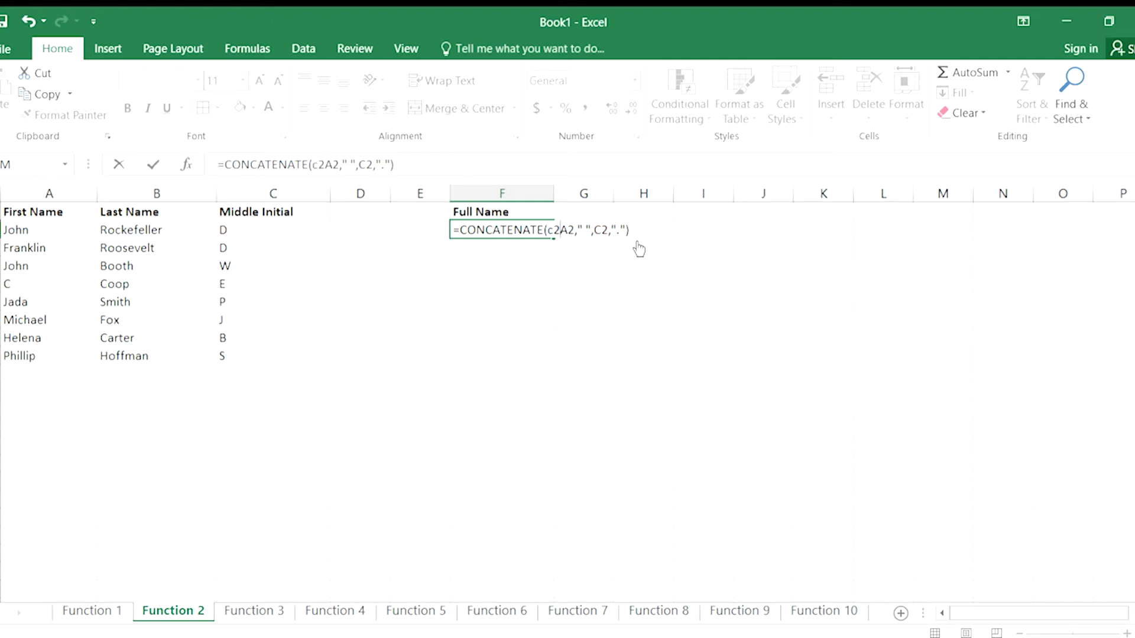
text(", ")
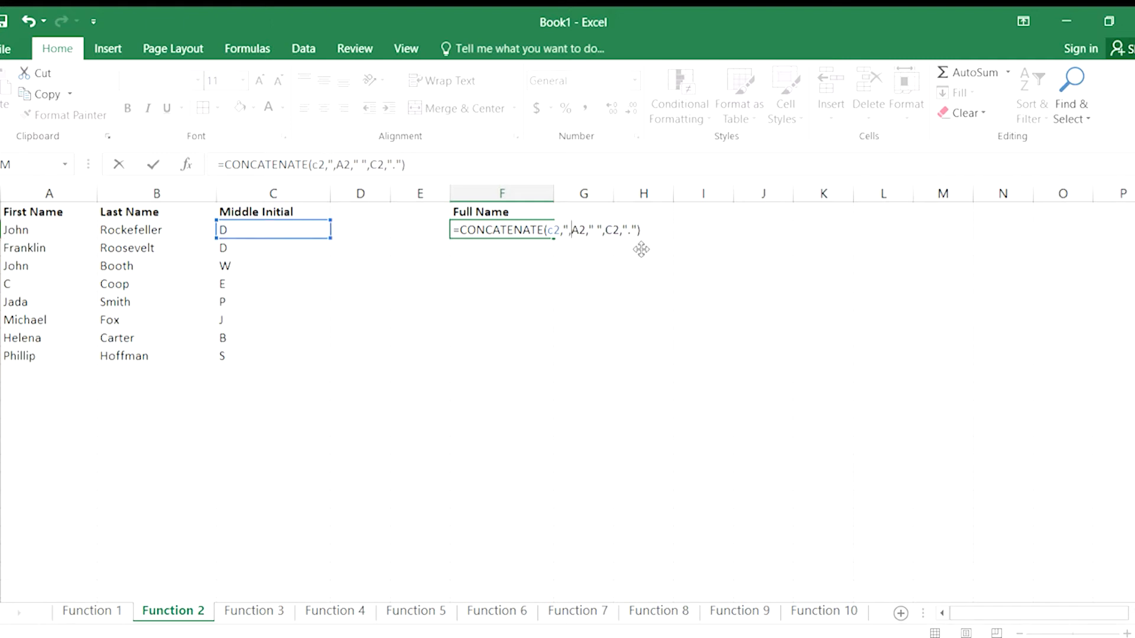
text(,)
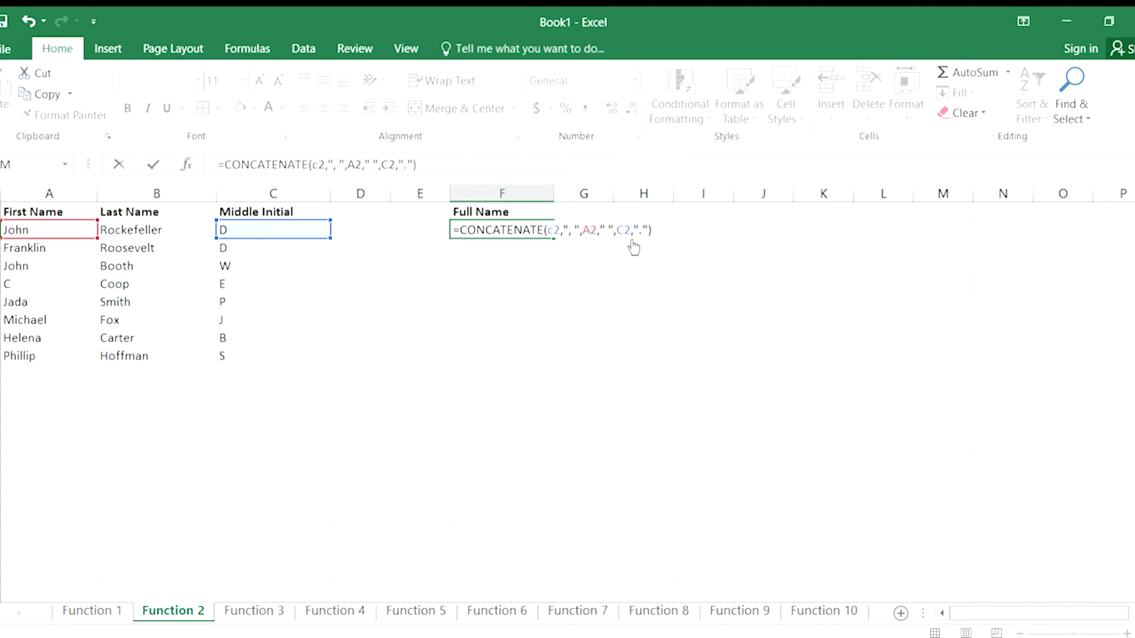
key(Return)
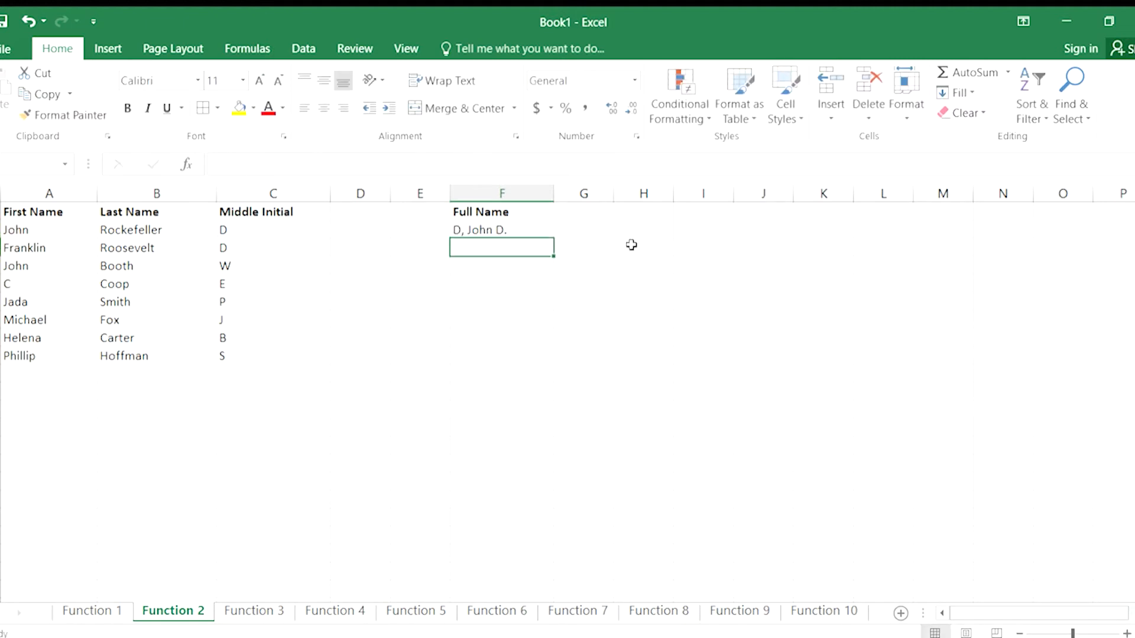
Correct the first reference in F2's formula to B2 so that the full name starts with the last name.
click(454, 228)
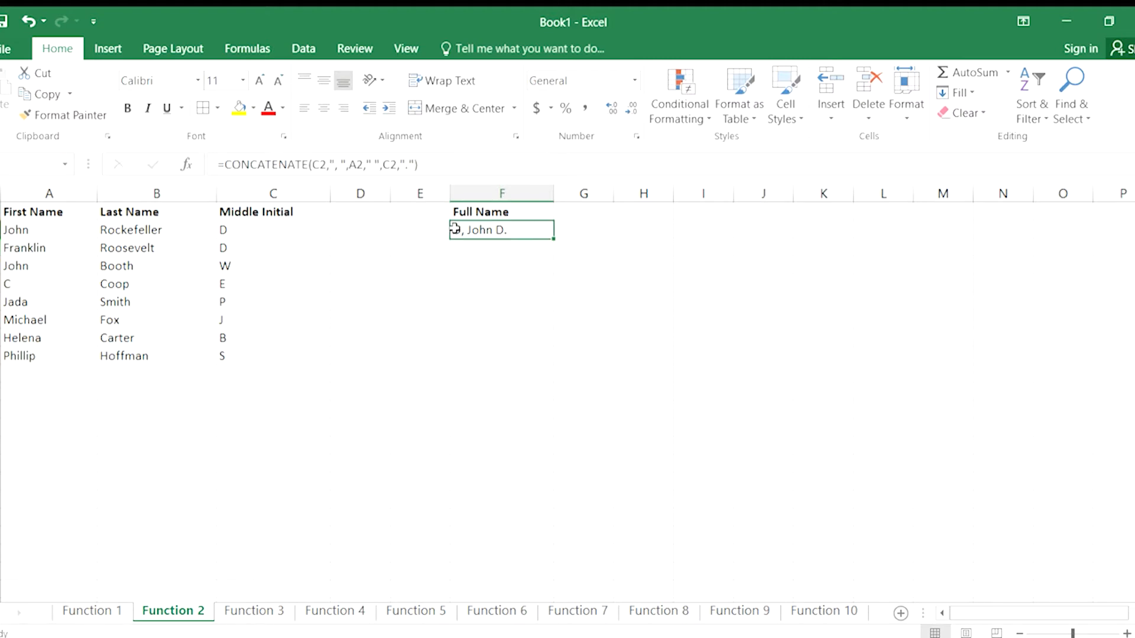
double_click(454, 228)
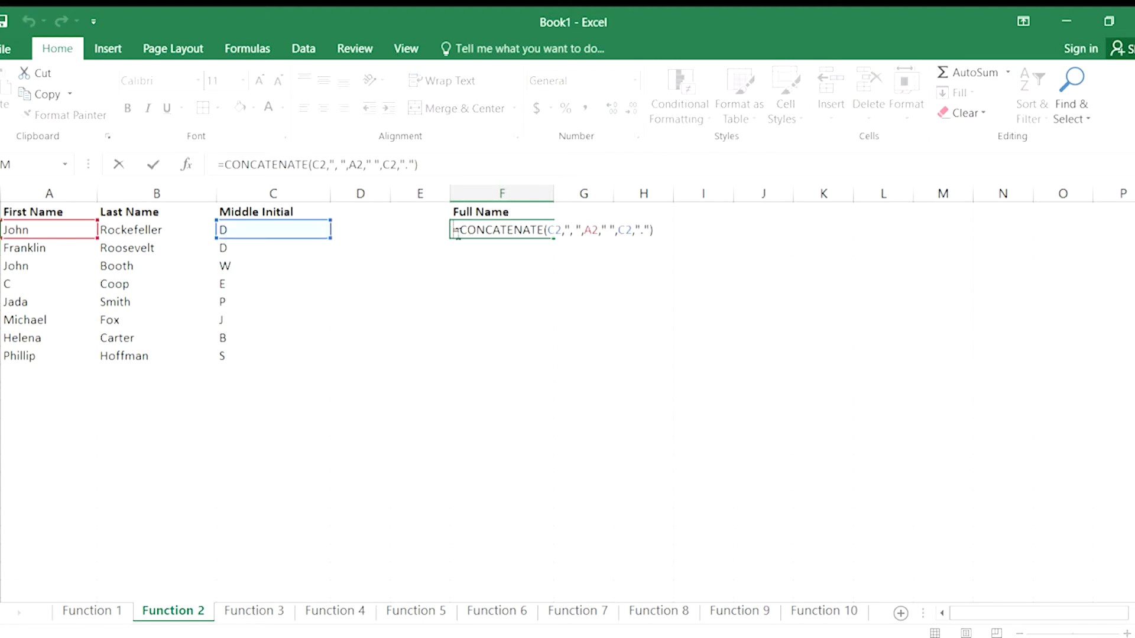
click(555, 230)
key(BackSpace)
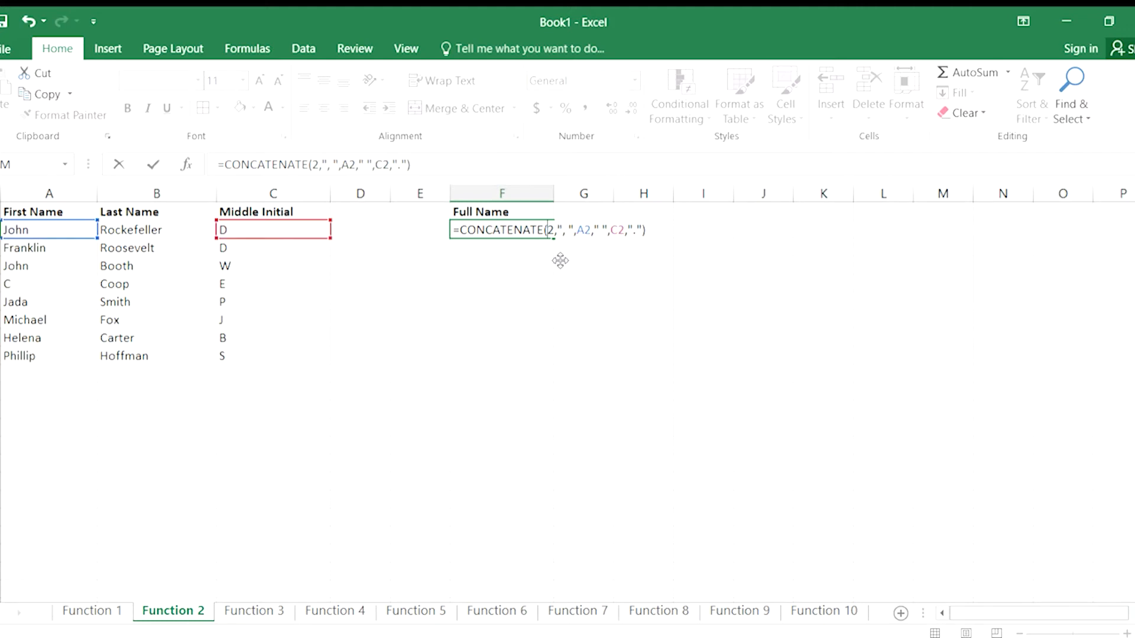
text(b)
key(Return)
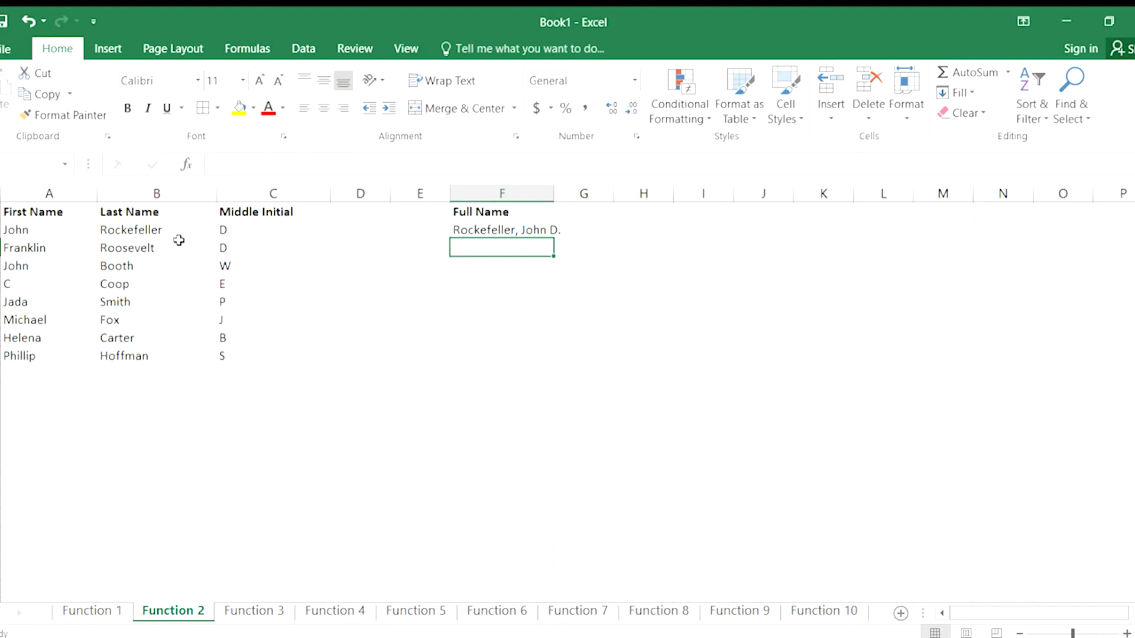
Fill the Full Name formula from F2 down through F9 and reselect F2.
click(492, 227)
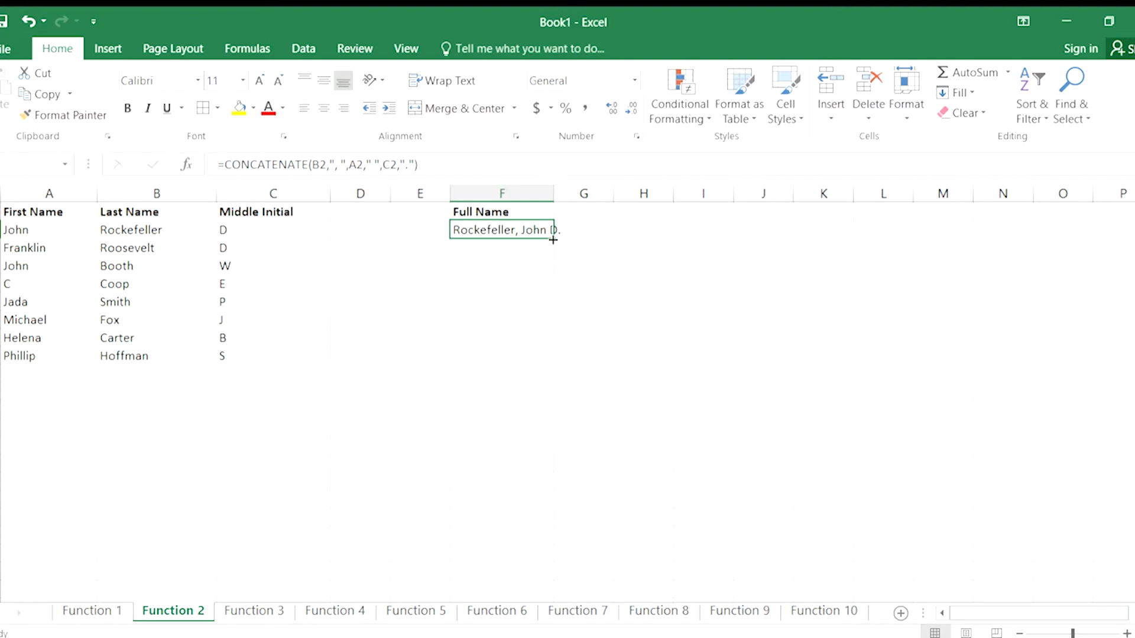
drag(552, 240, 541, 362)
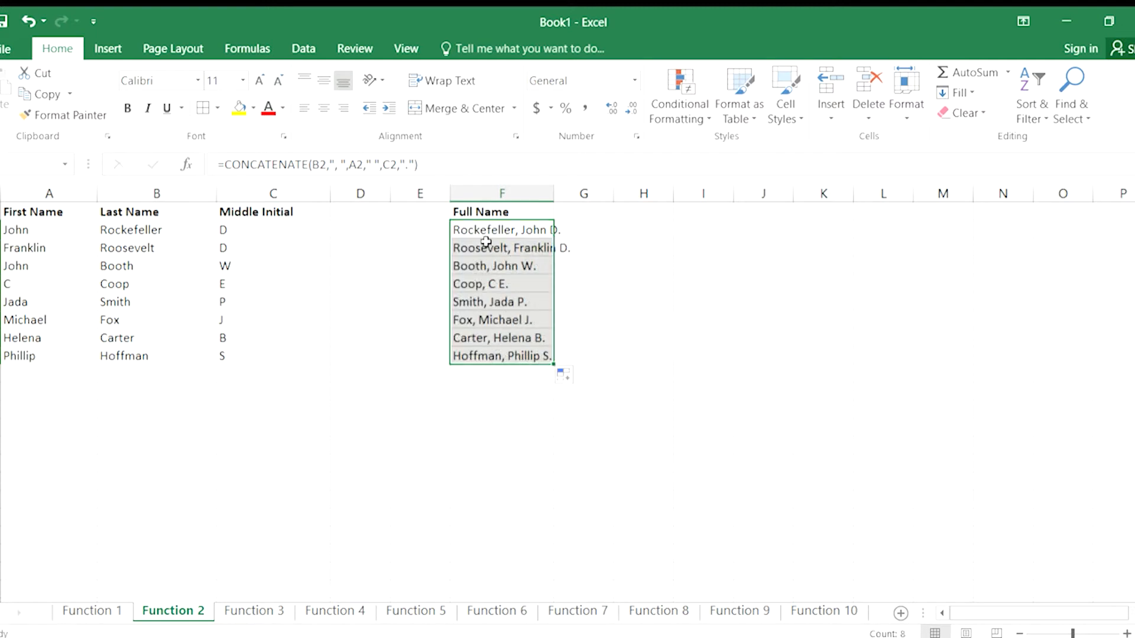
click(473, 230)
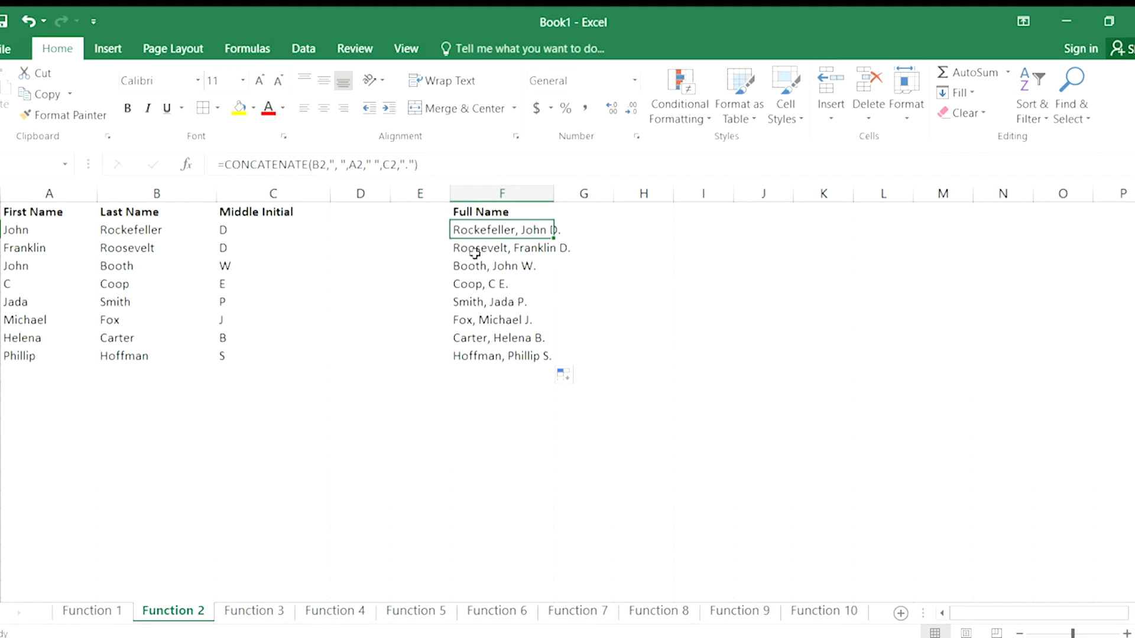
Open the Function 3 sheet, briefly review the full-name formula on the Function 2 sheet, and return to Function 3.
click(254, 615)
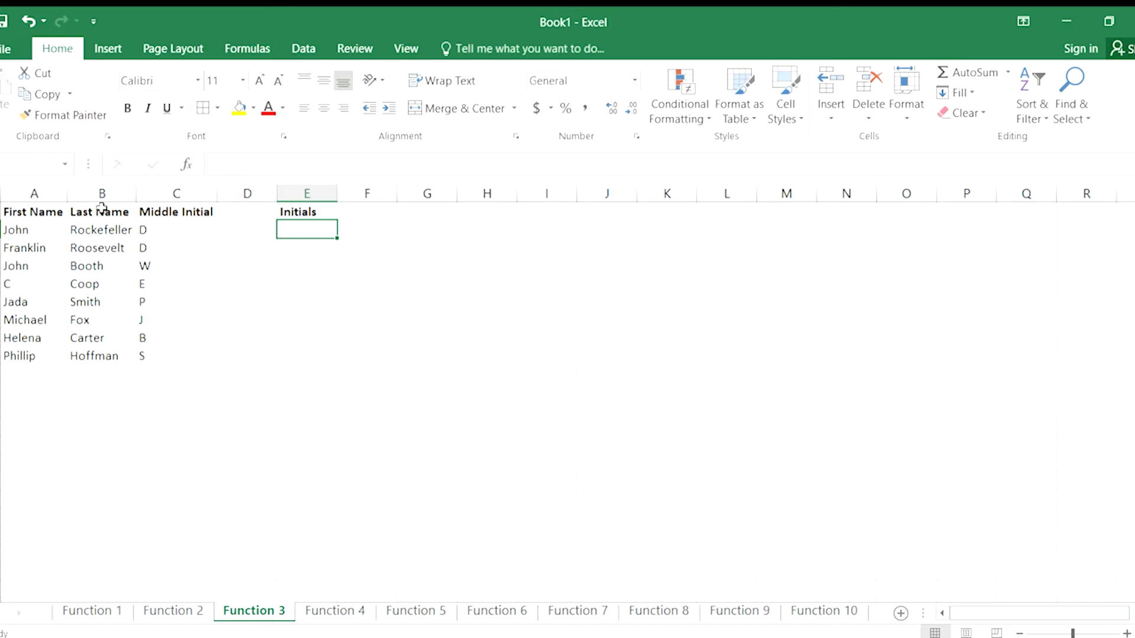
click(157, 610)
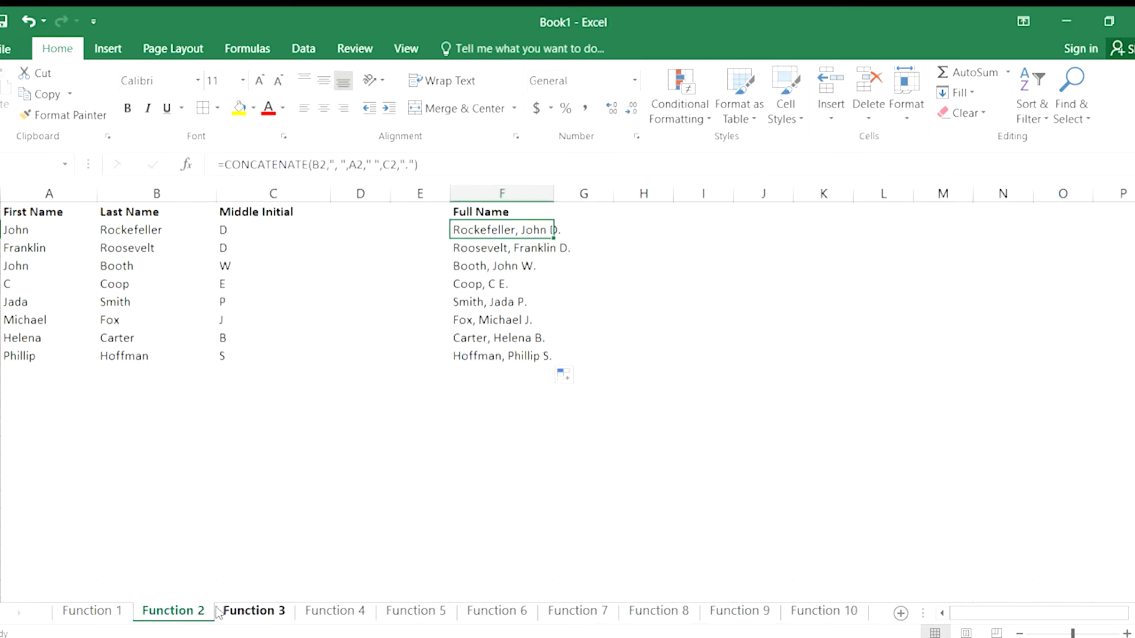
click(251, 611)
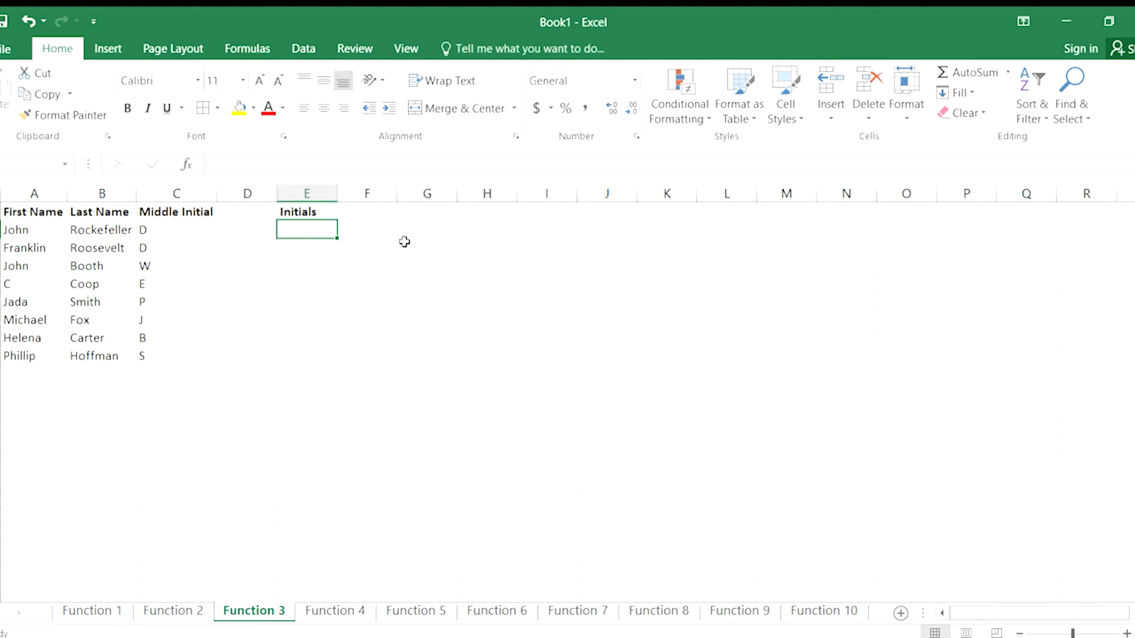
Enter =CONCATENATE(B2,", ",A2," ",C2,".") in E2 under the Initials header.
text(=co)
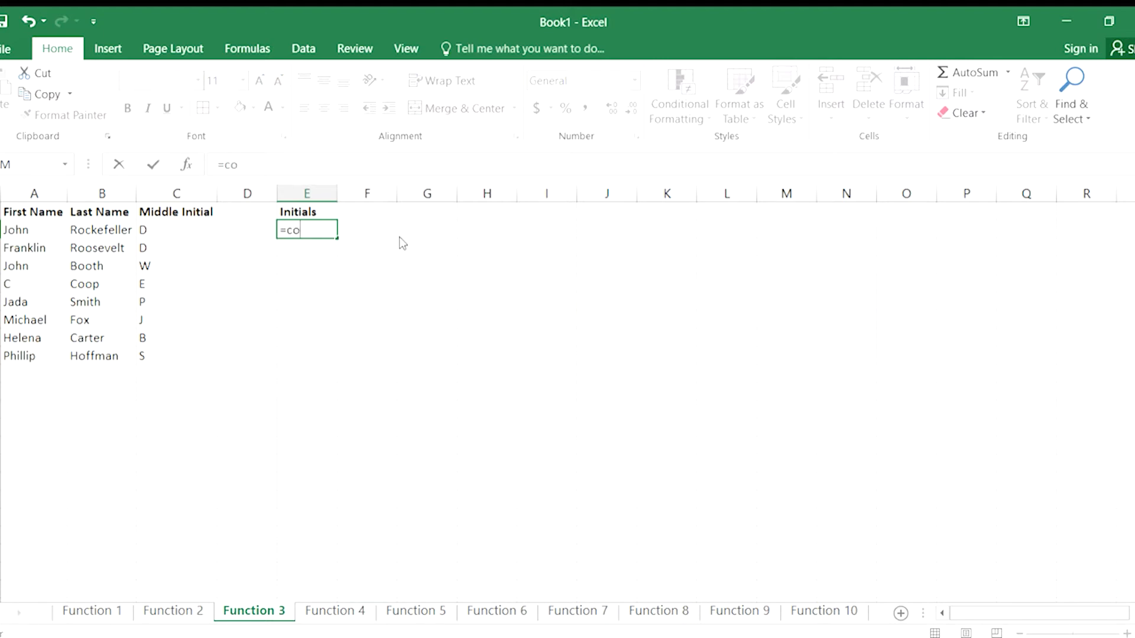
text(ncatenate()
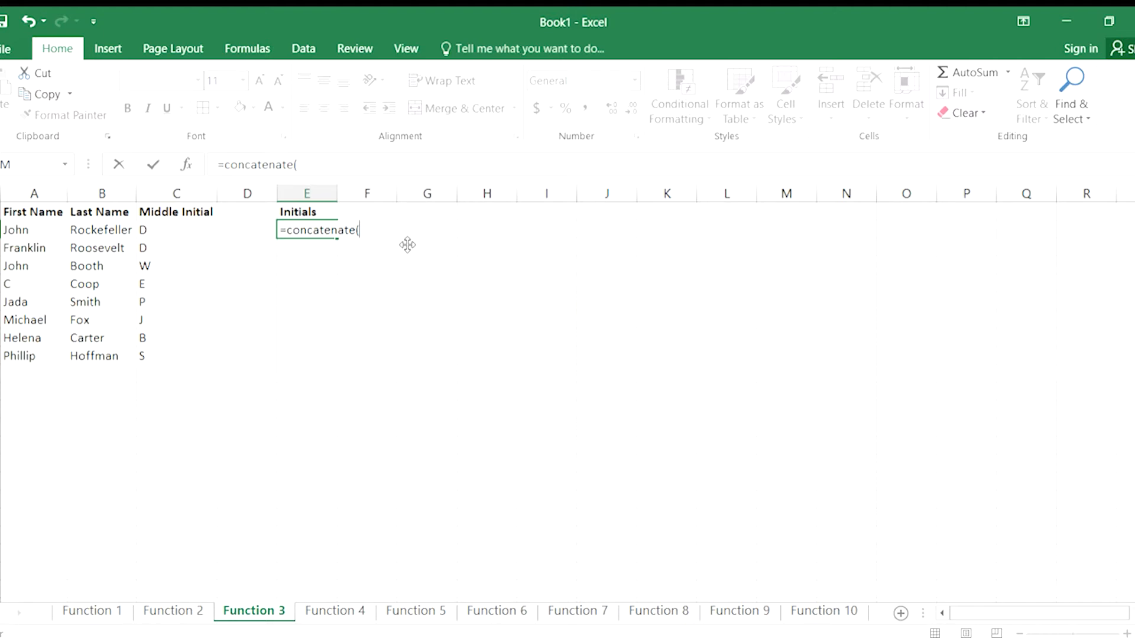
text(b2,", ")
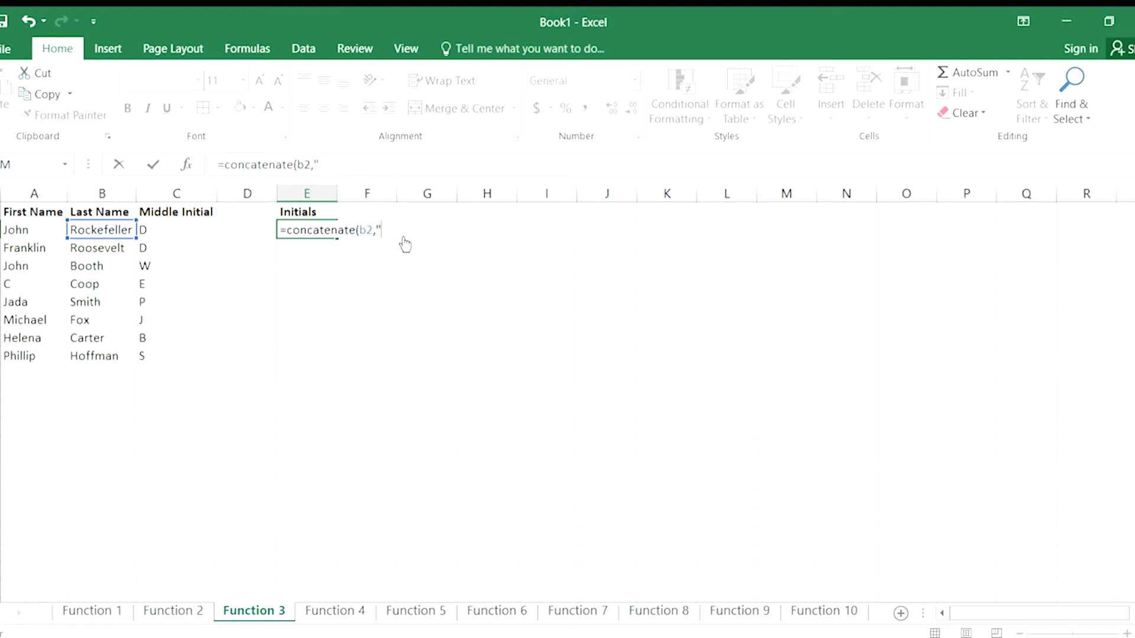
text(,a2," ",c2,")
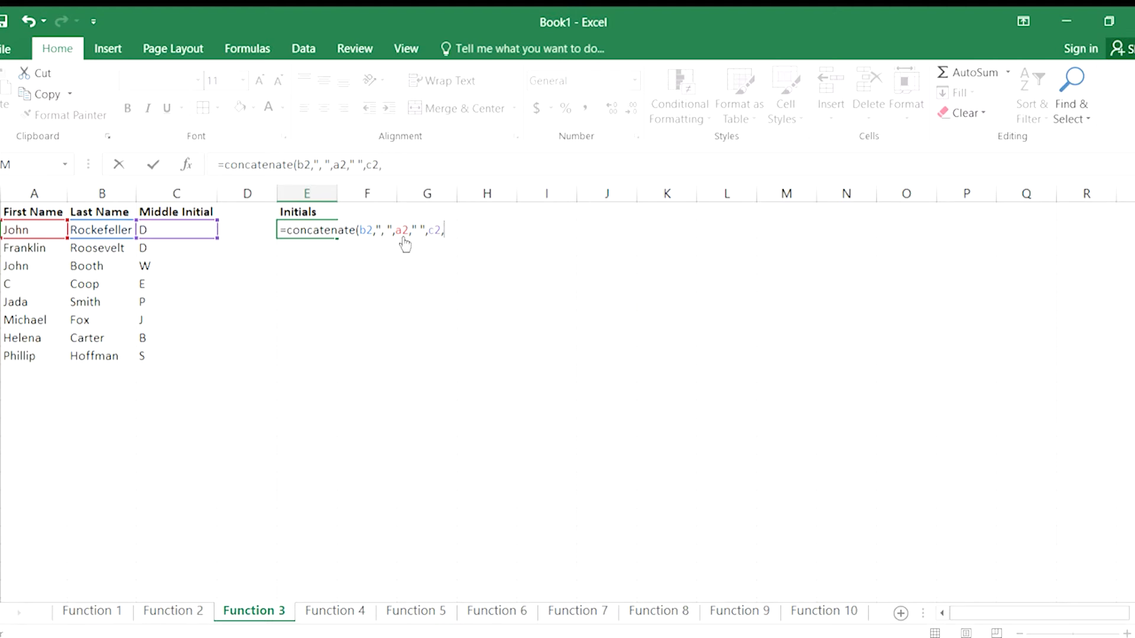
text(."))
key(Return)
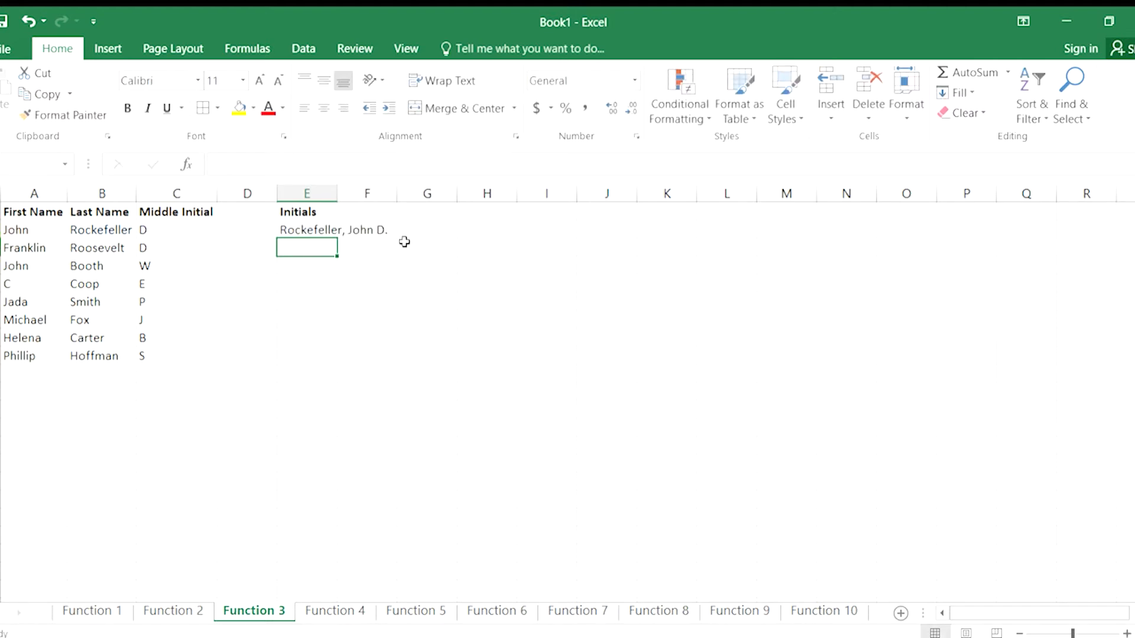
Replace the A2 reference in E2's formula with LEFT(A2,1) so that only the first initial is used.
click(294, 230)
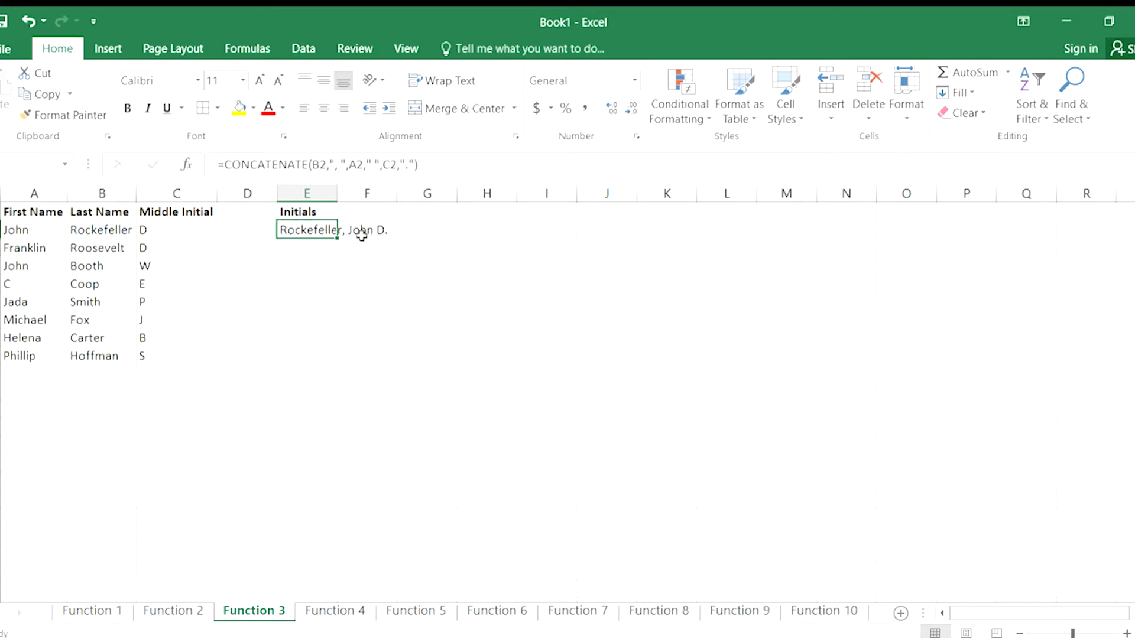
double_click(319, 230)
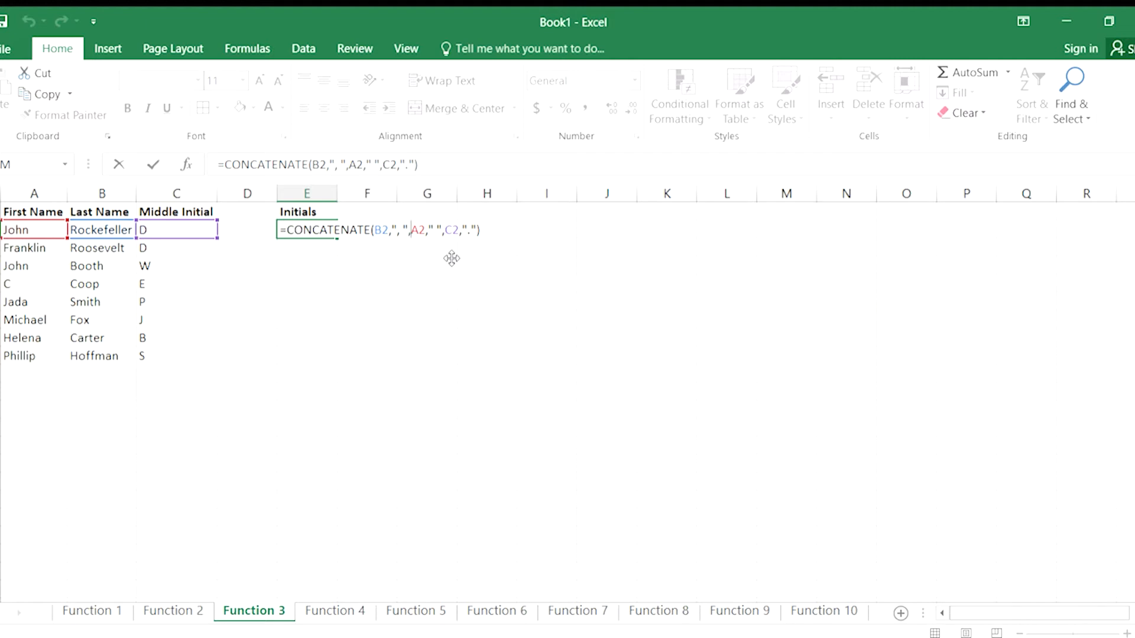
text(left)
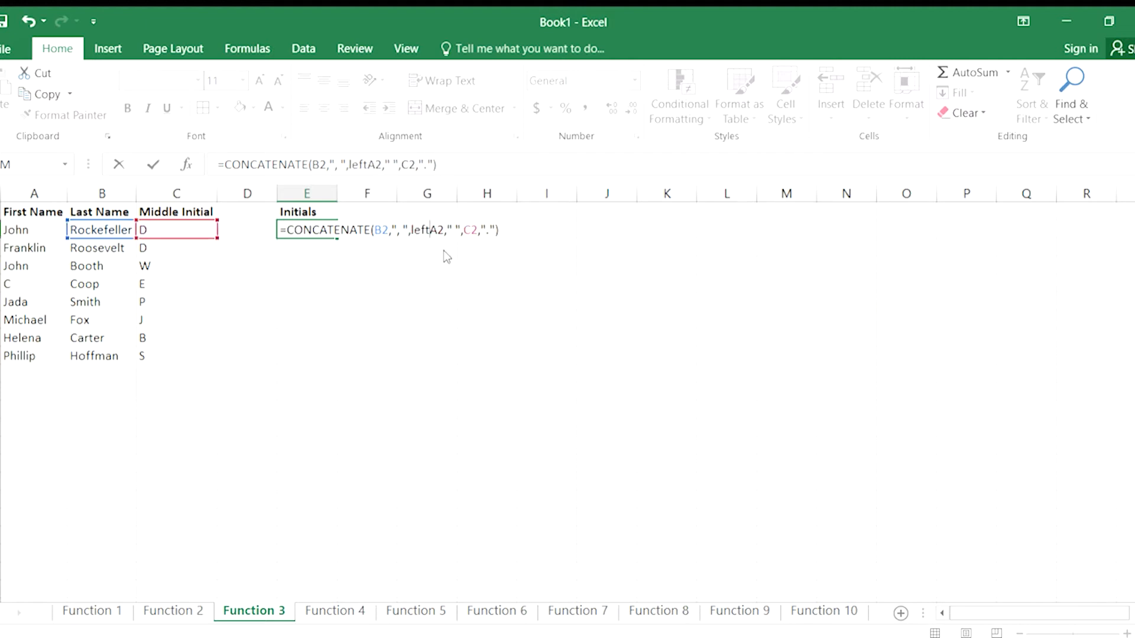
text((A2)
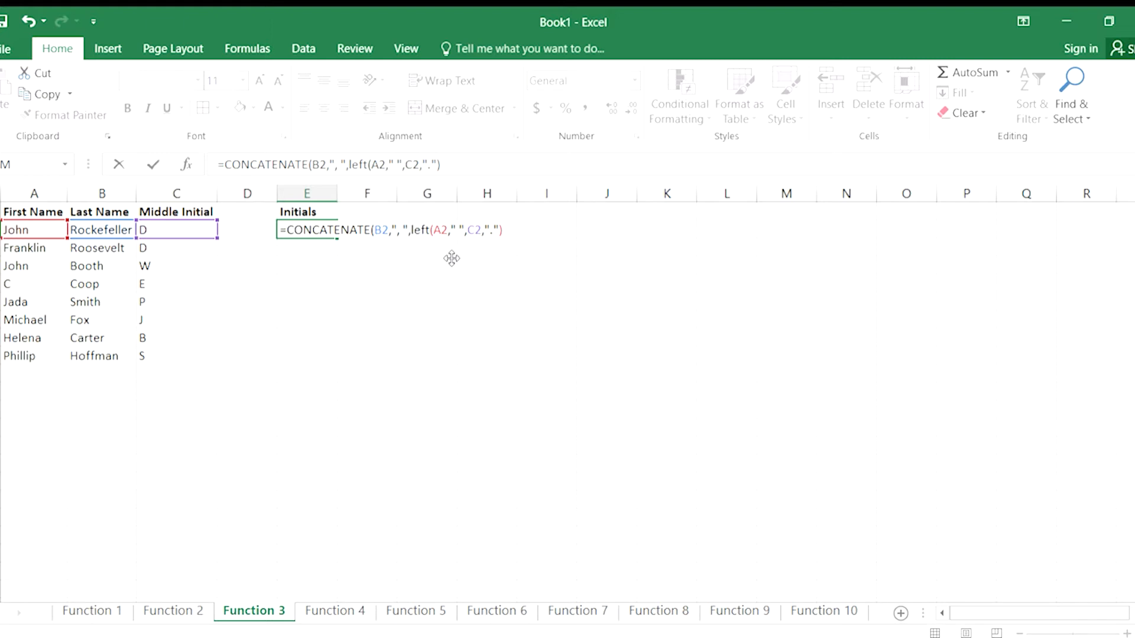
text(,)
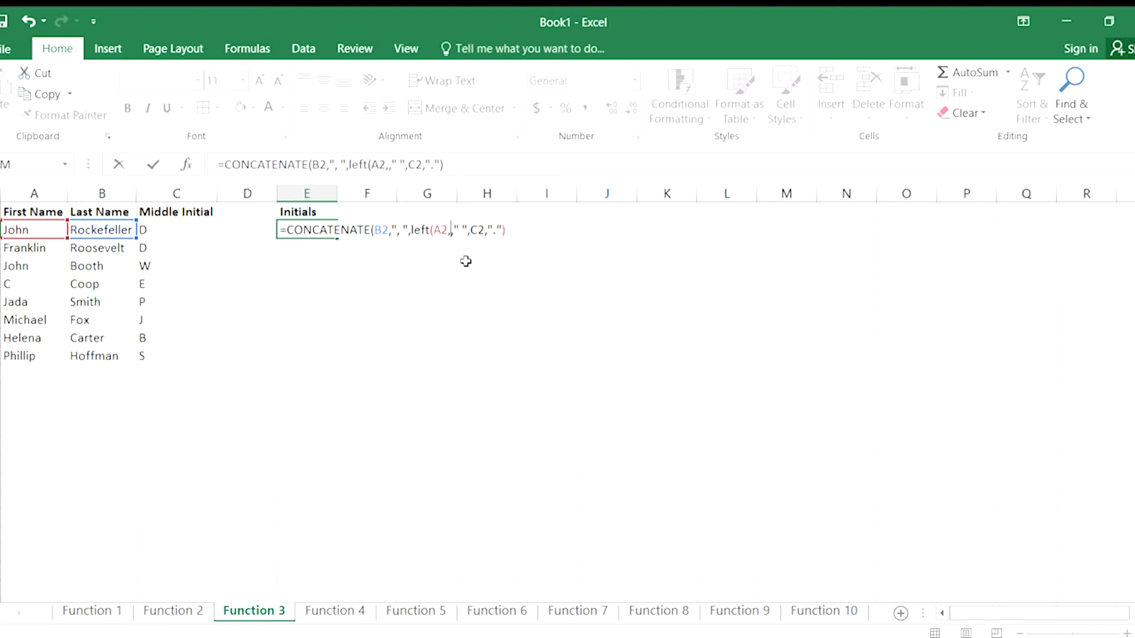
text(1))
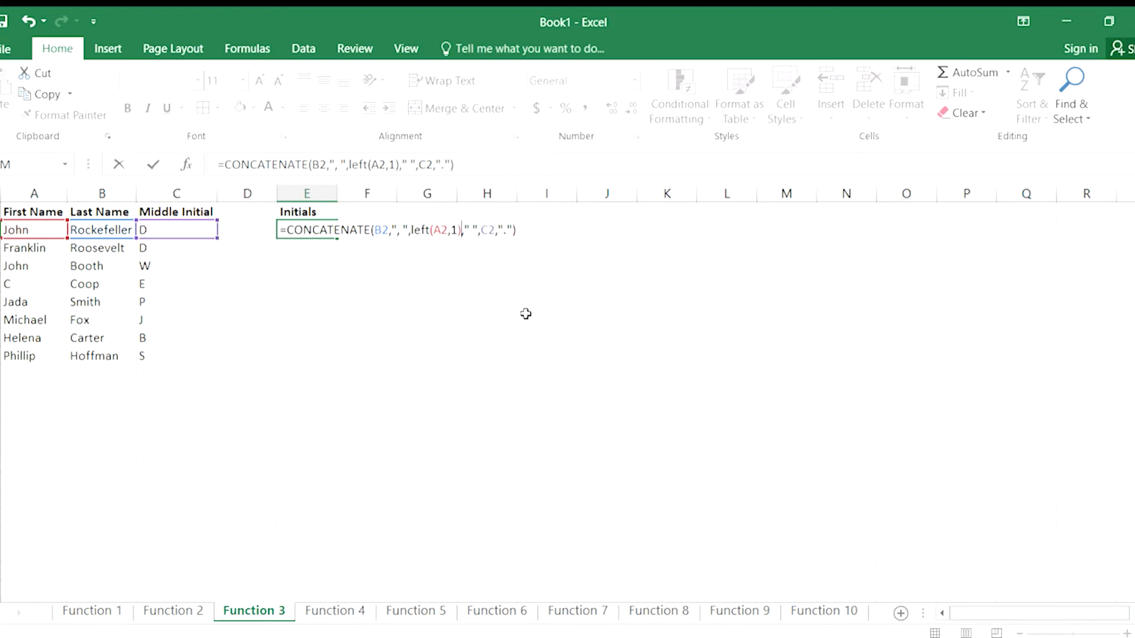
key(Return)
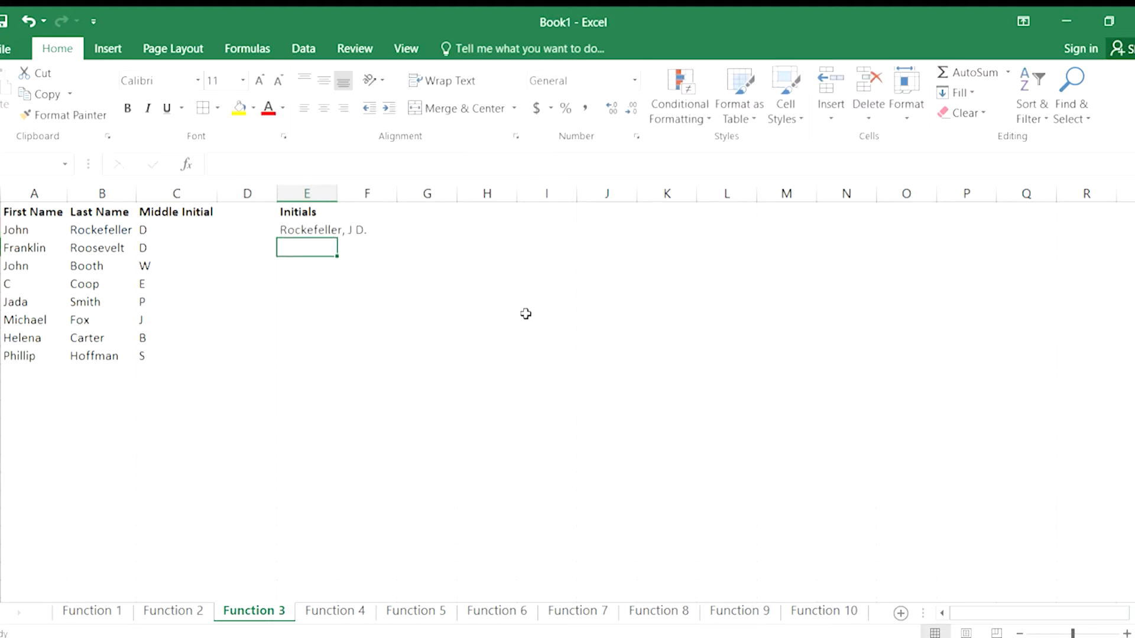
Add a period to the separator after LEFT(A2,1) in E2's formula, making it ". ".
double_click(326, 234)
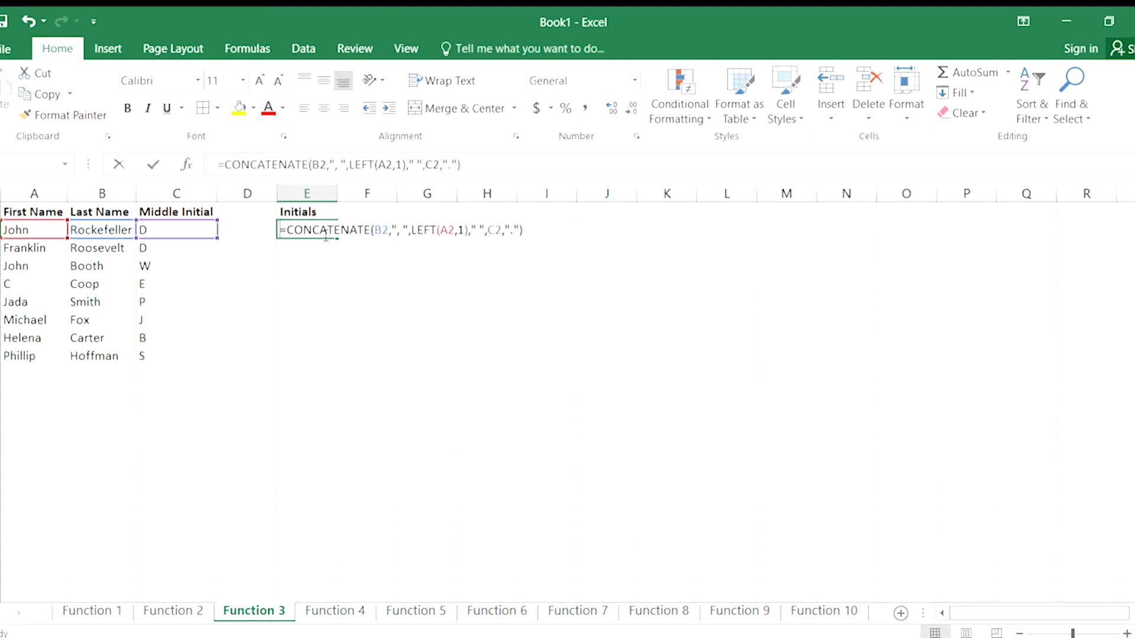
click(474, 231)
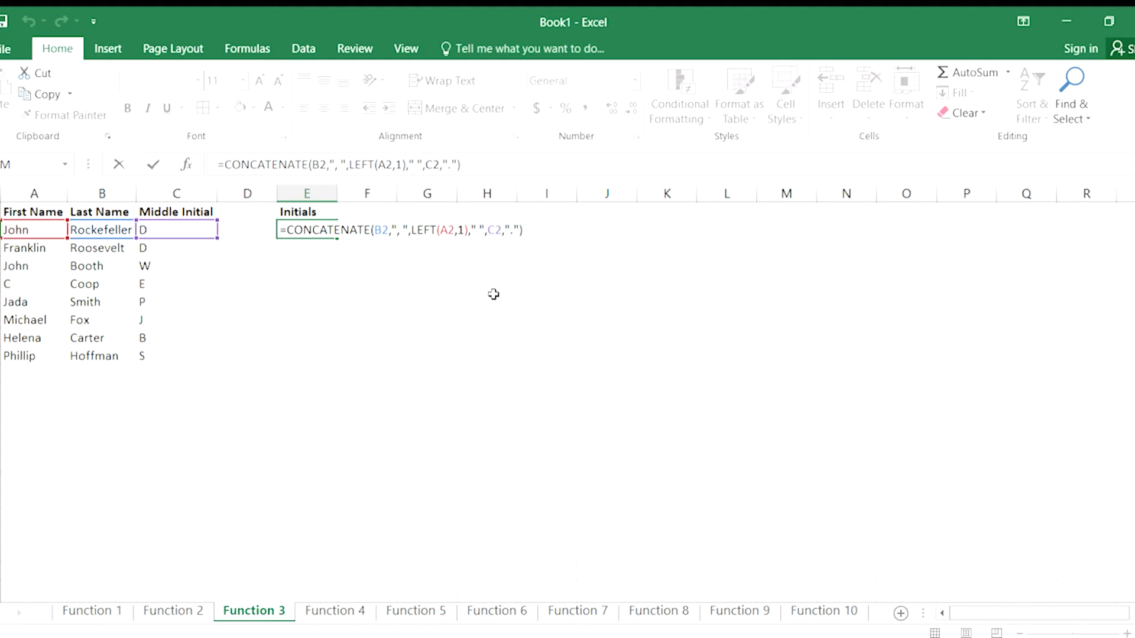
text(.)
key(Return)
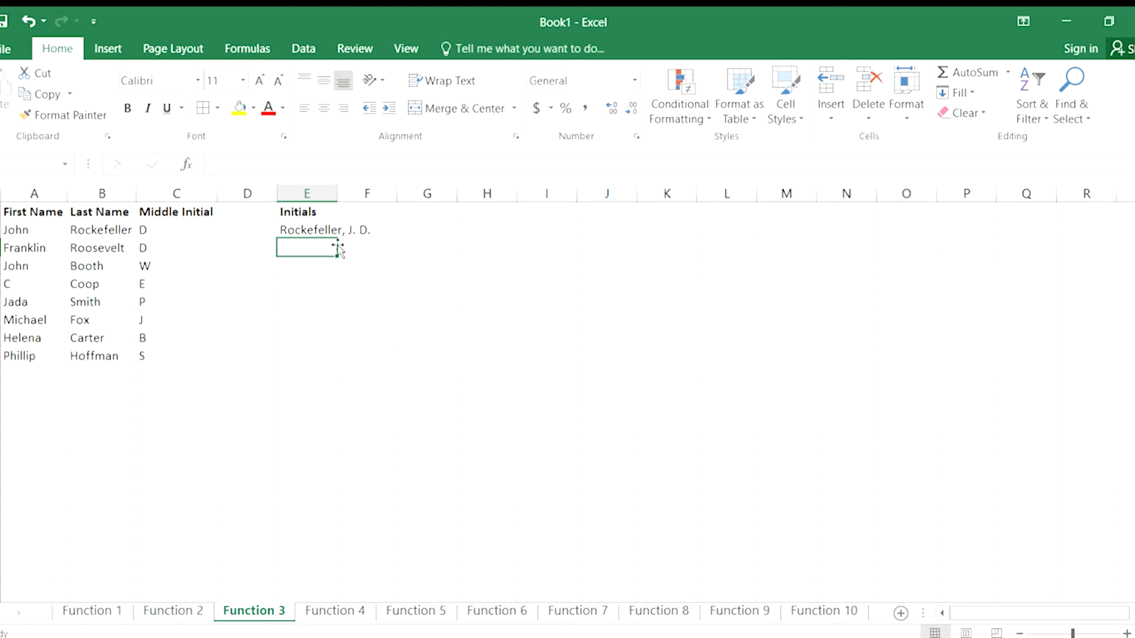
Fill the Initials formula from E2 down through E9.
click(287, 229)
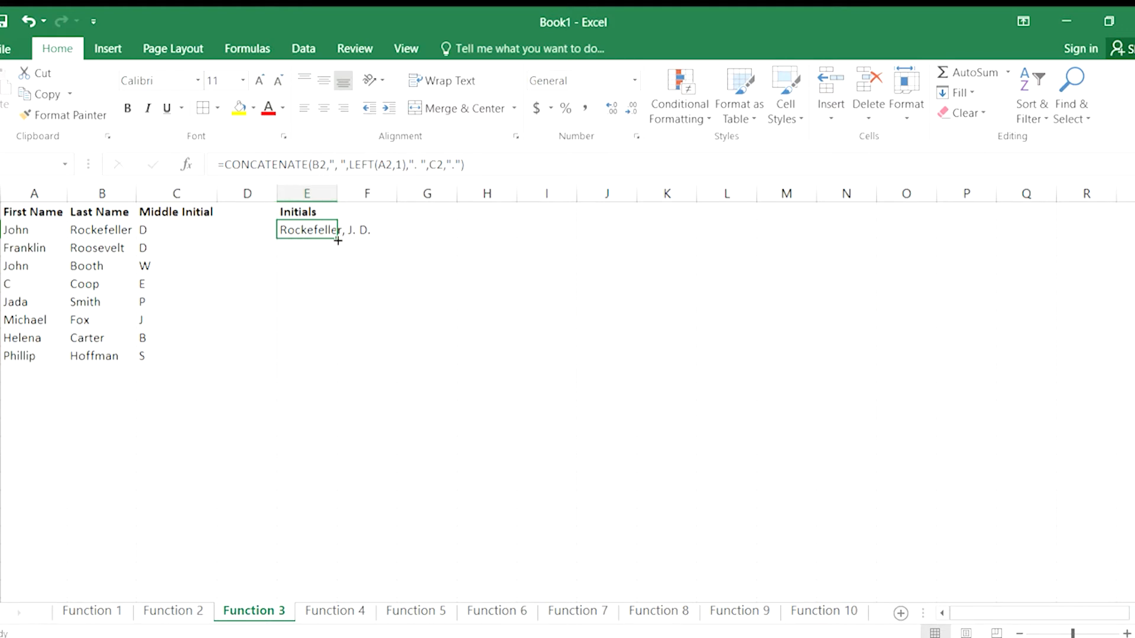
drag(338, 239, 344, 364)
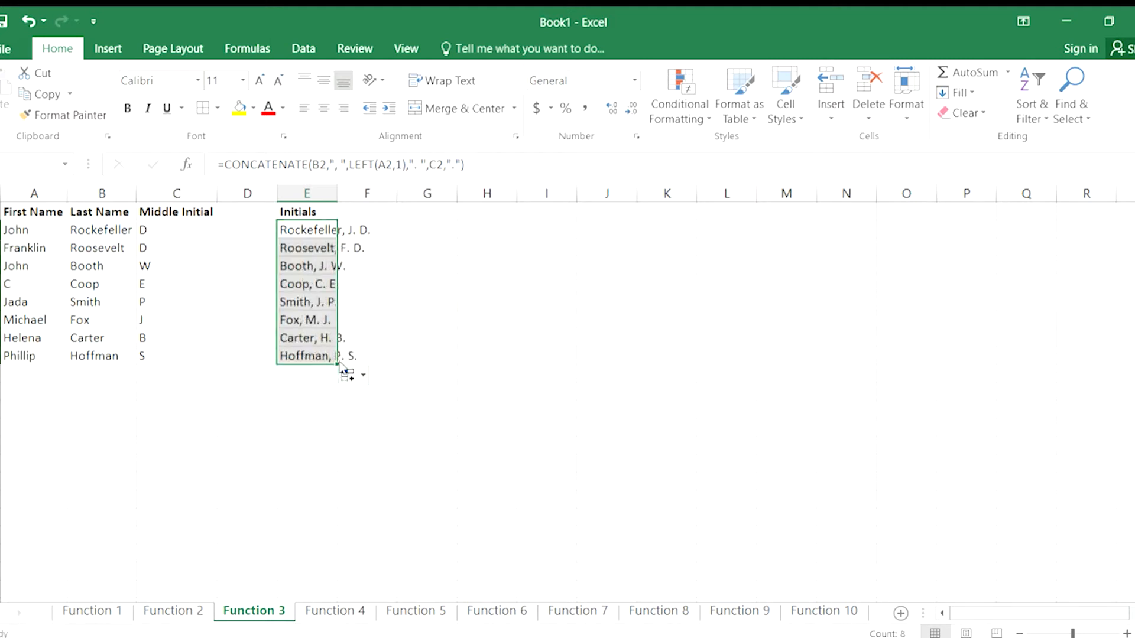
click(399, 335)
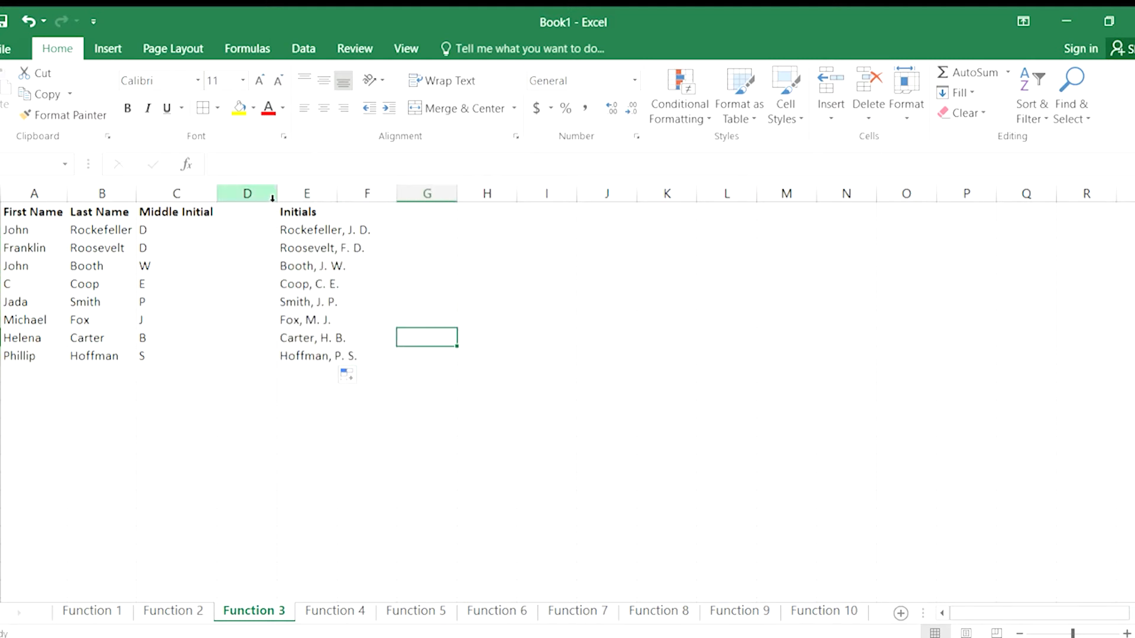
Widen column D and enter the header Phone in D1.
drag(277, 192, 391, 185)
click(323, 212)
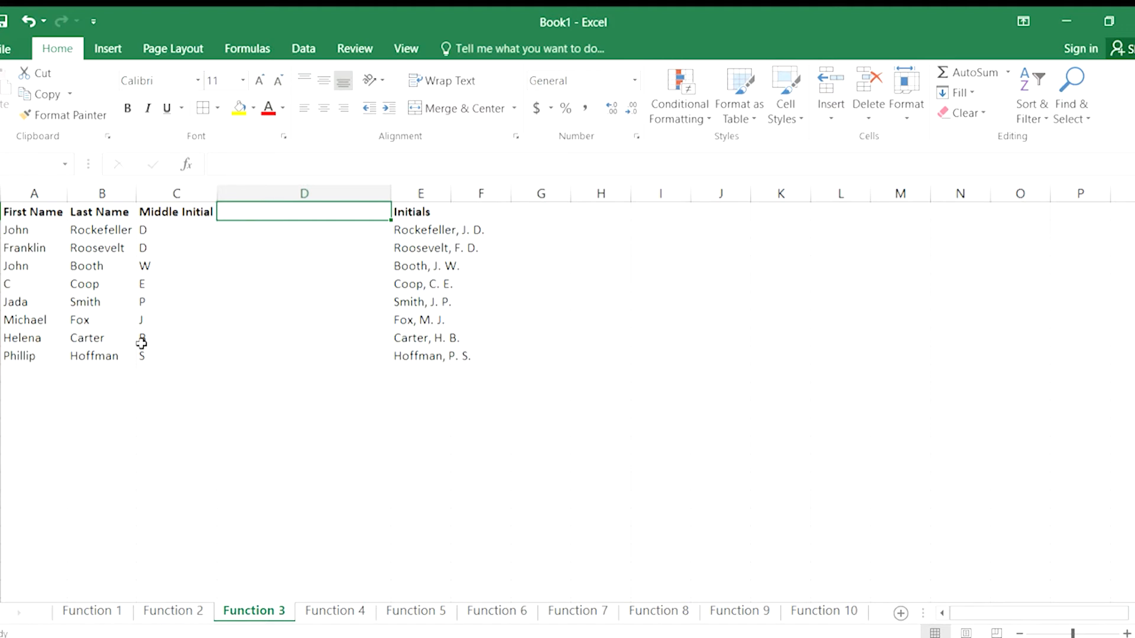
text(Phone)
key(Return)
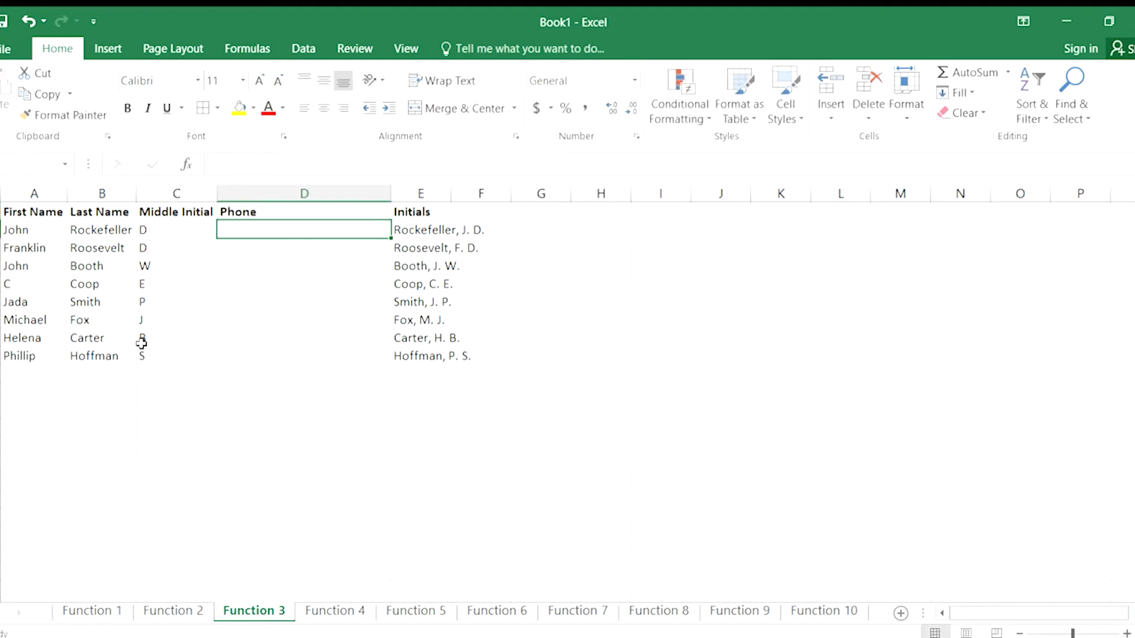
Enter sample ten-digit phone numbers for the first two people in D2 and D3.
text(630)
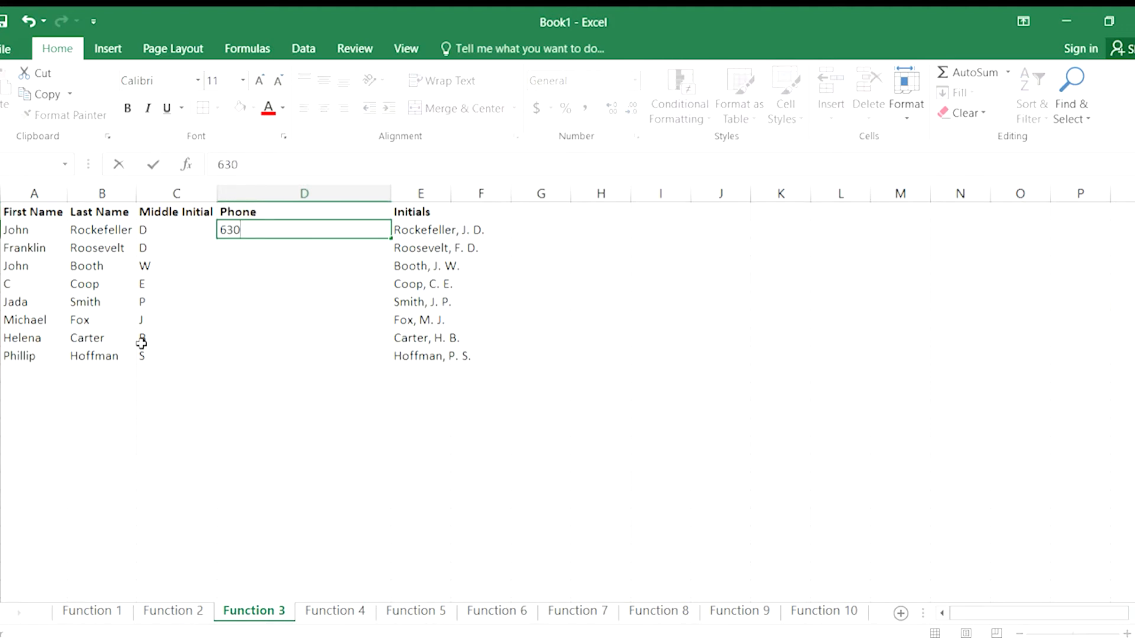
text(5551235)
key(Return)
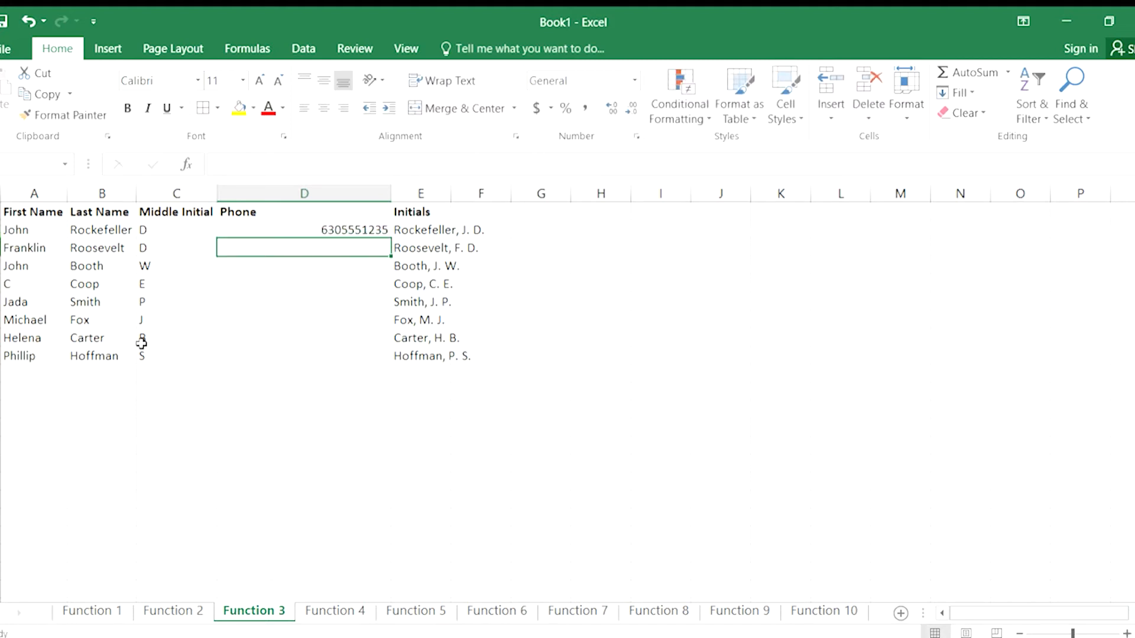
text(630)
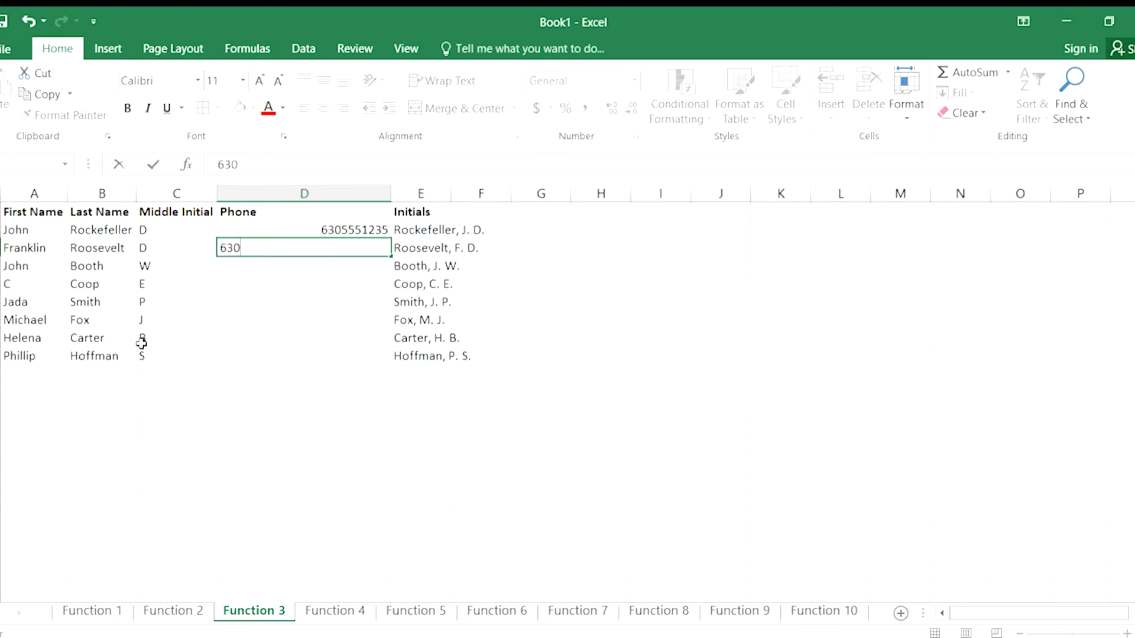
text(5551222)
key(Return)
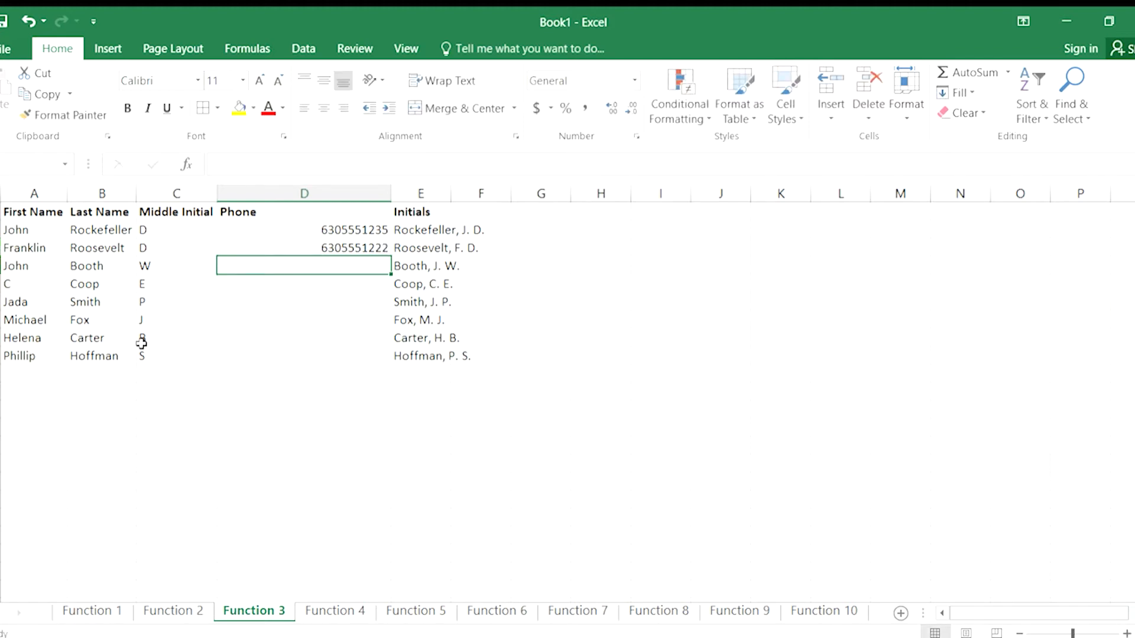
Enter the header Area Code in G1.
click(541, 210)
text(Ar)
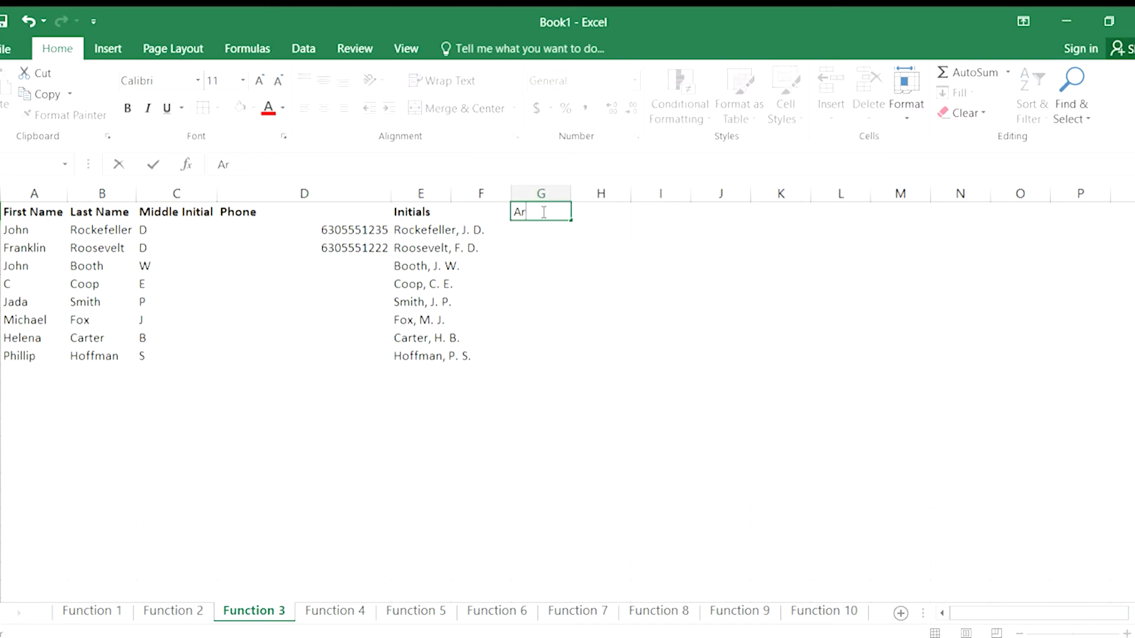
text(ea Code)
key(Return)
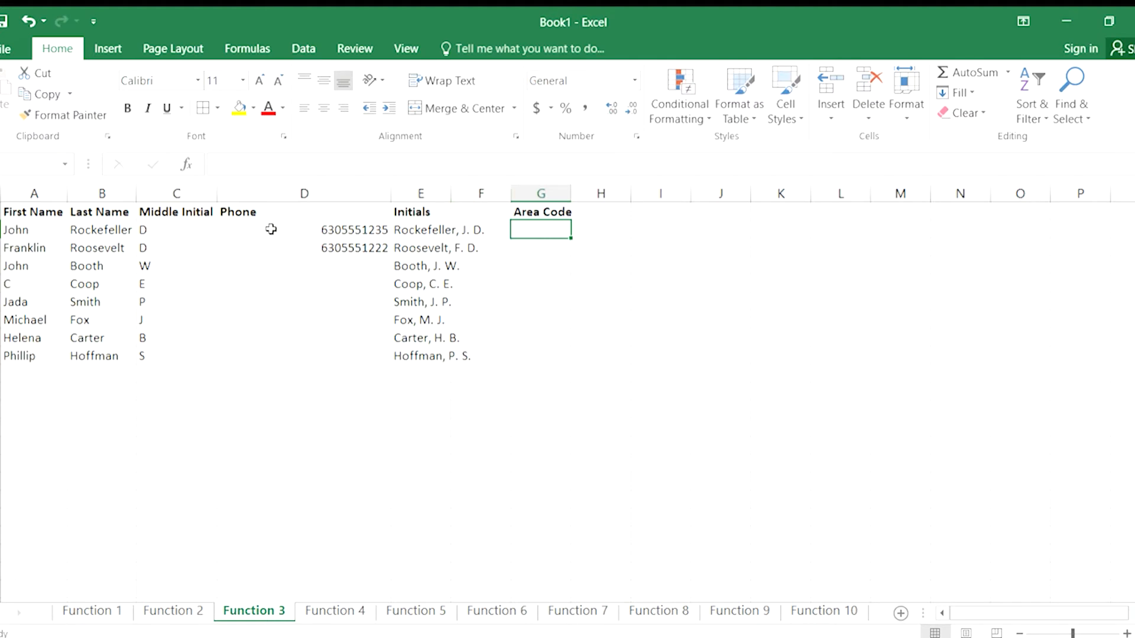
Format the phone cells D2:D9 as Text.
drag(270, 230, 284, 347)
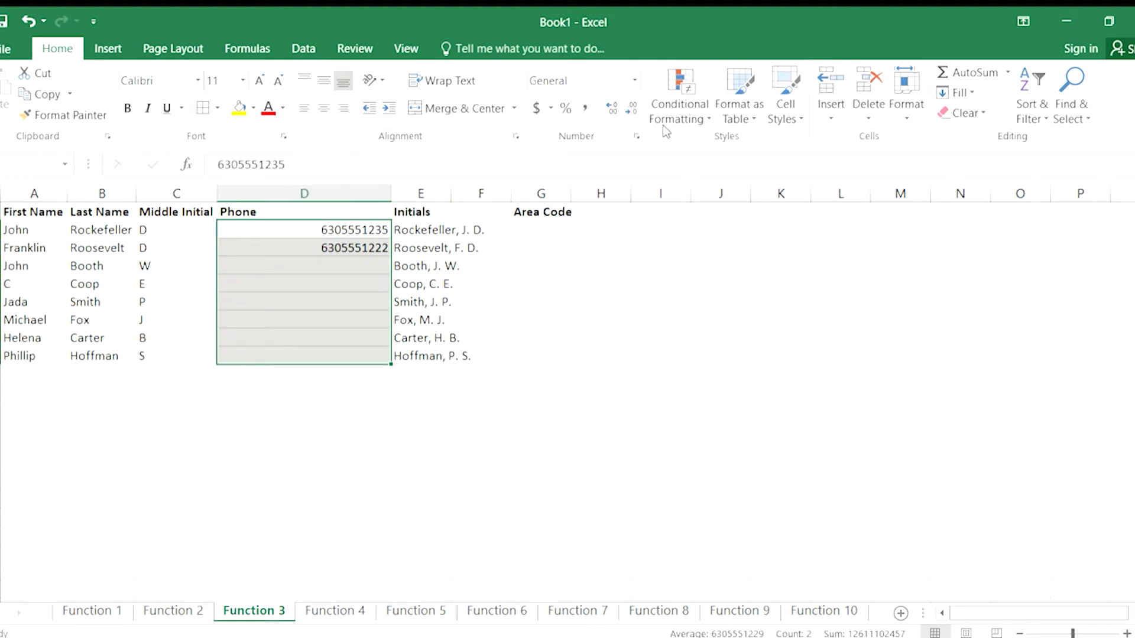
click(635, 136)
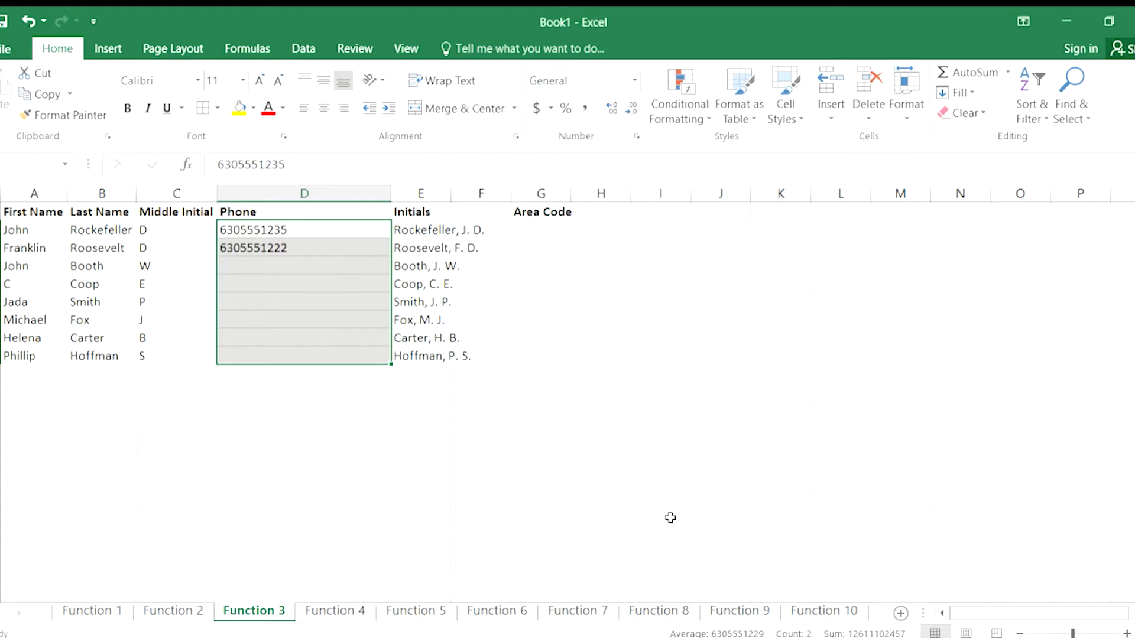
Enter =LEFT(D2,3) in G2 to extract the area code and fill it down through G9.
click(524, 234)
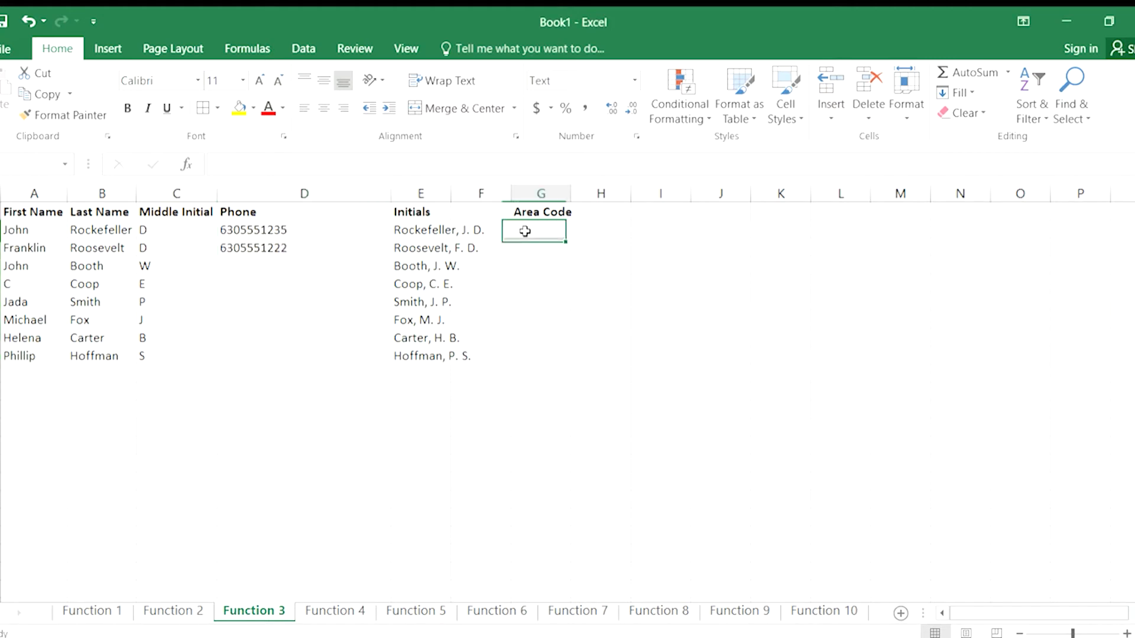
text(=left()
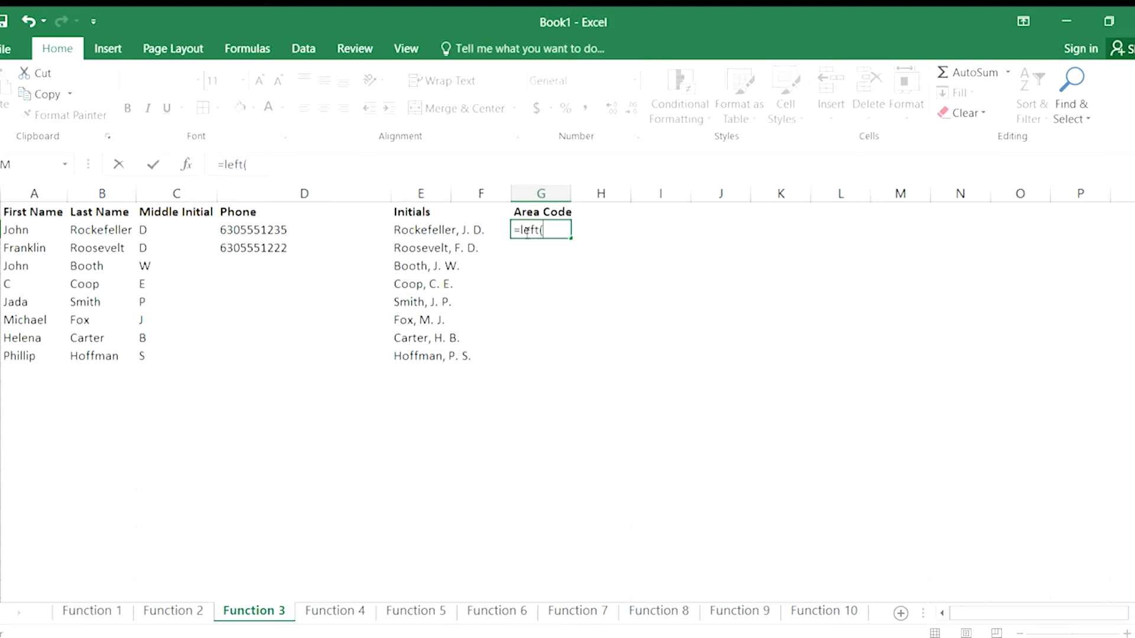
text(d2)
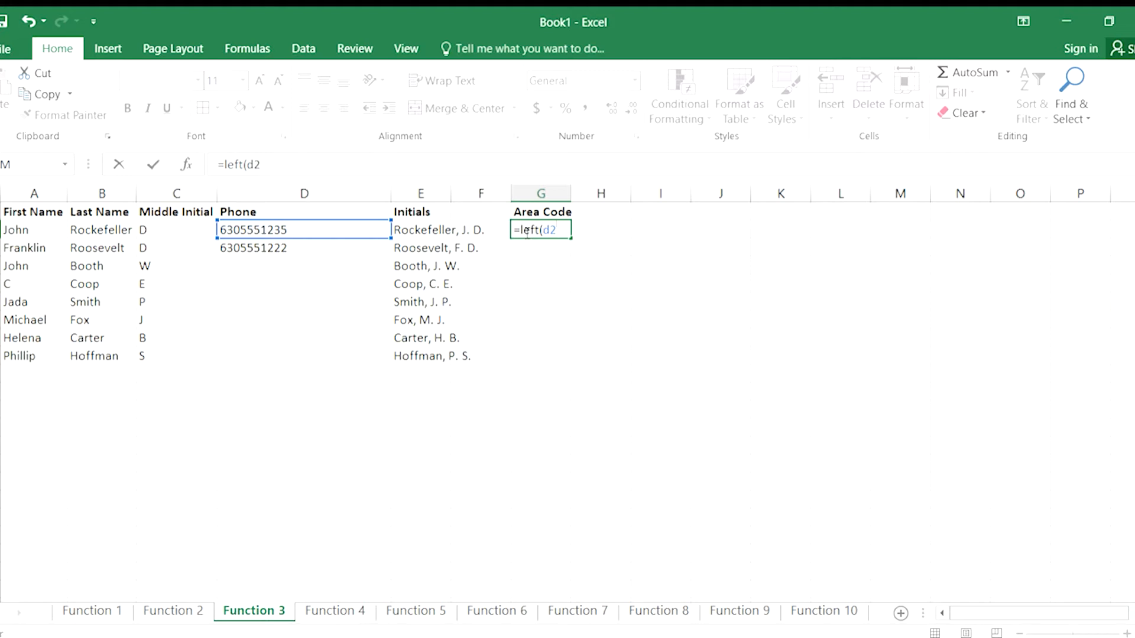
text(,3))
key(Return)
click(535, 230)
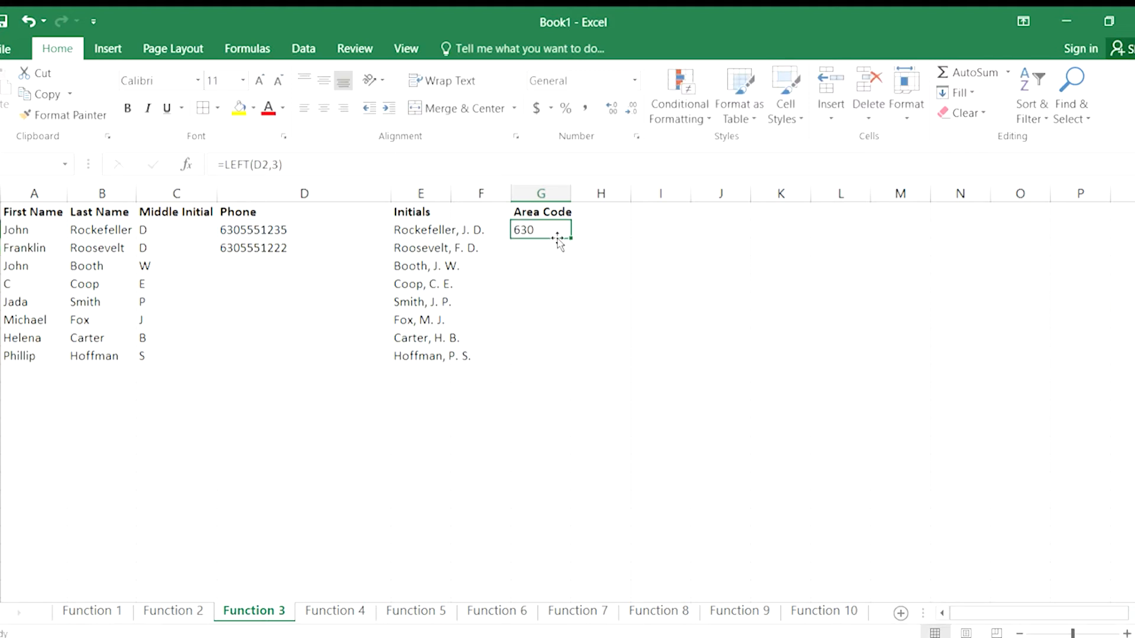
drag(568, 235, 584, 356)
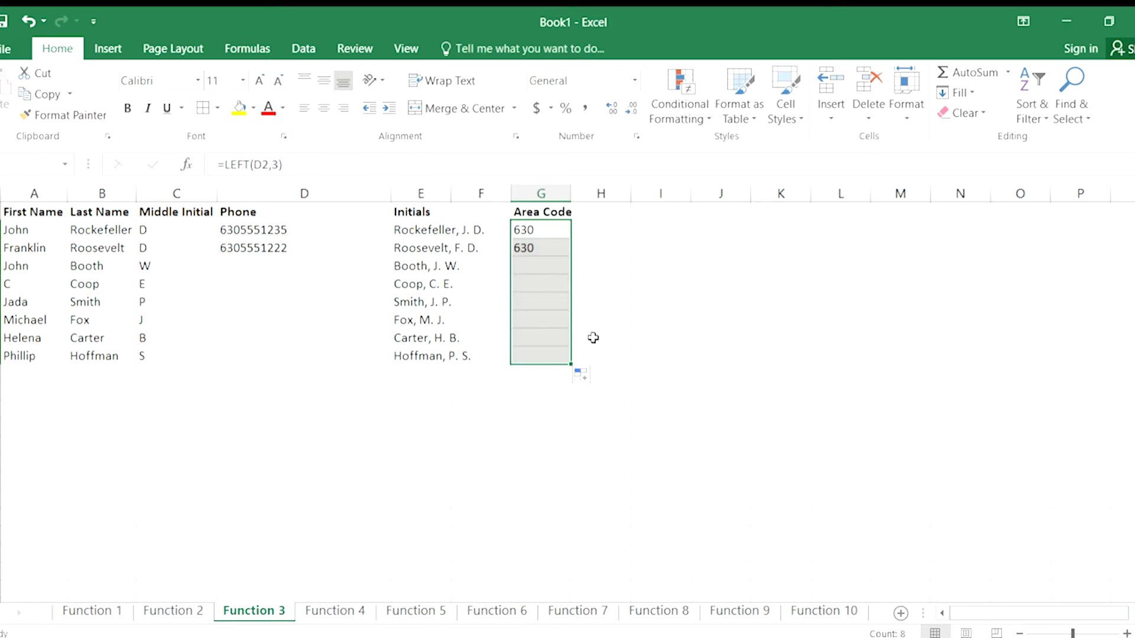
Enter the header Exchange in H1.
click(607, 212)
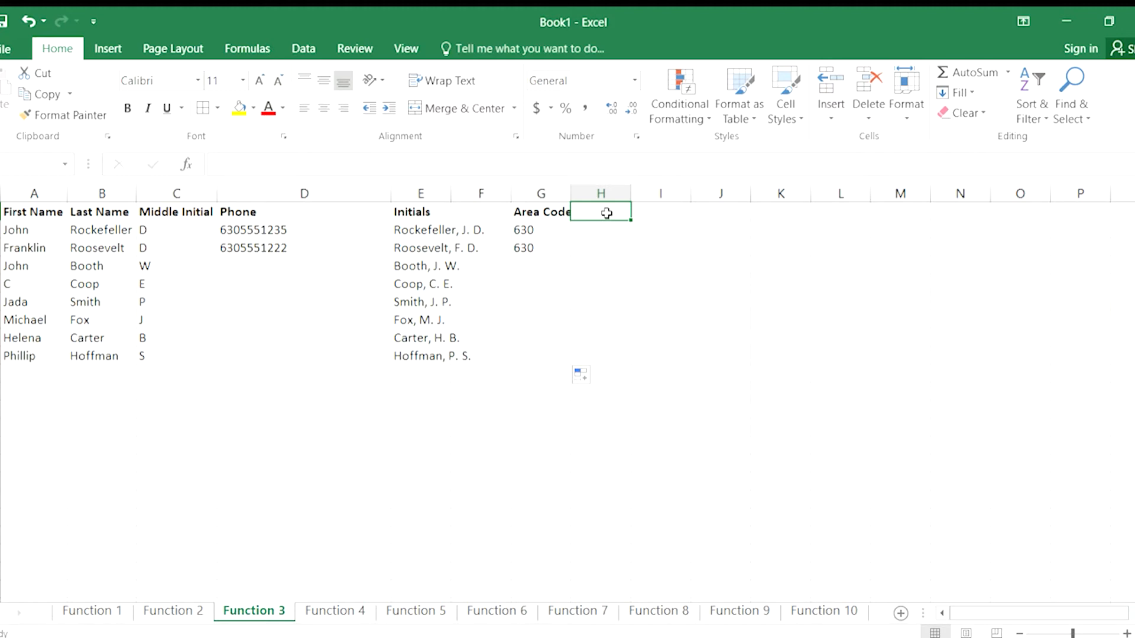
text(Exchange)
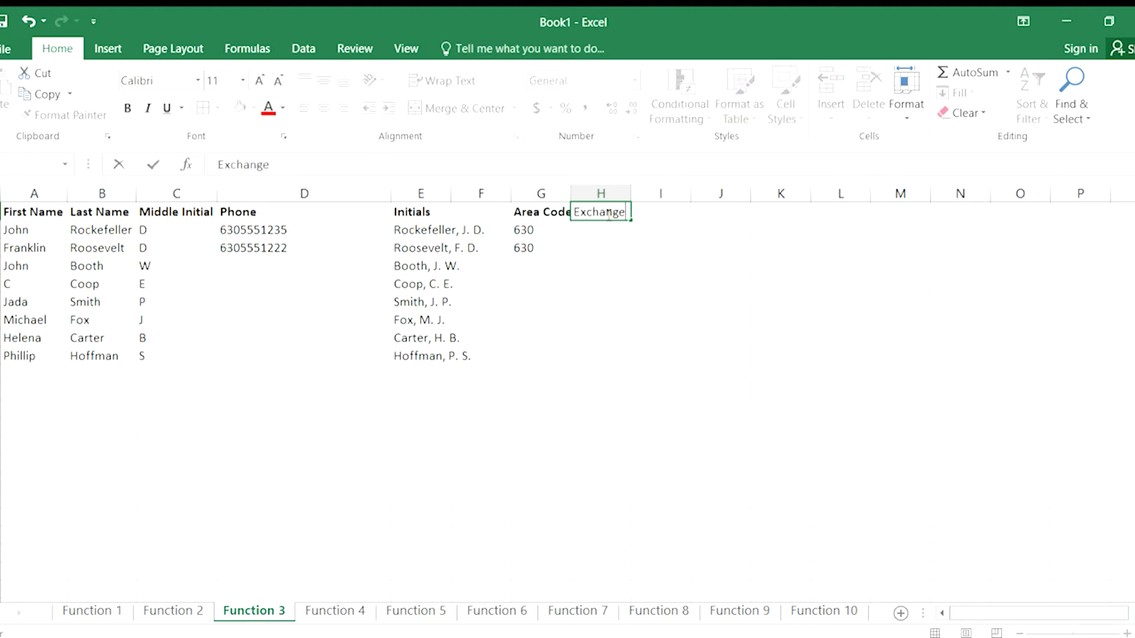
key(Return)
Enter =RIGHT(D2,4) in H2 to extract the last four digits of the first phone number.
text(=right)
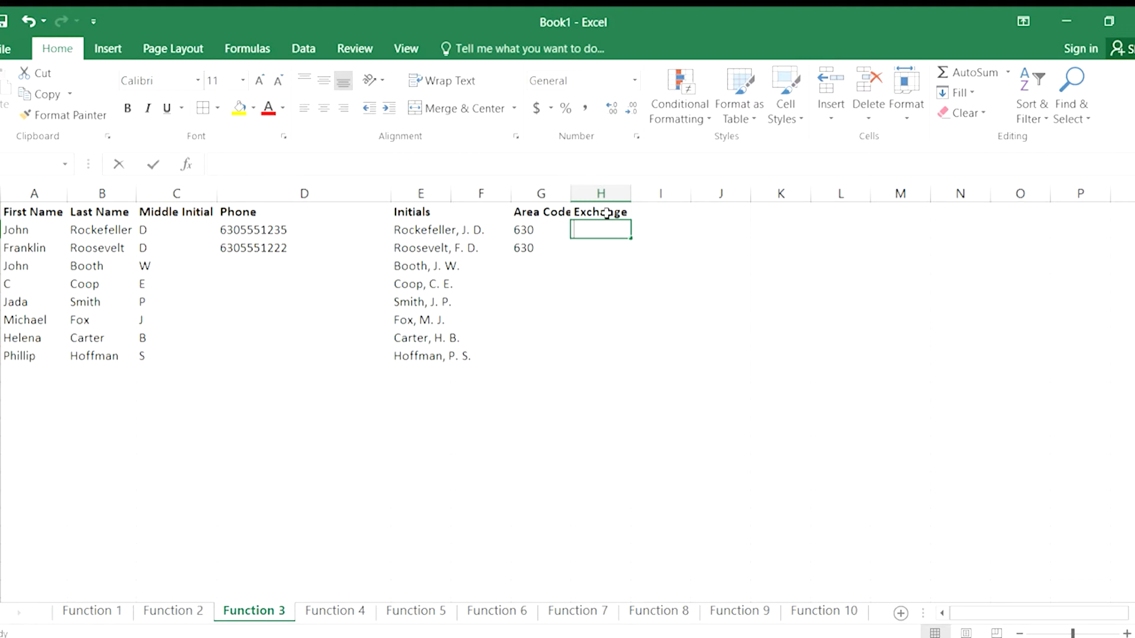
text(()
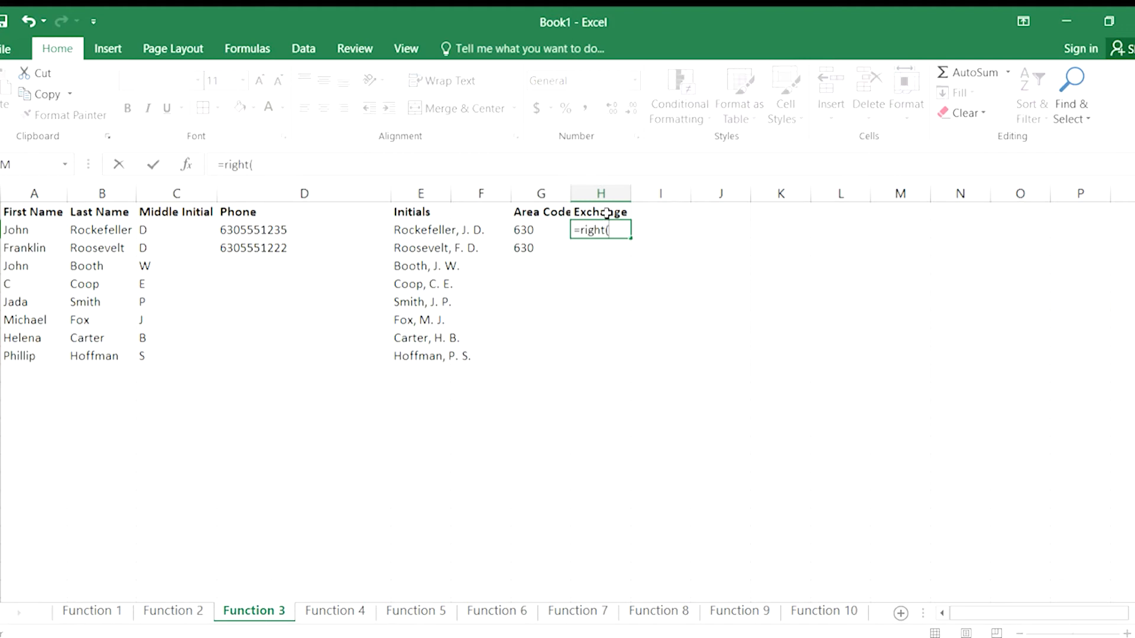
text(d2)
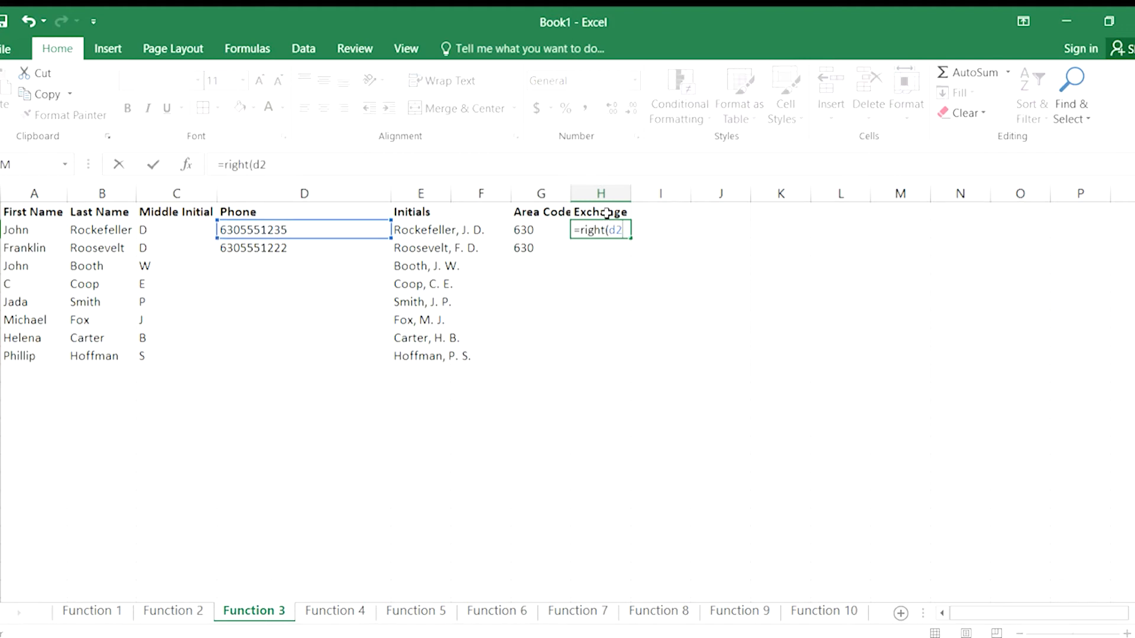
text(,4))
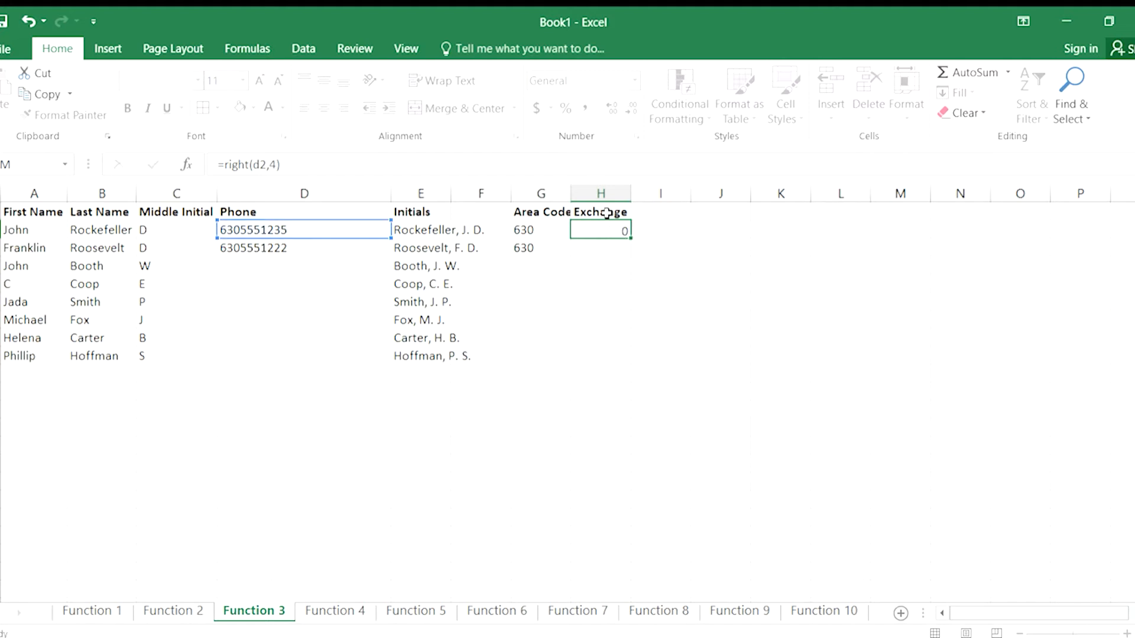
key(Return)
click(597, 225)
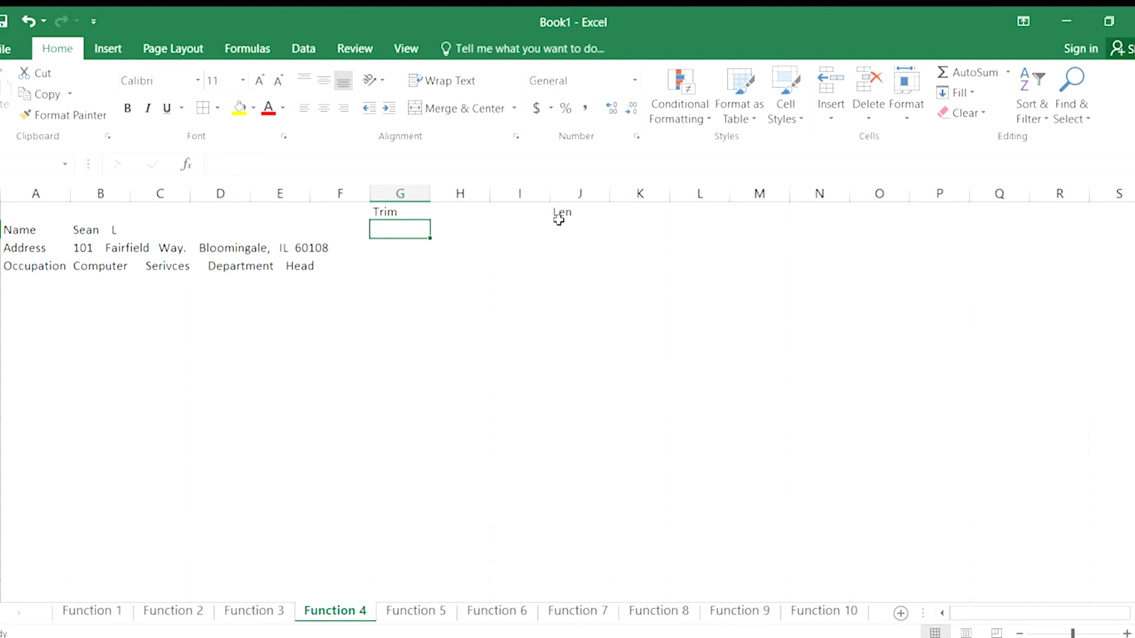
On the Function 4 sheet, enter =TRIM(B2) in G2 to strip the extra spaces from the name.
key(Right)
key(Left)
text(=)
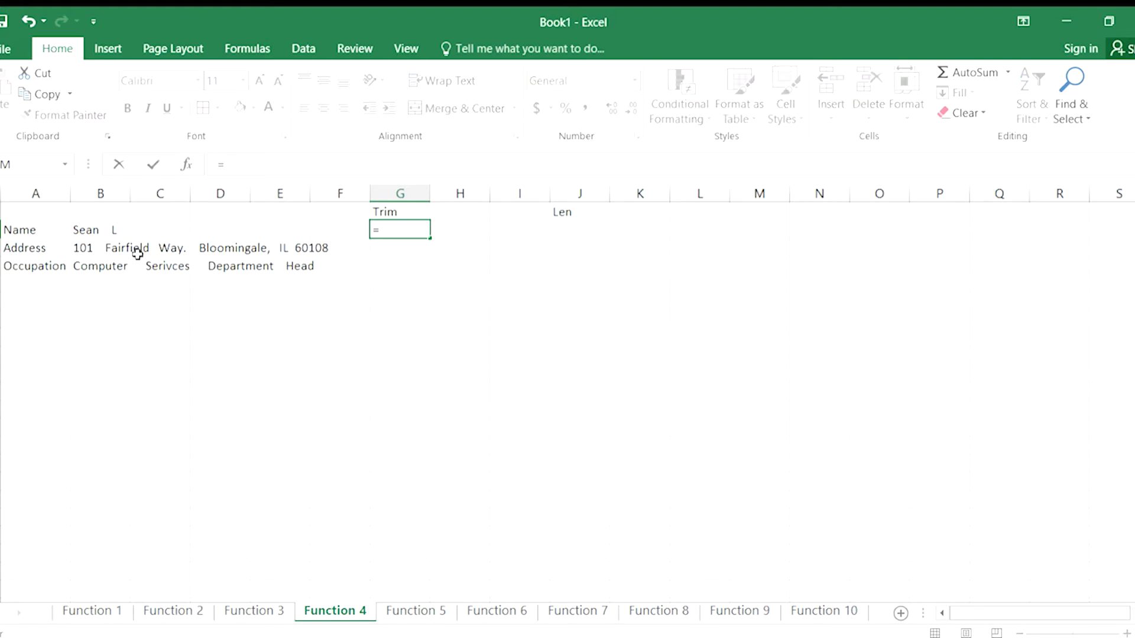
text(trim(b2)
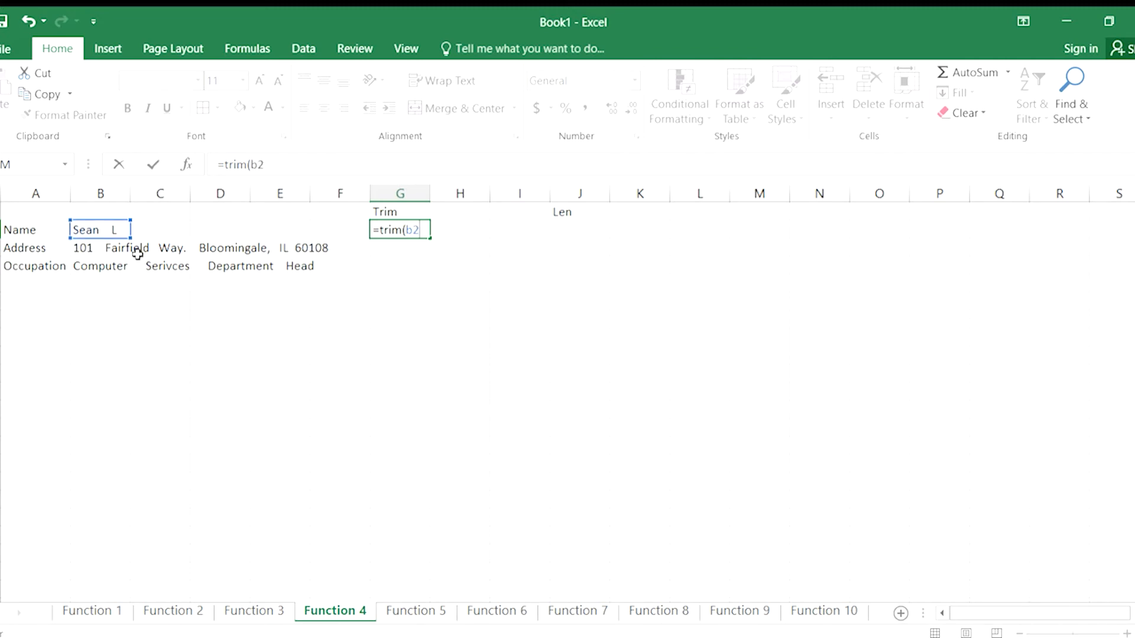
text())
key(Return)
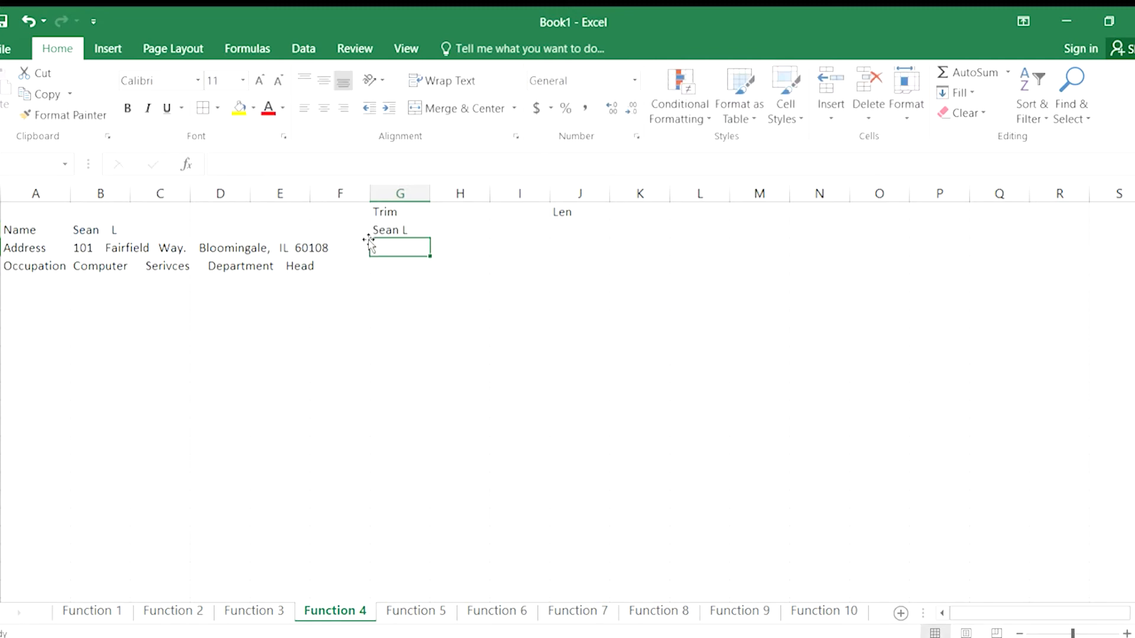
Fill the TRIM formula down through G4 and auto-fit column G to its contents.
click(388, 232)
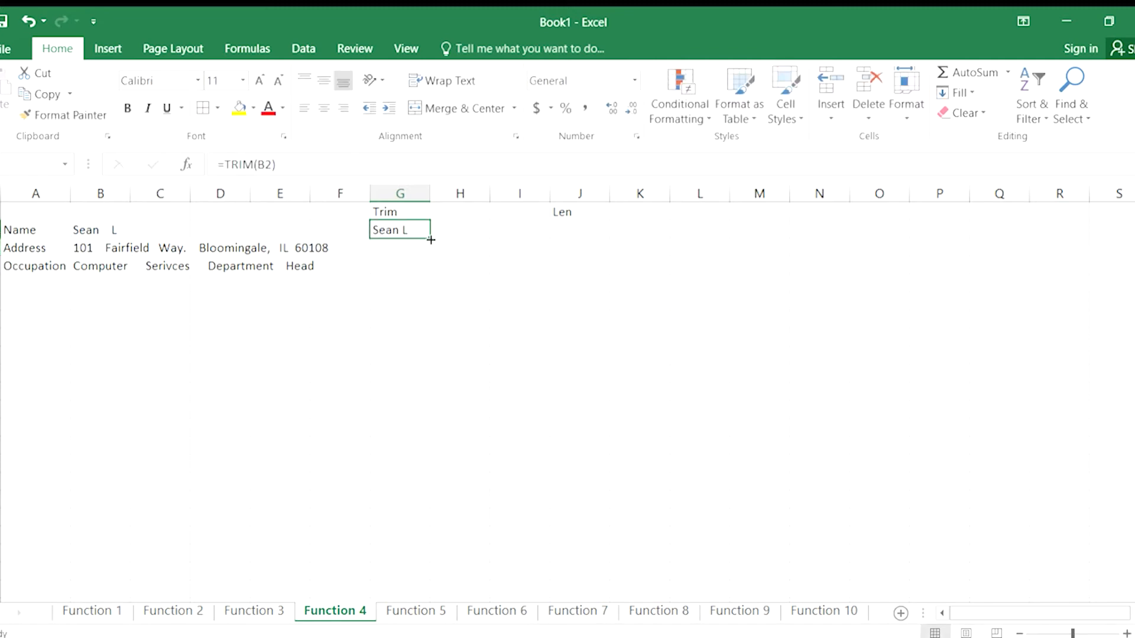
drag(430, 239, 426, 276)
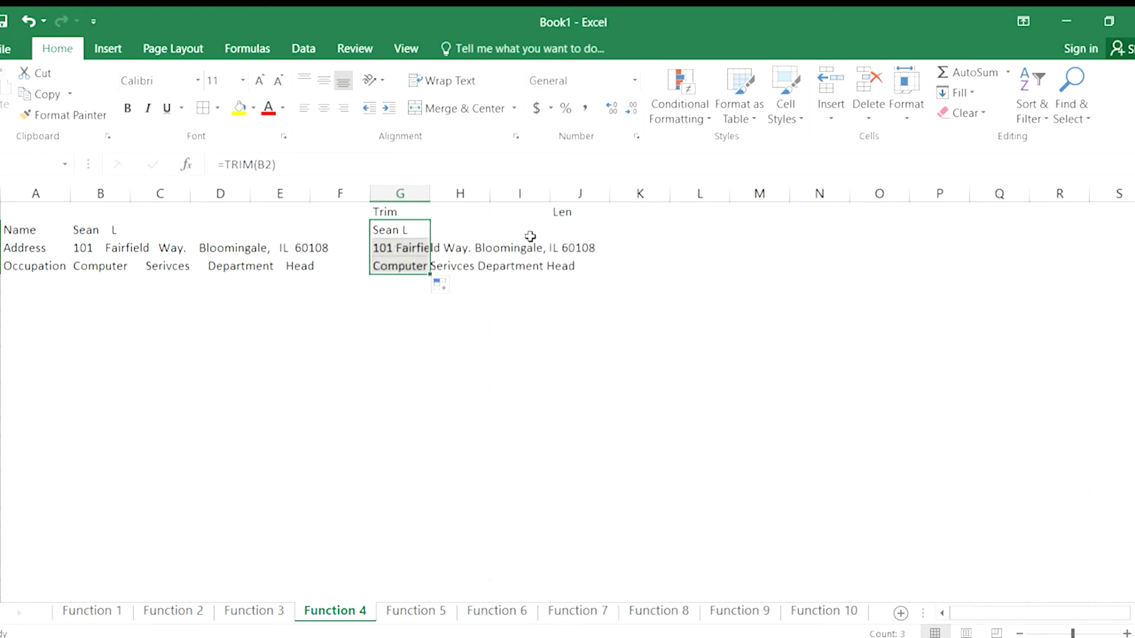
double_click(430, 197)
Enter =LEN(B2) in J2 to count the untrimmed name's characters and fill it down through J4.
click(751, 226)
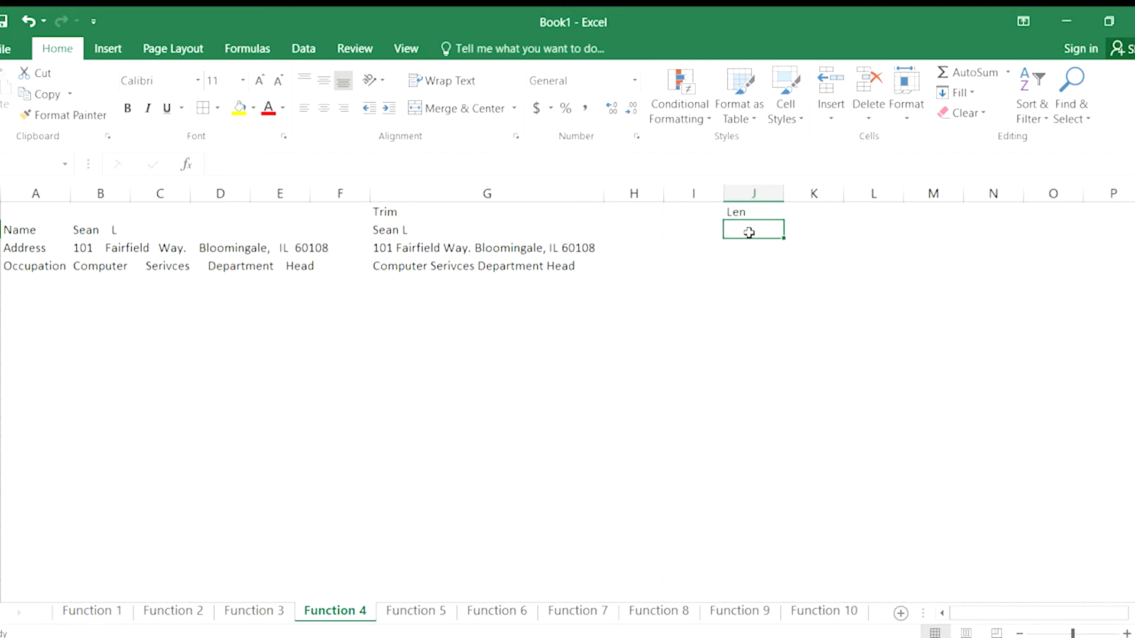
text(=le)
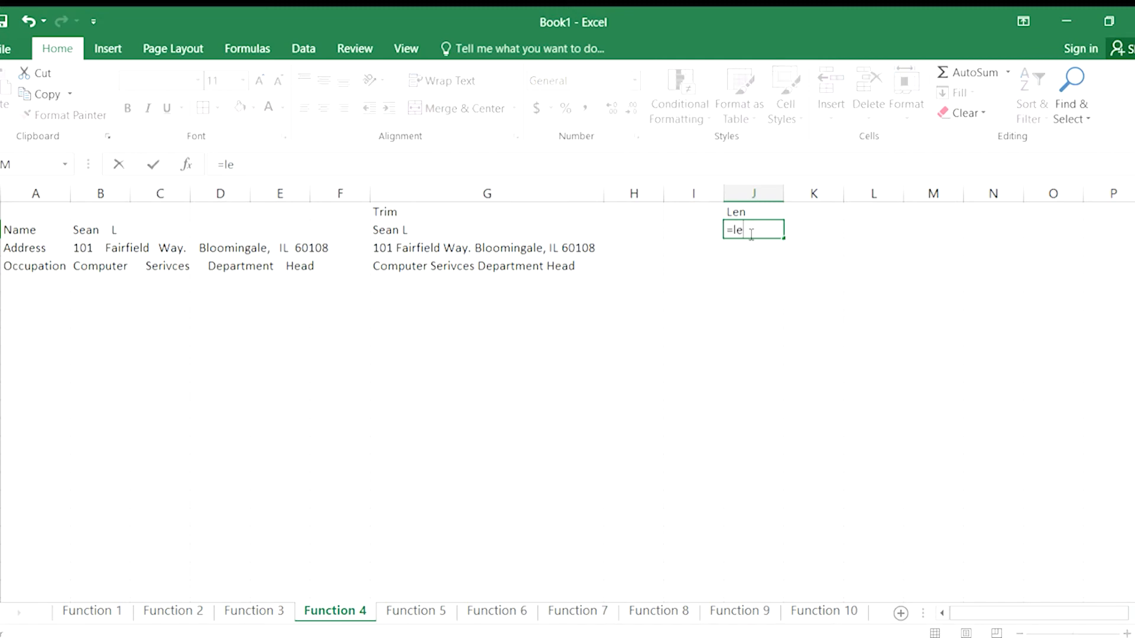
text(n(b2)
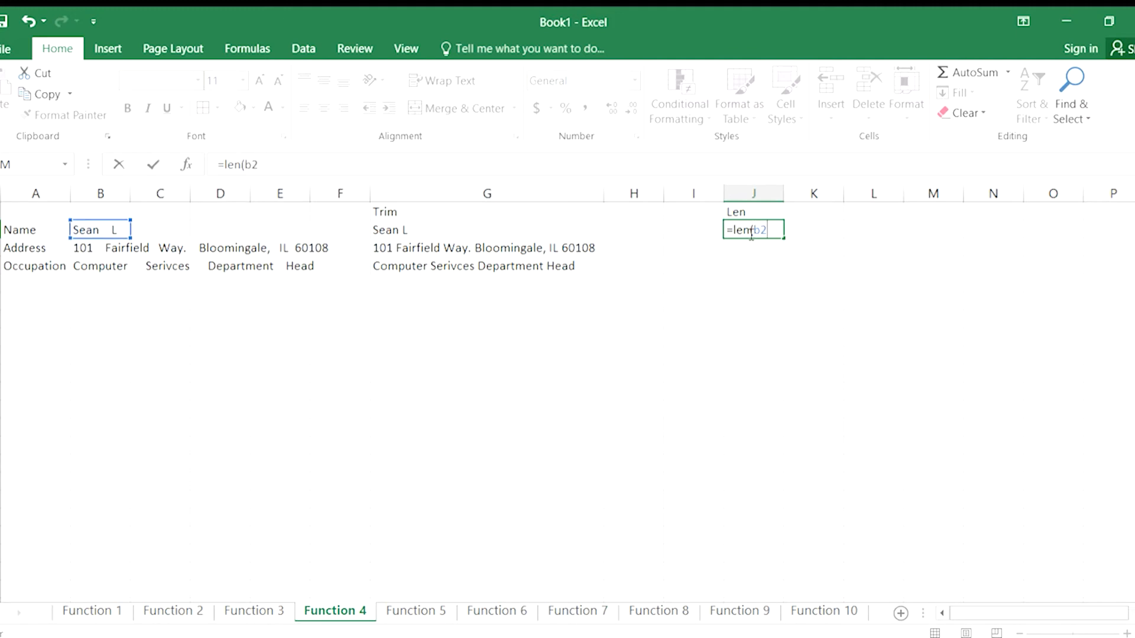
key(Return)
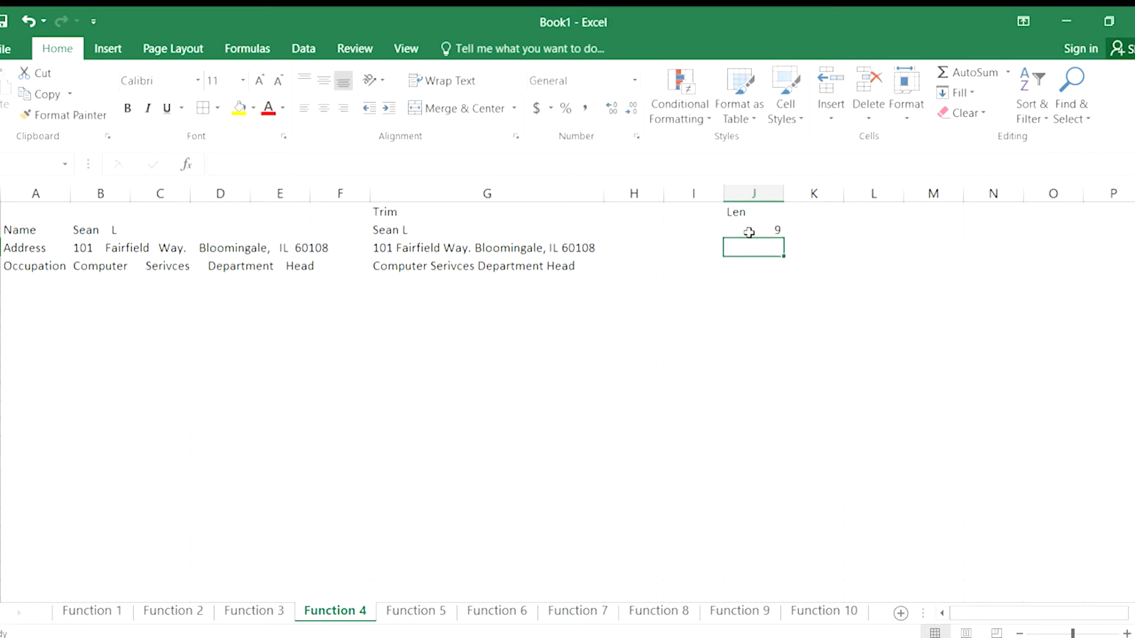
click(749, 233)
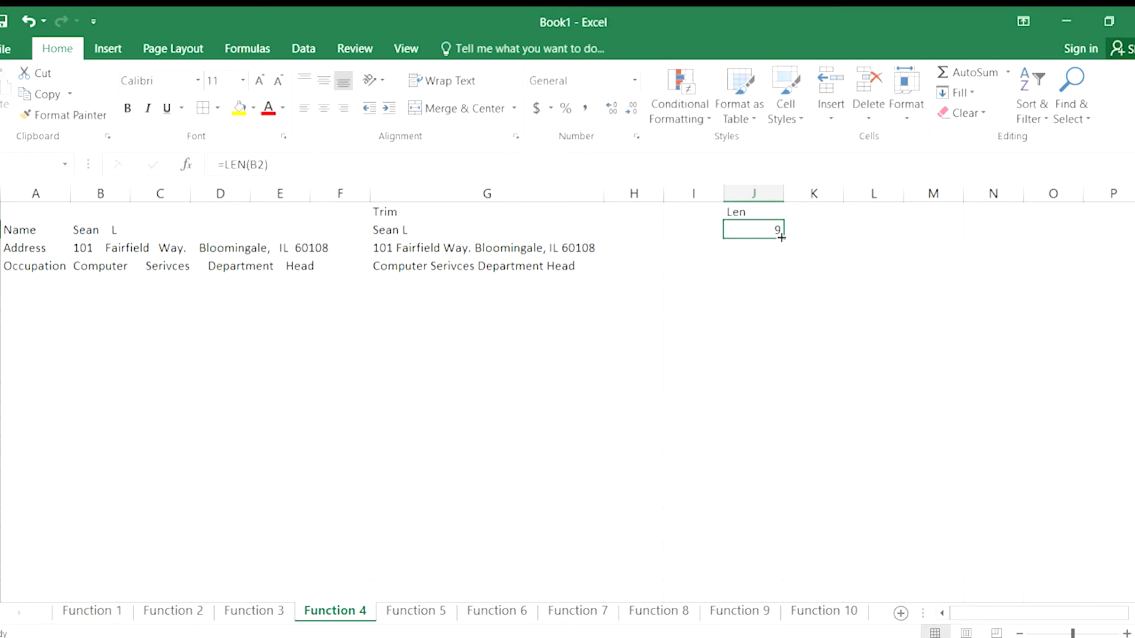
drag(783, 241, 782, 289)
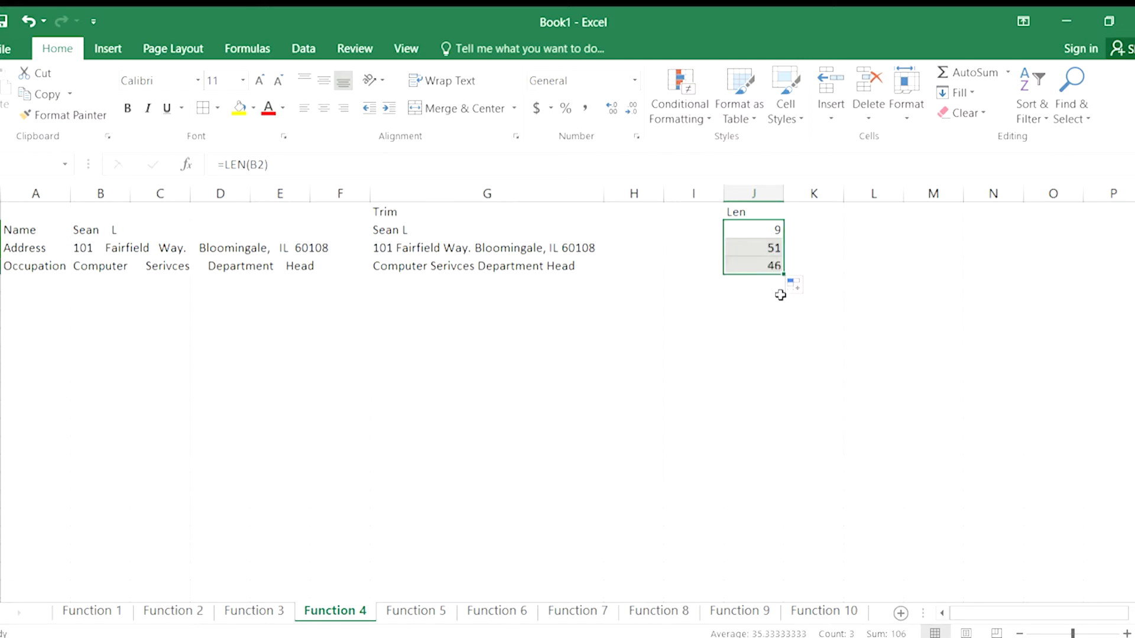
Change the J2 formula to =LEN(G2) so it counts the trimmed text, and fill it down through J4.
double_click(772, 230)
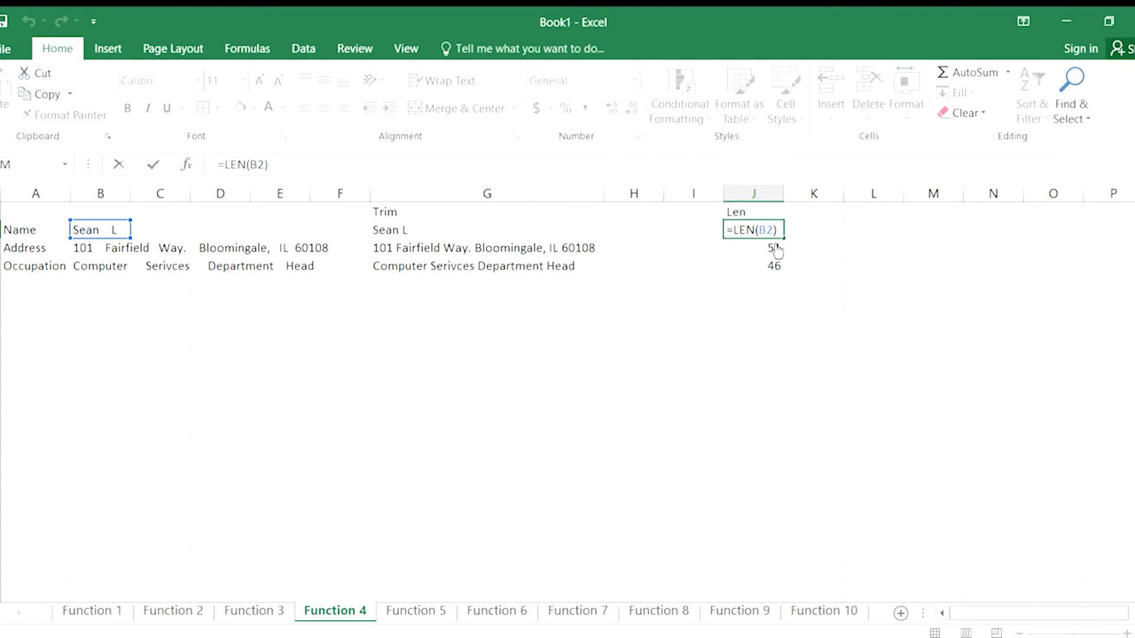
key(BackSpace)
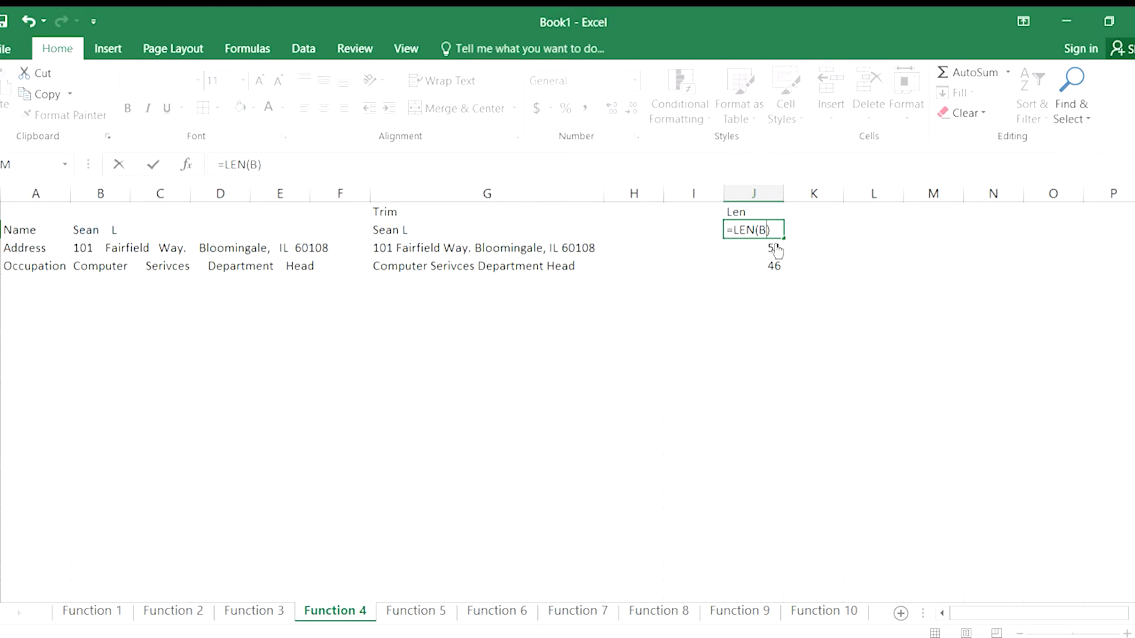
key(BackSpace)
text(G2)
key(Return)
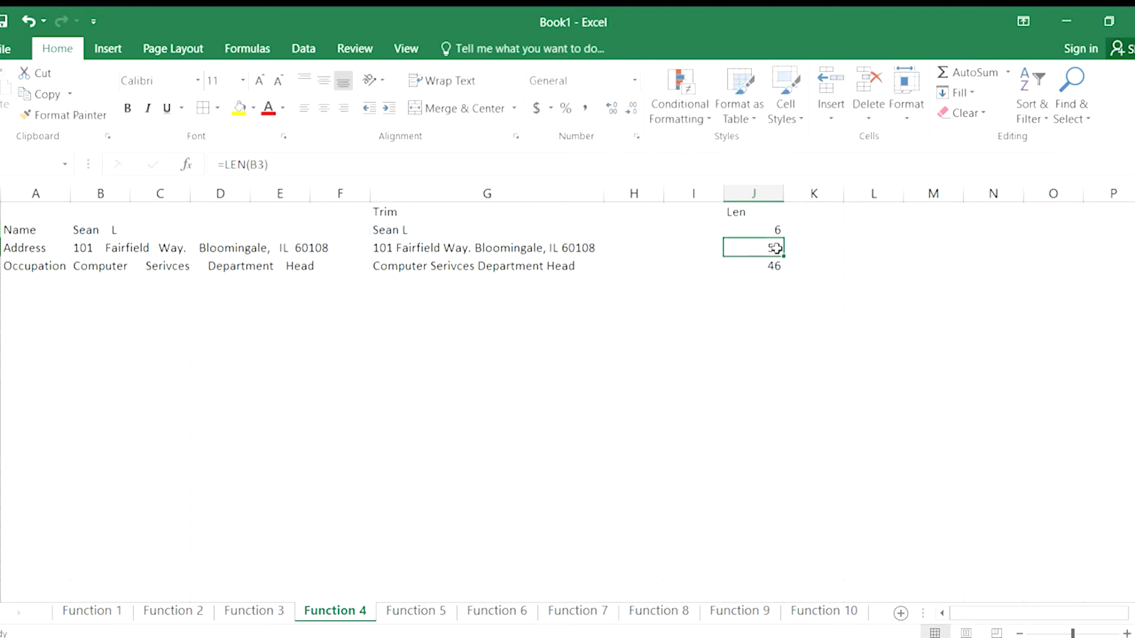
key(Up)
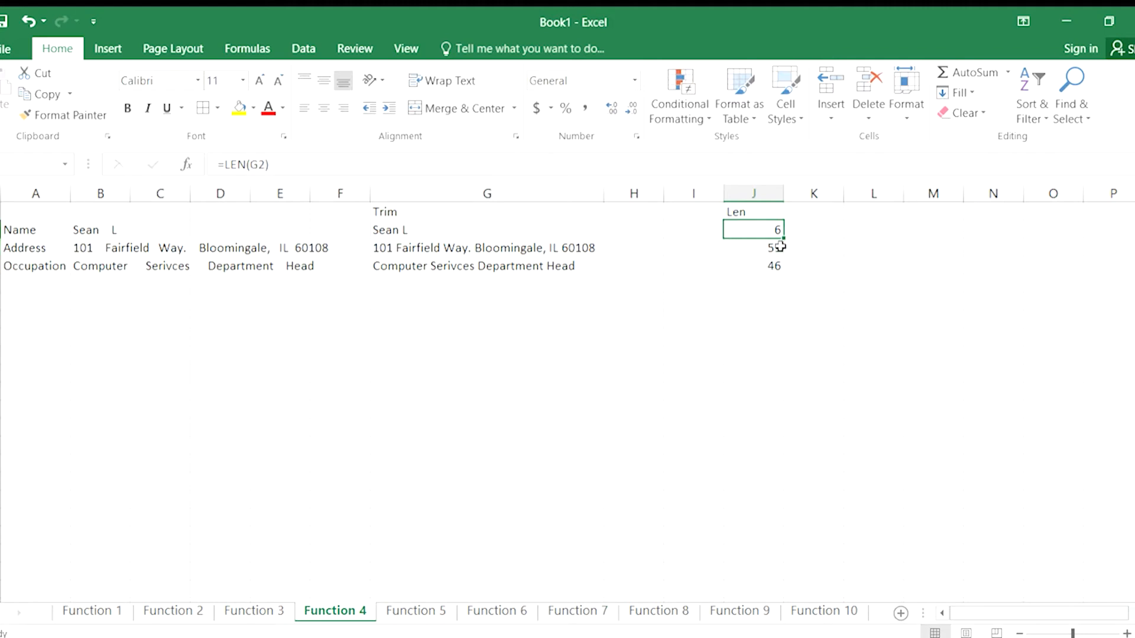
drag(780, 239, 788, 271)
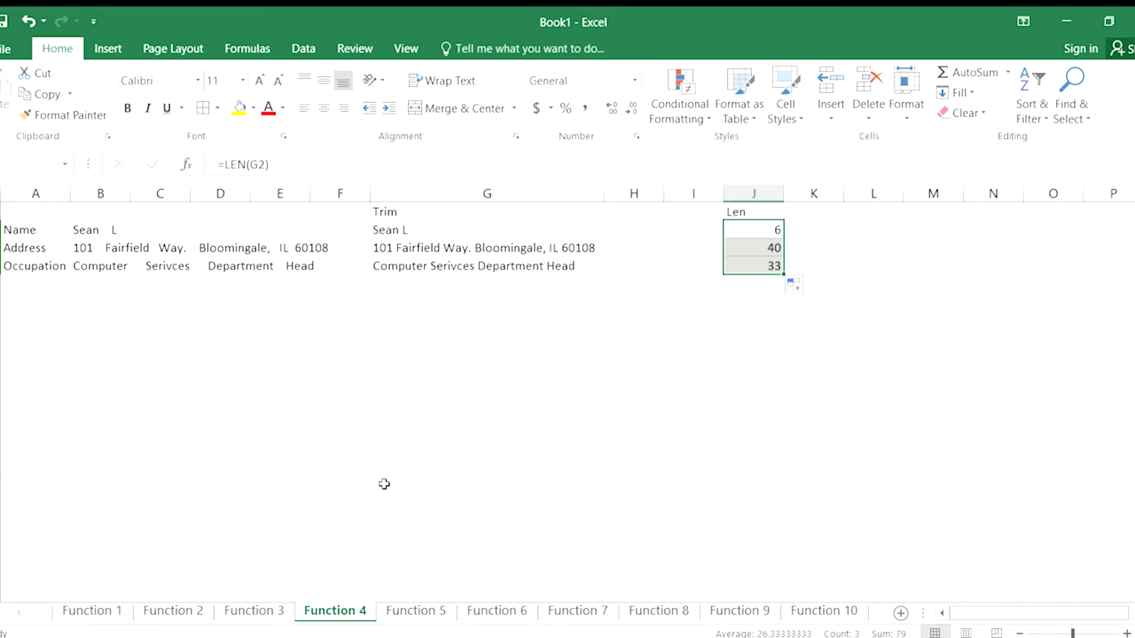
On the Function 5 sheet, enter =MAX(A2:A799) in B2 to find the highest sales value.
click(417, 612)
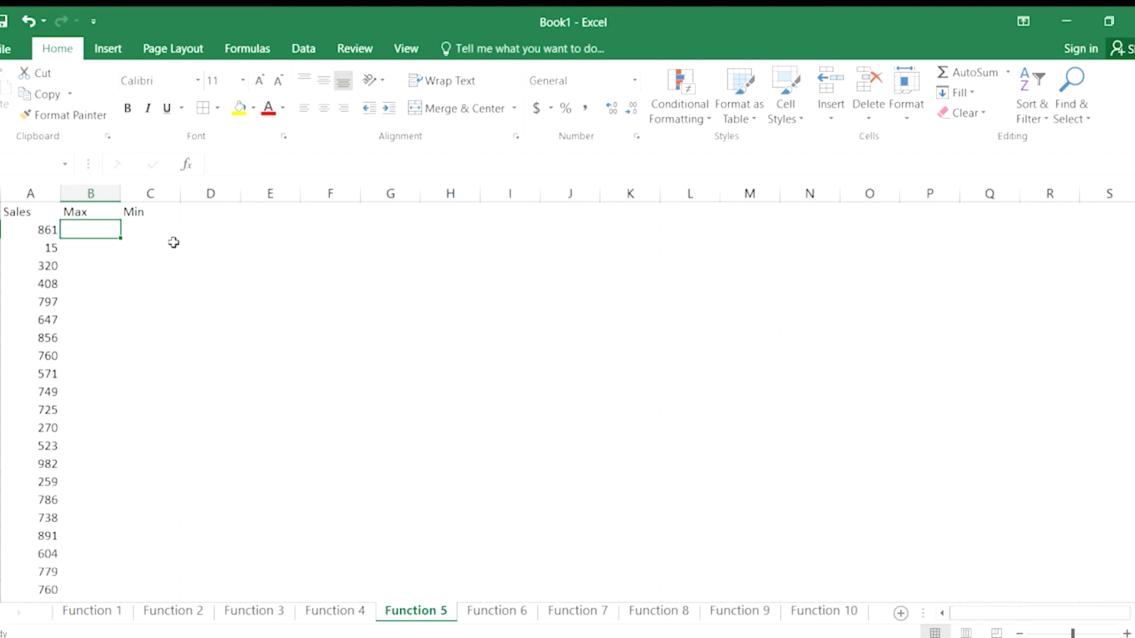
text(=max()
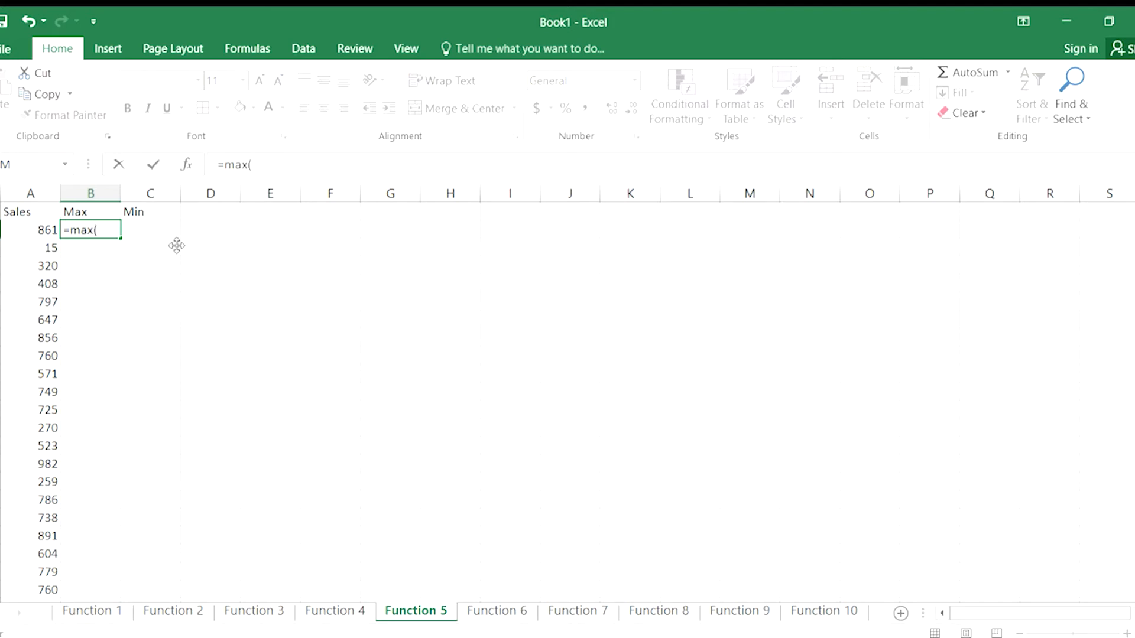
text(a2:a799)
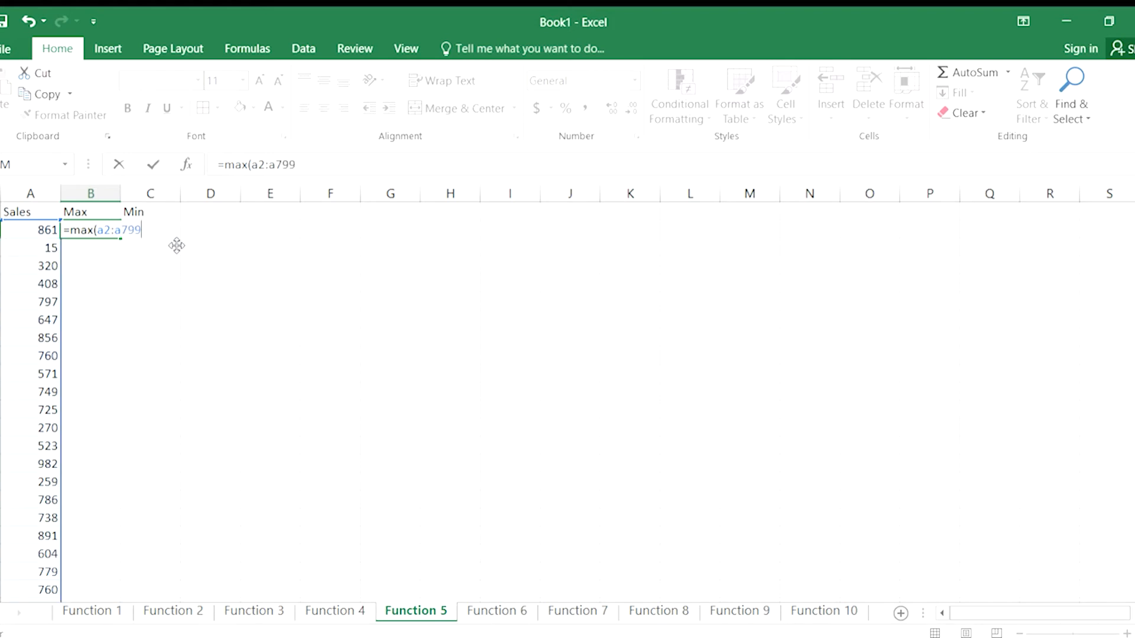
text())
key(Return)
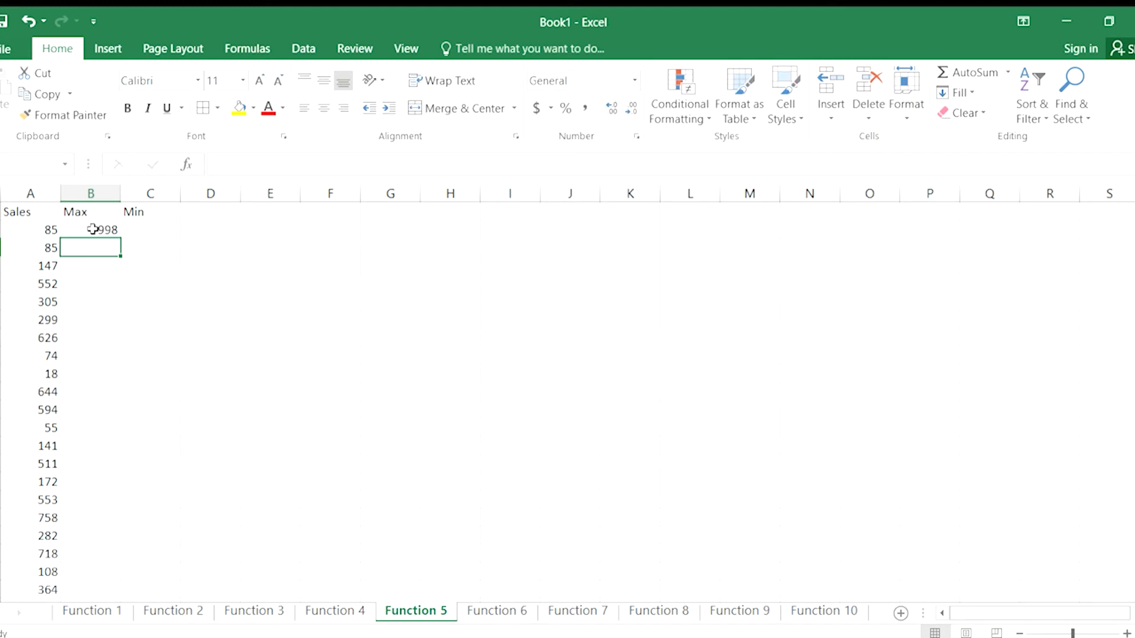
Enter =MIN(A2:A799) in C2 to find the lowest sales value.
click(138, 230)
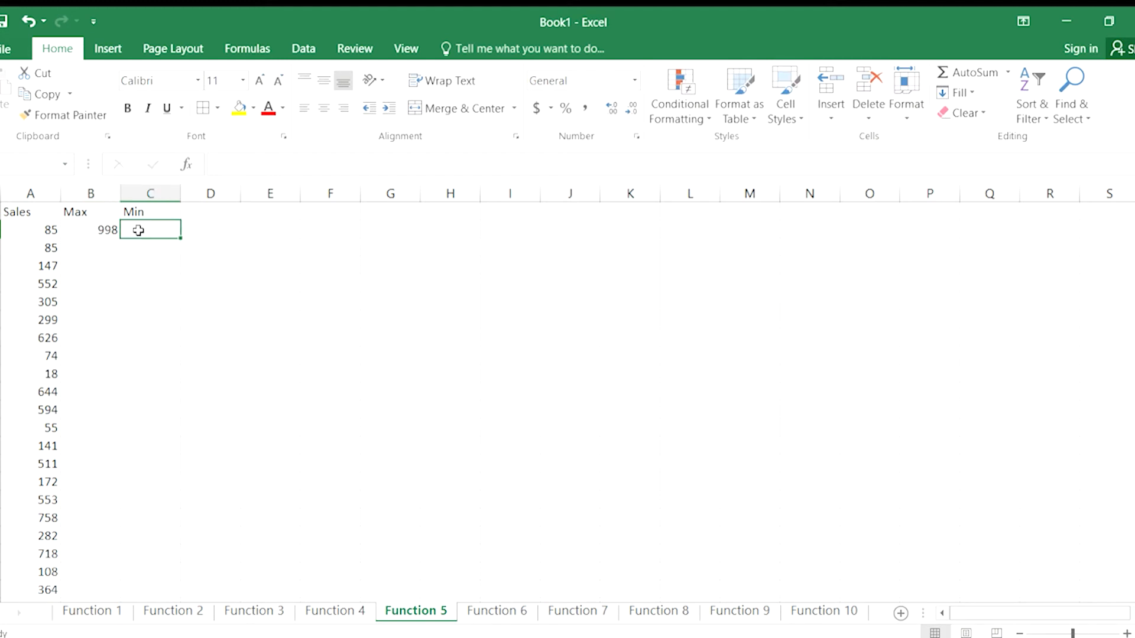
text(=)
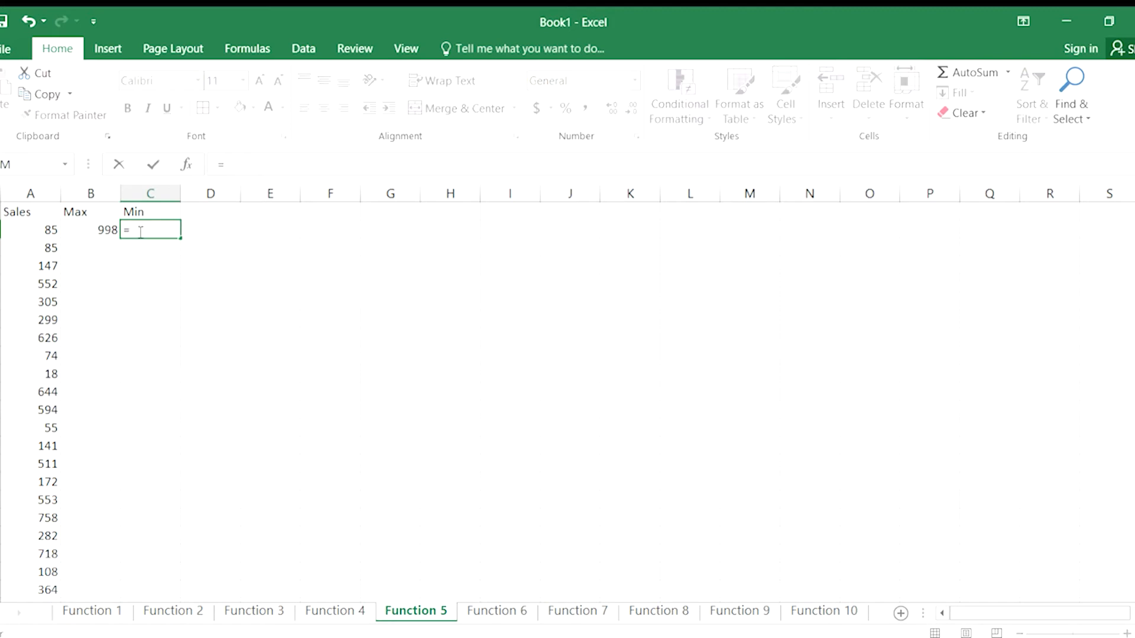
text(min(a2:799)
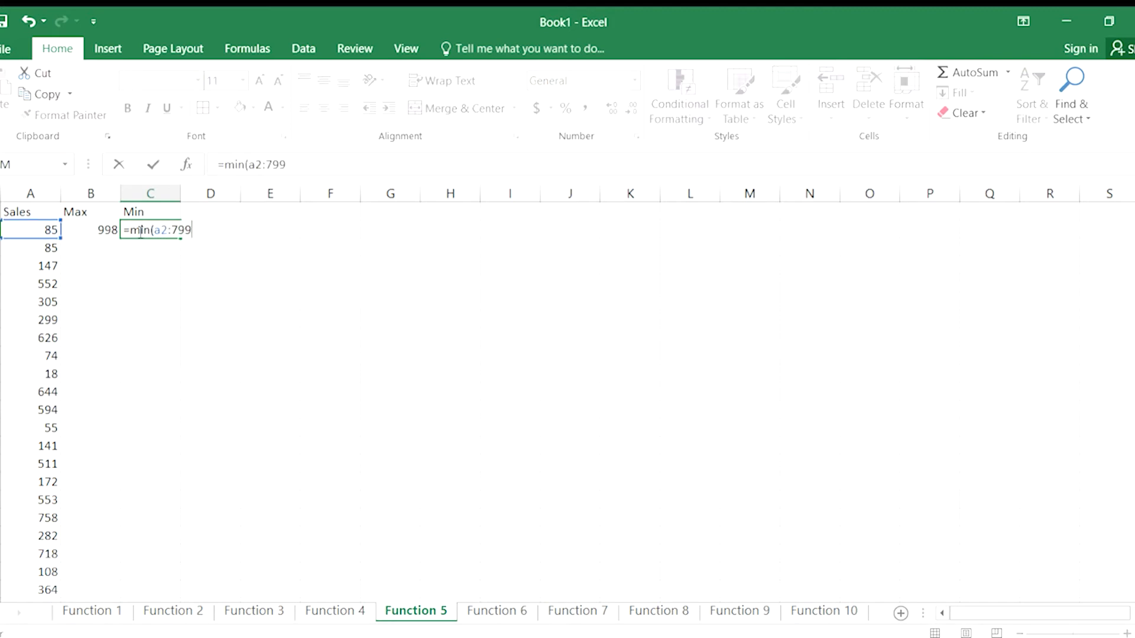
key(BackSpace)
key(BackSpace)
key(BackSpace)
text(a799)
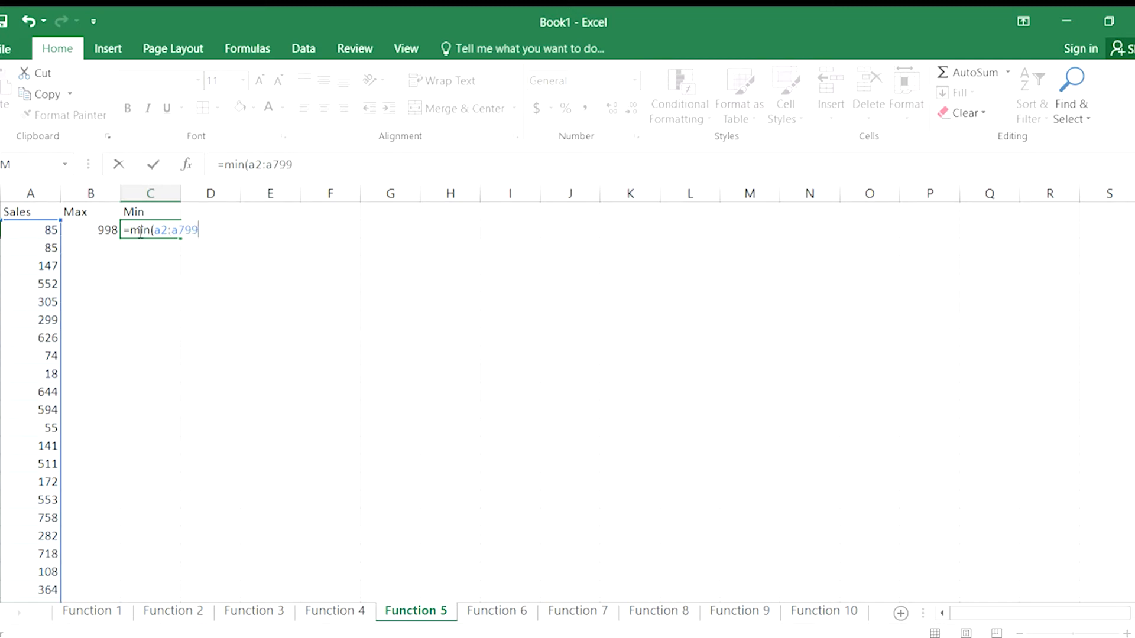
text())
key(Return)
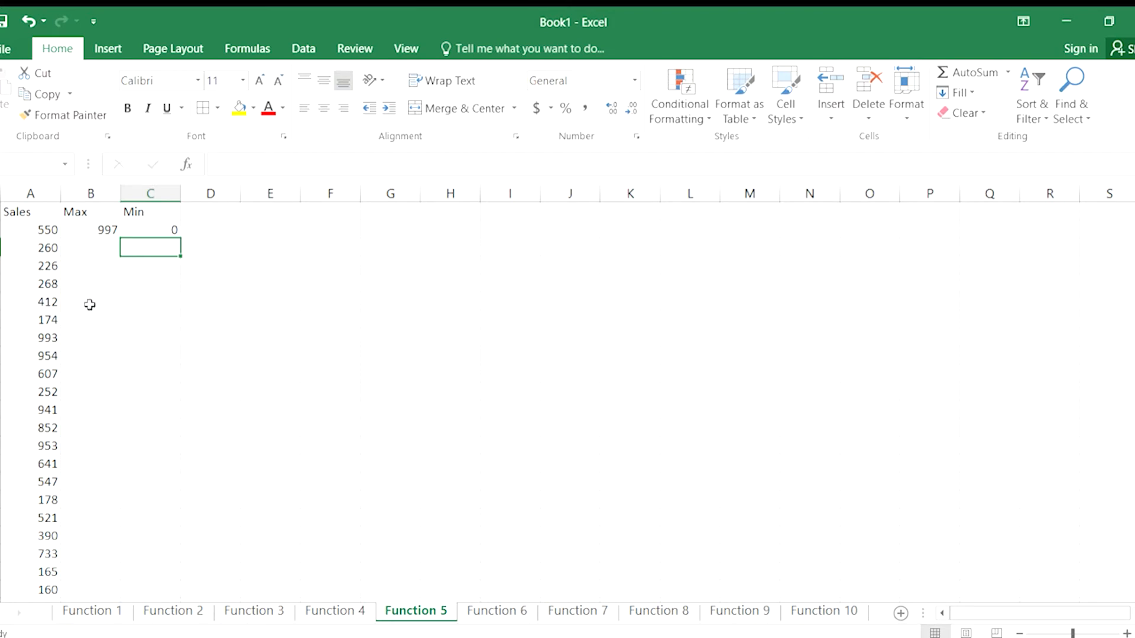
Inspect the formula behind the first Sales value in A2 and look back briefly at the Function 4 sheet.
click(30, 229)
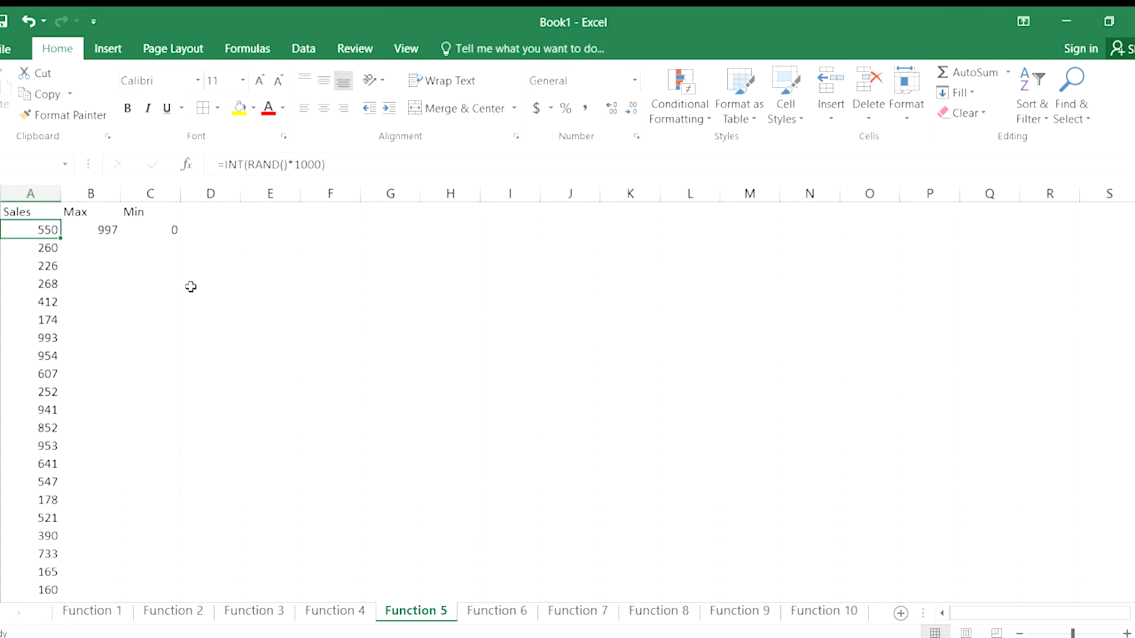
click(332, 611)
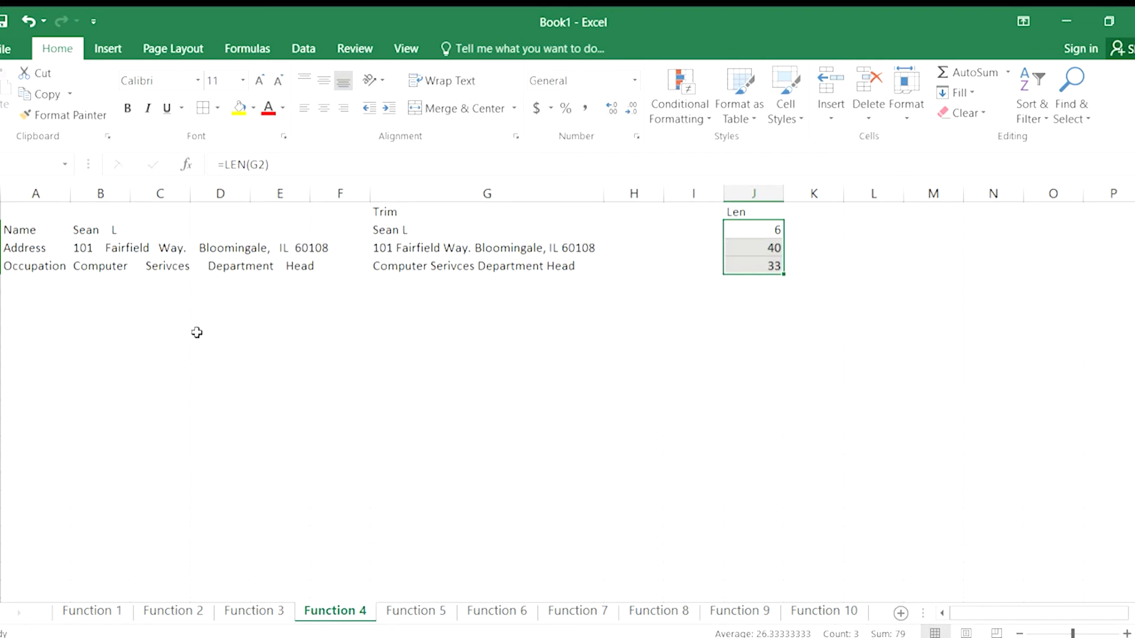
click(415, 611)
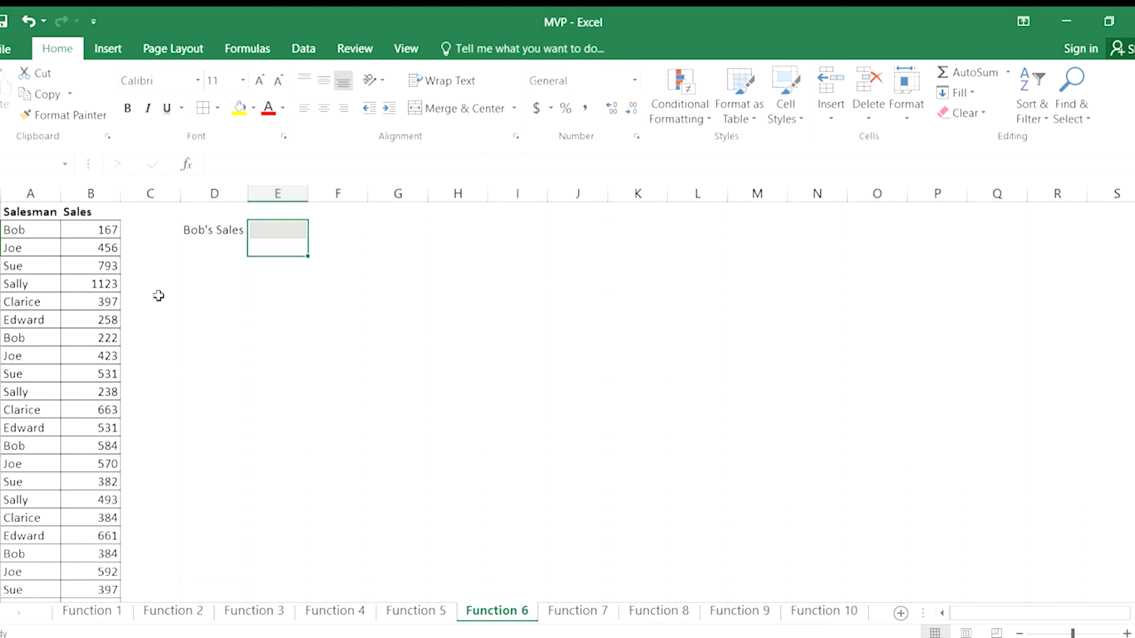
Look through the Salesman and Sales list on the Function 6 sheet down to its last row.
click(192, 343)
scroll(179, 349, down, 1)
scroll(181, 354, down, 3)
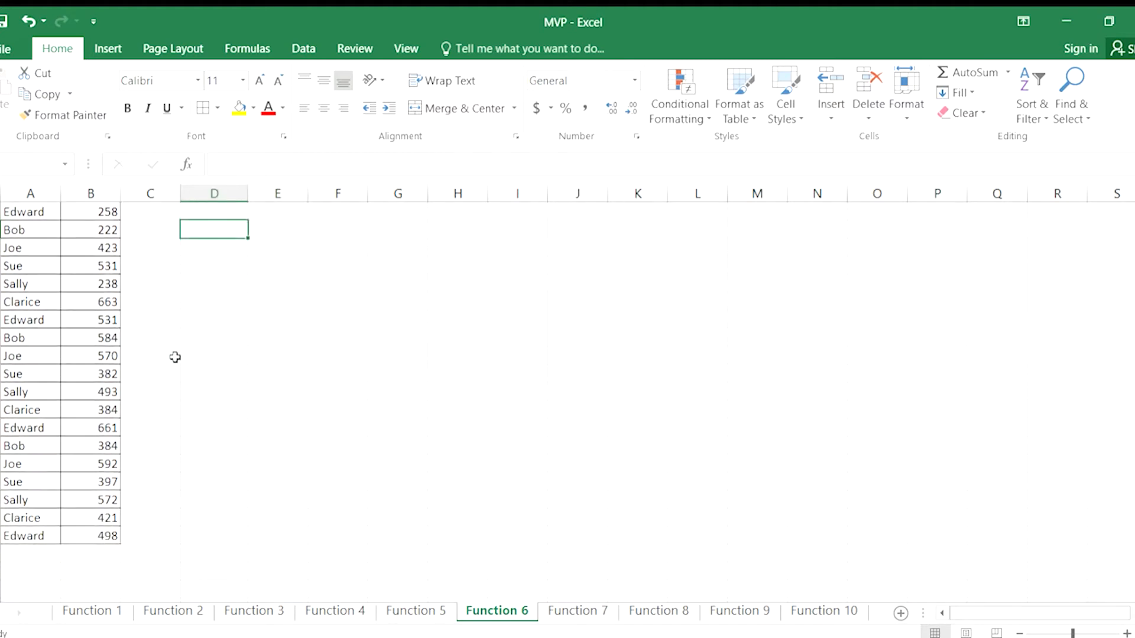
Examine the individual Sales entries in column B that belong to the salesman listed in A2.
scroll(155, 423, up, 3)
scroll(98, 387, up, 1)
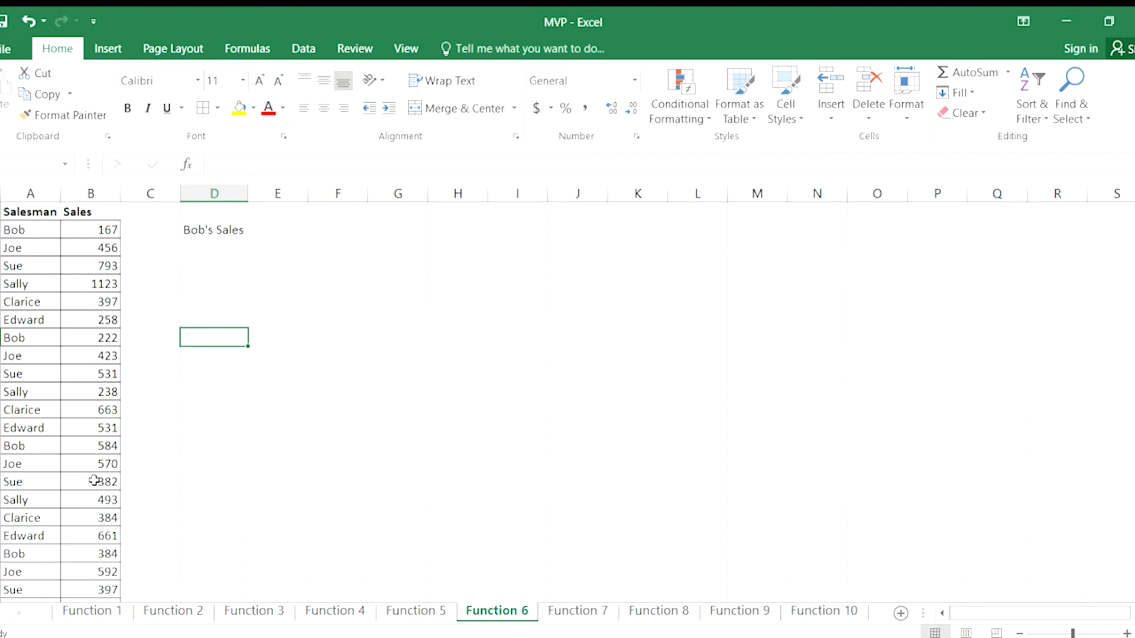
click(273, 231)
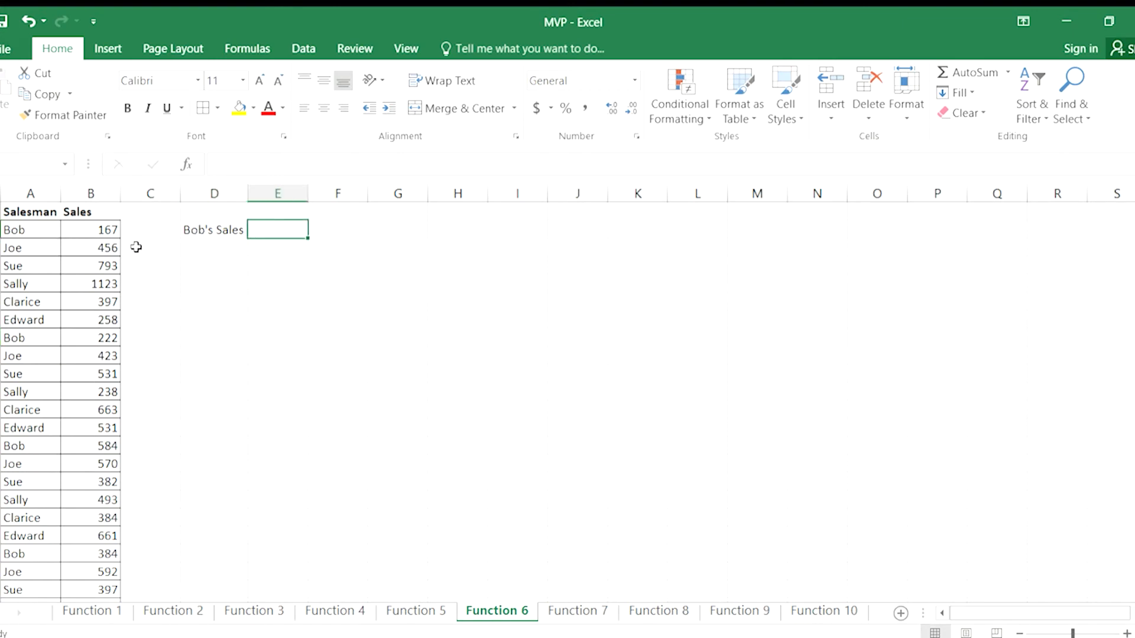
click(94, 234)
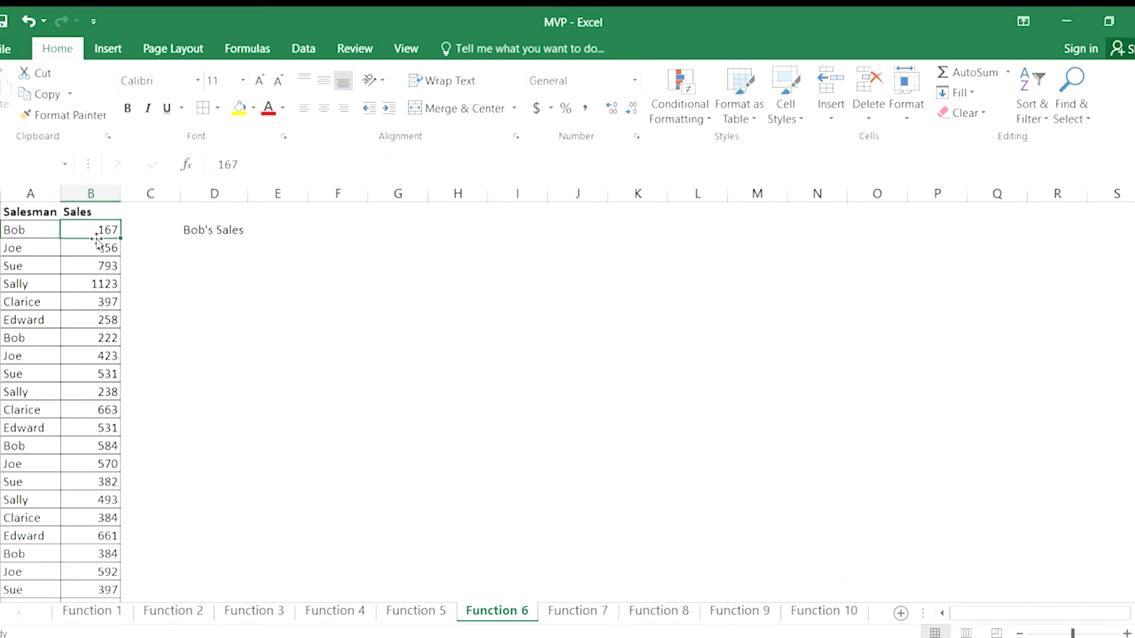
click(90, 441)
scroll(76, 423, down, 2)
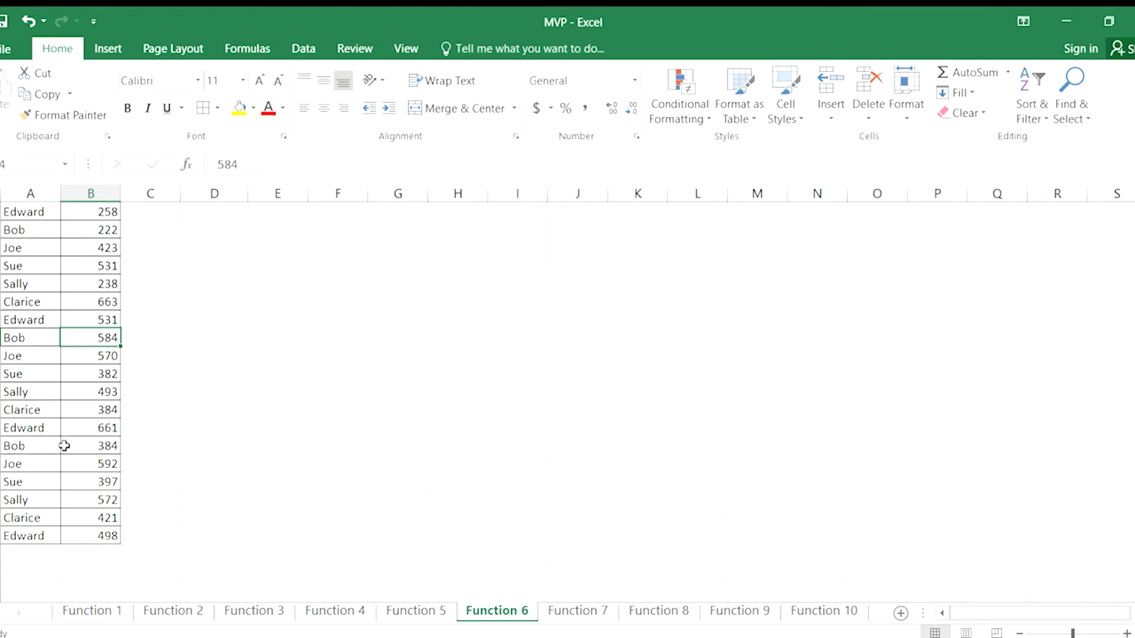
scroll(88, 414, up, 1)
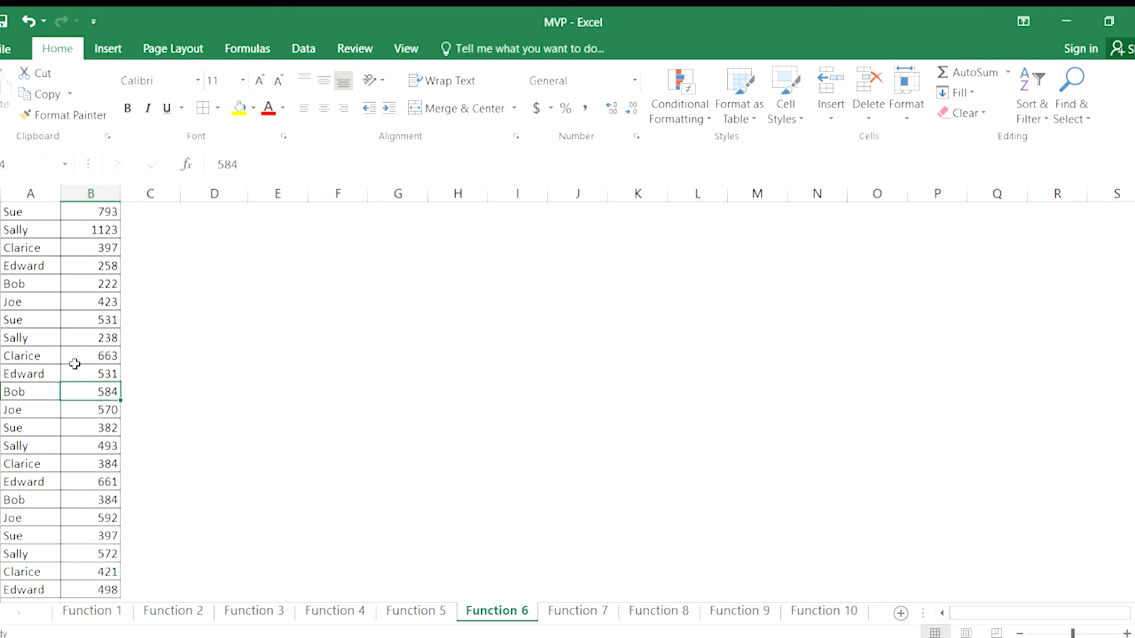
click(88, 285)
scroll(153, 326, up, 1)
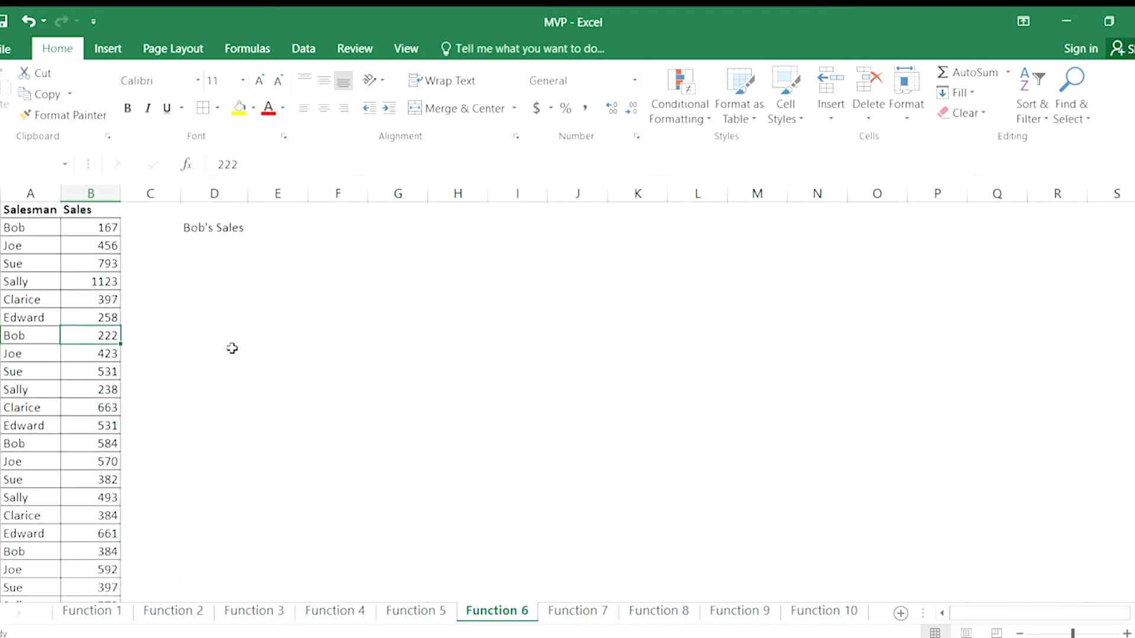
Start a SUMIF formula in E2 with A2:A25 as the criteria range.
click(282, 230)
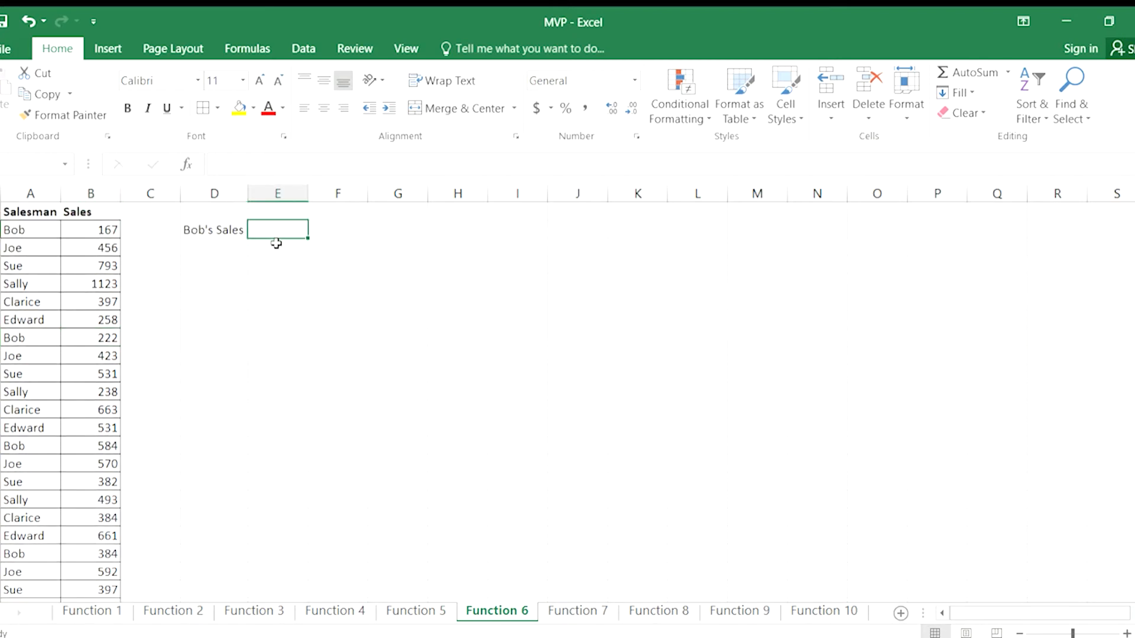
text(=sum)
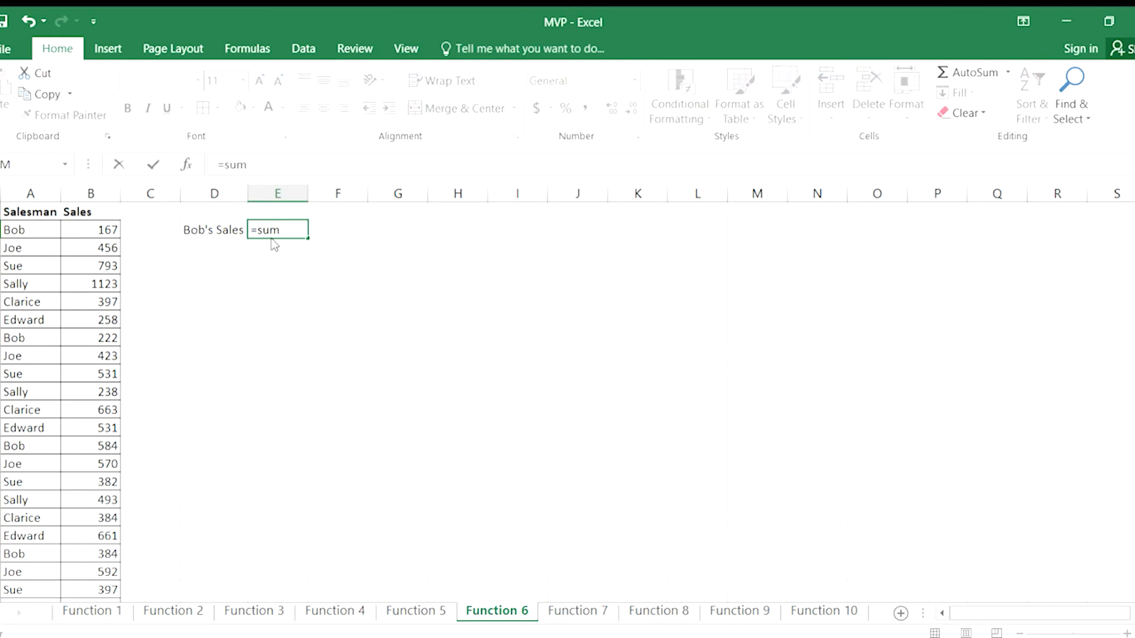
text(if()
text(a2)
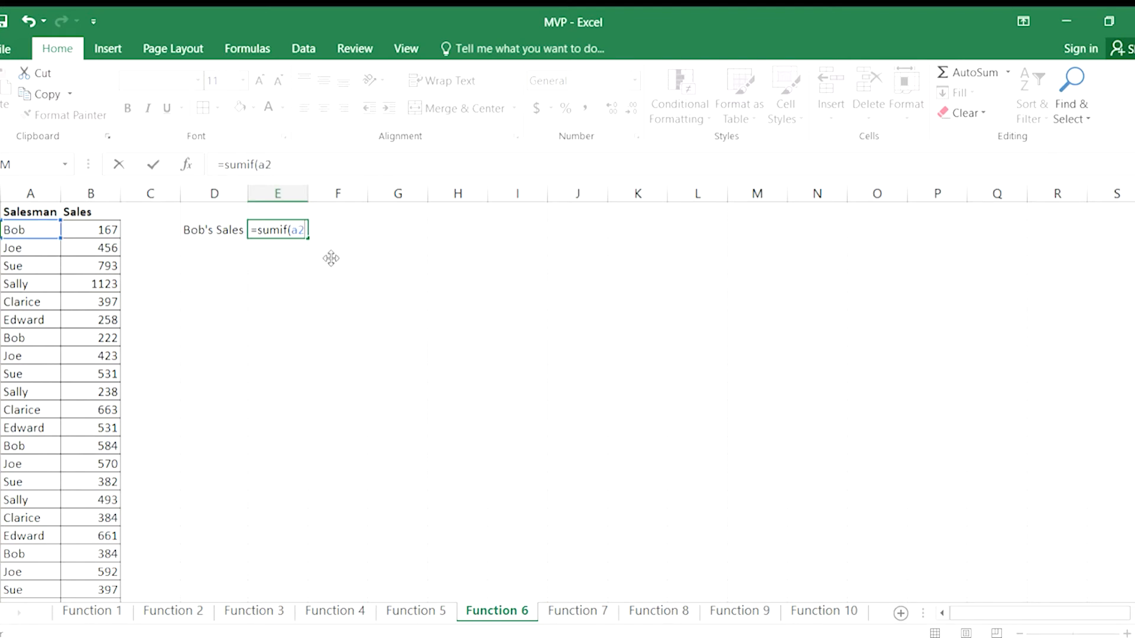
text(:a25)
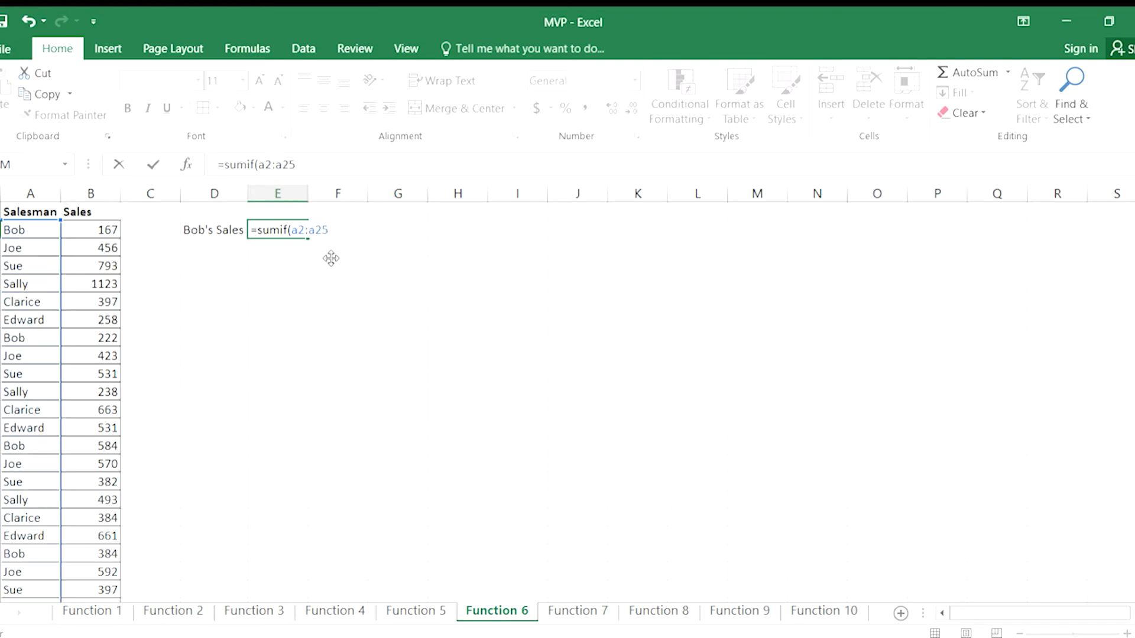
scroll(109, 496, down, 3)
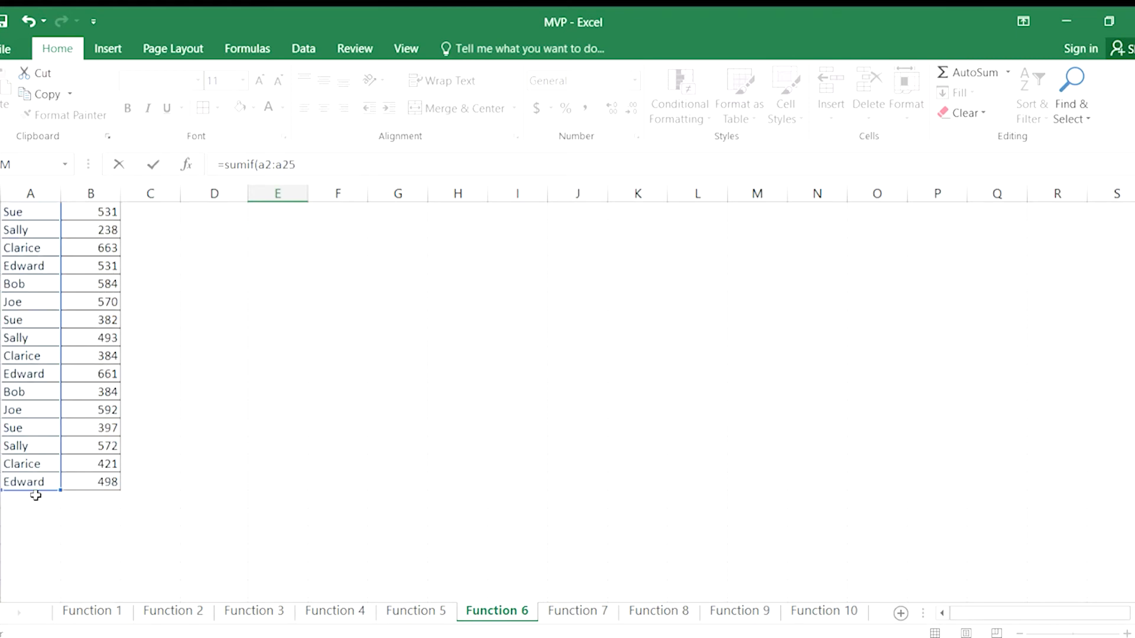
scroll(35, 495, up, 3)
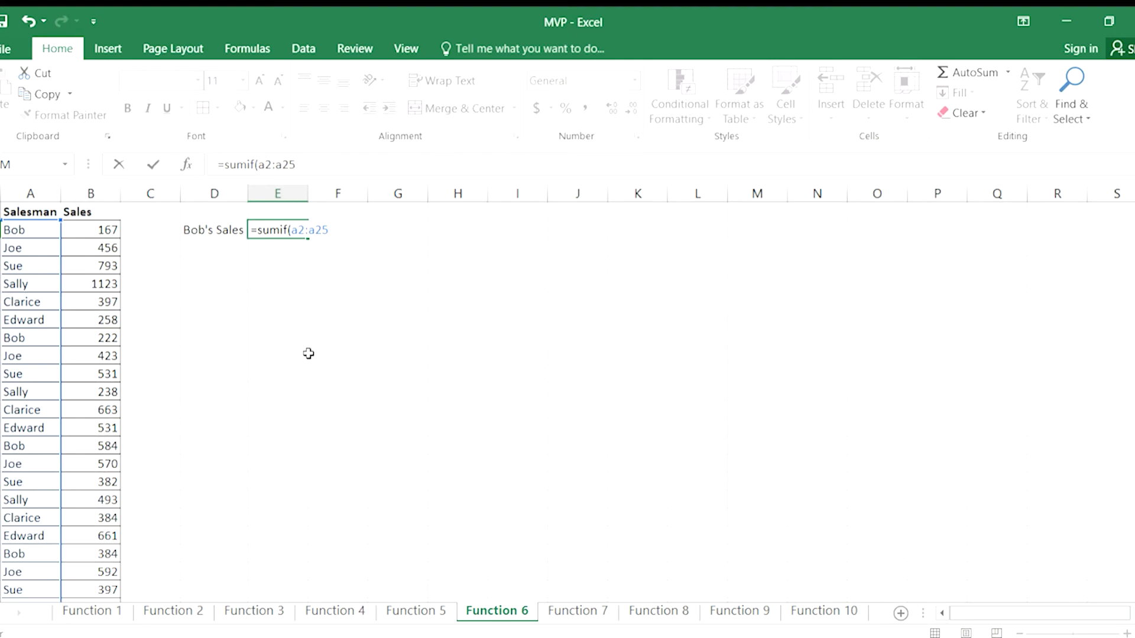
Complete the SUMIF in E2 with the first salesman's name in quotes as the criterion and B2:B25 as the sum range.
text(,"Bob")
text(,)
text(b2)
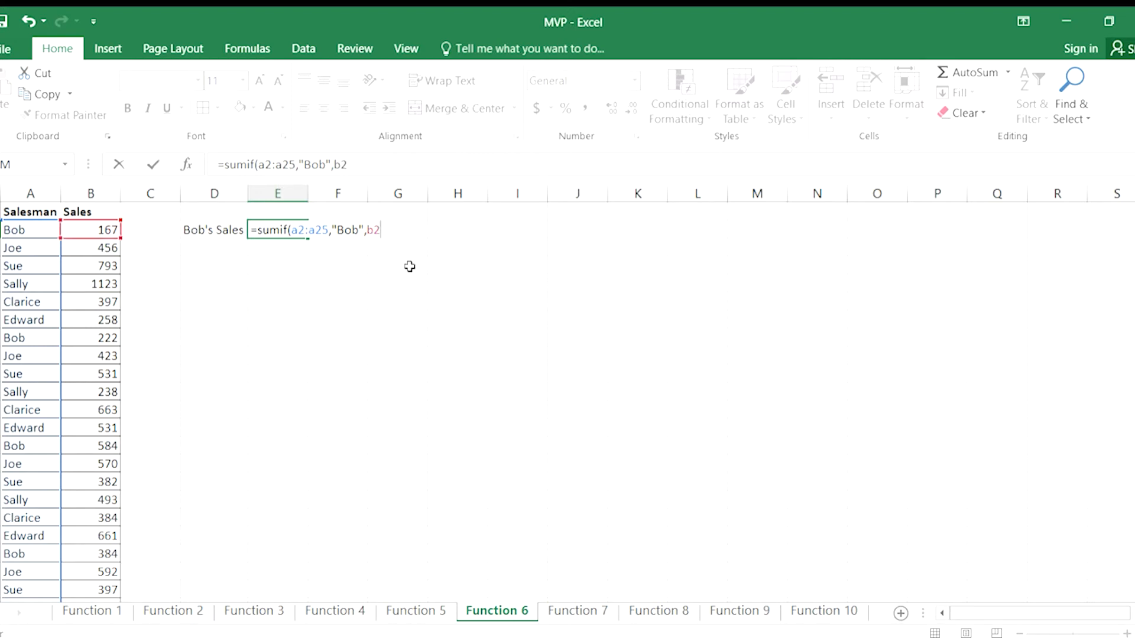
text(:b26)
key(BackSpace)
text(5)
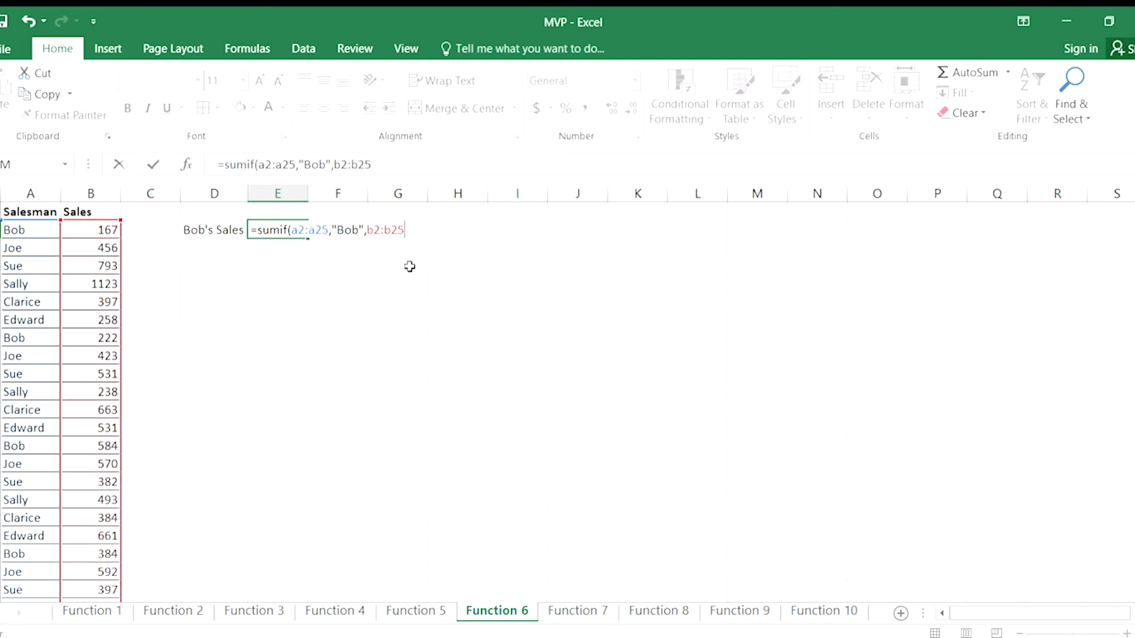
text())
key(Return)
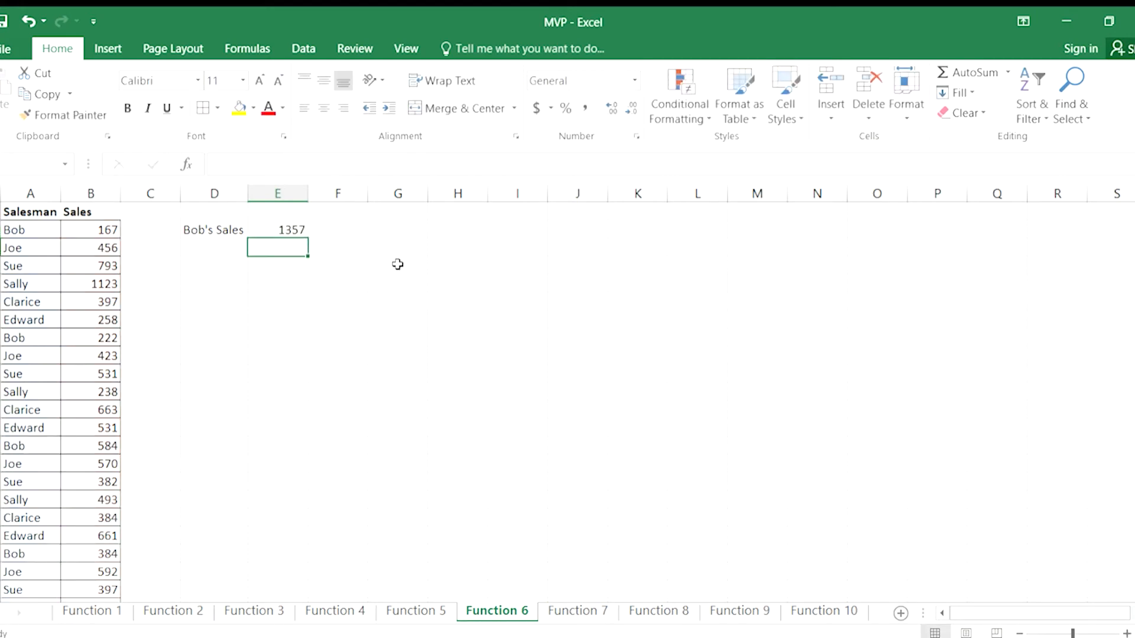
Select all of the first salesman's sales cells together and compare their sum with the SUMIF result in E2.
click(90, 228)
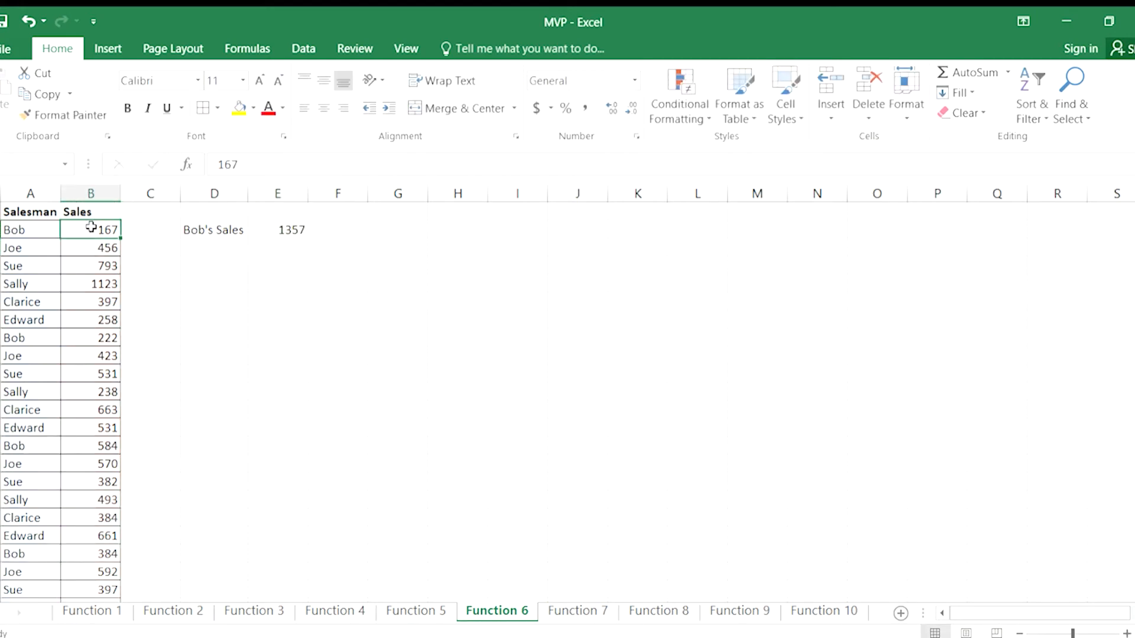
ctrl+click(98, 339)
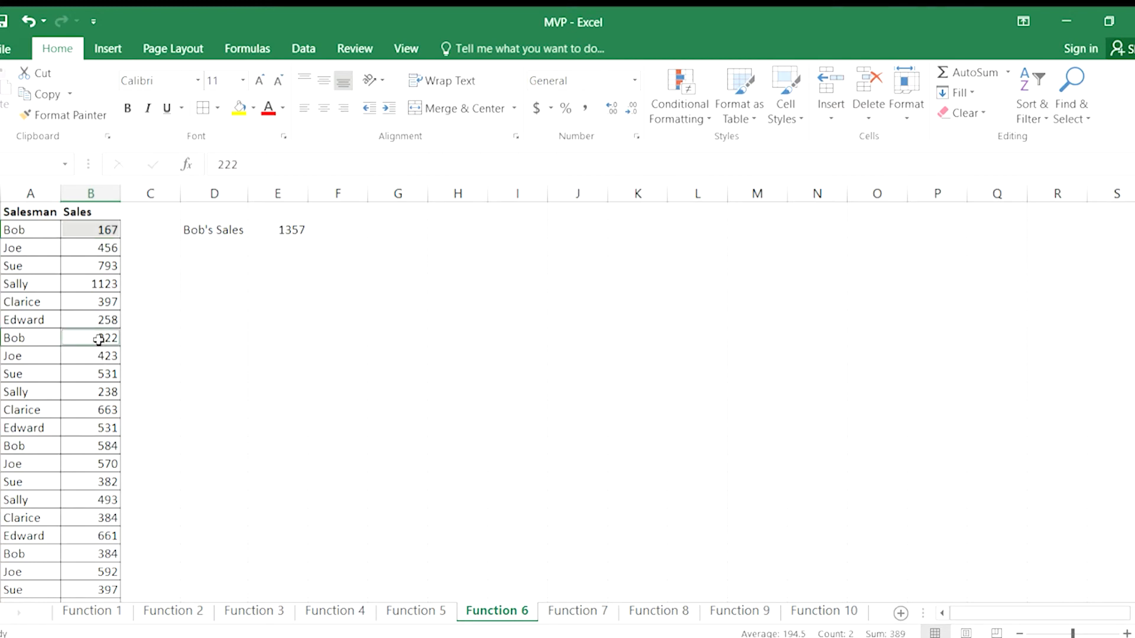
ctrl+click(87, 449)
scroll(87, 451, down, 2)
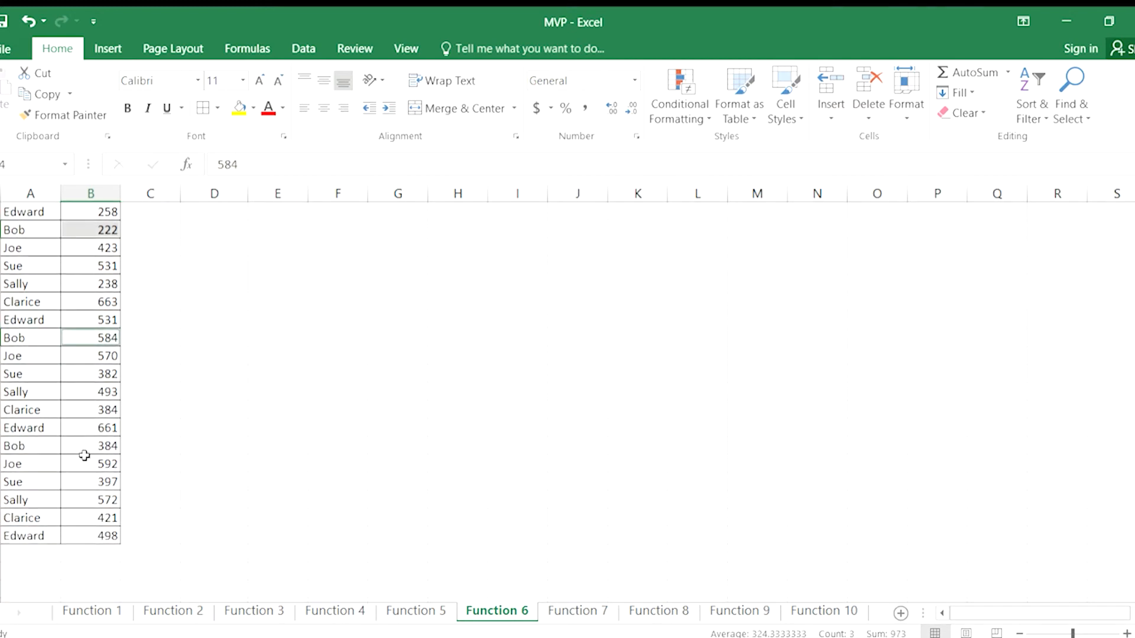
ctrl+click(86, 447)
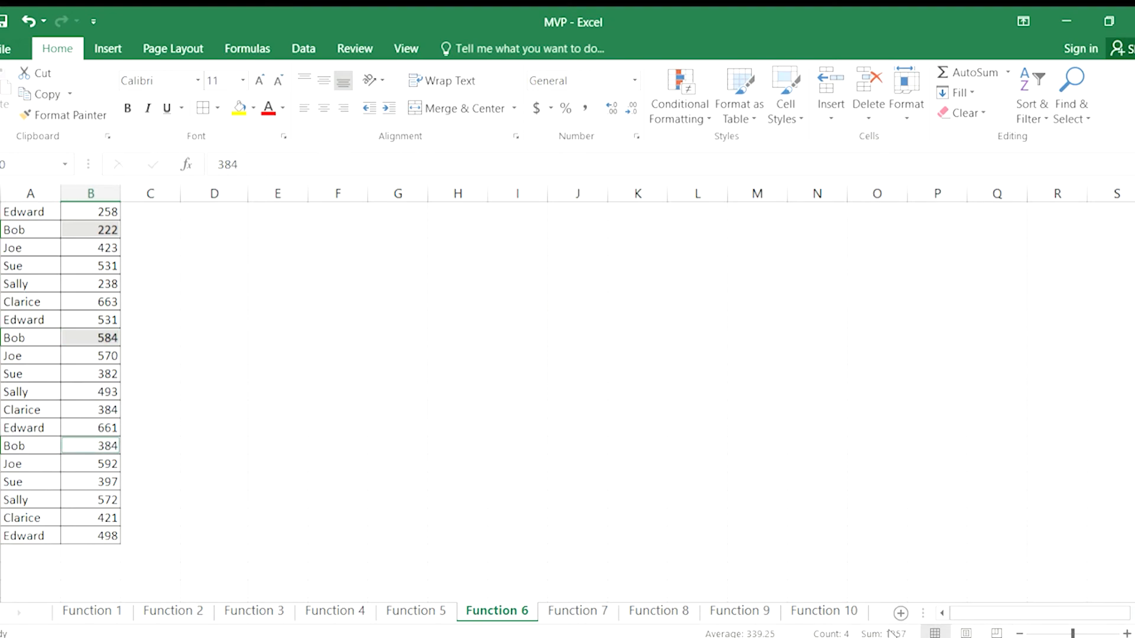
scroll(520, 491, up, 2)
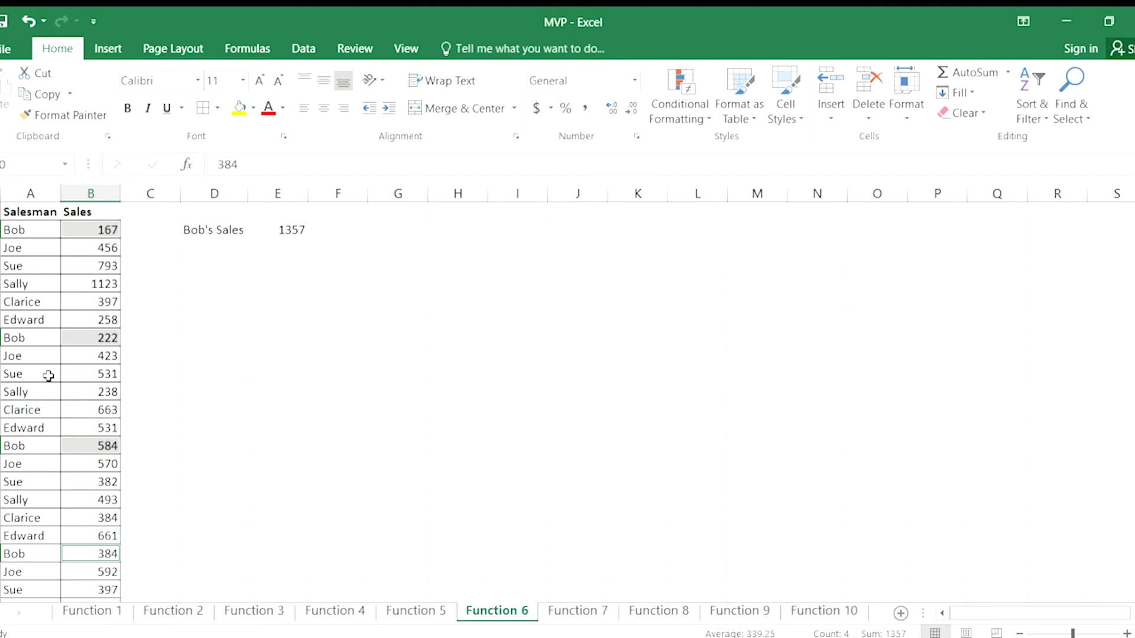
click(289, 245)
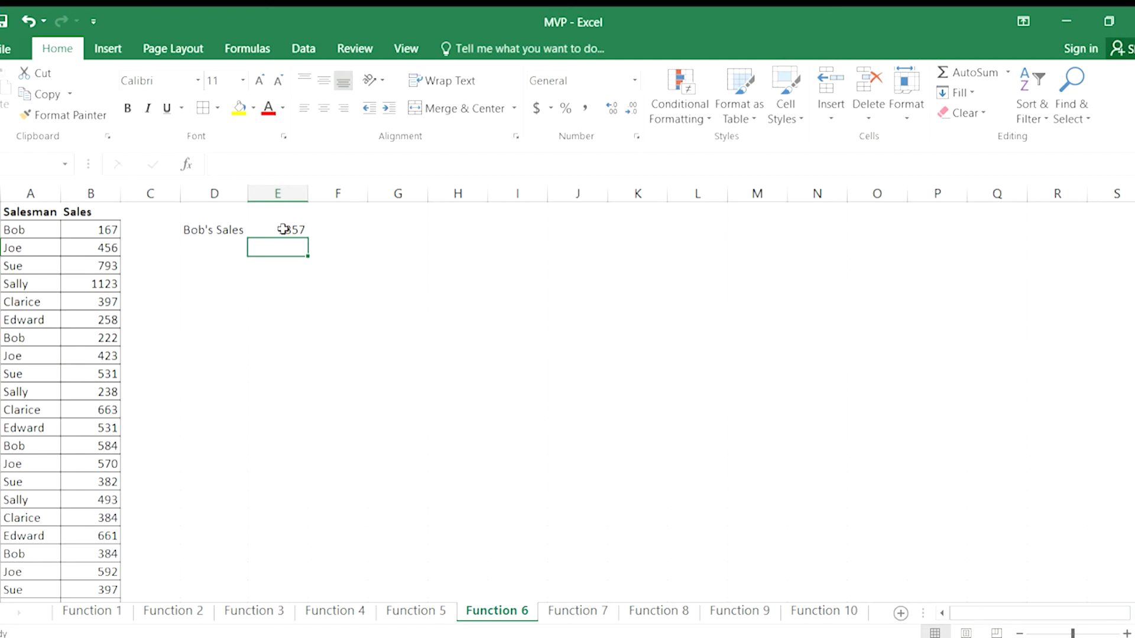
Add an extra b to the end of the salesman's name in A14 to test the SUMIF match.
double_click(33, 446)
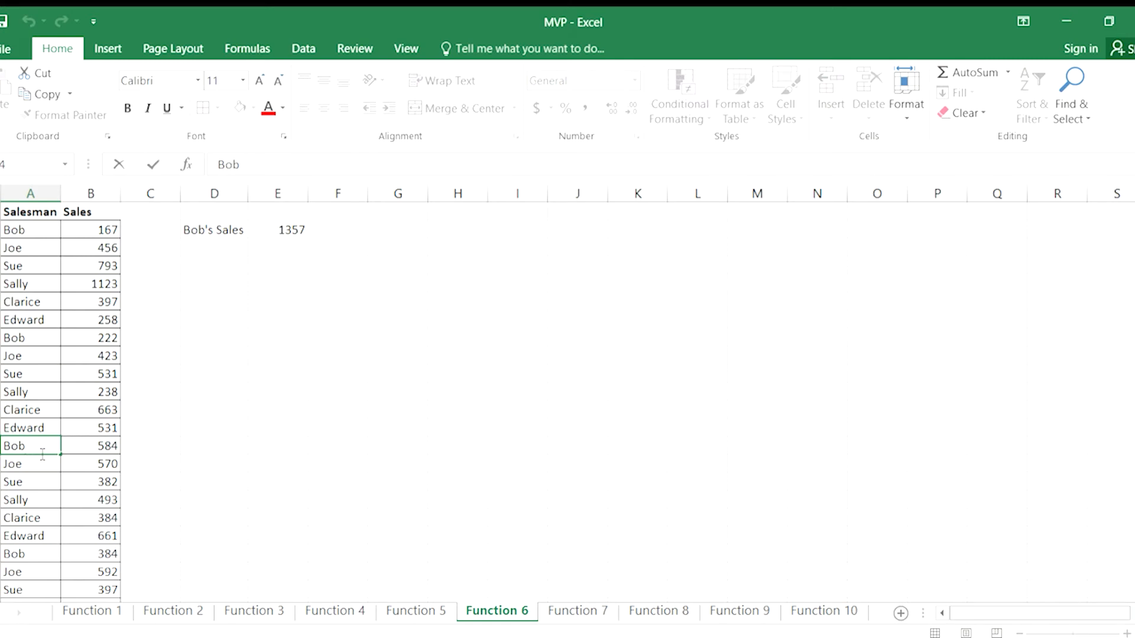
text(b)
key(Return)
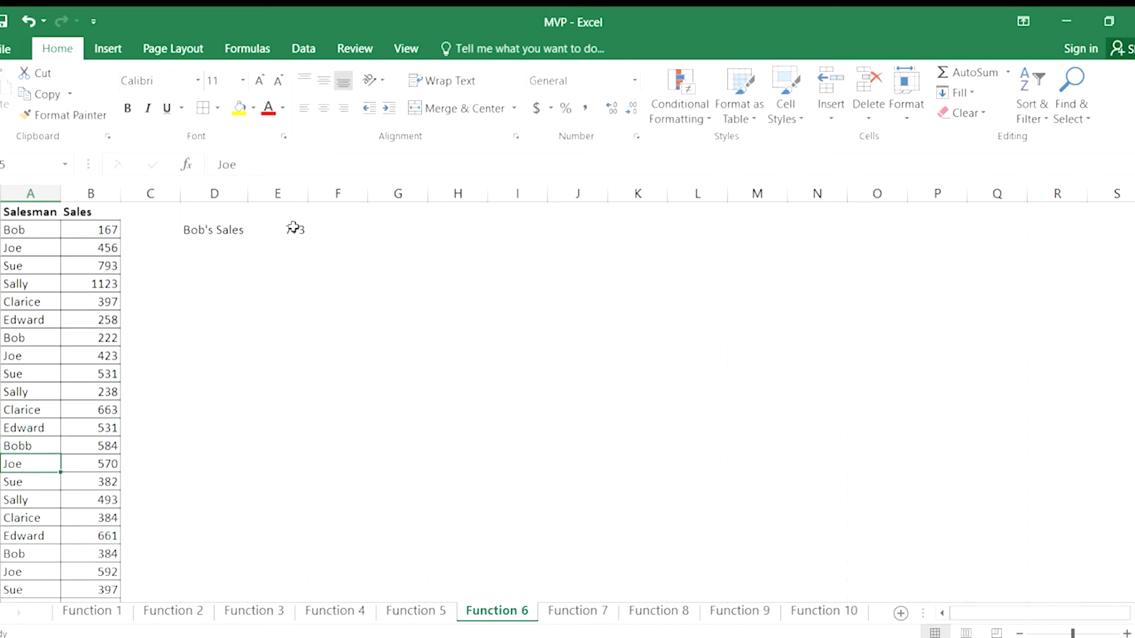
Remove the extra b from the name in A14 and change its first letter to lowercase.
double_click(39, 447)
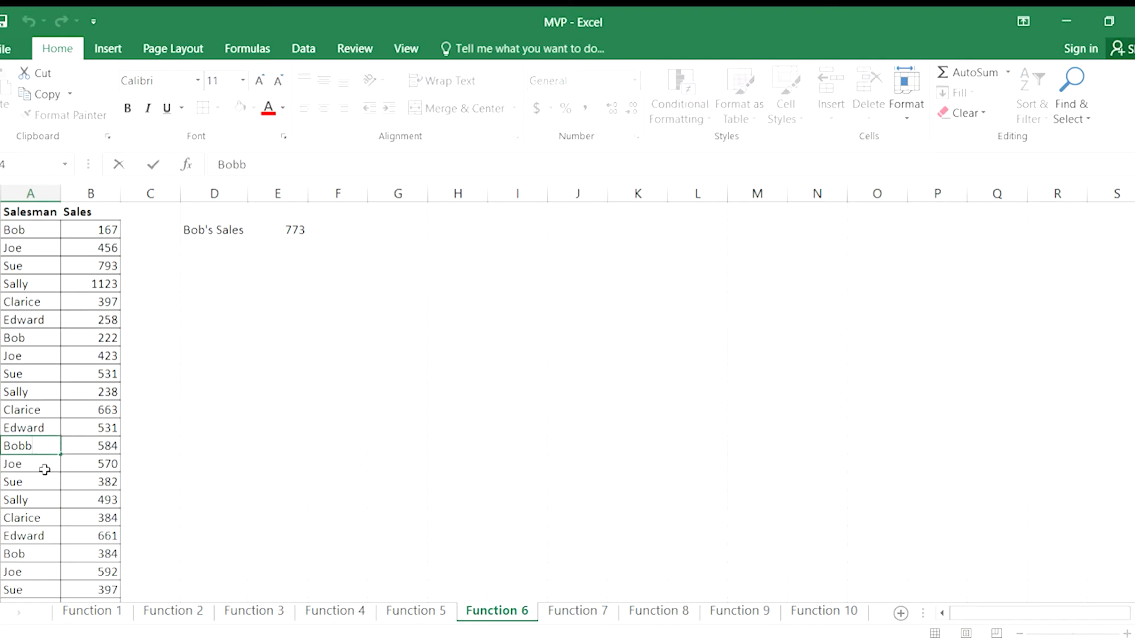
key(BackSpace)
key(Home)
key(Delete)
text(b)
key(Return)
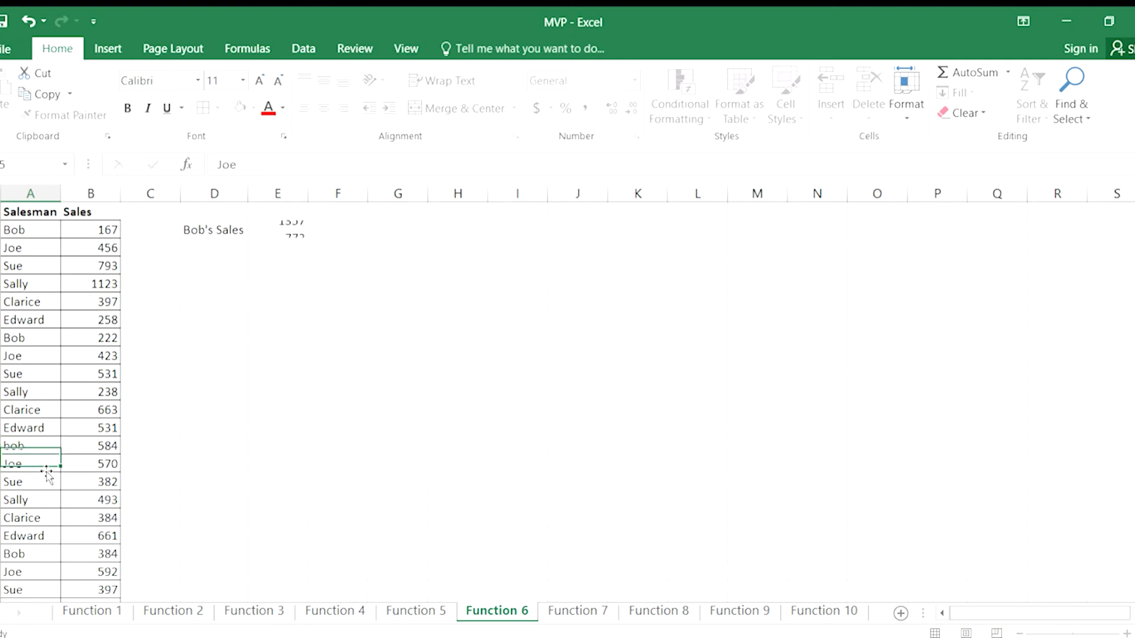
Restore the capital first letter of the salesman's name in A14.
click(13, 444)
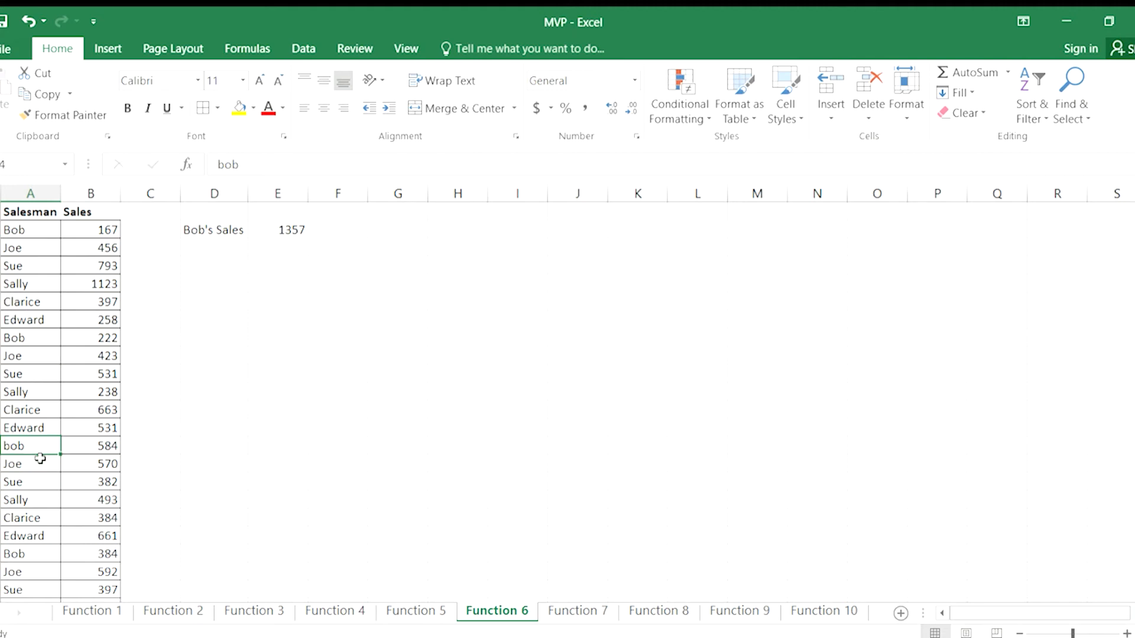
double_click(10, 446)
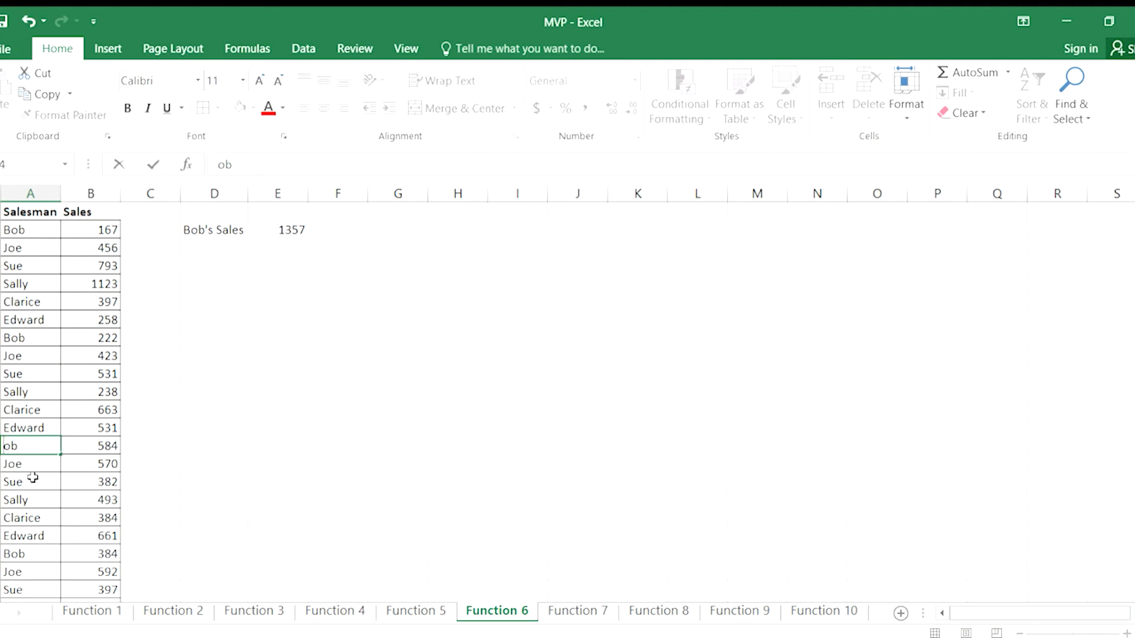
key(BackSpace)
text(B)
key(Return)
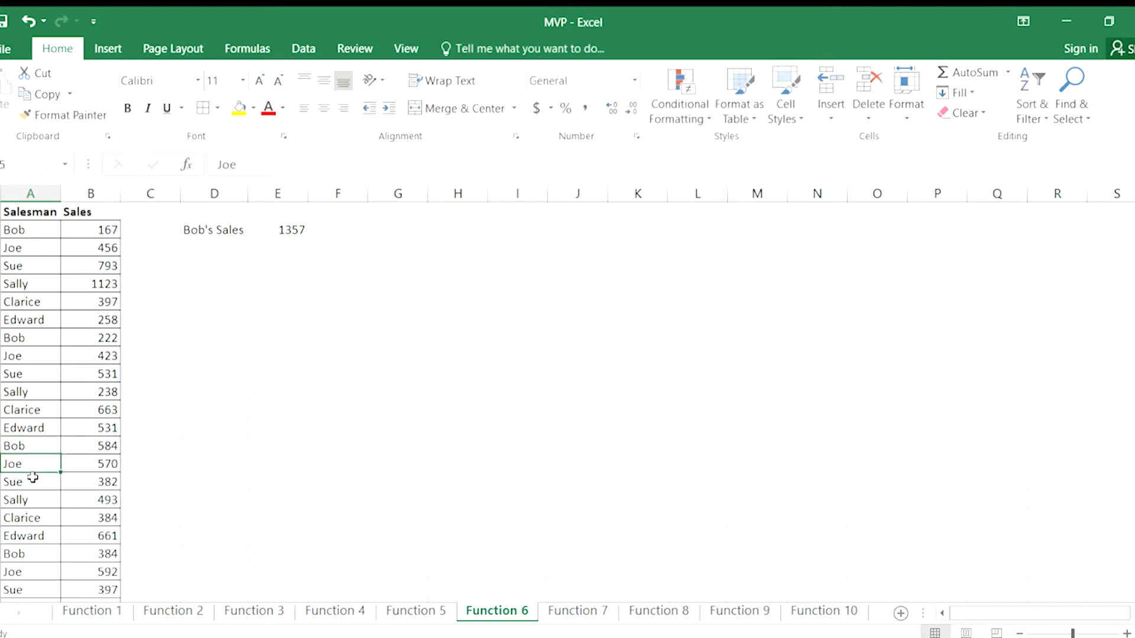
Enter a COUNTIF formula in E3 that counts the first salesman's name in A2:A25, and review the formula.
click(254, 230)
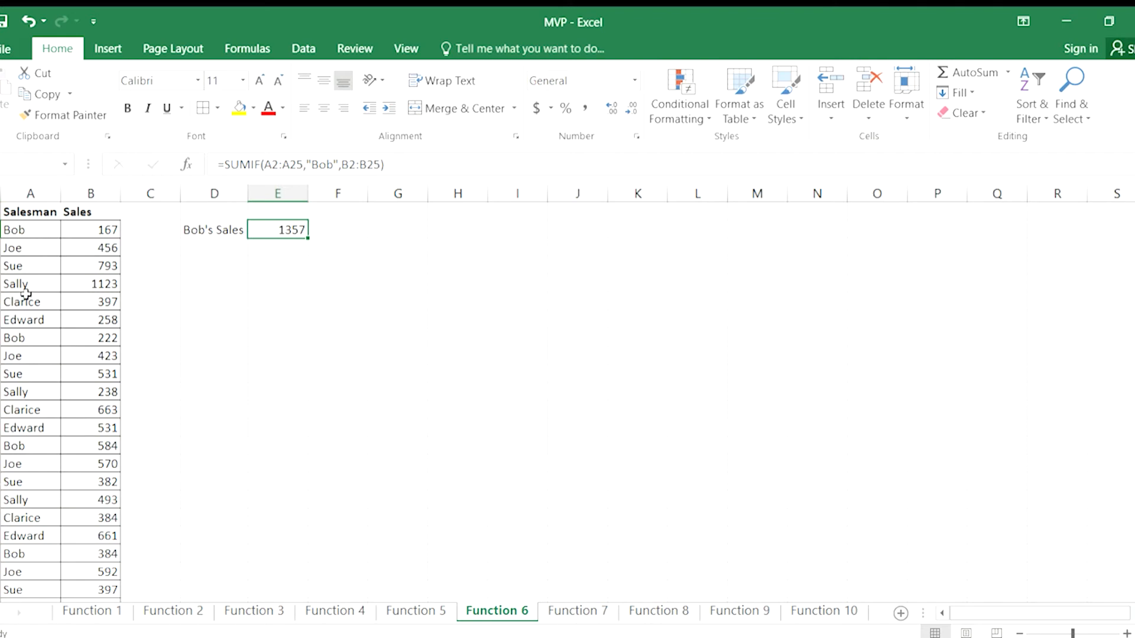
click(275, 247)
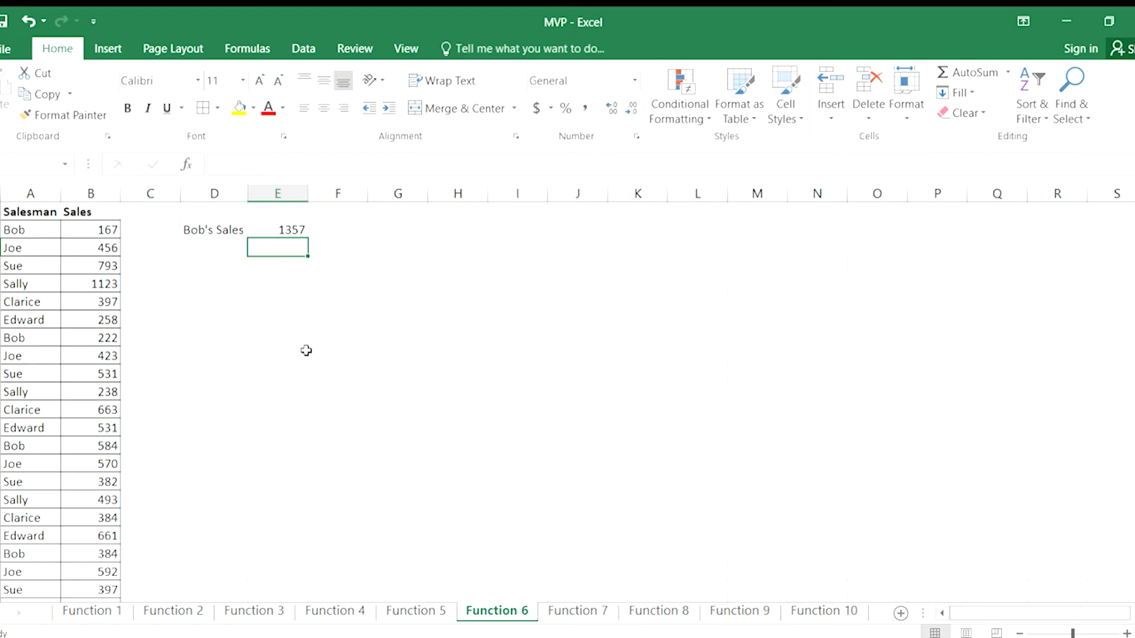
text(=)
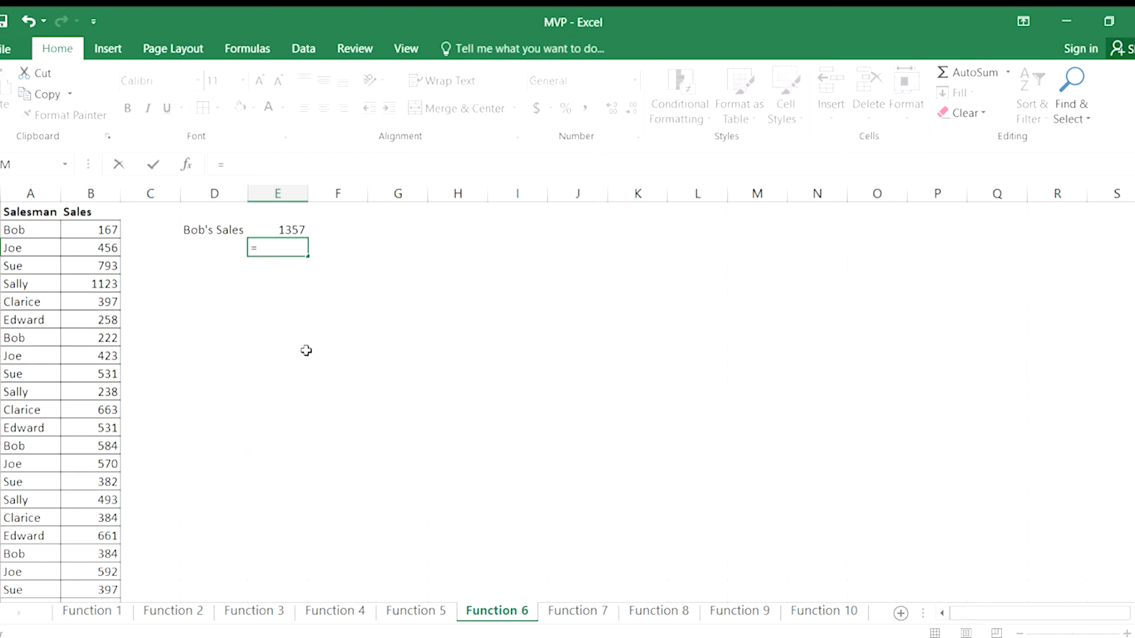
text(countif()
text(a2:a22)
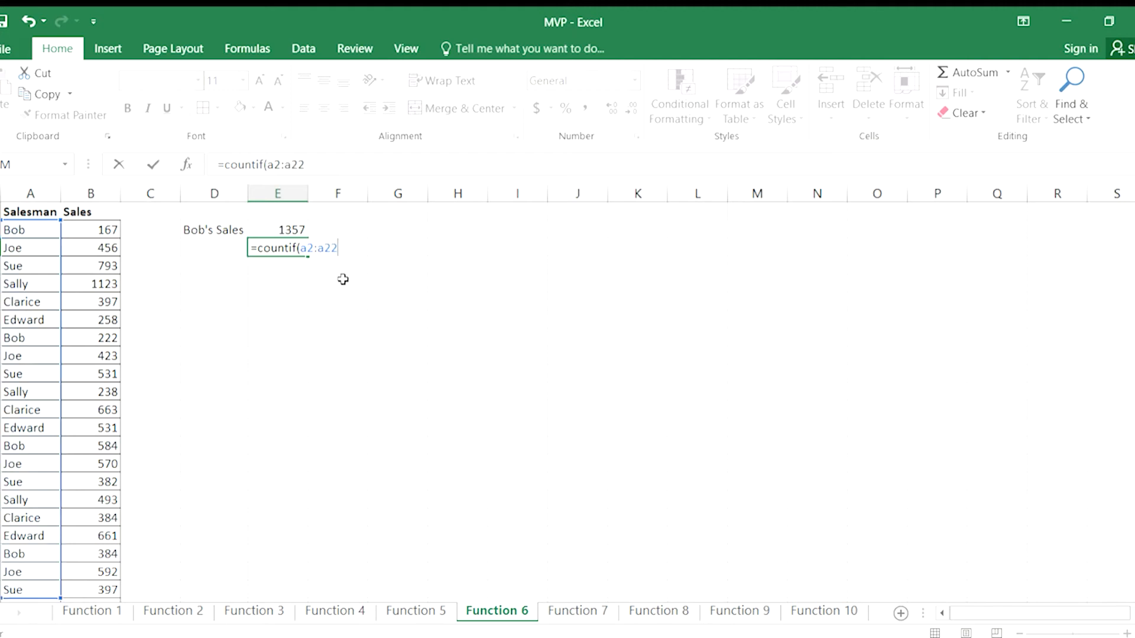
key(BackSpace)
text(5,"Bob"))
key(Return)
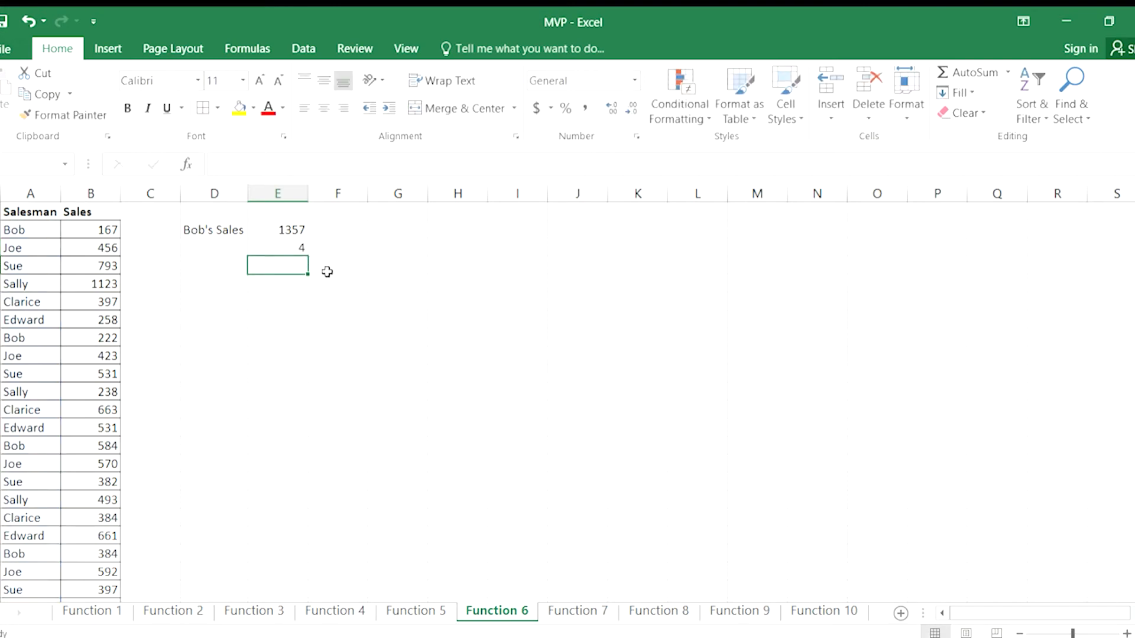
click(296, 247)
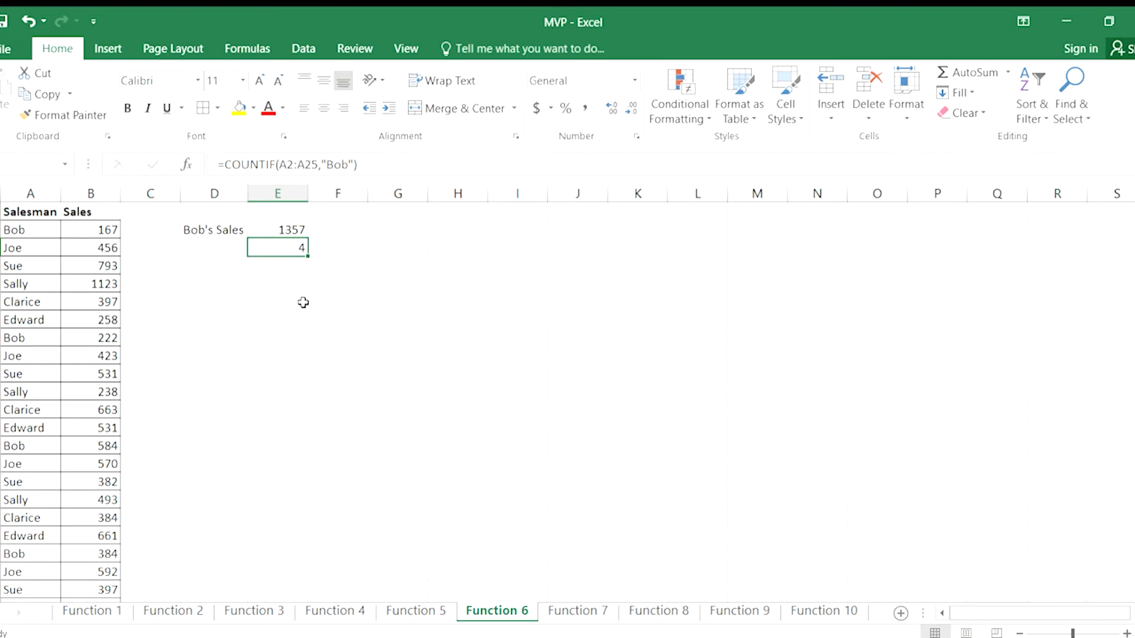
Change the COUNTIF criterion in E3 to the second salesman's name and review the edited formula.
click(347, 165)
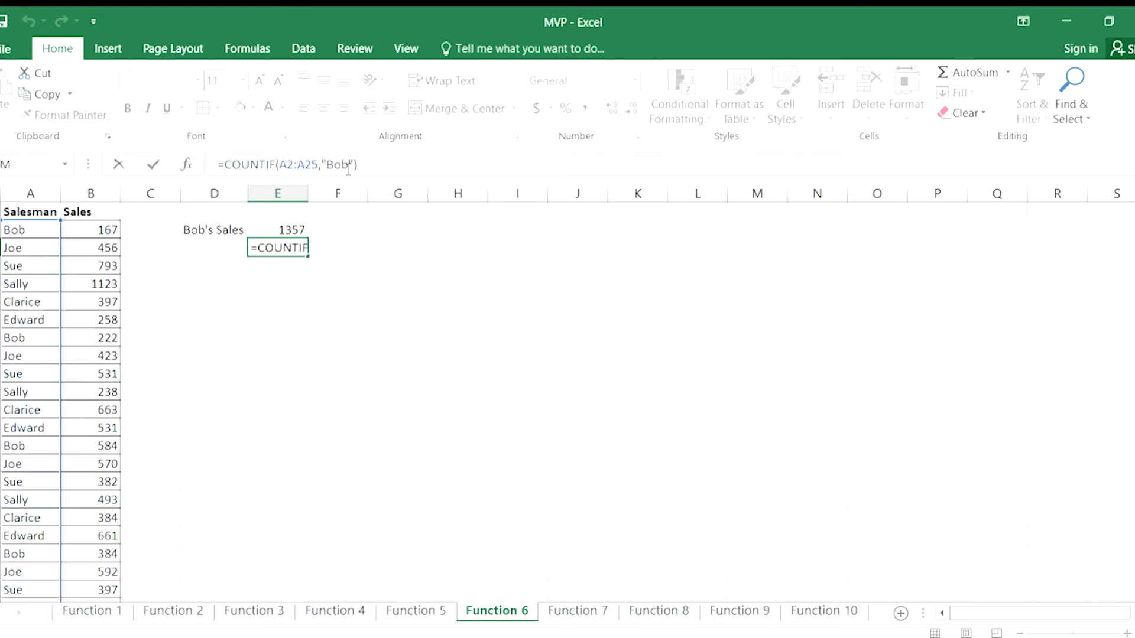
key(BackSpace)
key(BackSpace)
key(BackSpace)
text(Joe)
key(Return)
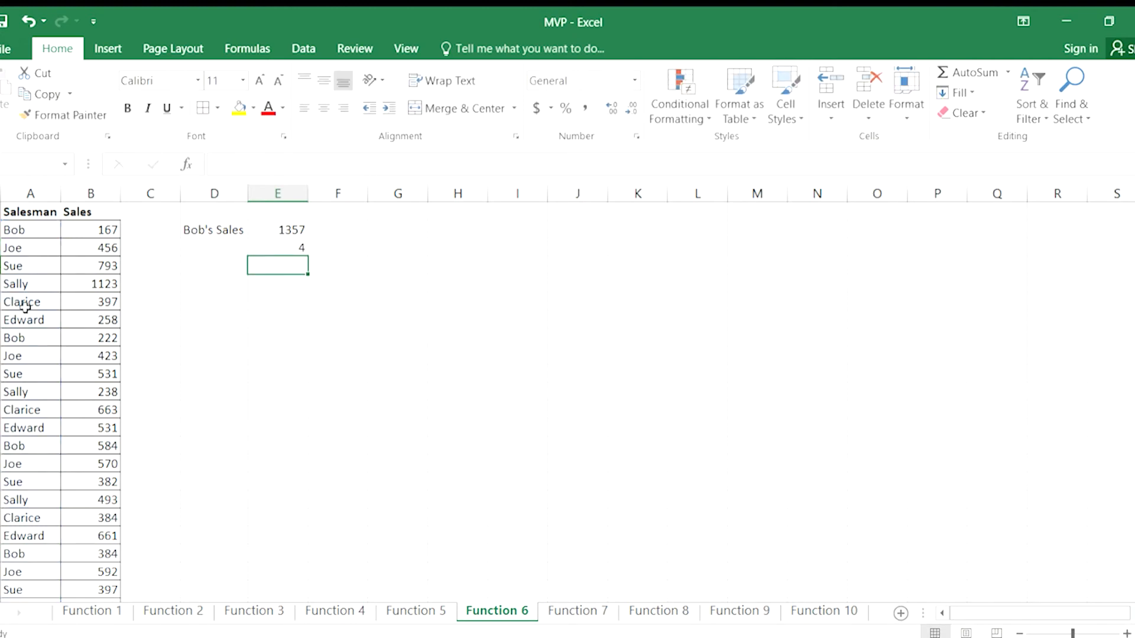
click(298, 253)
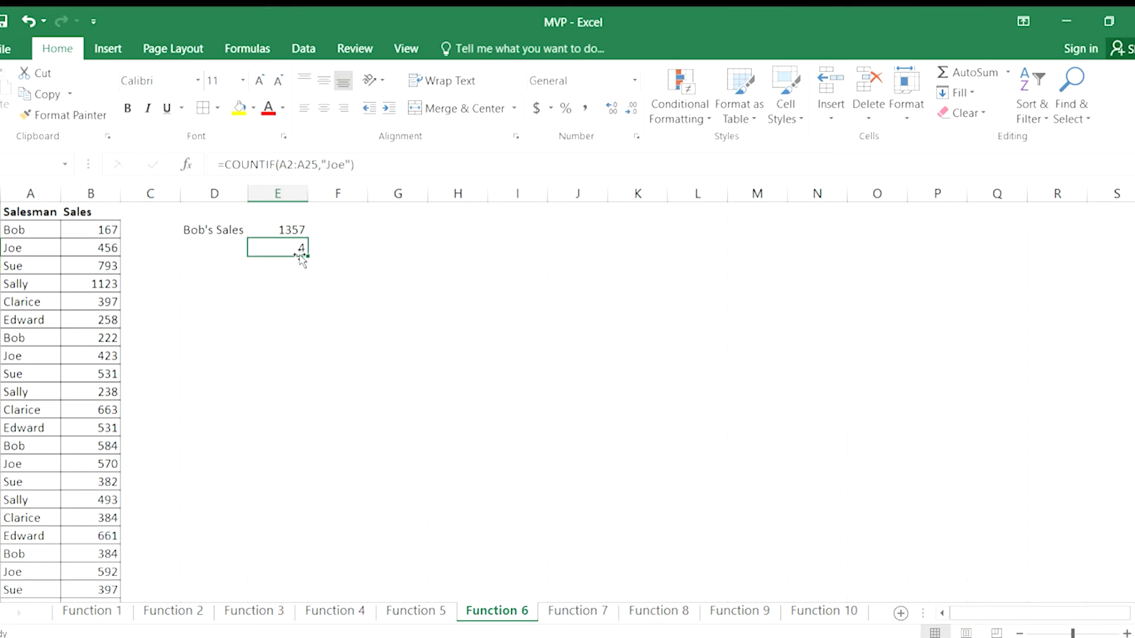
Clear the COUNTIF formula from E3 and review the SUMIF formula in E2.
key(Delete)
click(282, 229)
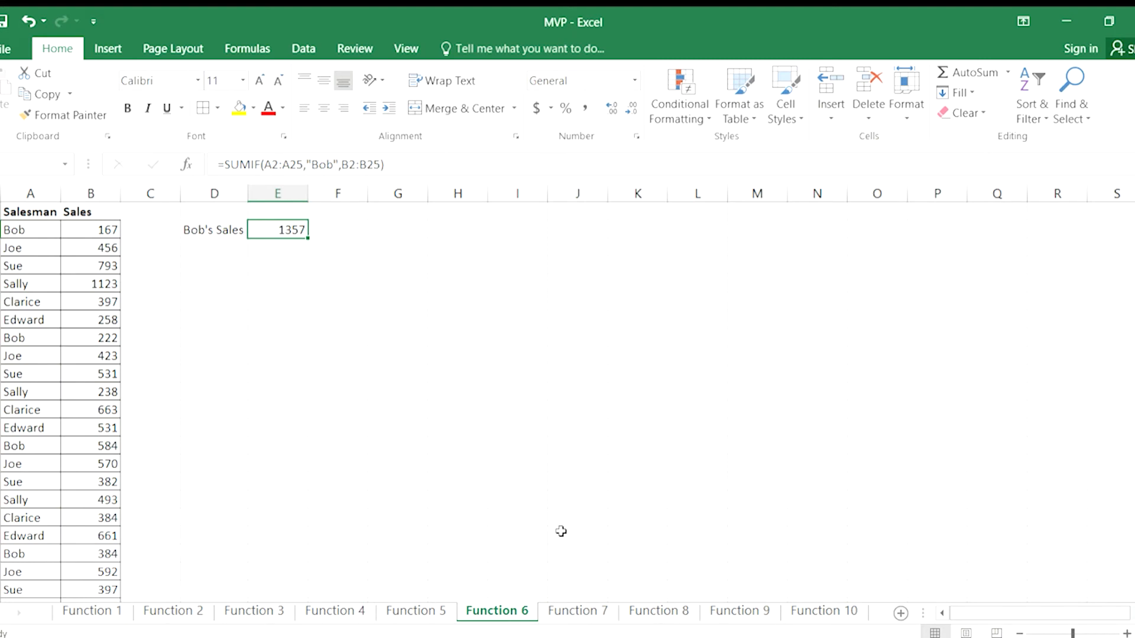
Open the Function 7 sheet and look over the first data row of the Years and Sales/Year columns.
click(570, 609)
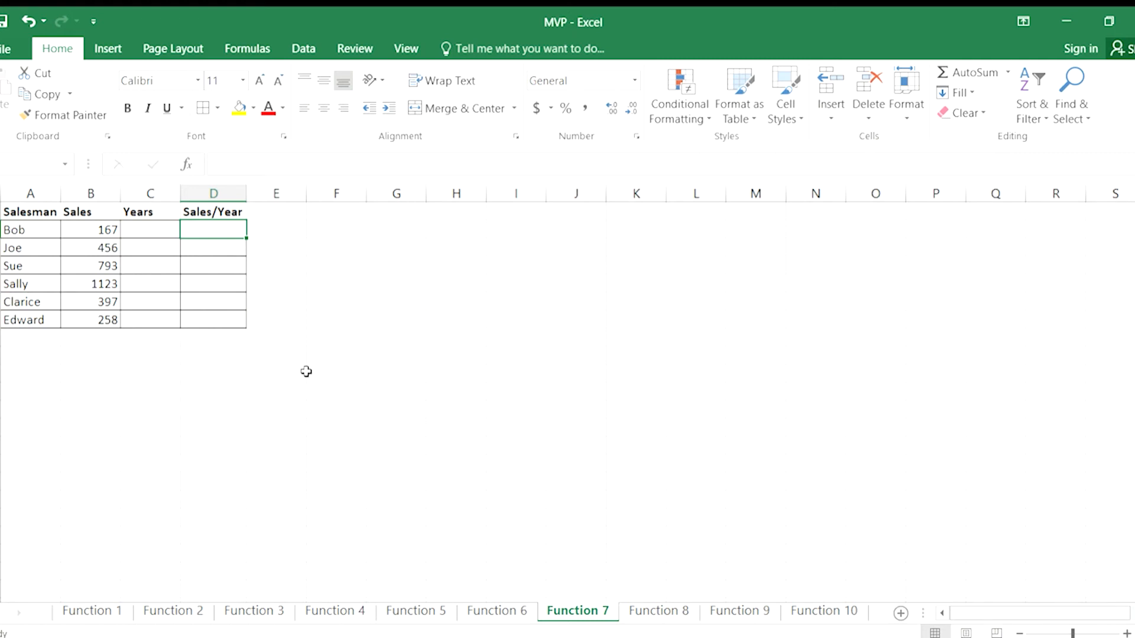
key(Left)
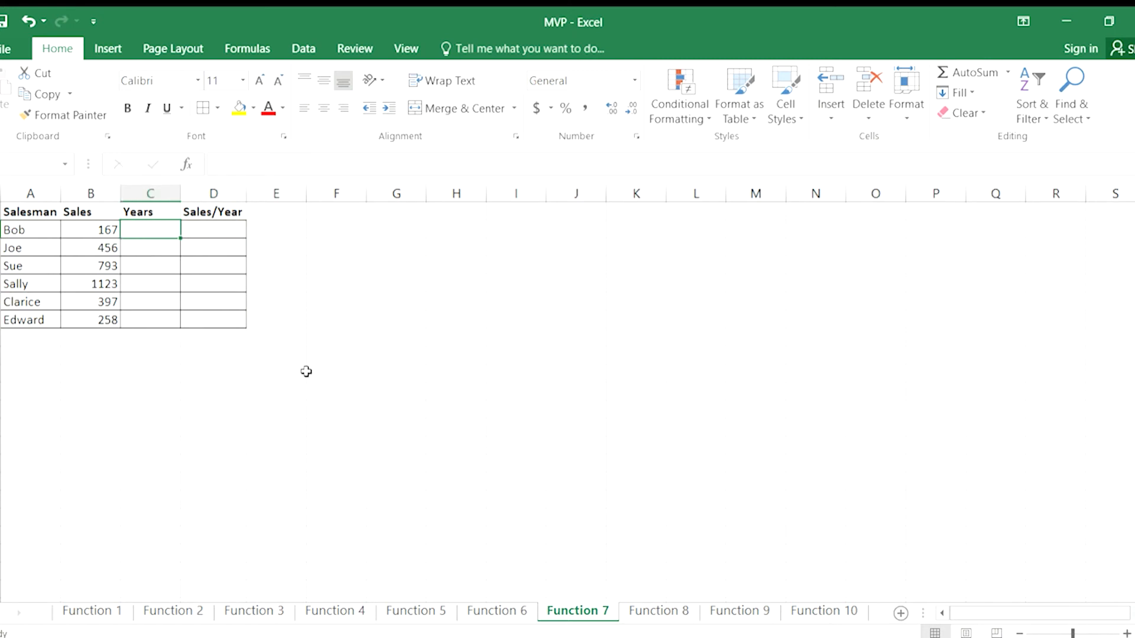
key(Right)
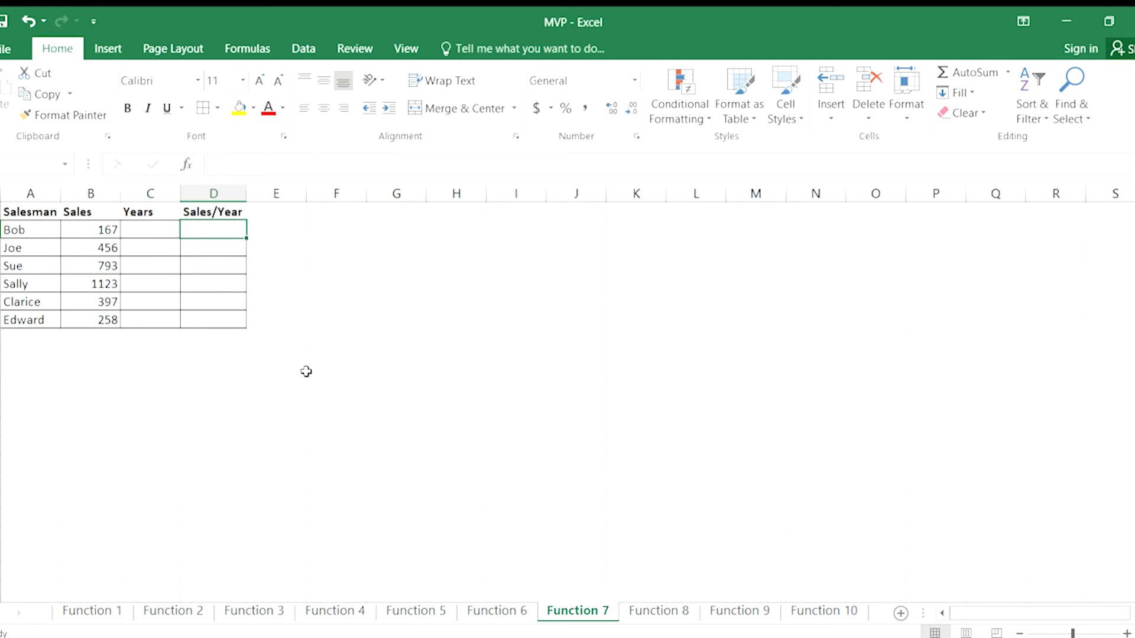
click(142, 225)
Enter the formula =B2/C2 in D2 to divide sales by years, and review the cell.
click(203, 230)
text(=b2)
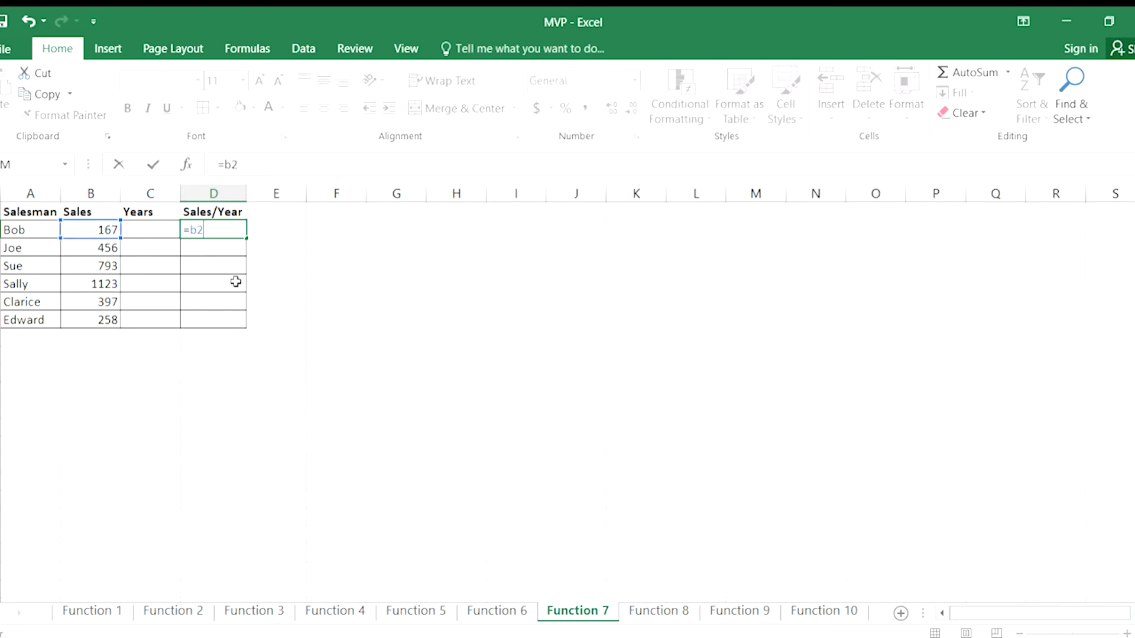
text(/c2)
key(Return)
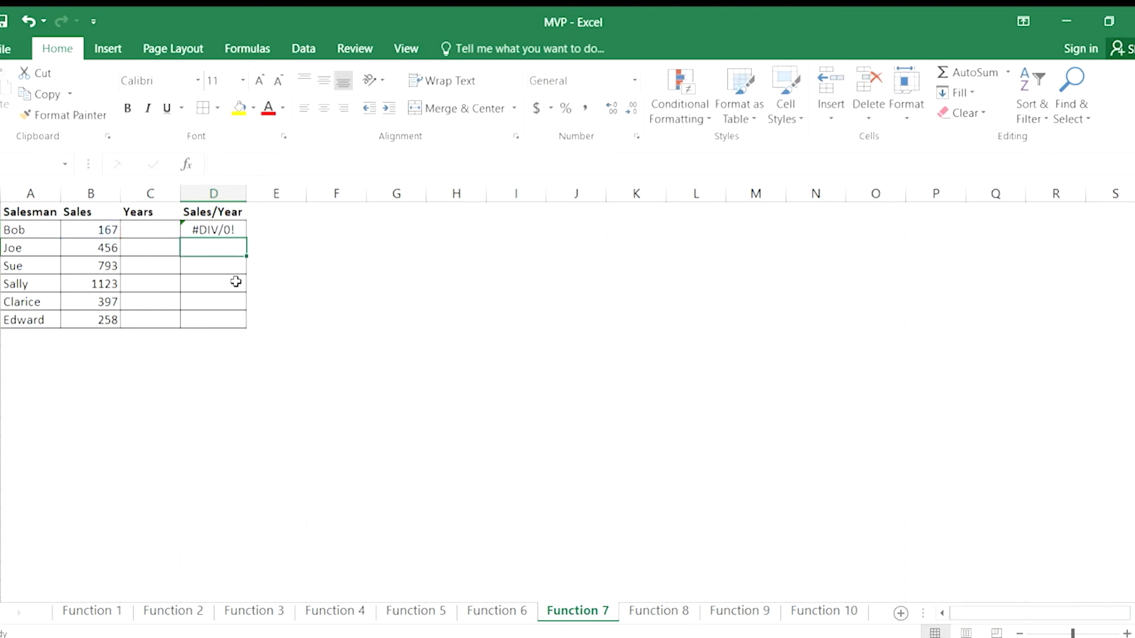
key(Up)
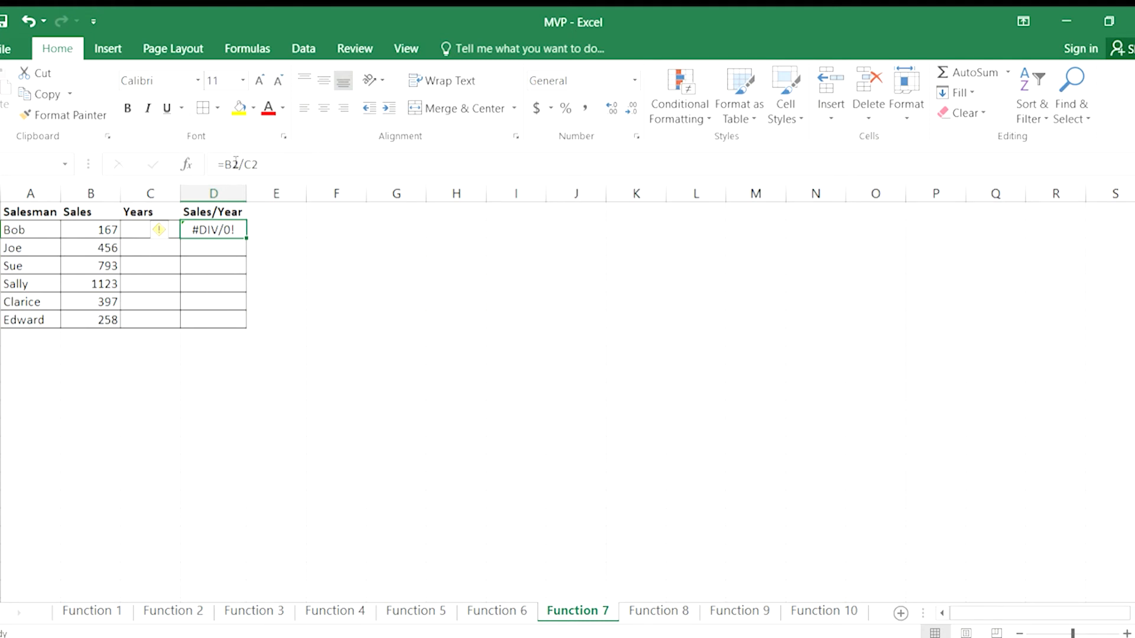
Test the division by entering 3 years in C2, and clear C2 again.
click(135, 232)
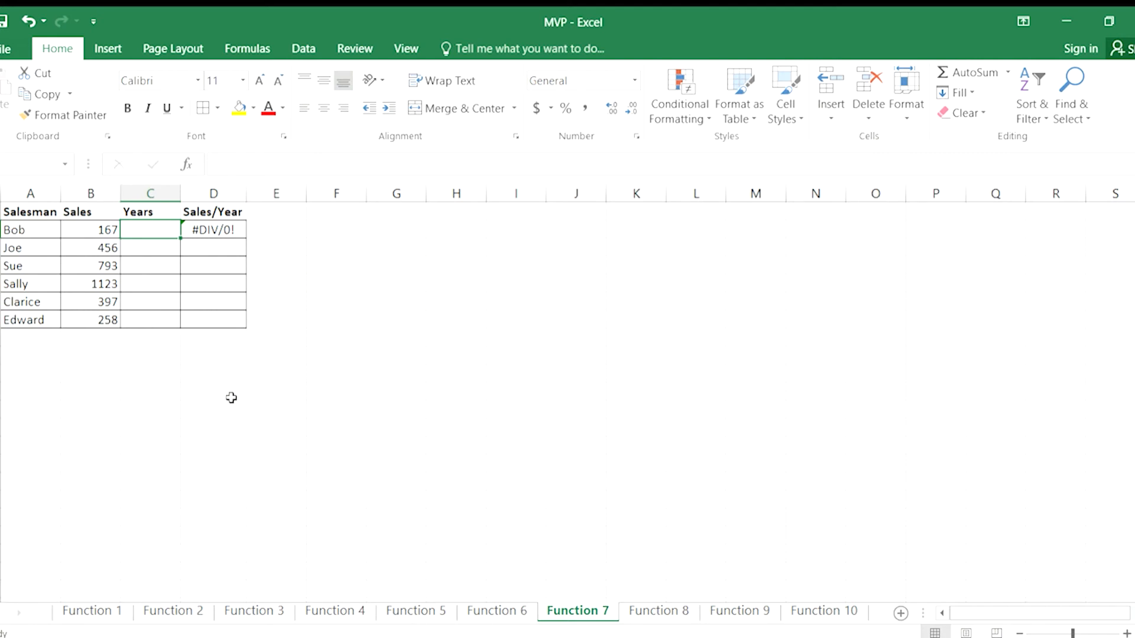
text(3)
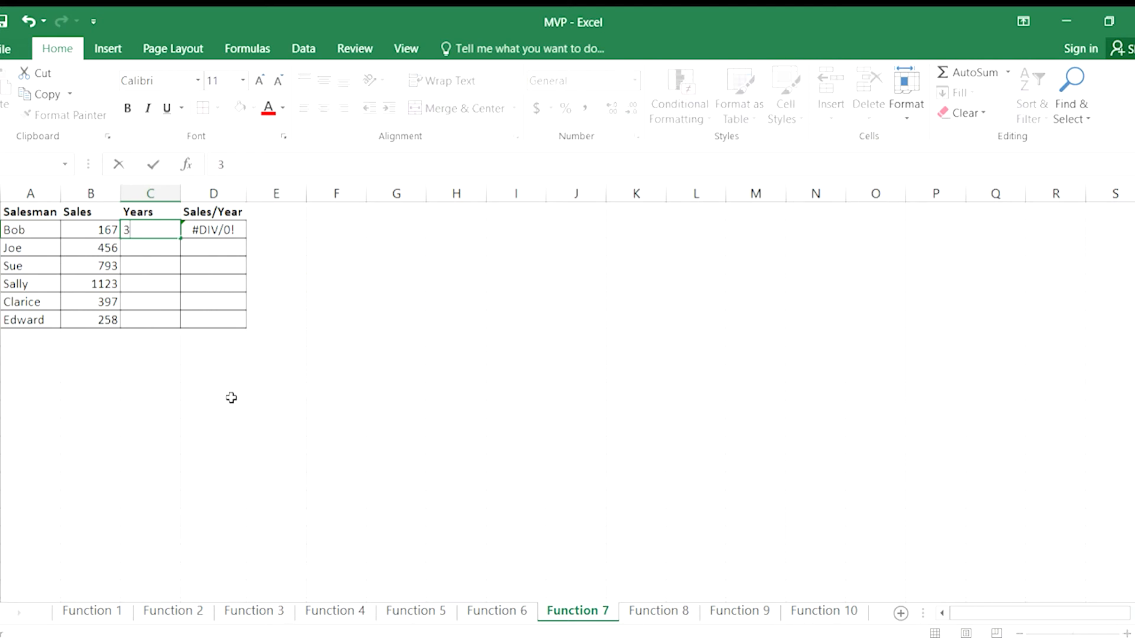
key(Return)
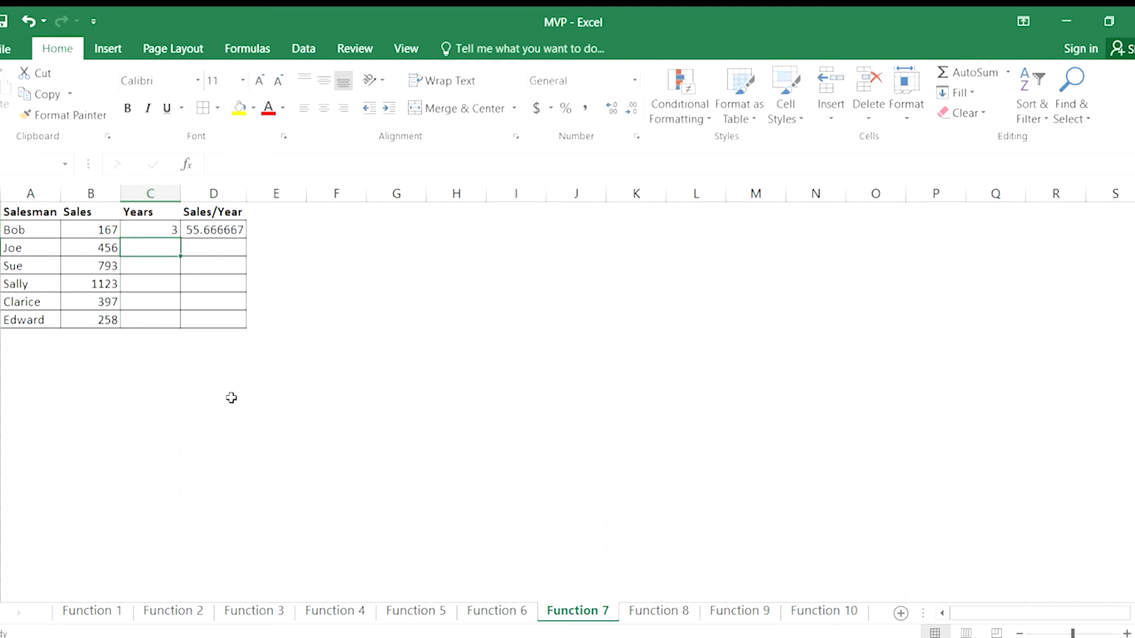
key(Up)
key(Delete)
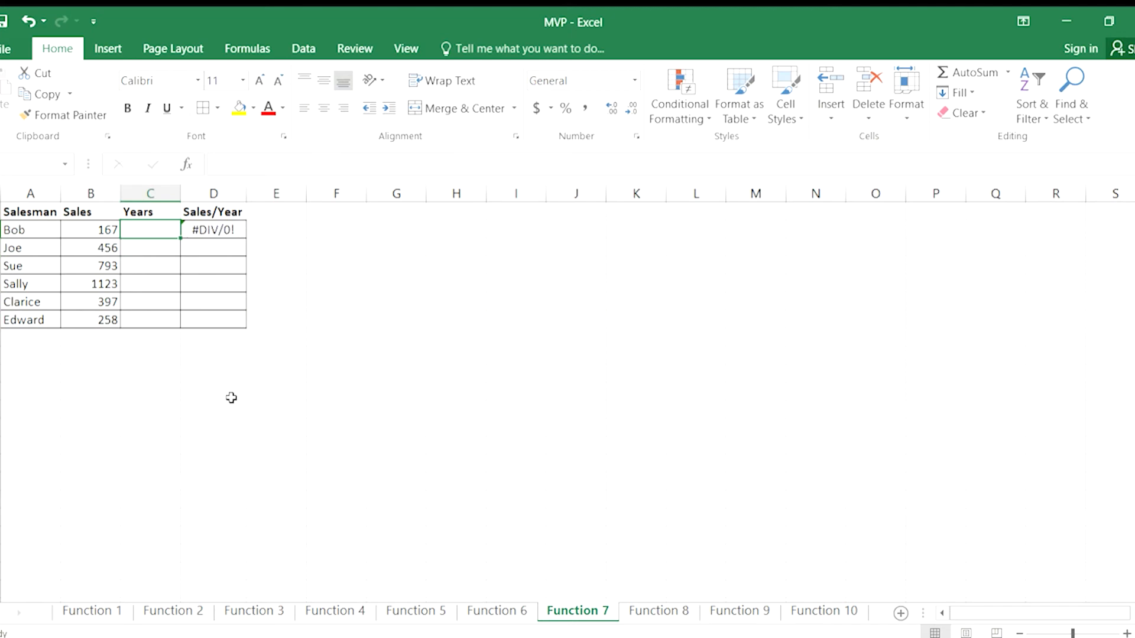
Replace the formula in D2 with =IFERROR(B2/C2,0) so that errors return 0.
key(Right)
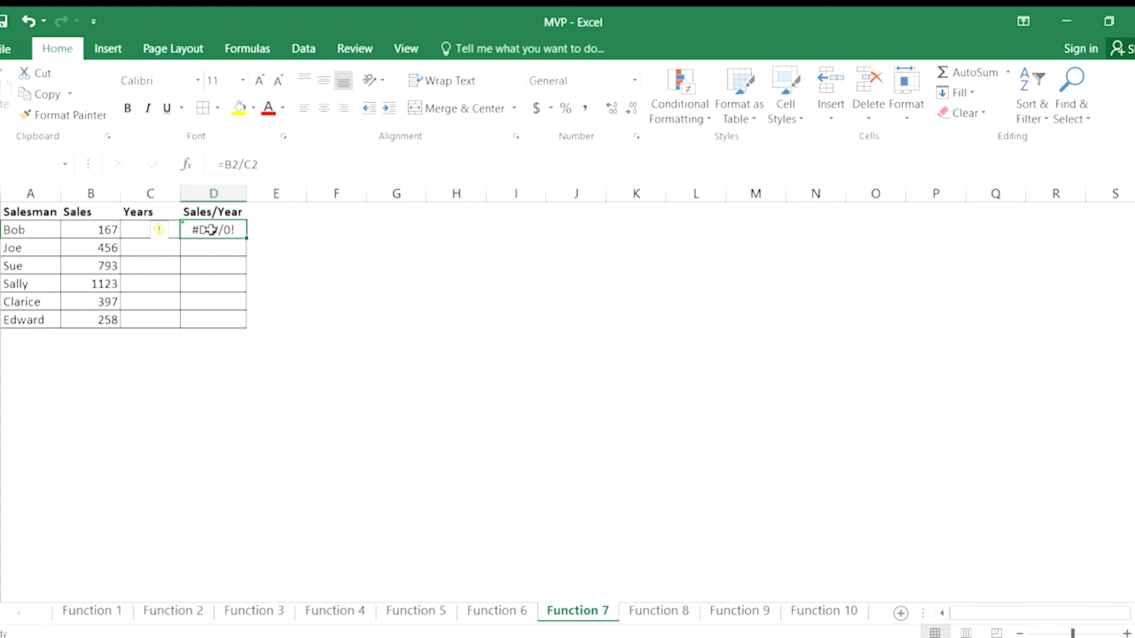
key(Delete)
text(=)
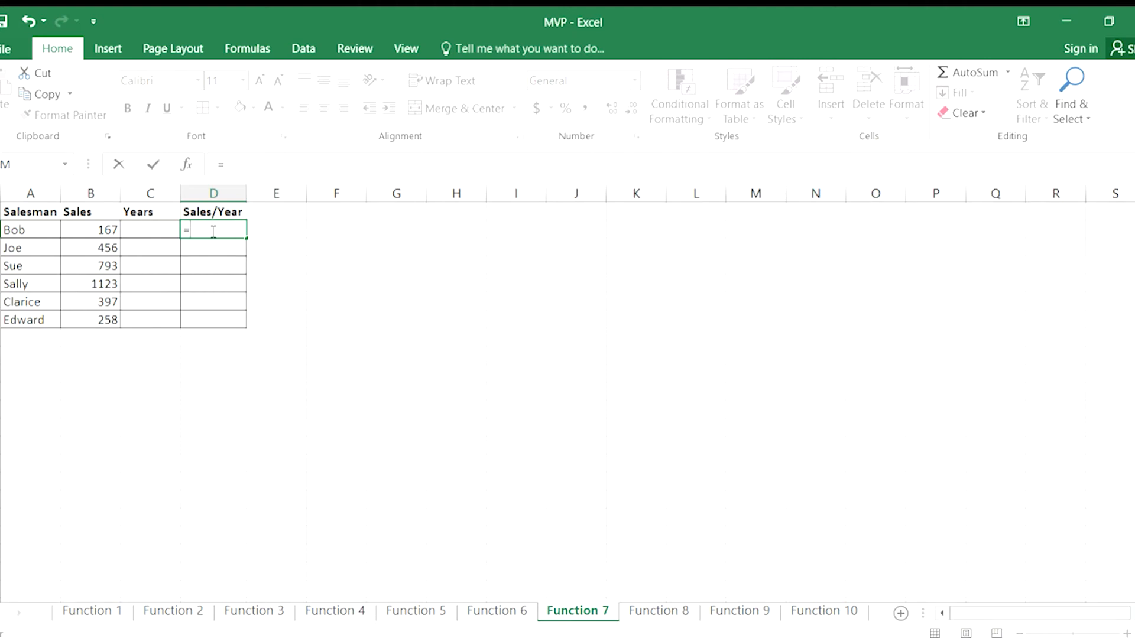
text(iferror(b2/)
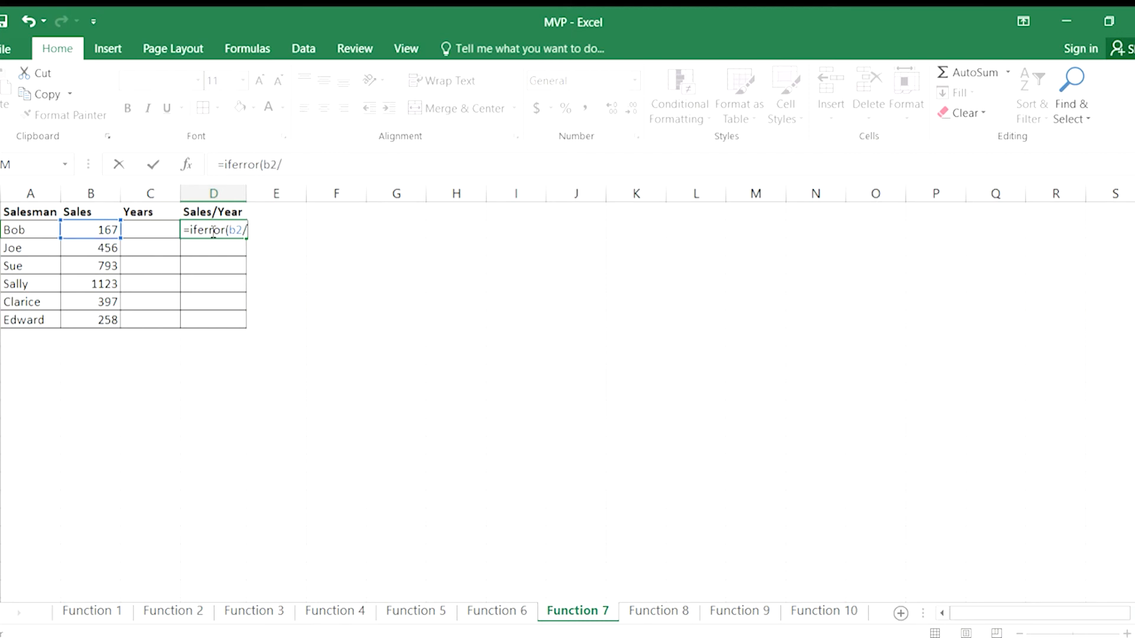
text(c2,0)
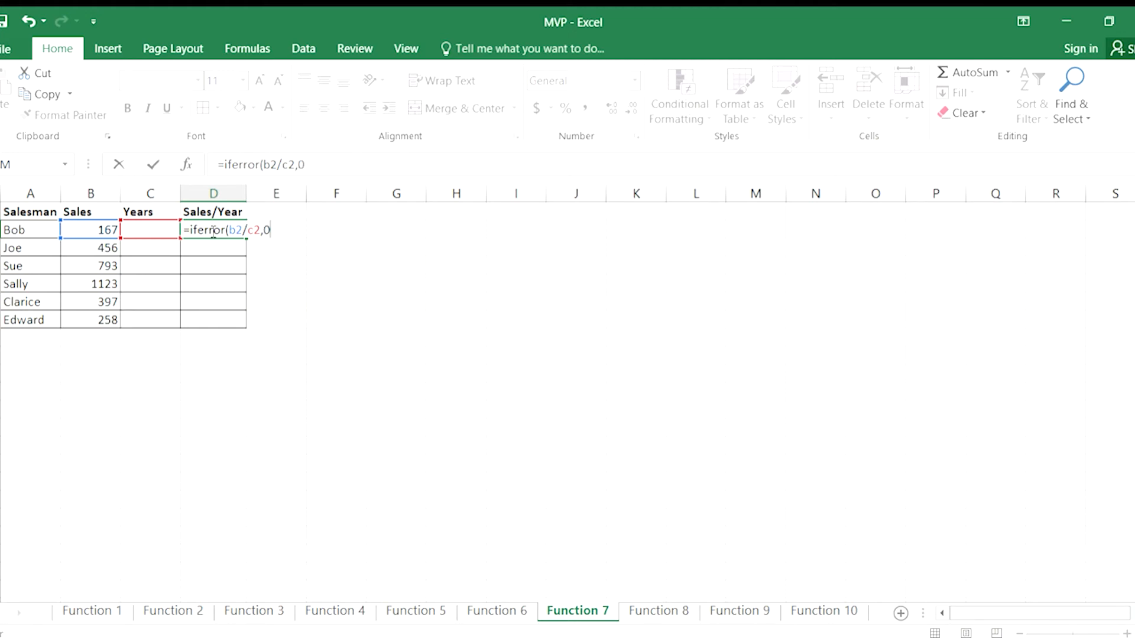
text())
key(Return)
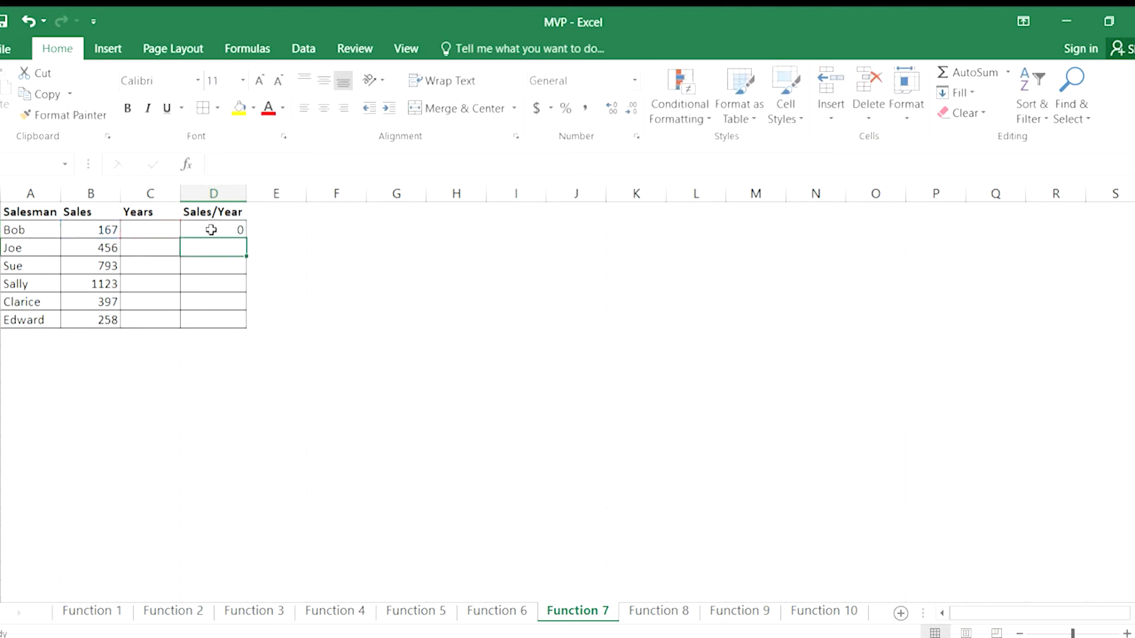
Enter 3 years in C2 and copy the IFERROR formula from D2 down through D7.
click(170, 230)
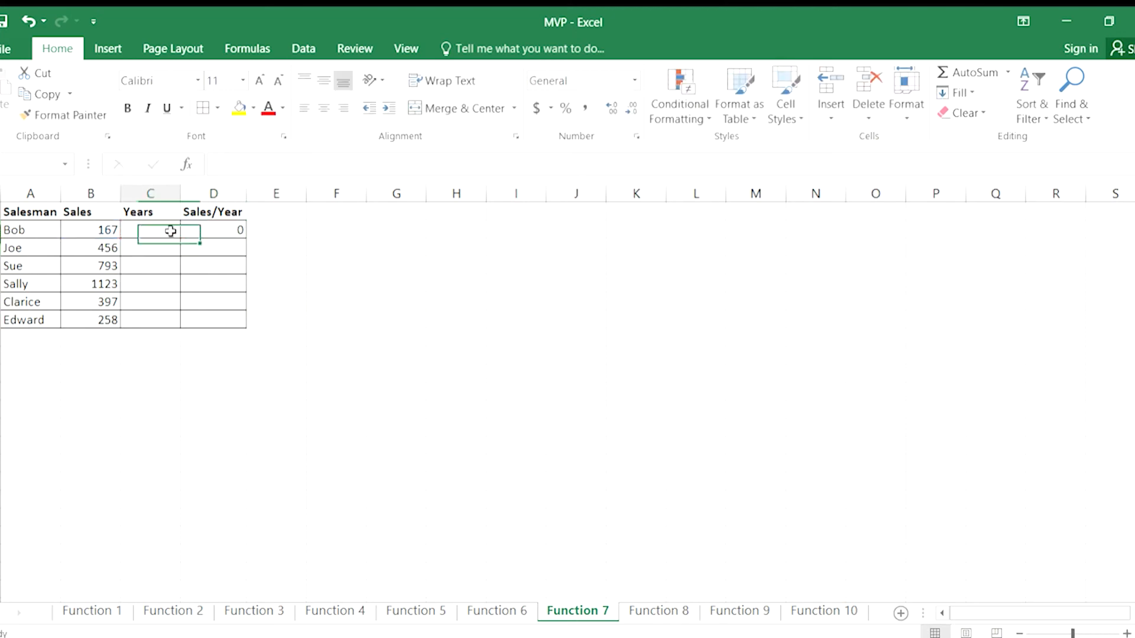
text(3)
key(Return)
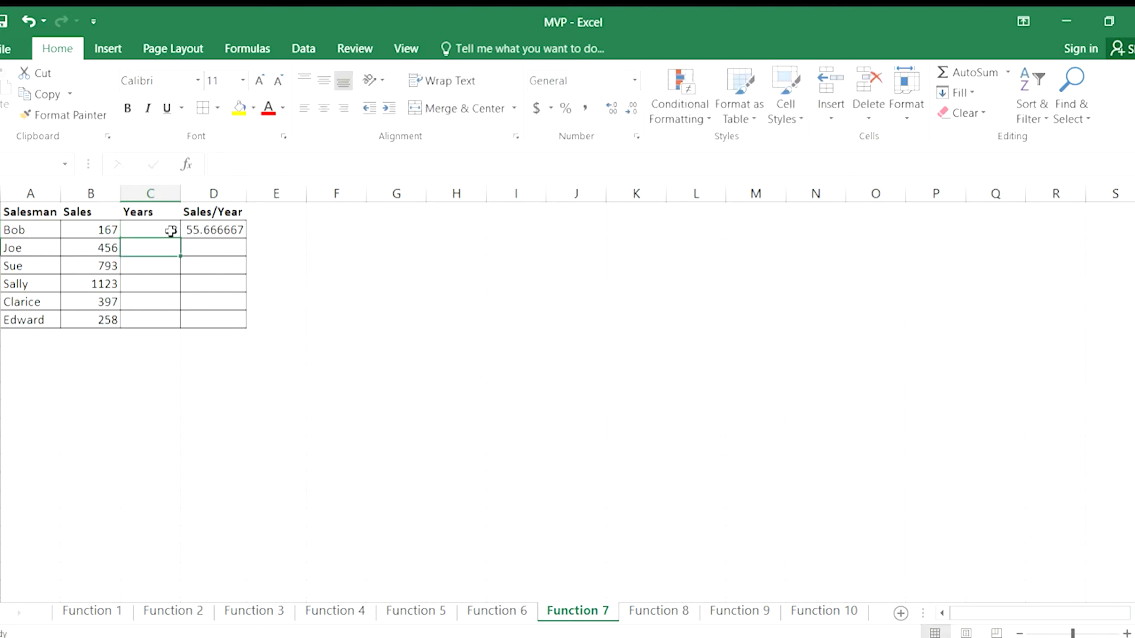
click(214, 231)
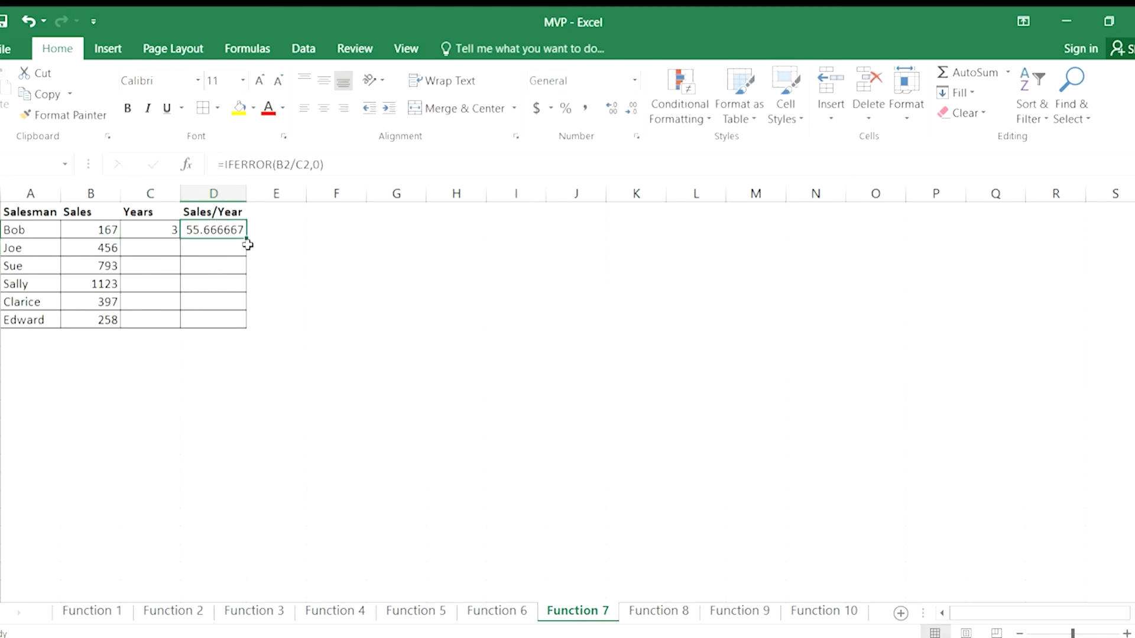
drag(244, 240, 244, 326)
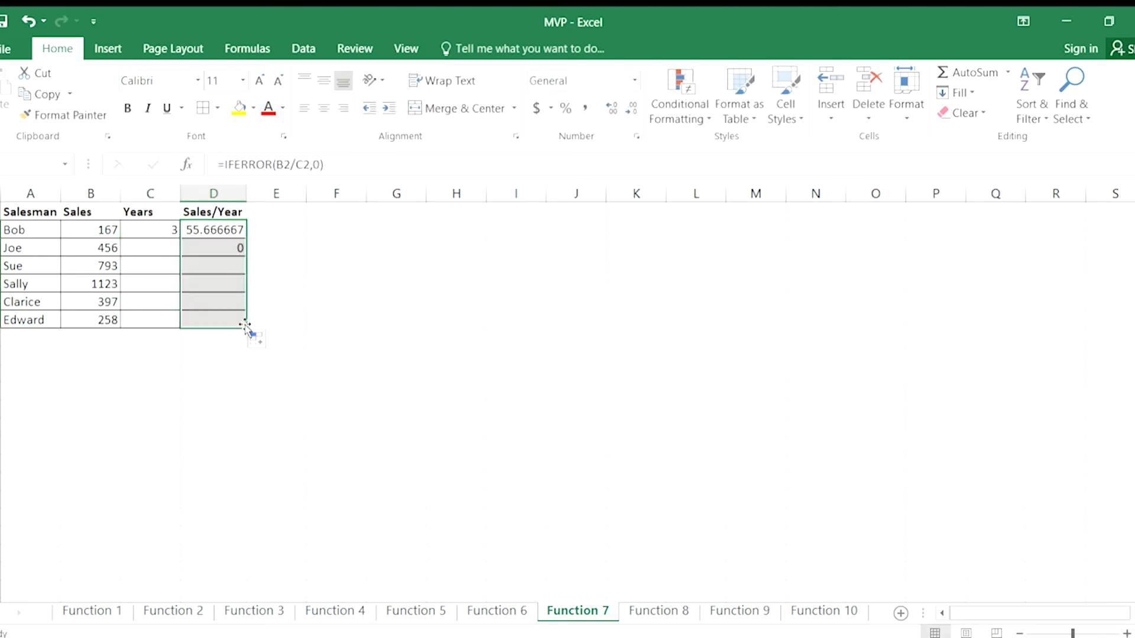
Fill in the Years values 5, 2, 7, 1 and 3 in C3 through C7.
click(146, 244)
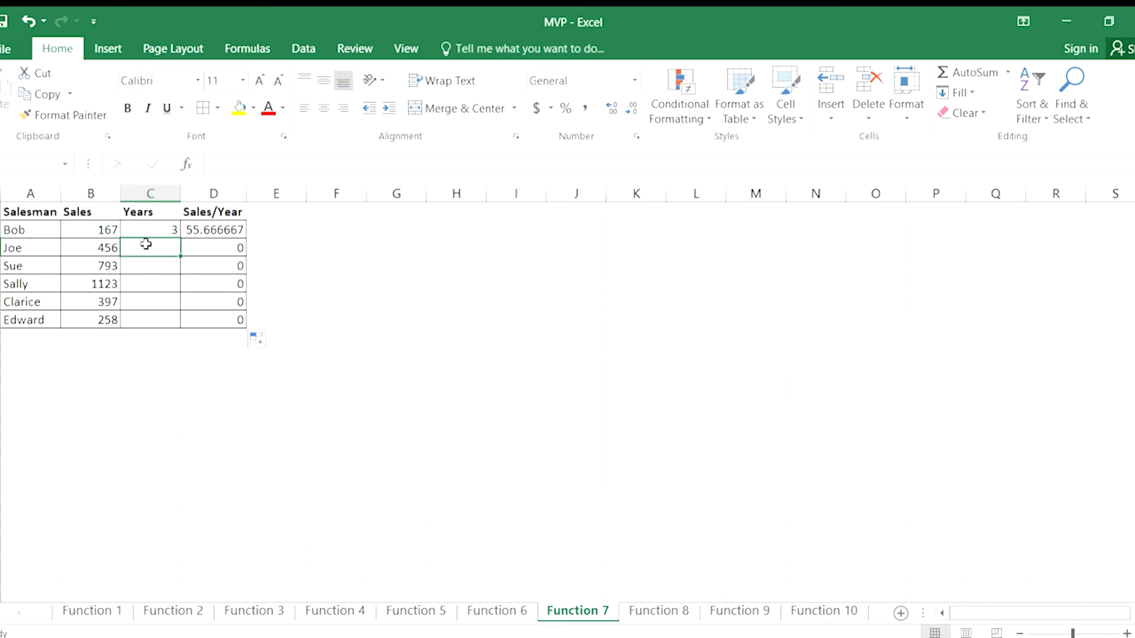
text(5)
key(Return)
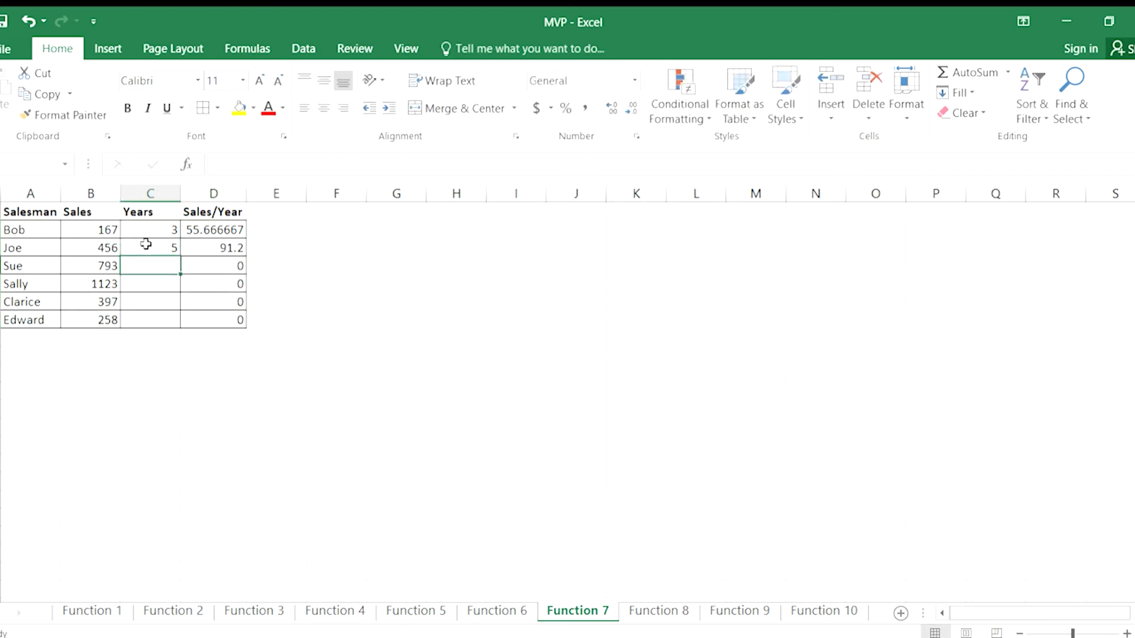
text(2)
key(Return)
text(7)
key(Return)
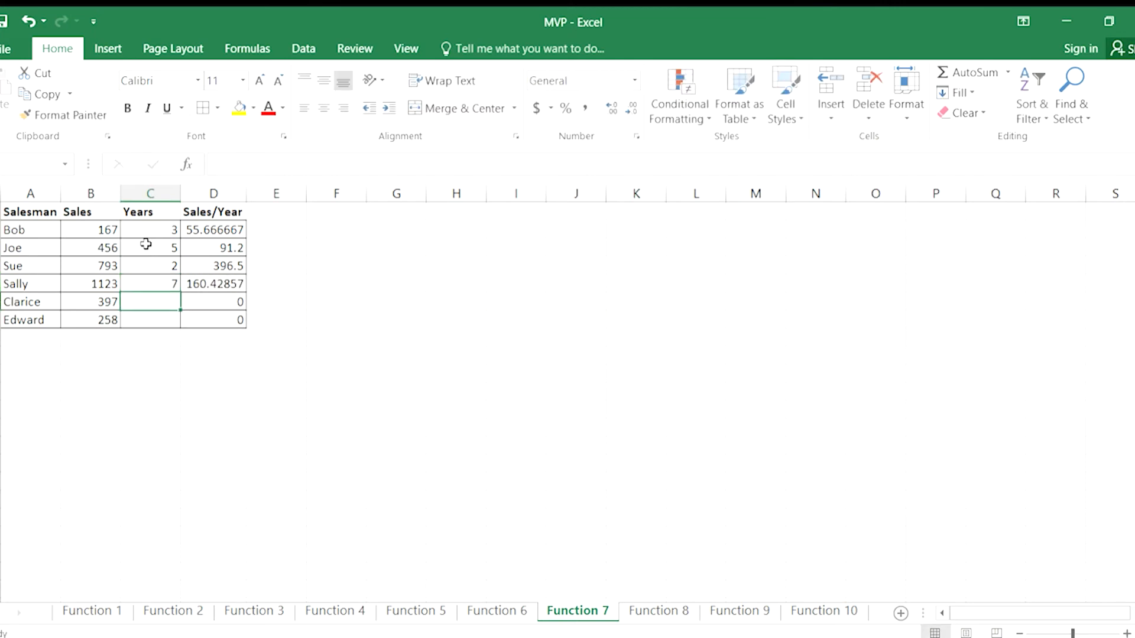
text(1)
key(Return)
text(3)
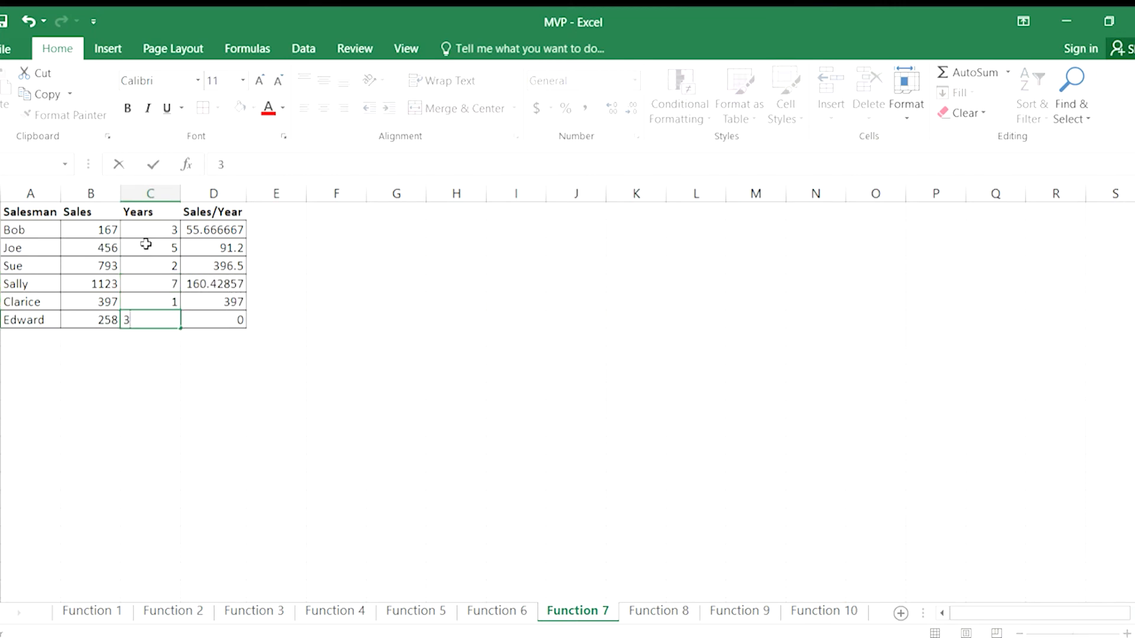
key(Return)
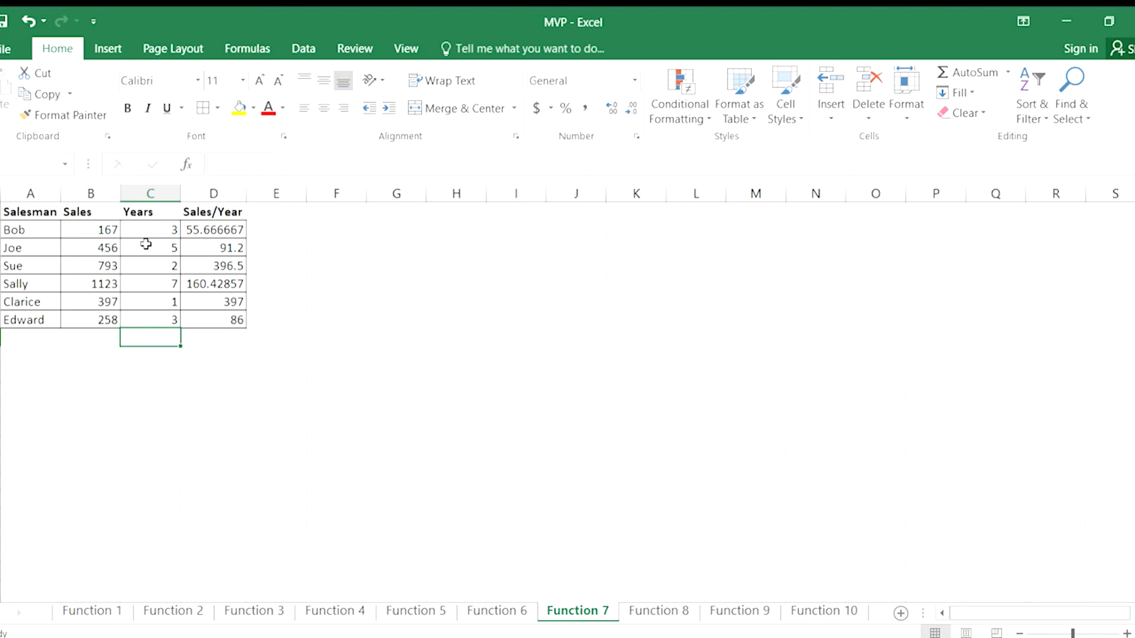
Review the IFERROR formula in D2 and its error value argument without changing it.
click(217, 227)
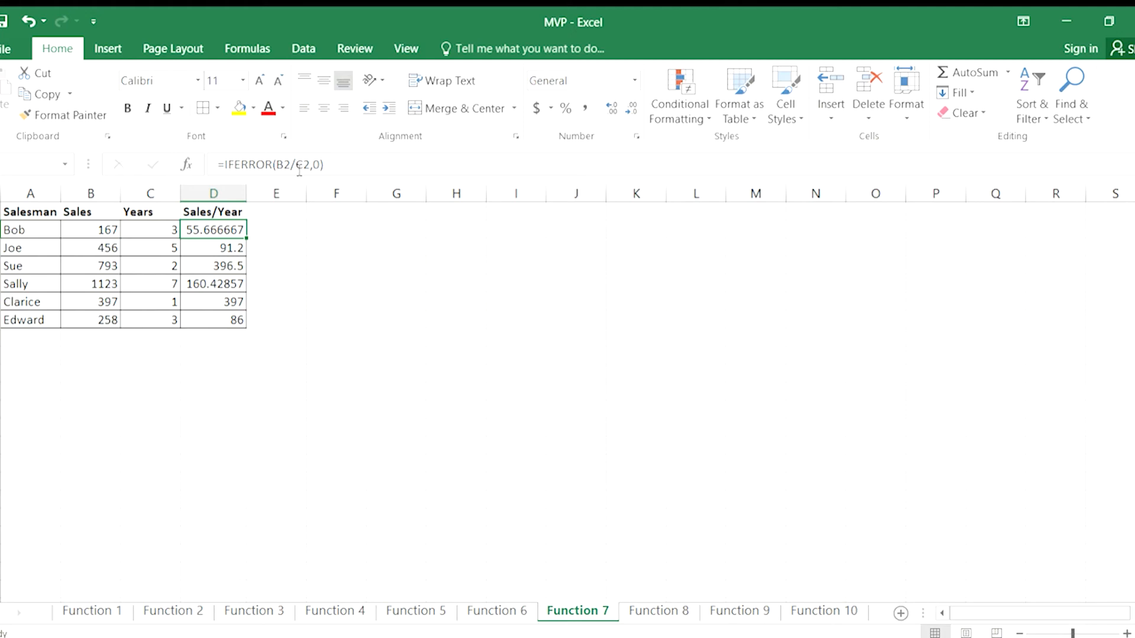
click(318, 167)
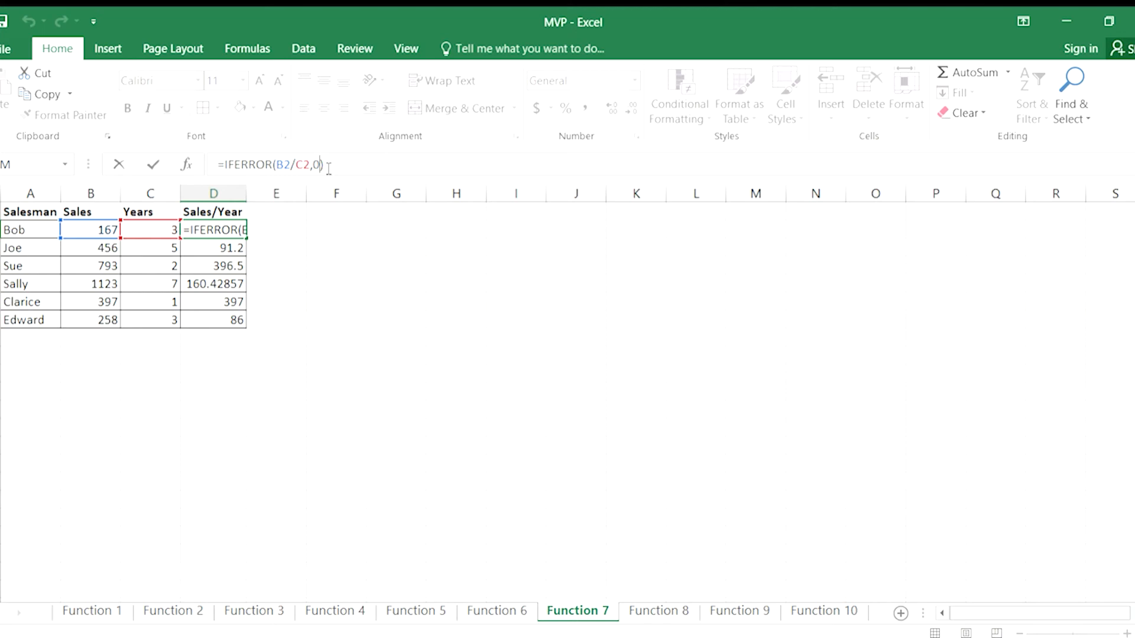
key(Return)
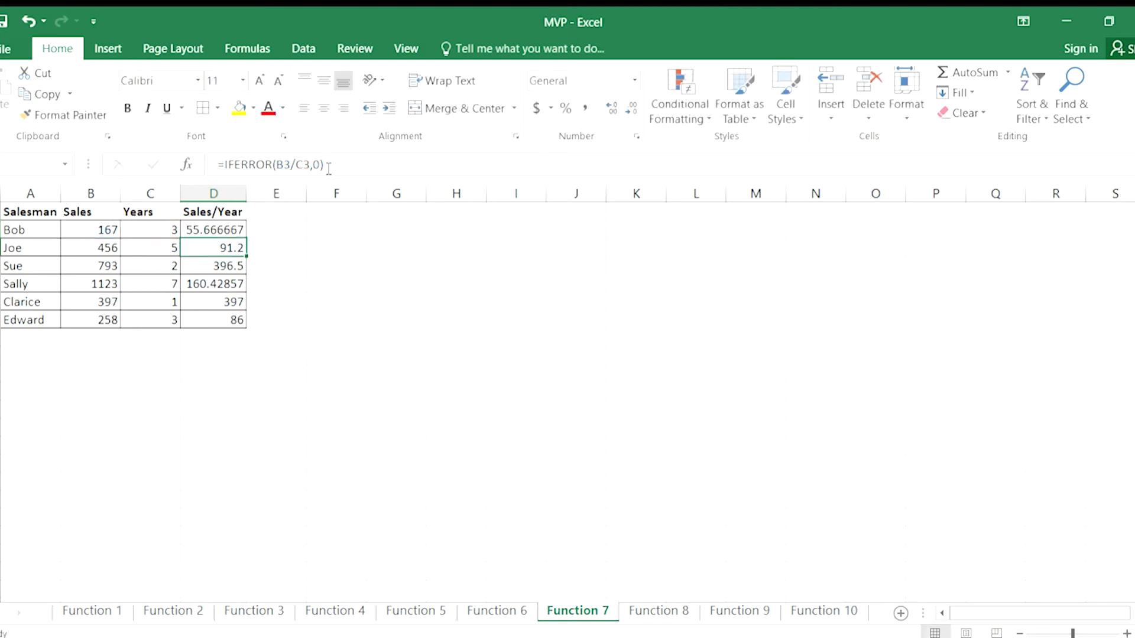
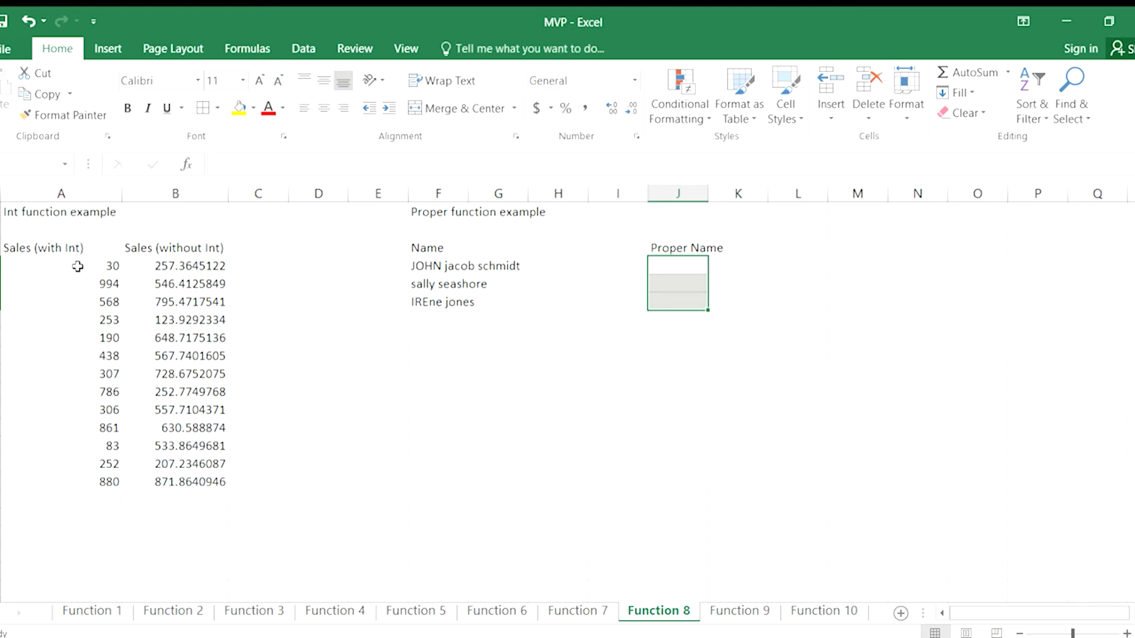
Compare the random-number formulas behind the Sales (with Int) and Sales (without Int) columns.
click(78, 266)
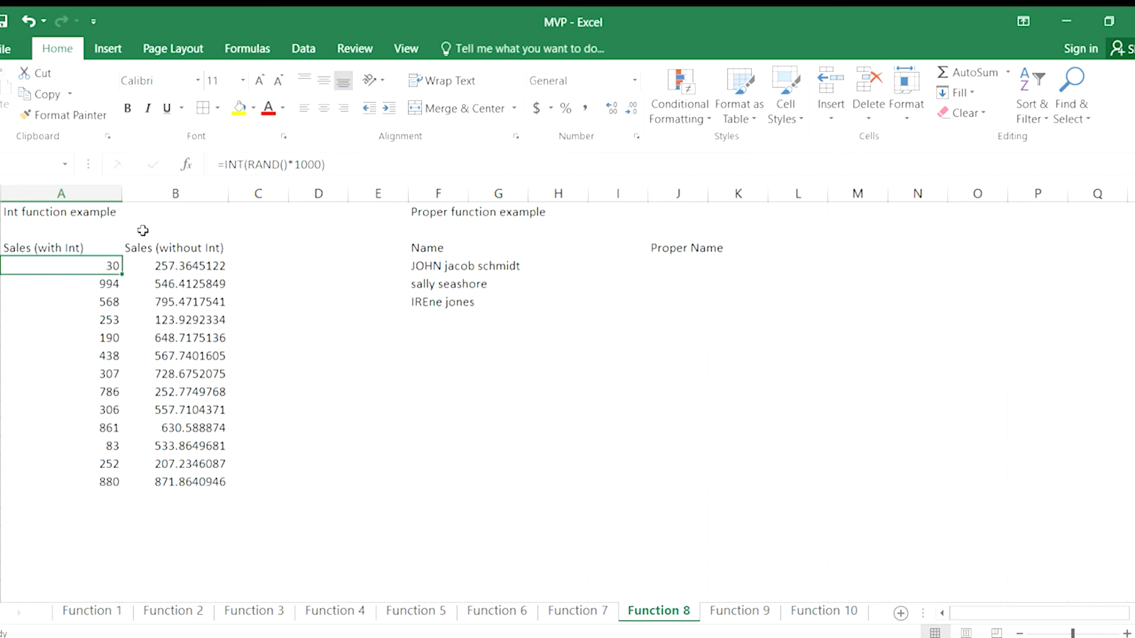
click(84, 285)
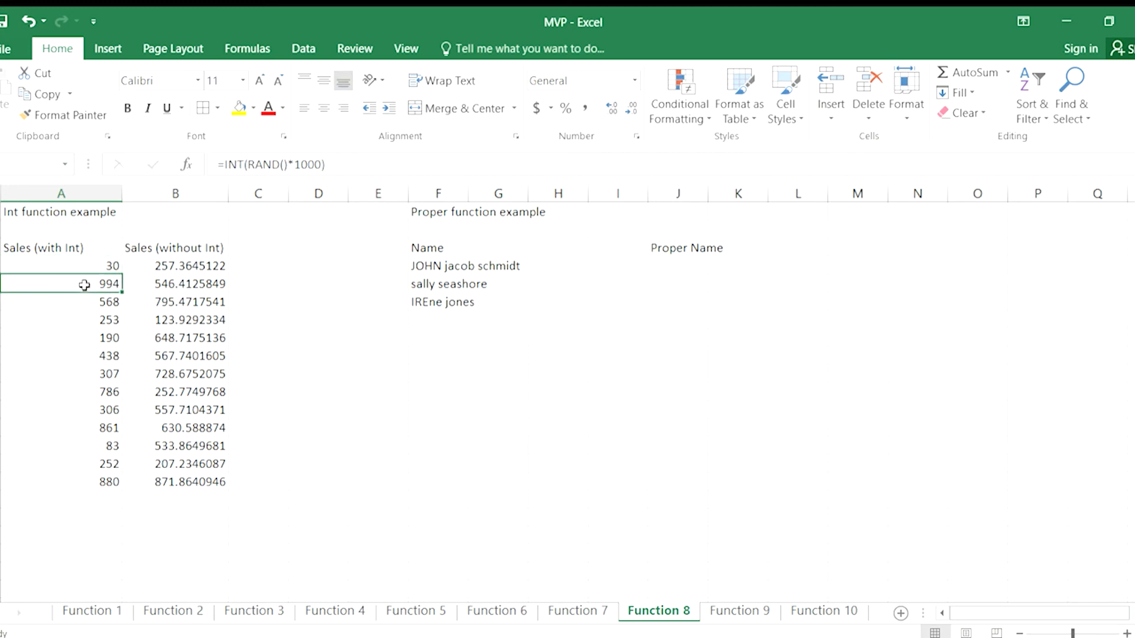
click(85, 304)
click(172, 266)
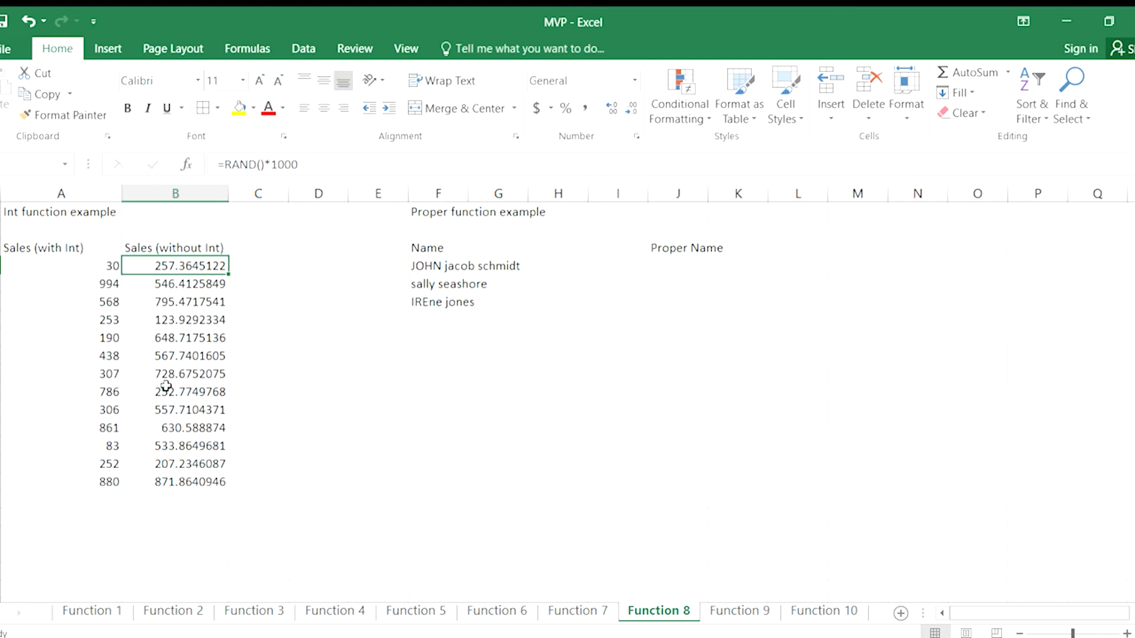
On the Function 7 sheet, wrap the division in D2 in INT so the formula reads =IFERROR(INT(B2/C2),0).
click(578, 611)
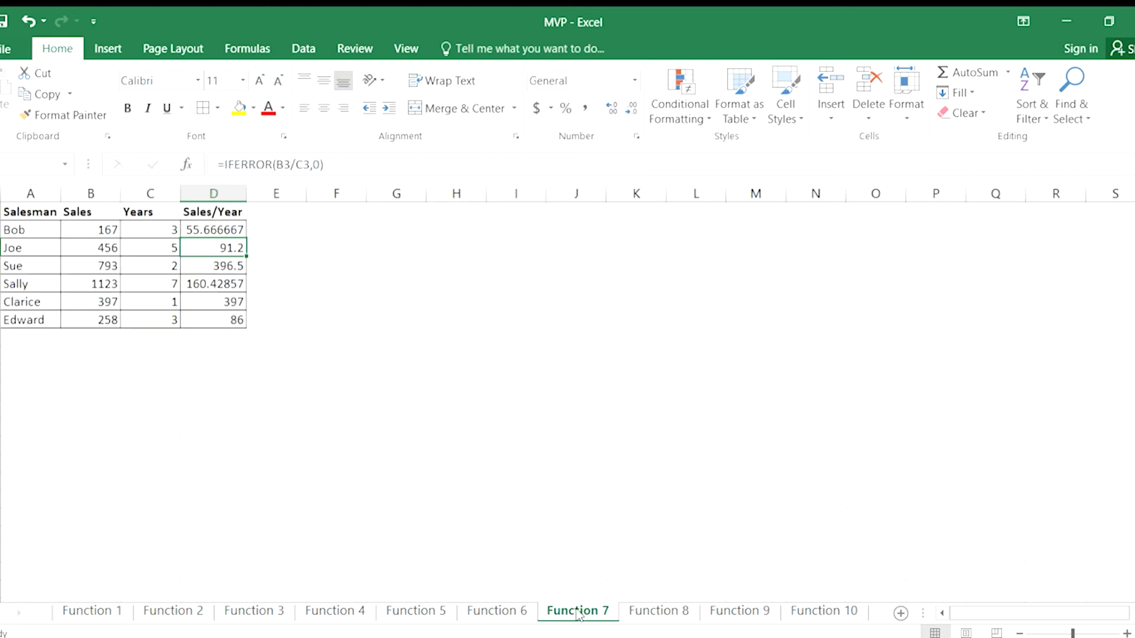
click(198, 231)
double_click(201, 230)
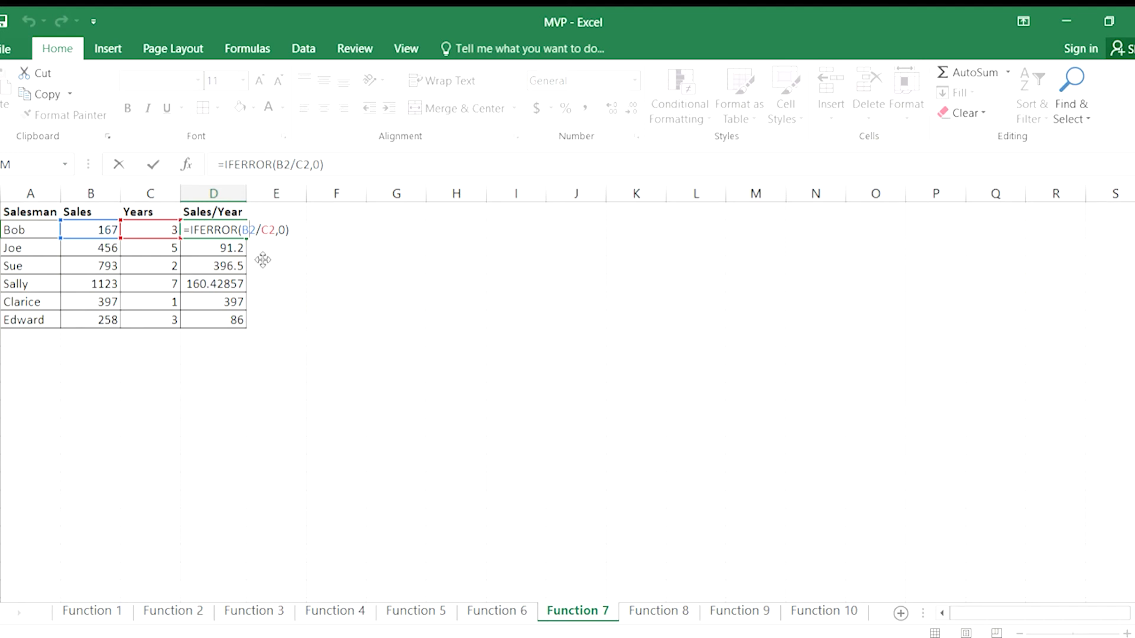
text(int(B2/C2)
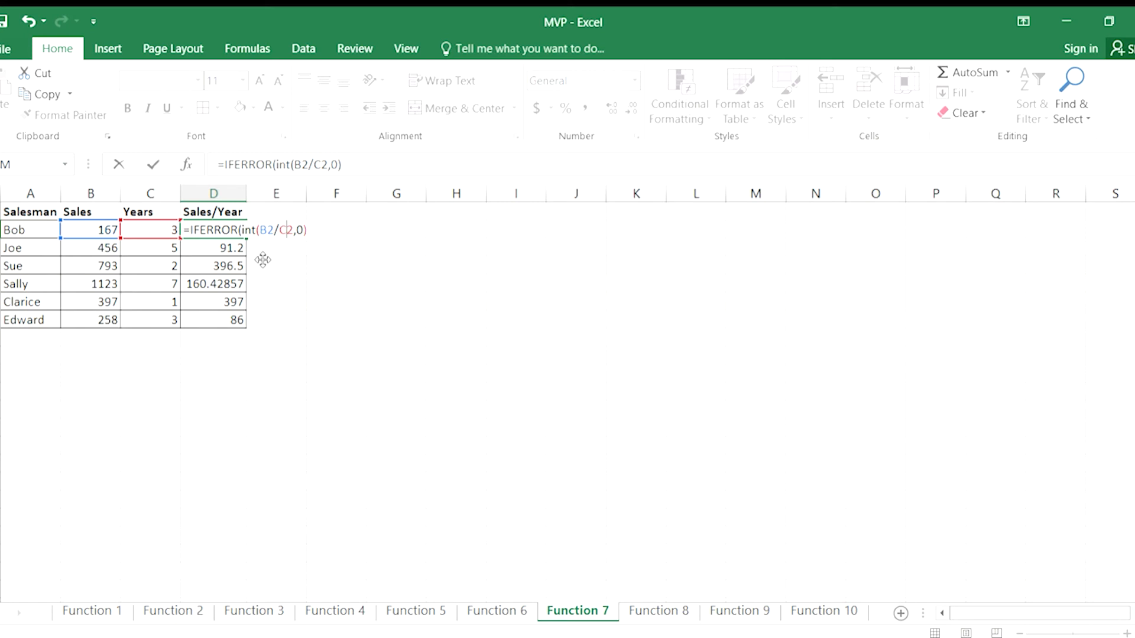
text())
key(Return)
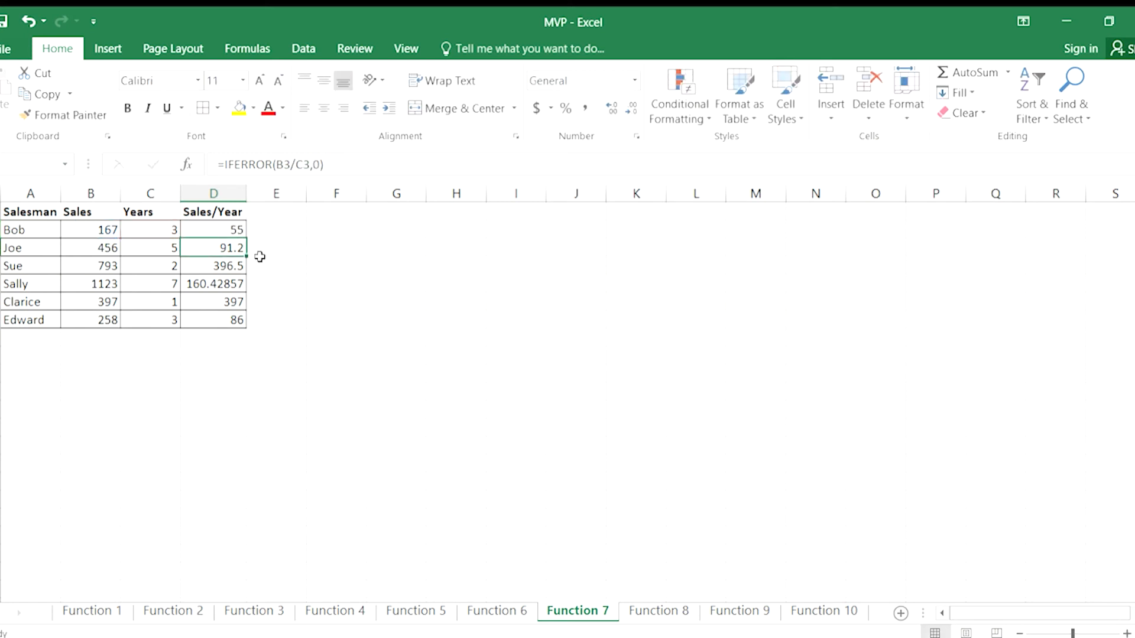
Copy the IFERROR and INT formula from D2 down through D7.
click(220, 225)
drag(246, 240, 252, 324)
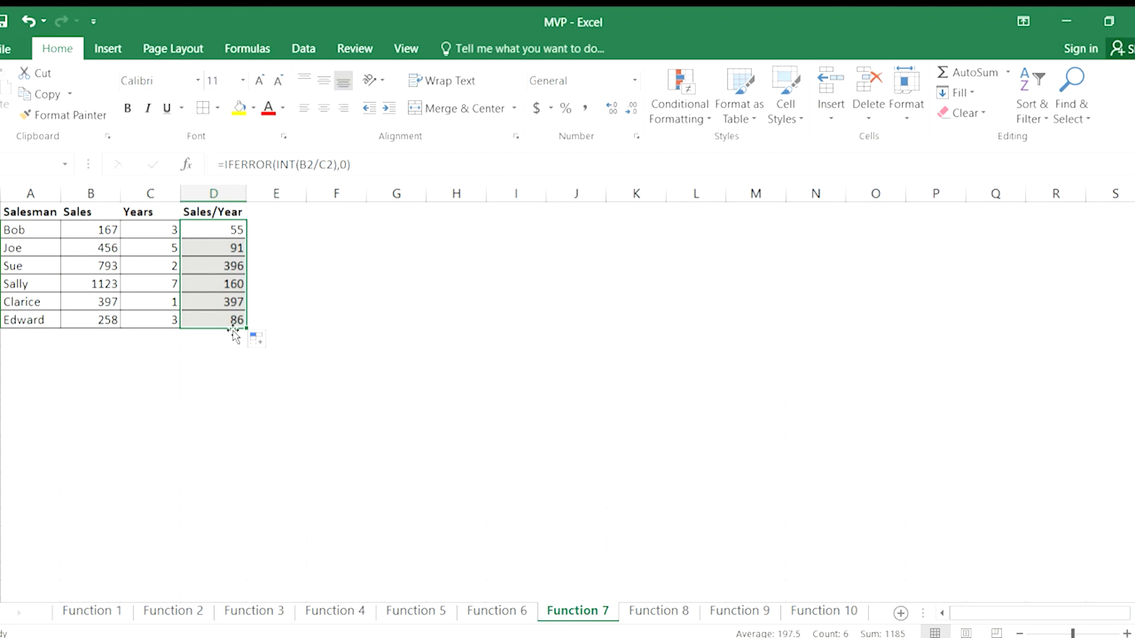
click(217, 249)
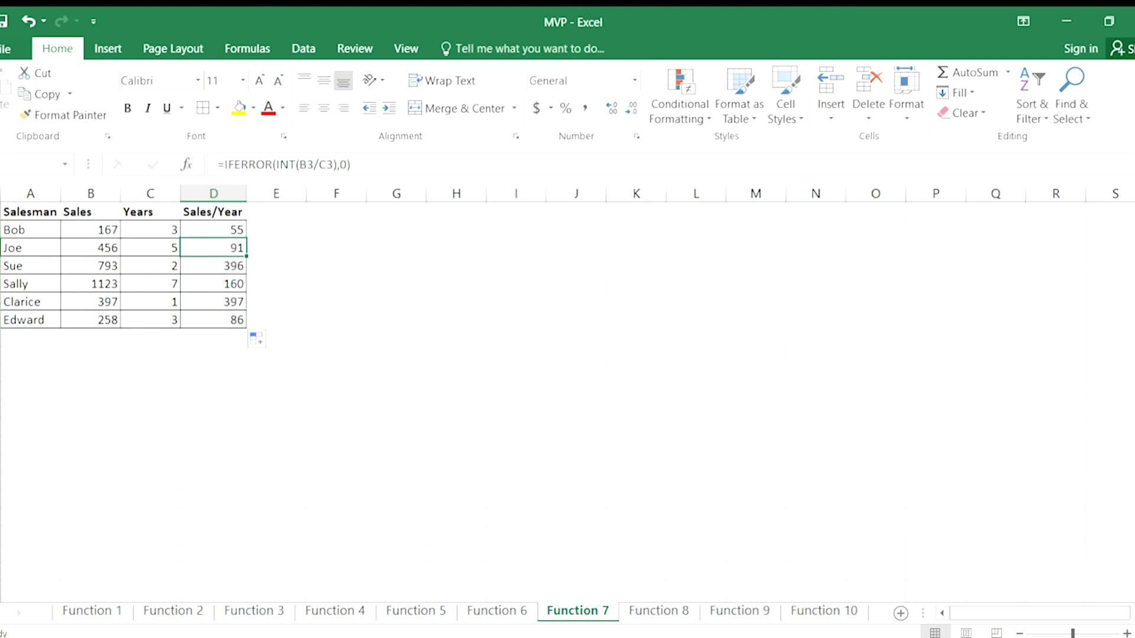
On the Function 8 sheet, enter =PROPER(F4) in J4 and copy it down through J6.
click(659, 613)
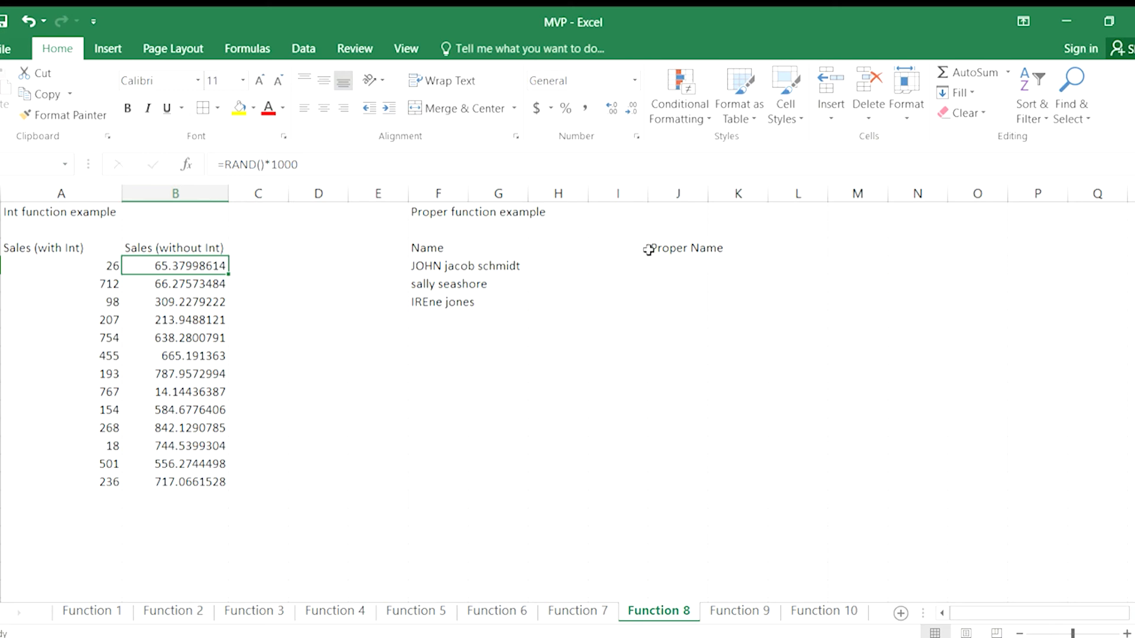
click(688, 267)
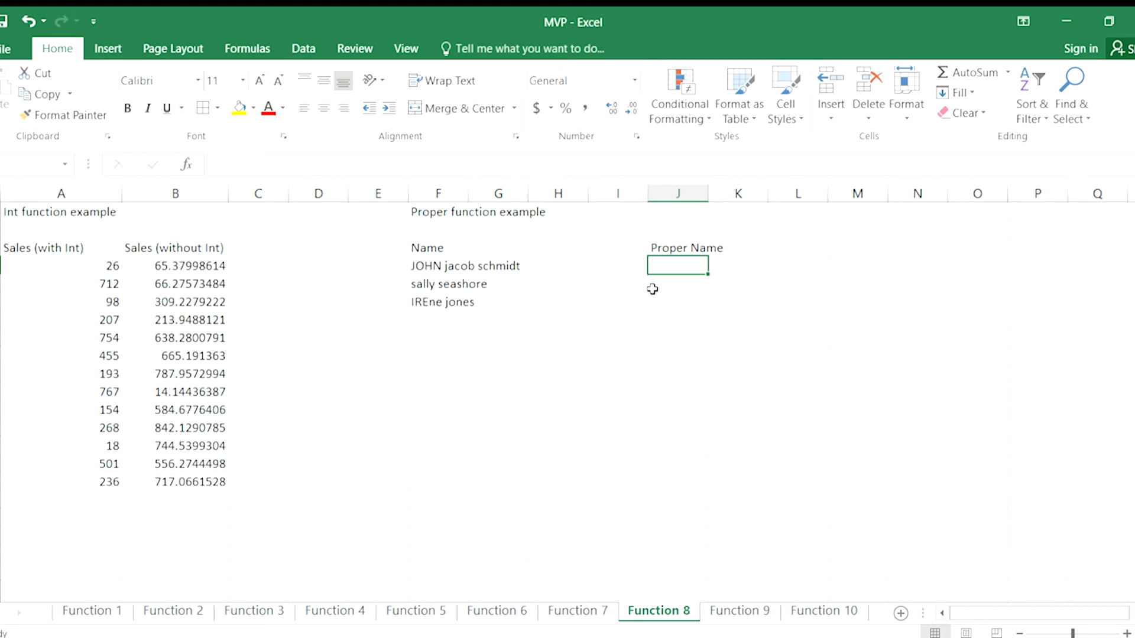
text(=)
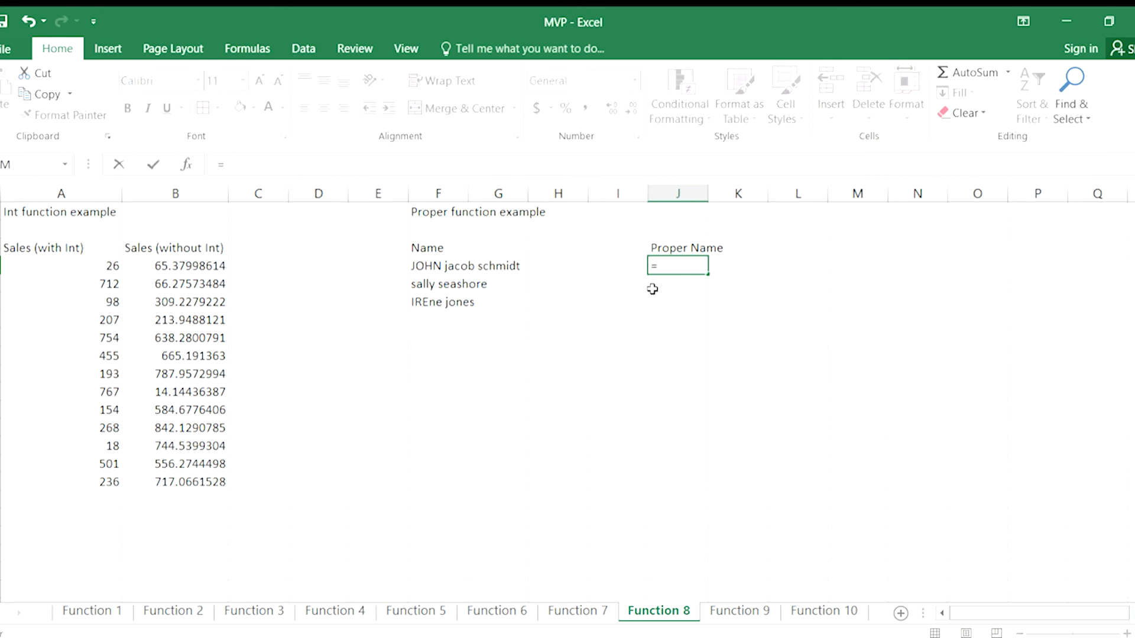
text(proper)
text(()
text(F3))
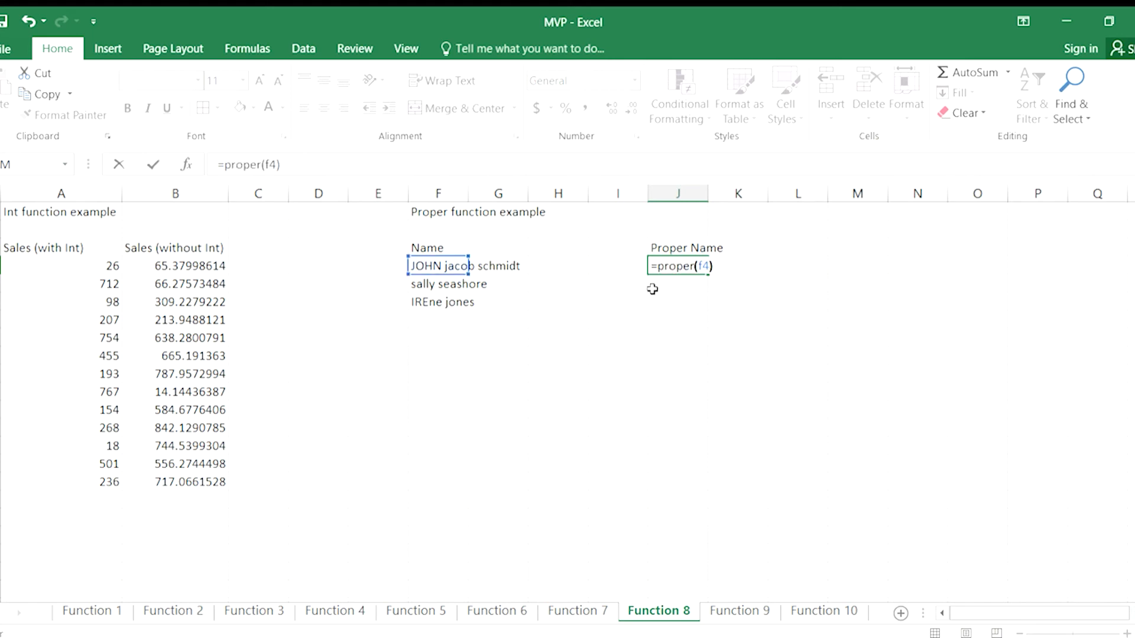
key(Return)
click(661, 267)
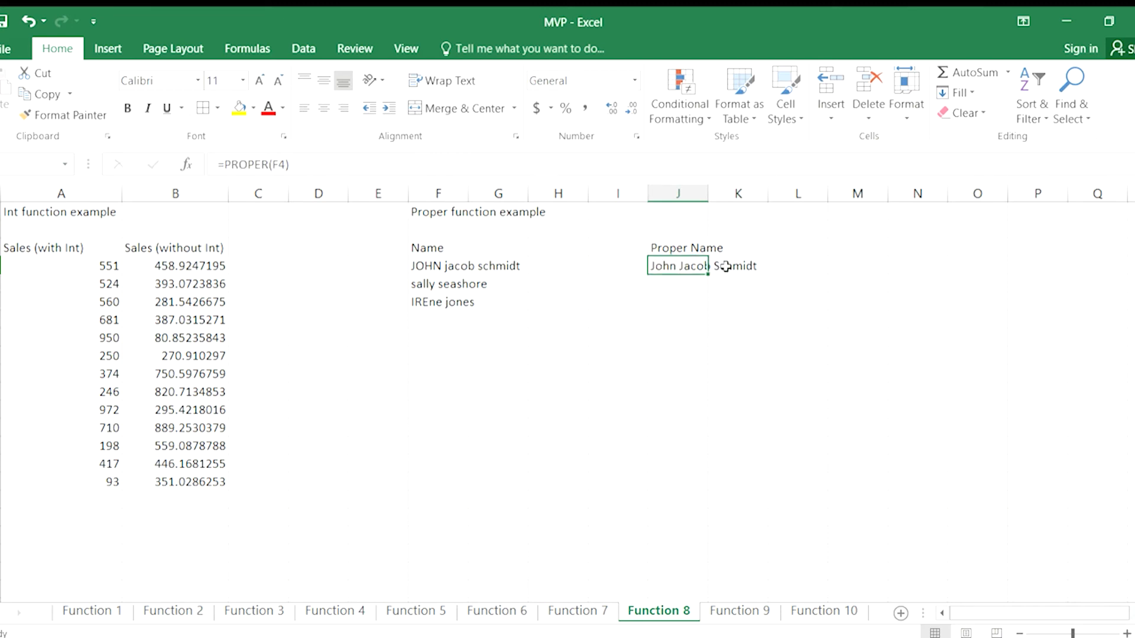
drag(710, 270, 709, 309)
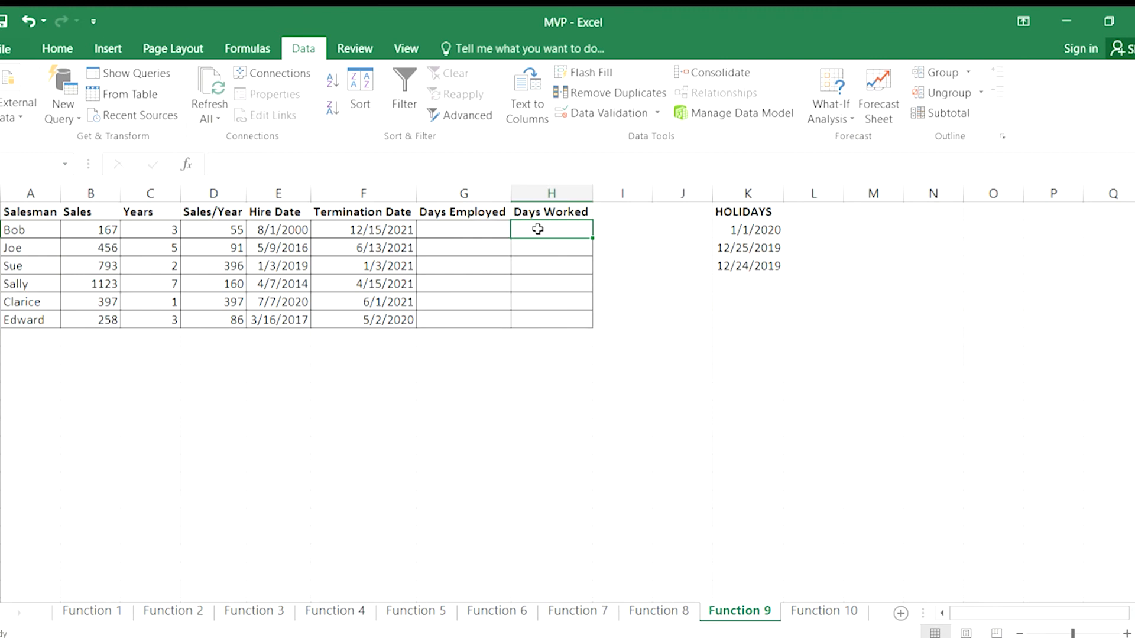
Calculate Days Employed with =DAYS(F2,E2) in G2 and copy the formula down through G7.
click(468, 228)
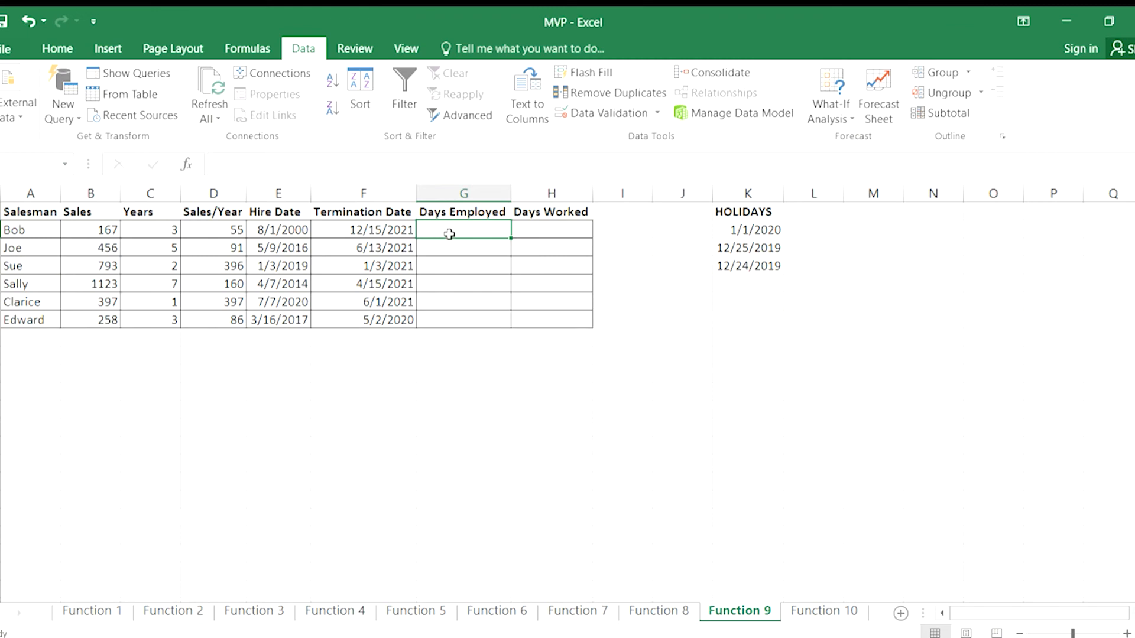
text(=days)
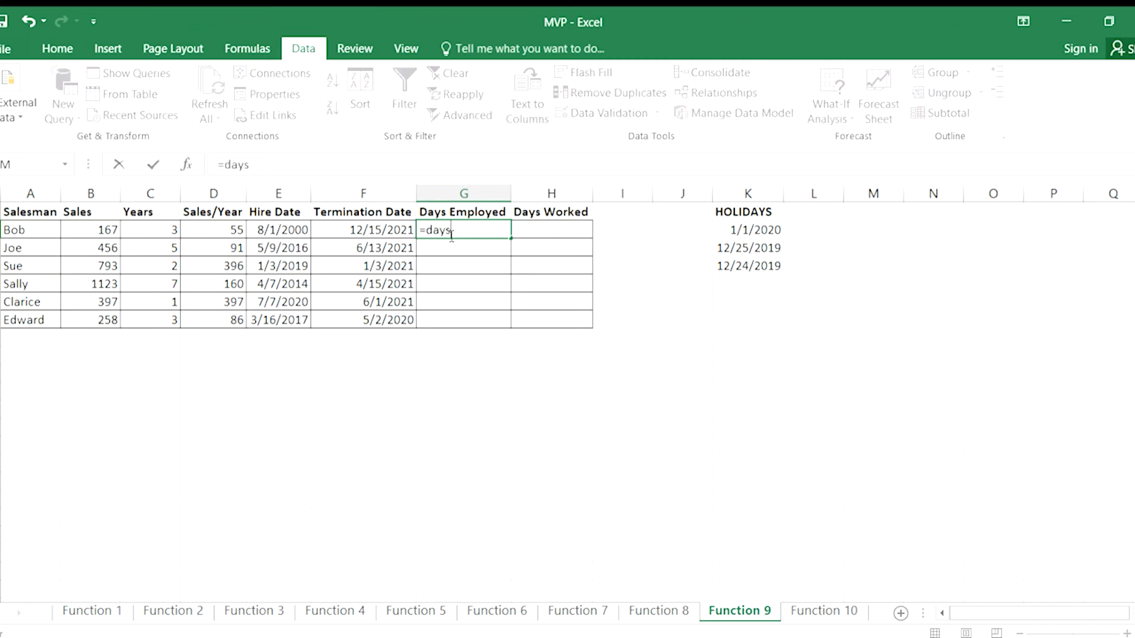
text(()
text(f2)
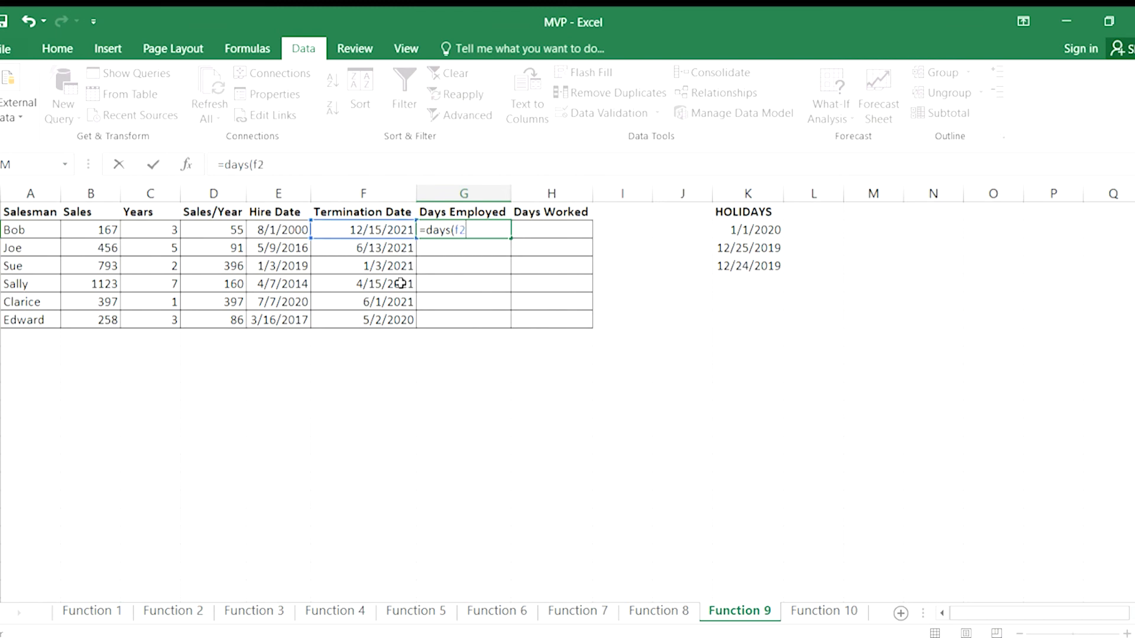
text(,e2))
key(Return)
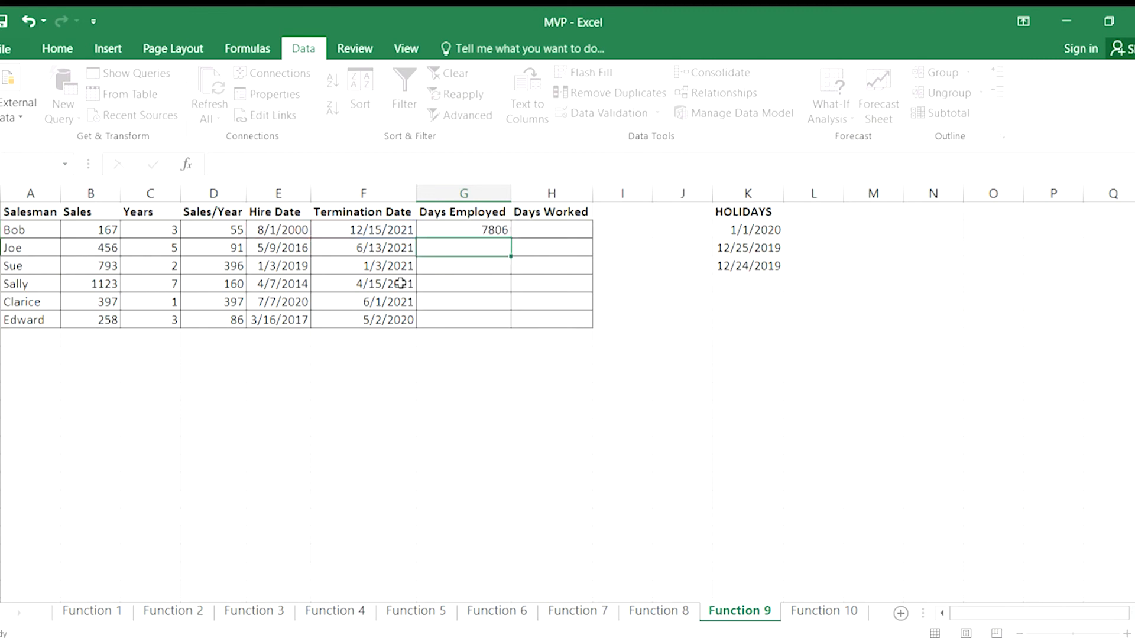
click(476, 231)
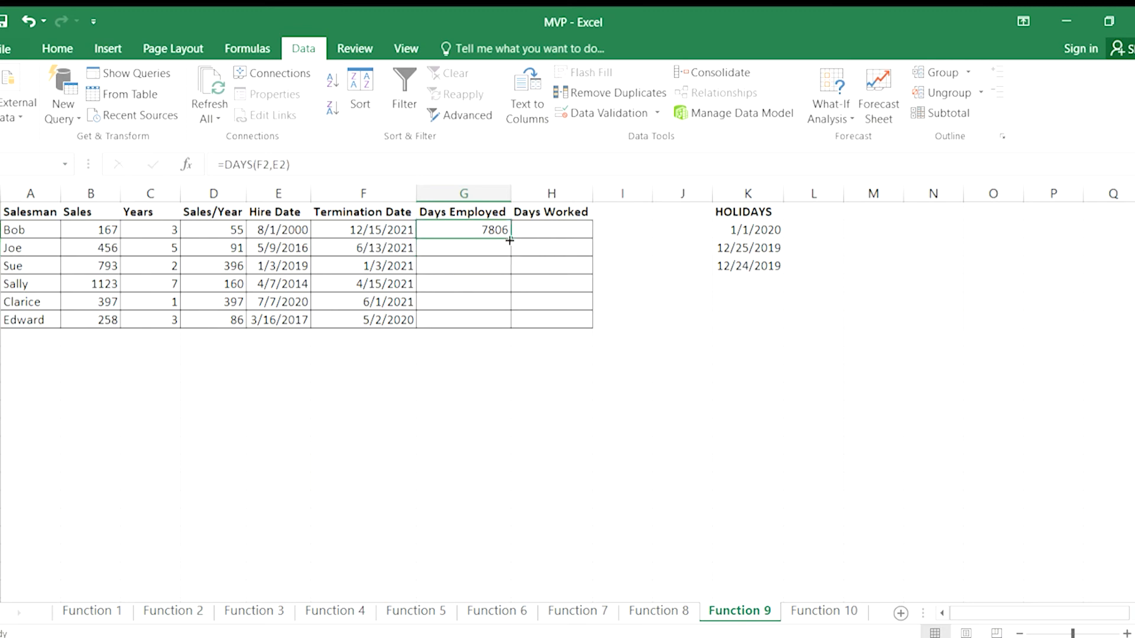
drag(510, 240, 515, 321)
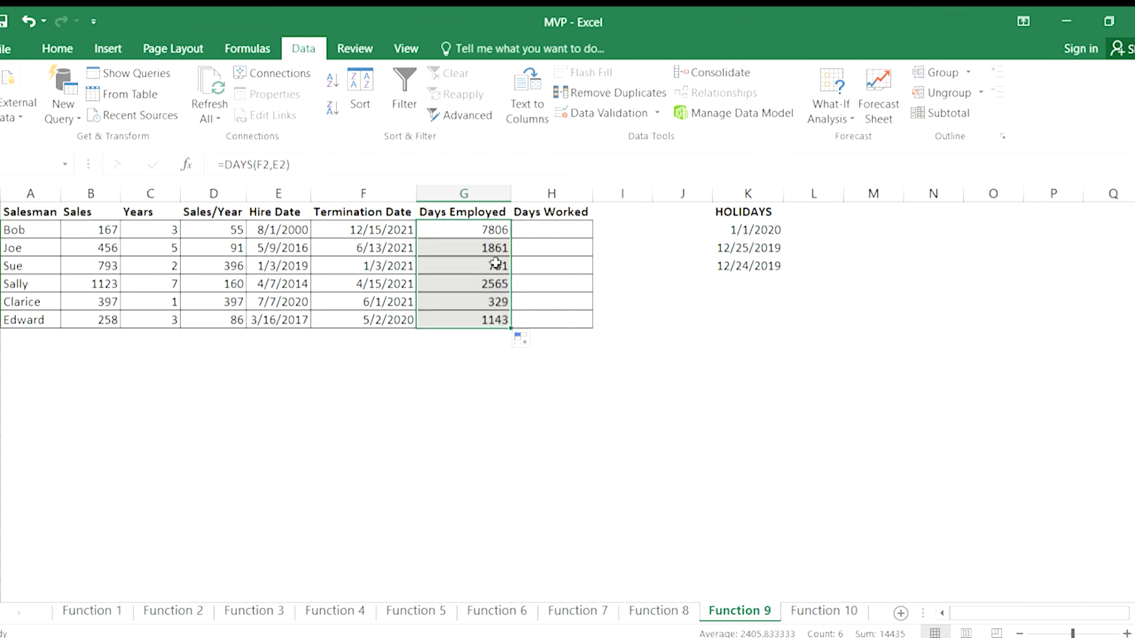
Review the copied DAYS formulas in several rows of the Days Employed column.
click(468, 244)
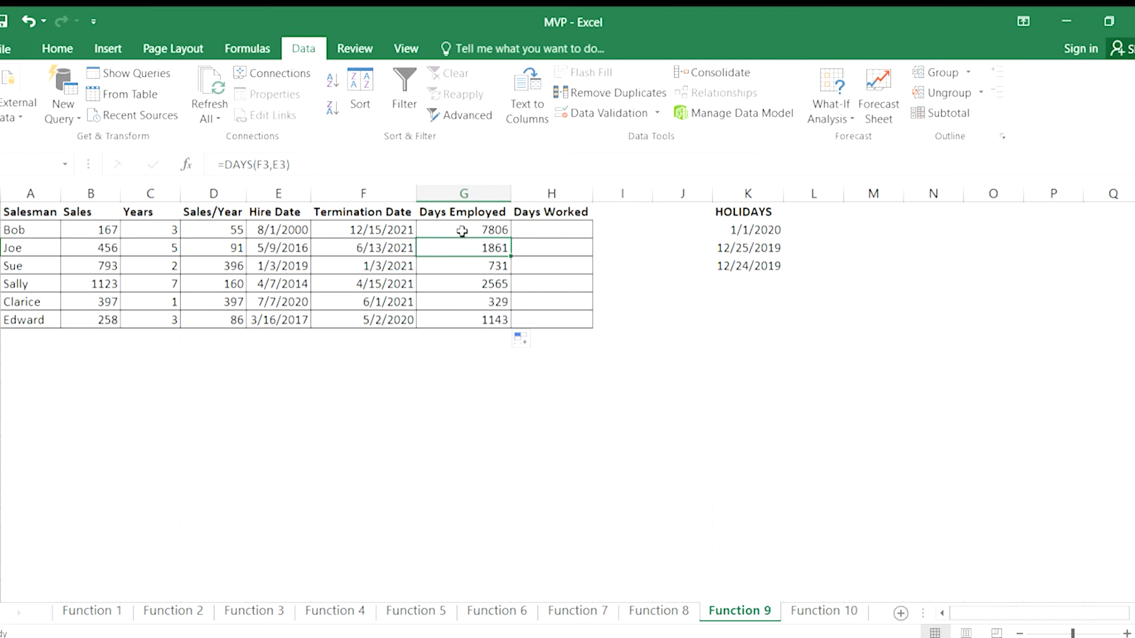
click(460, 229)
click(462, 263)
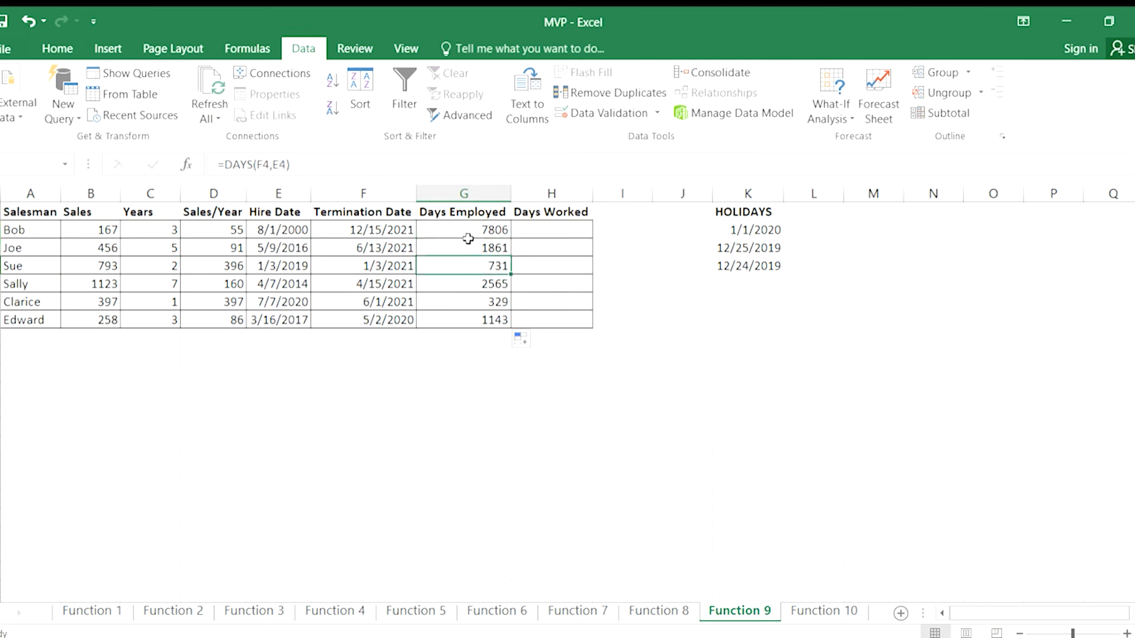
click(466, 231)
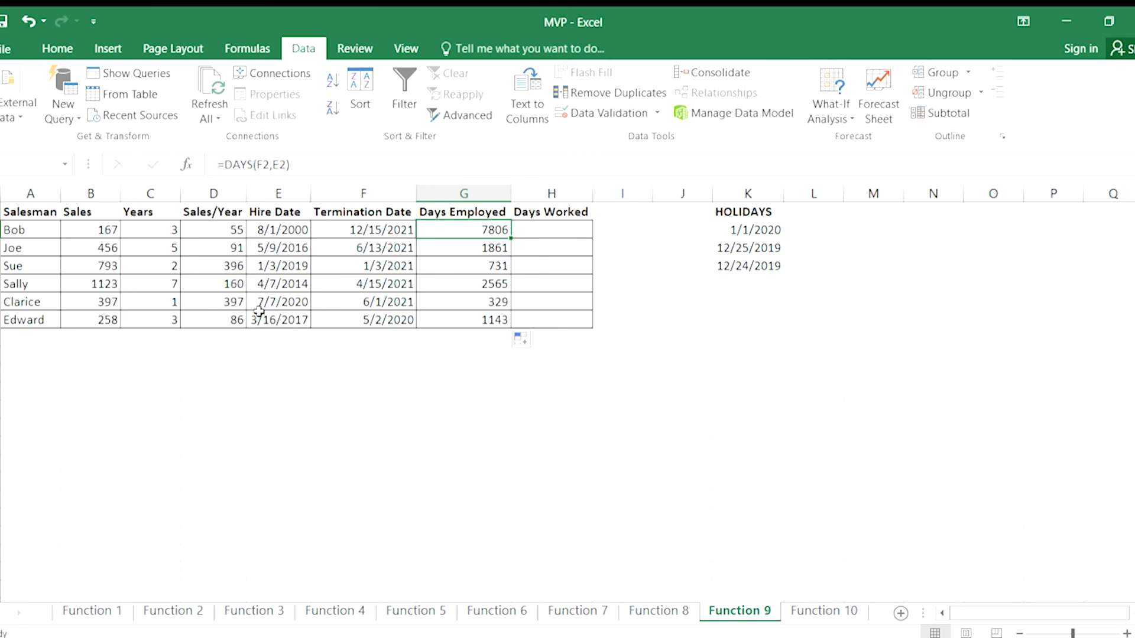
click(476, 319)
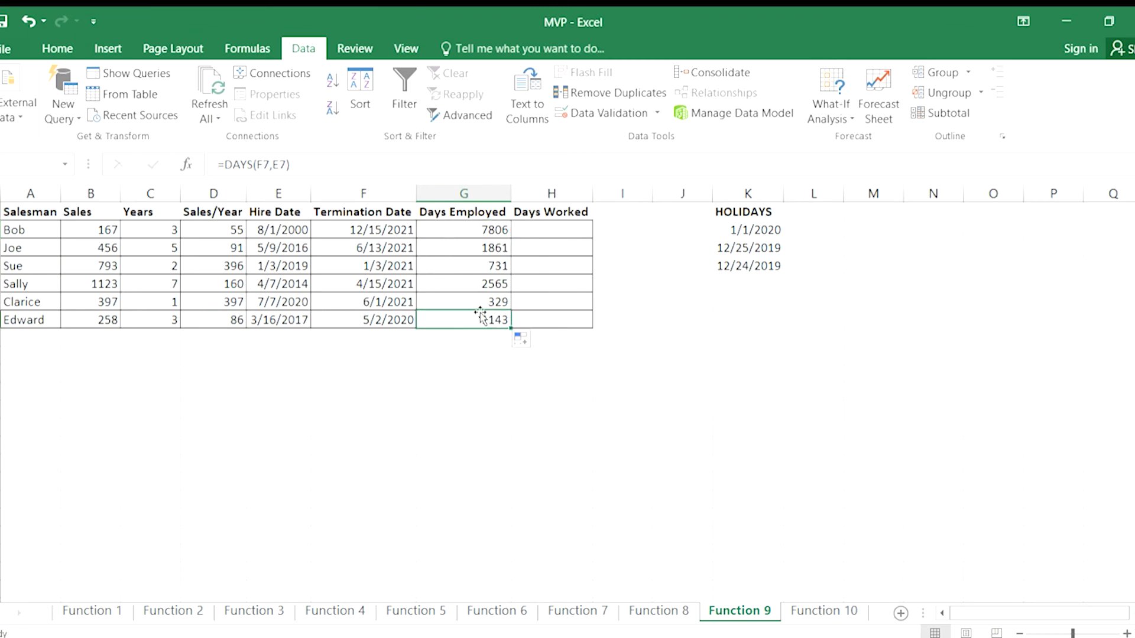
click(478, 302)
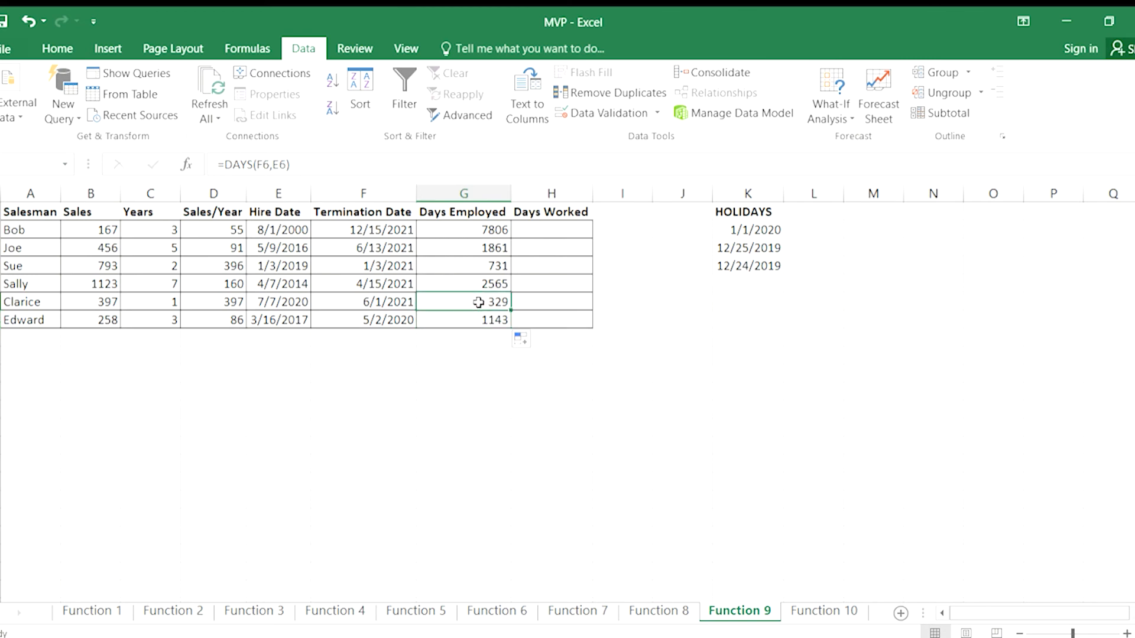
Enter =NETWORKDAYS(E2,F2) in H2 to calculate the first salesman's Days Worked.
click(544, 231)
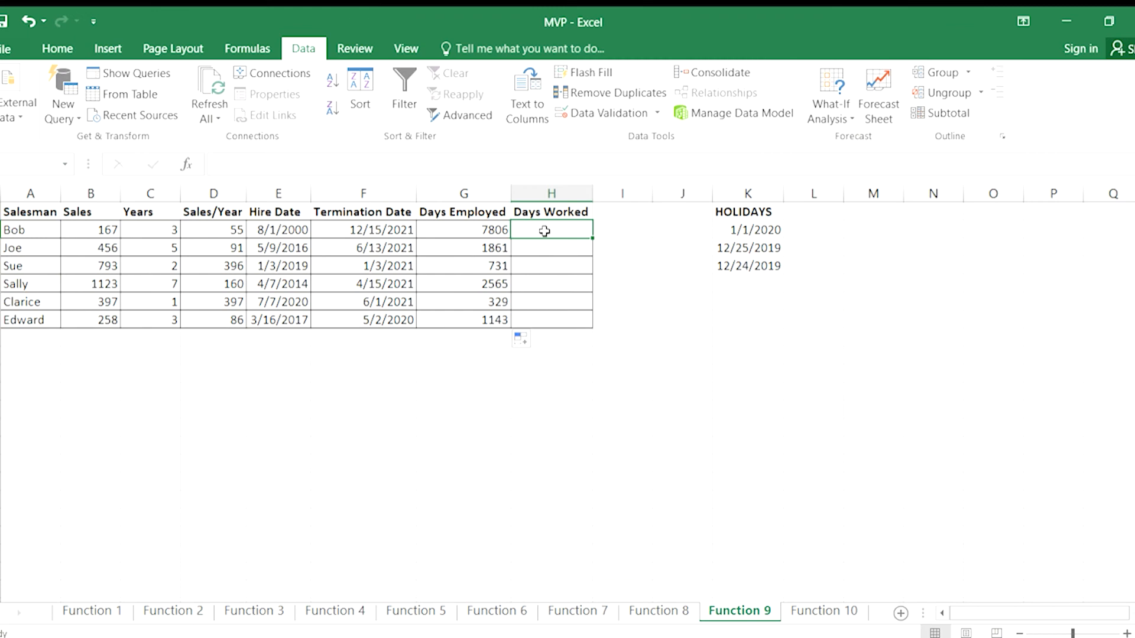
text(=netwo)
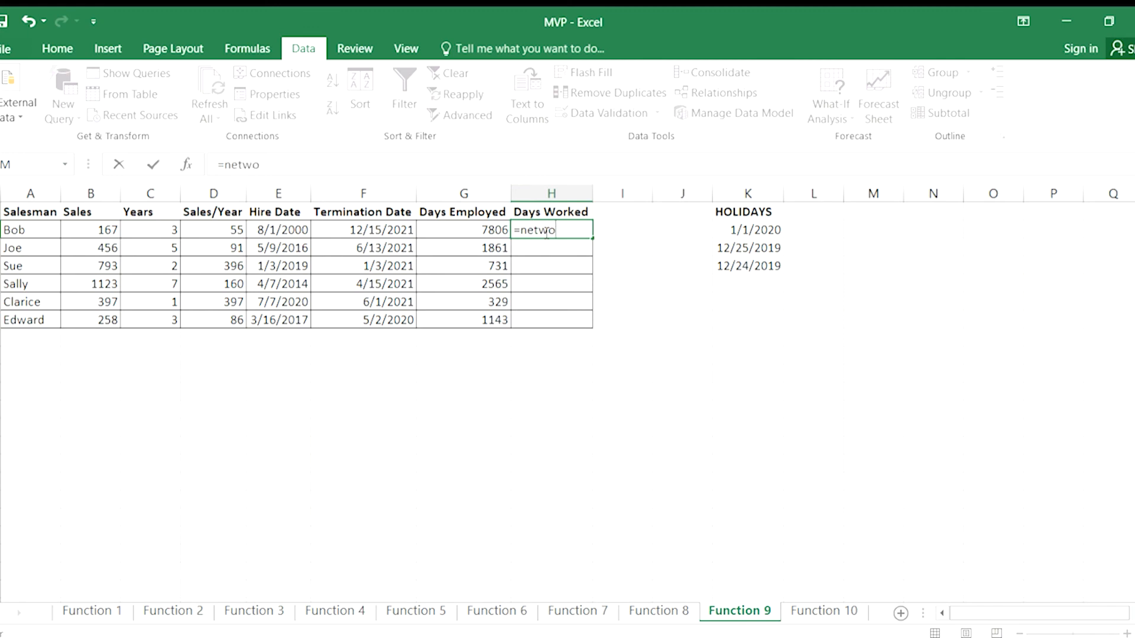
text(rkdays(e2,)
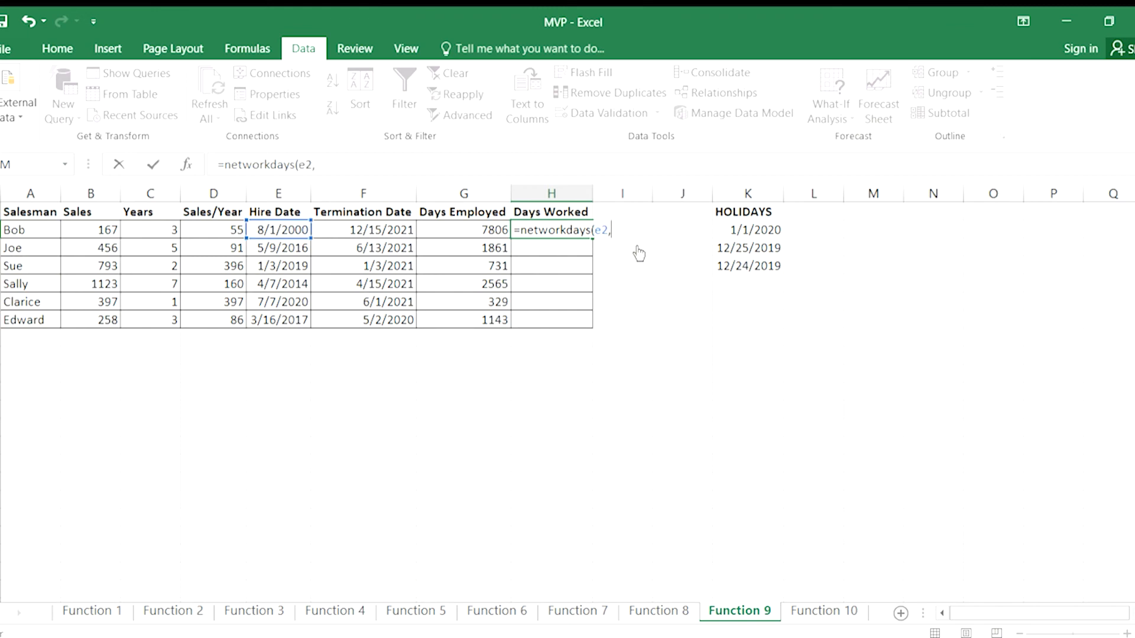
text(f2)
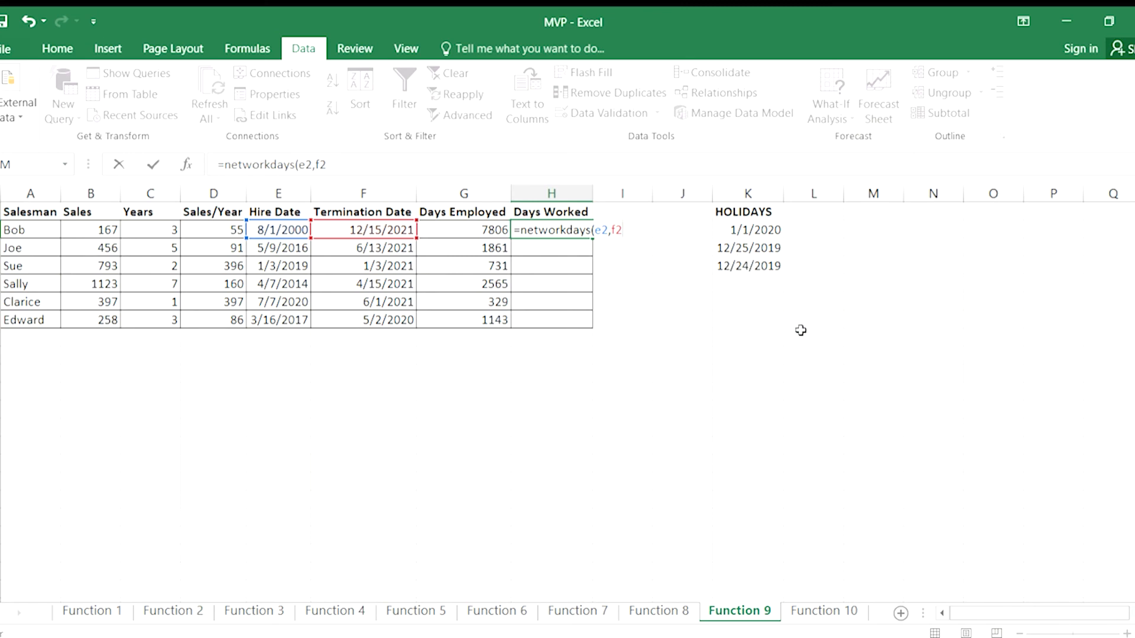
text())
key(Return)
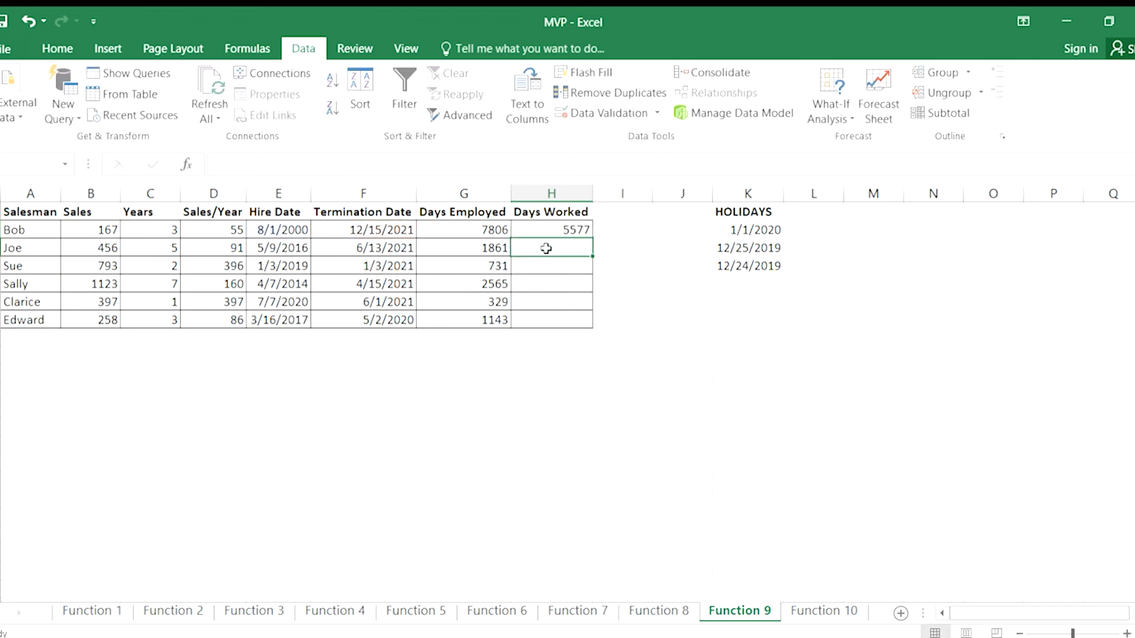
Copy the NETWORKDAYS formula from H2 down through H7 and inspect its arguments in H2 without editing.
click(571, 232)
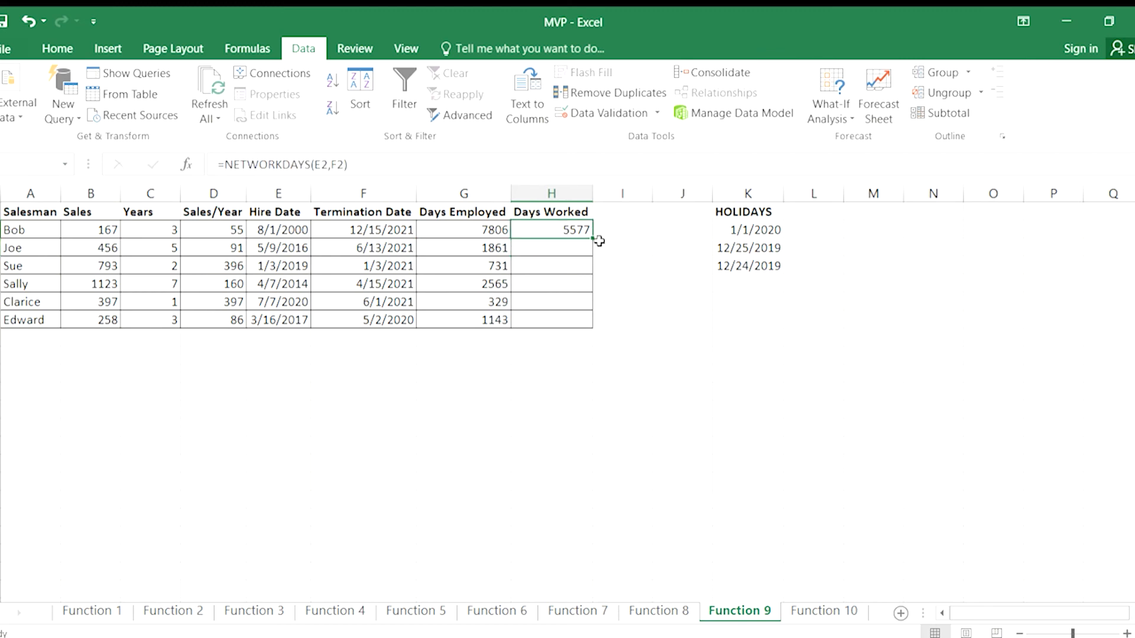
drag(593, 238, 592, 326)
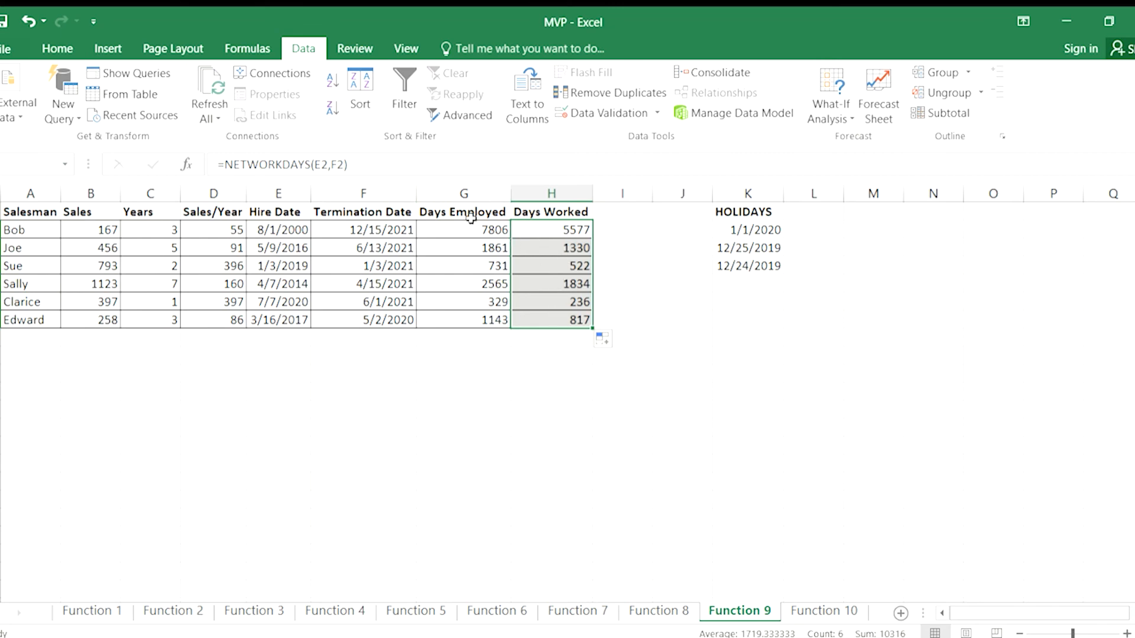
double_click(565, 229)
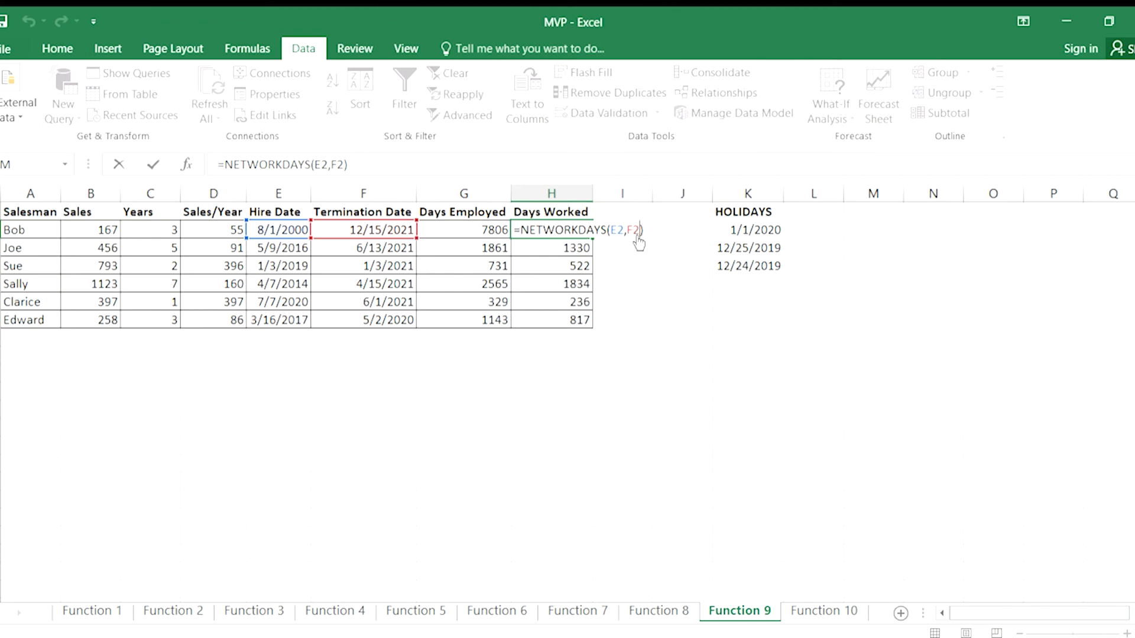
key(Escape)
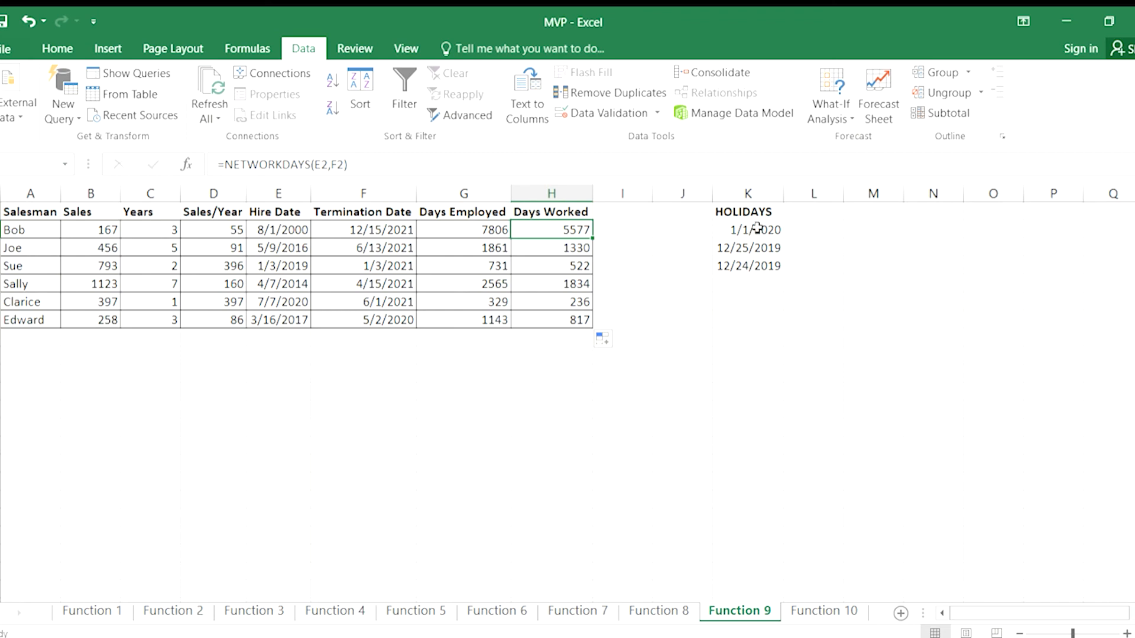
Review the copied NETWORKDAYS formulas in the Days Worked column and the DAYS formula in G7.
click(533, 260)
click(535, 278)
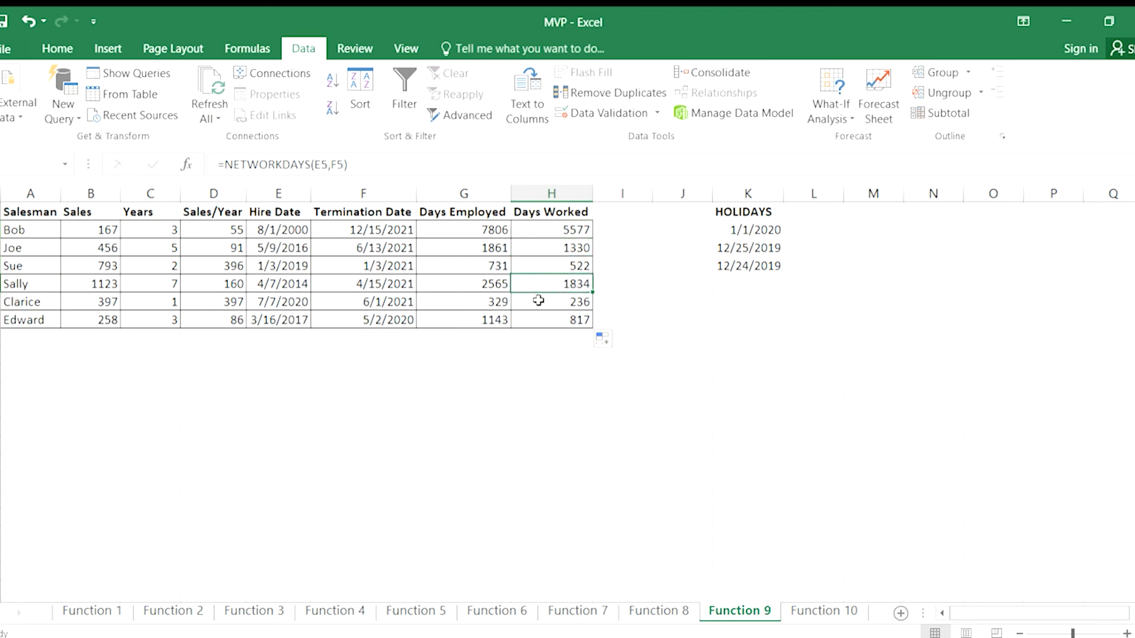
click(464, 333)
click(458, 318)
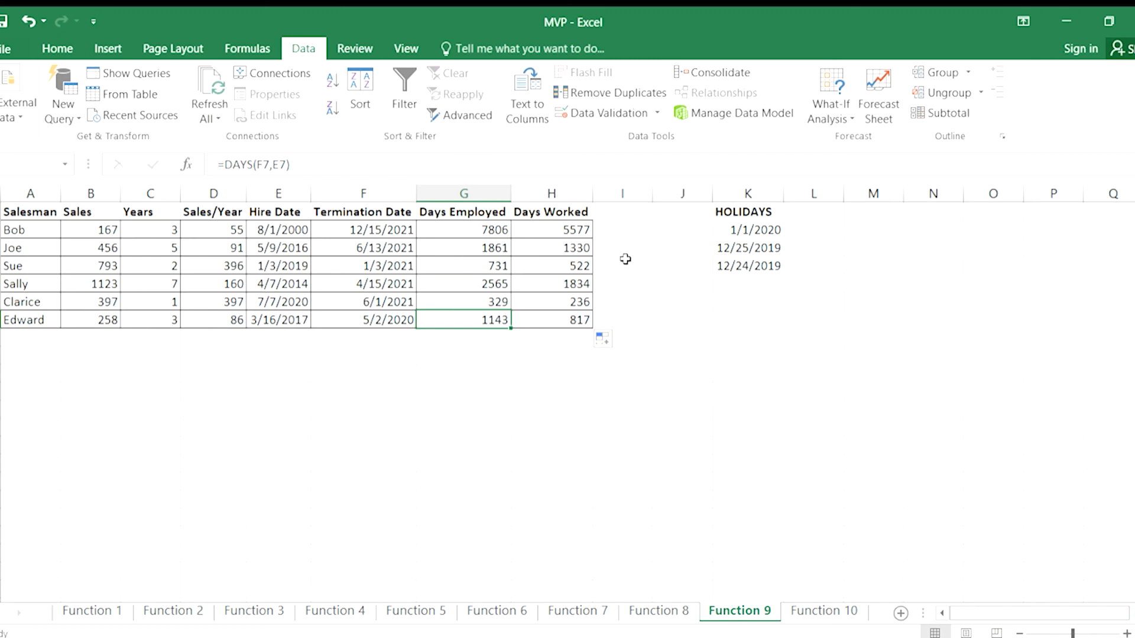
Name cell A6 after the salesperson it contains, and assign the name holidays to the date range K2:K4.
click(43, 302)
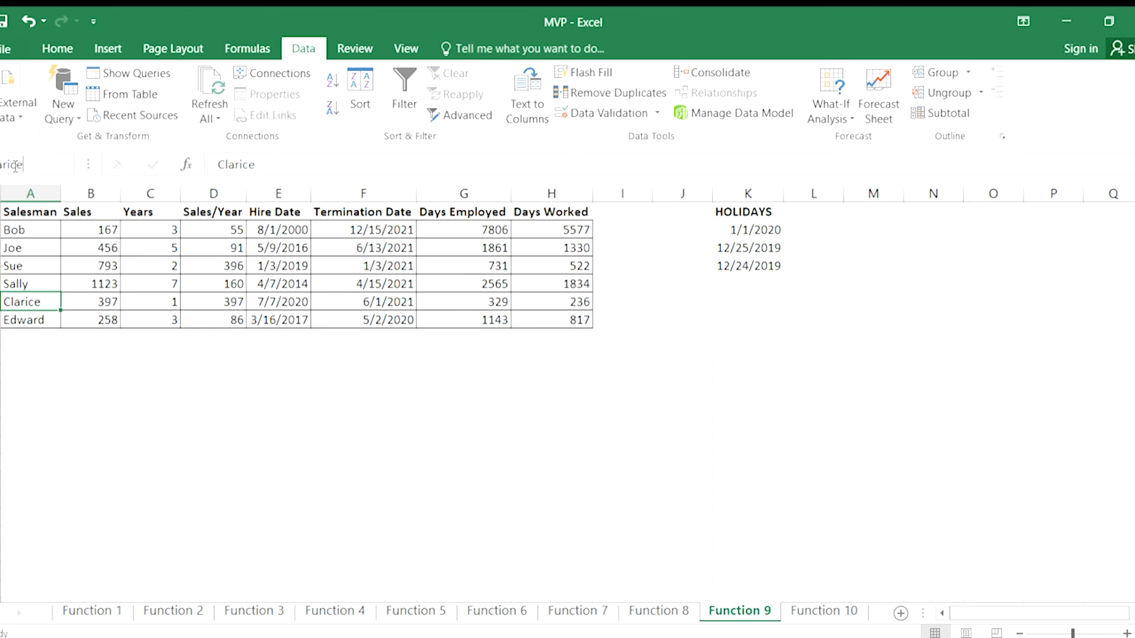
key(Return)
click(754, 228)
drag(754, 228, 746, 262)
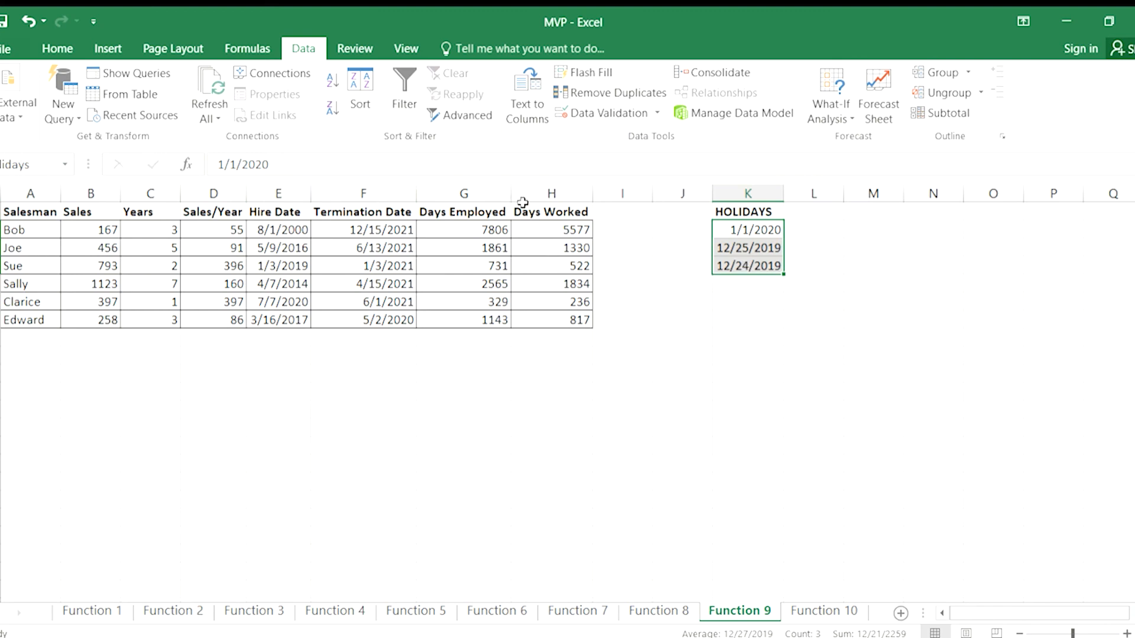
Add the holidays range as third argument in H2, making the formula =NETWORKDAYS(E2,F2,holidays).
click(554, 234)
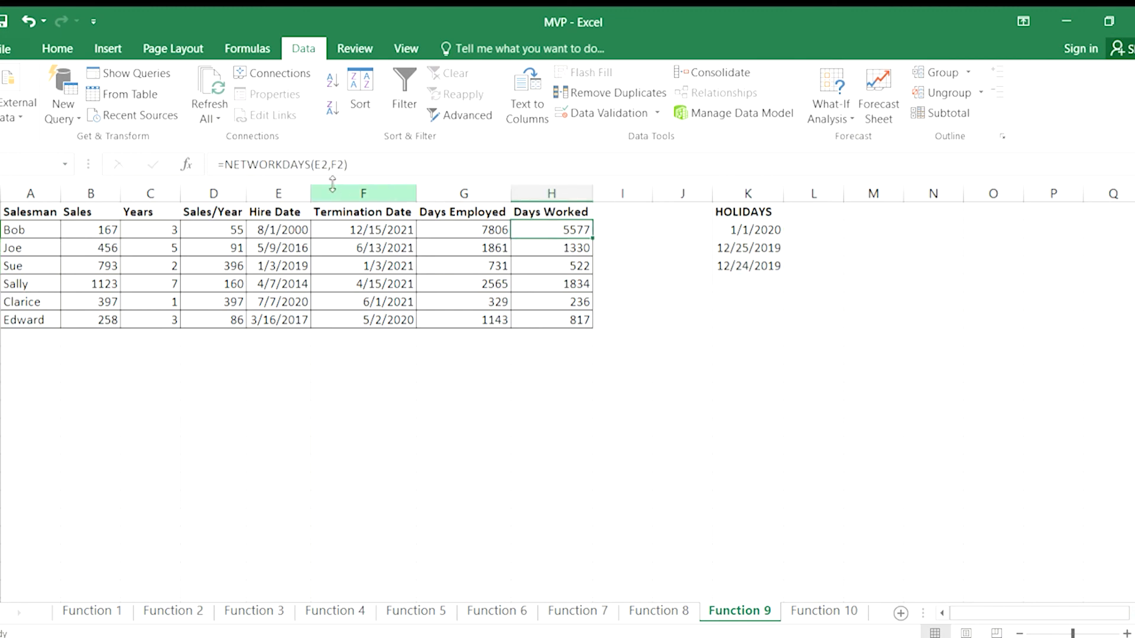
click(346, 166)
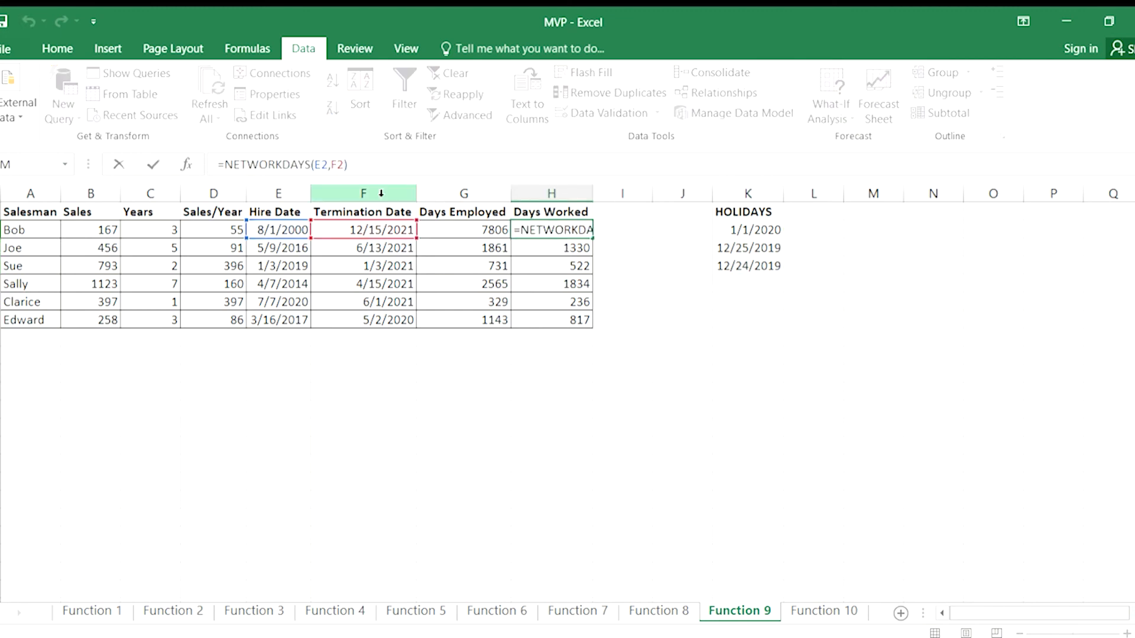
key(Left)
text(,holid)
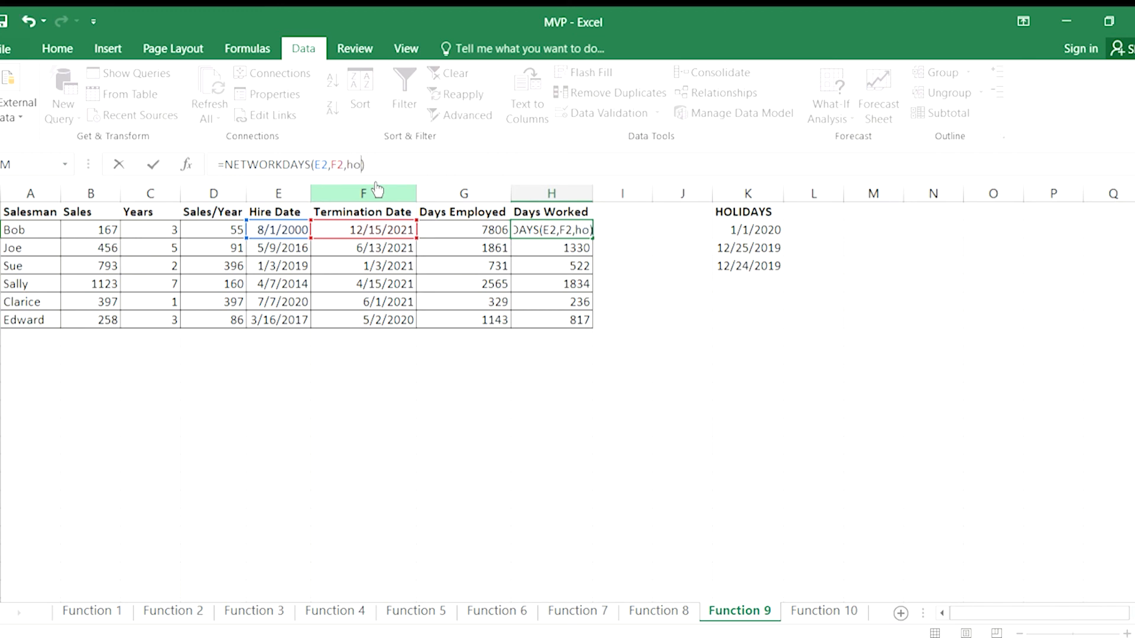
text(ays)
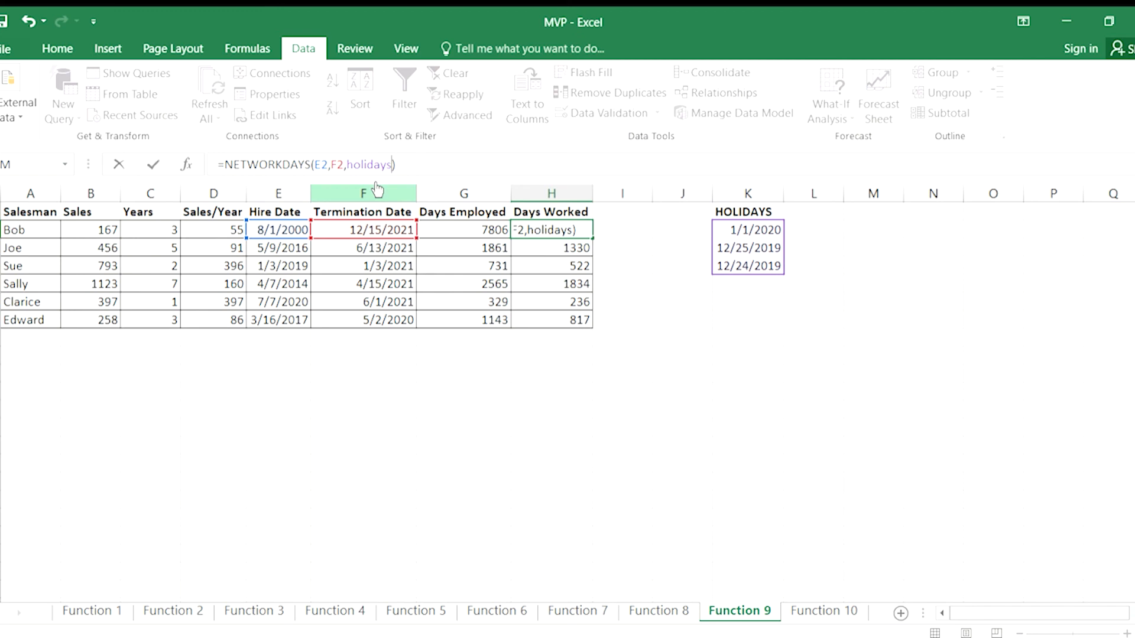
key(Return)
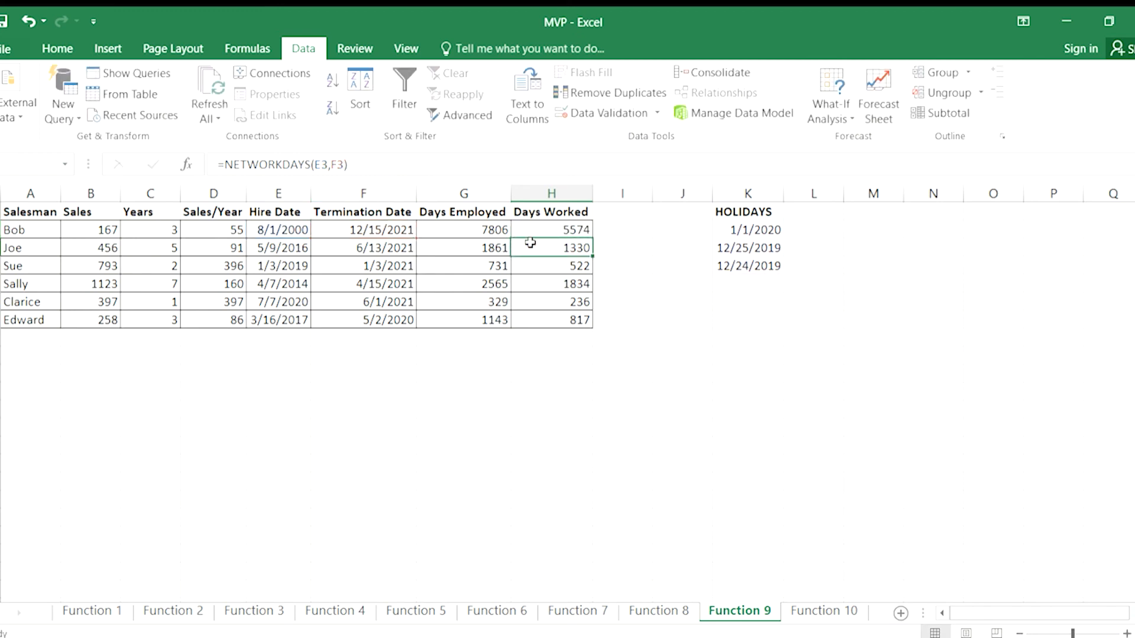
Copy the updated NETWORKDAYS formula from H2 down through H7.
click(569, 230)
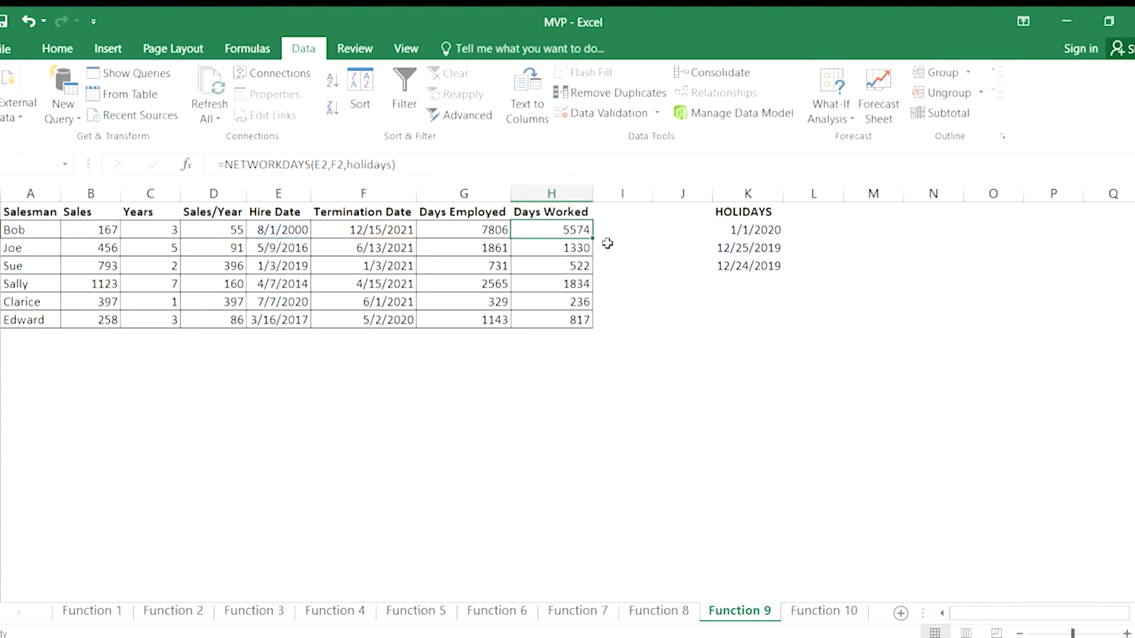
drag(592, 249, 594, 308)
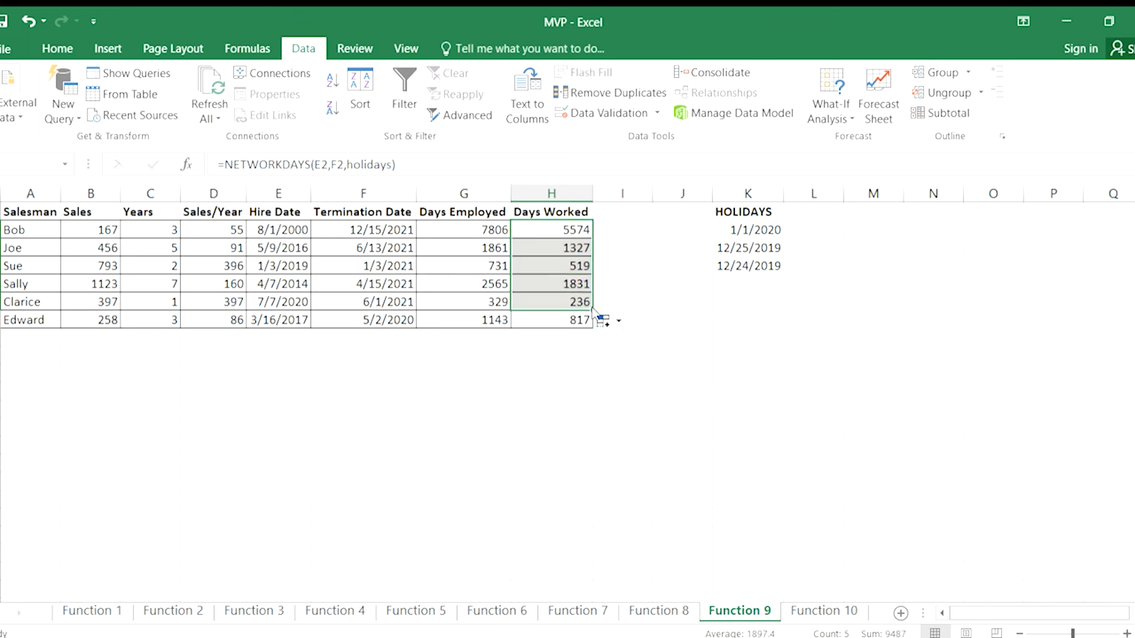
click(575, 300)
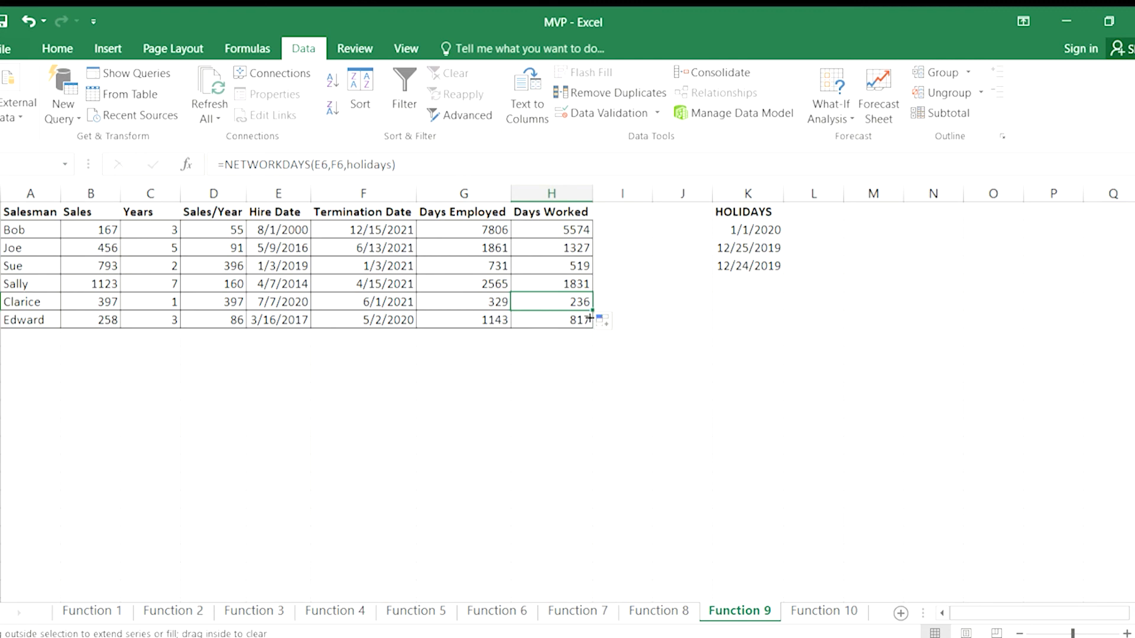
drag(592, 309, 589, 322)
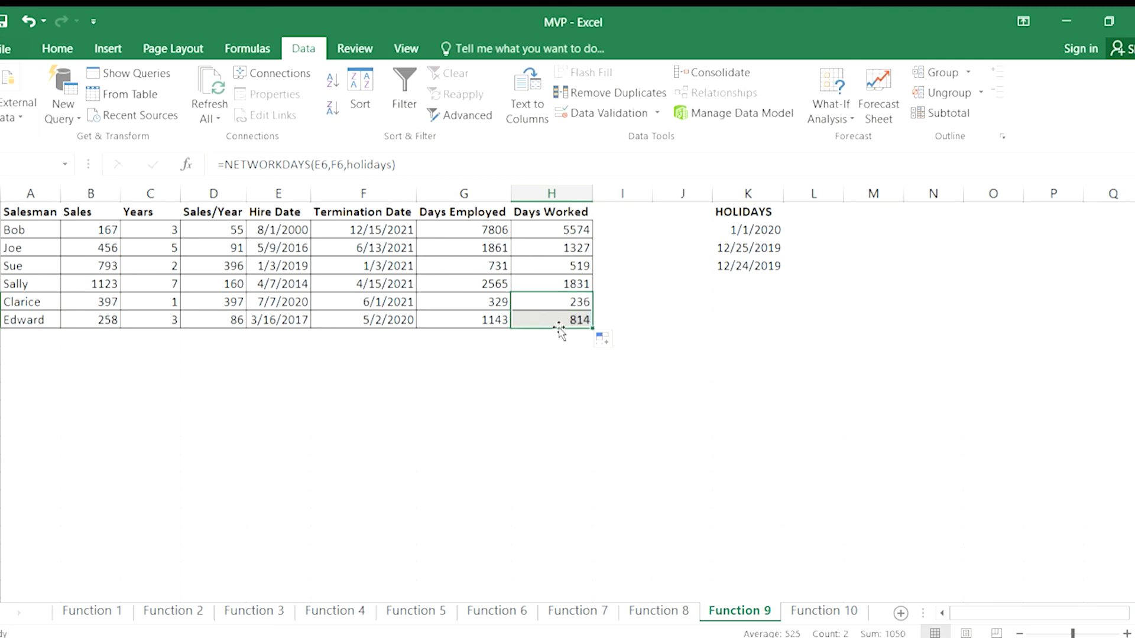
Compare the DAYS formula in G2 with the holiday-adjusted NETWORKDAYS formulas in H6 and H2.
click(564, 298)
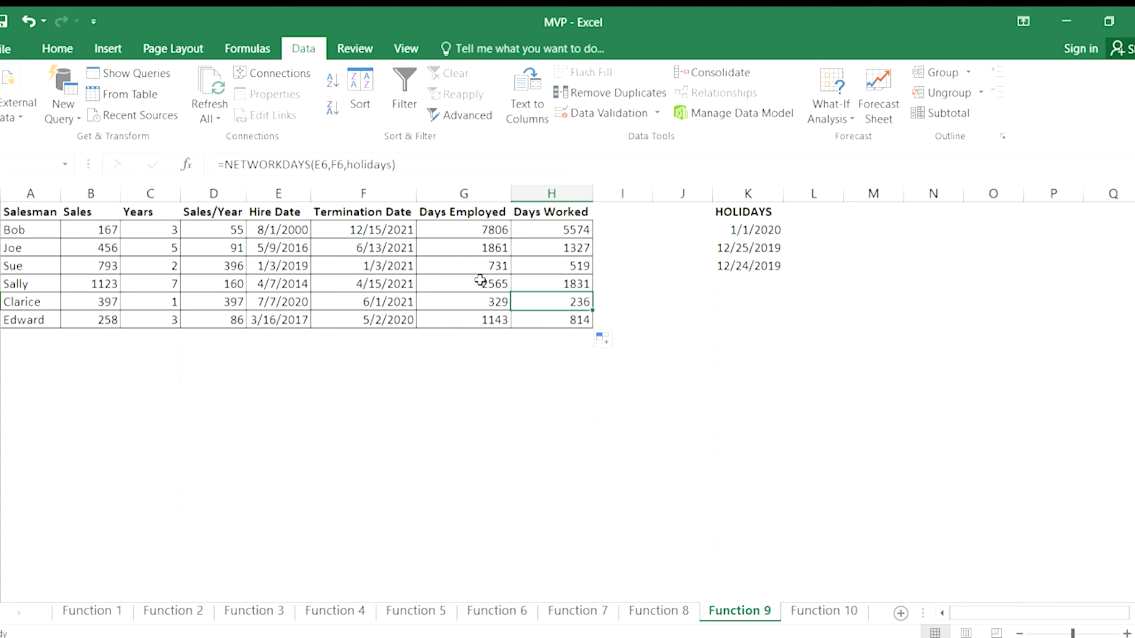
click(484, 230)
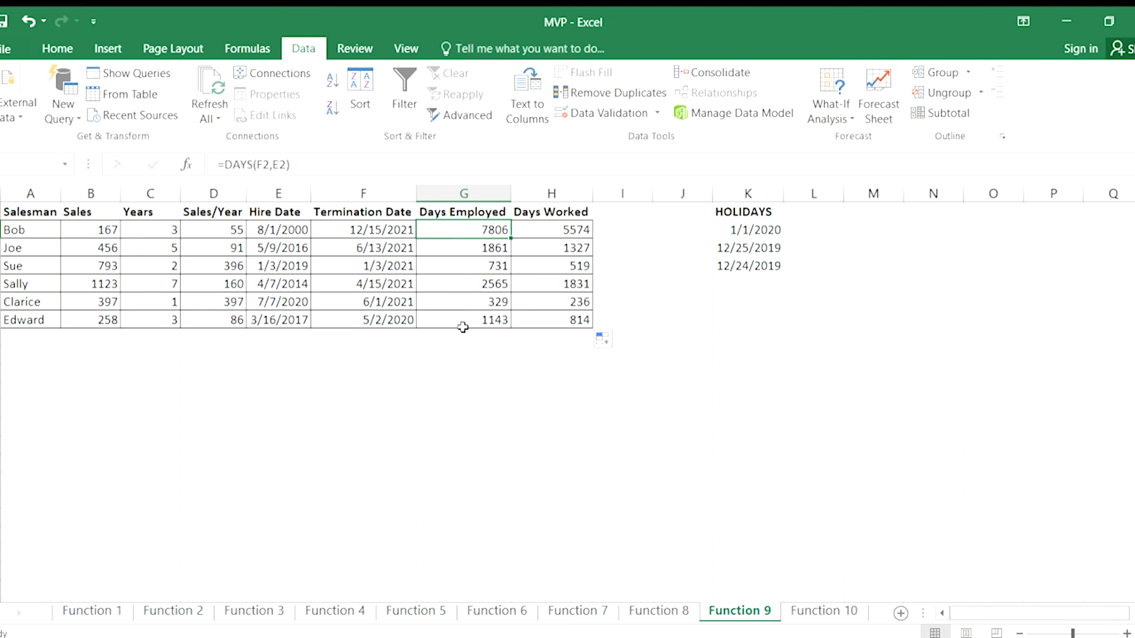
click(538, 227)
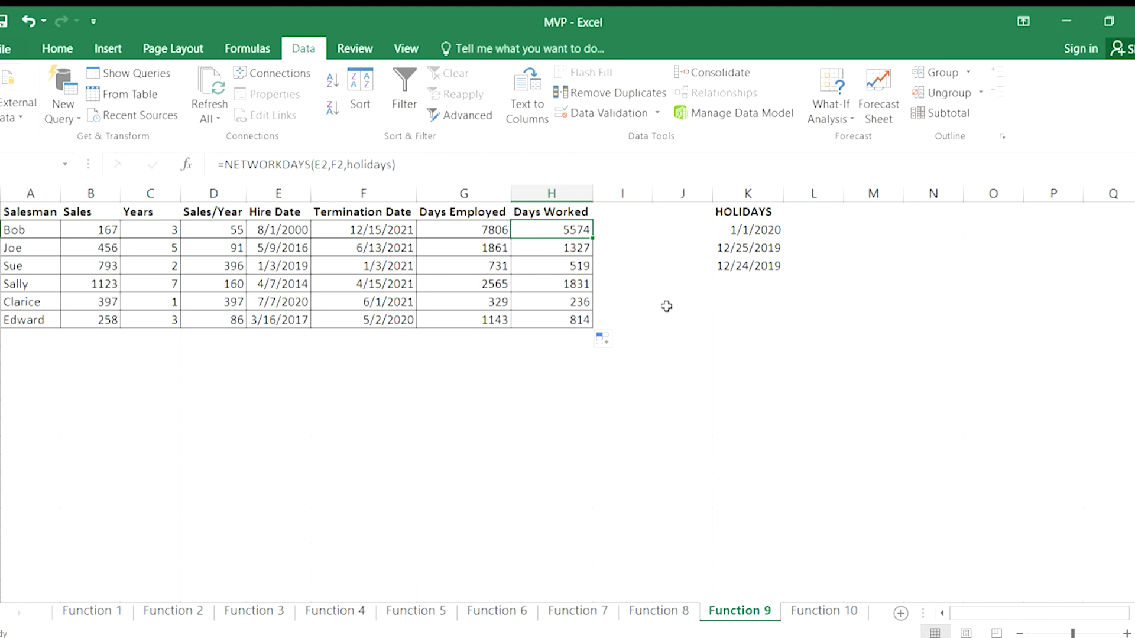
click(686, 320)
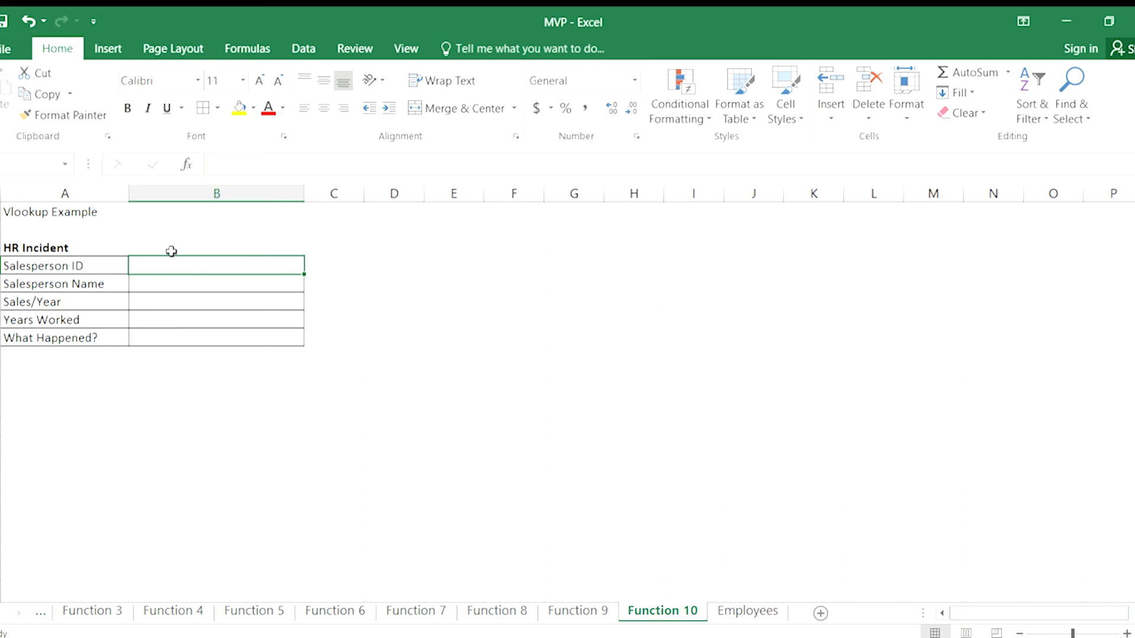
Examine the Employees sheet's table and the blank HR Incident fields on the Function 10 sheet.
click(738, 615)
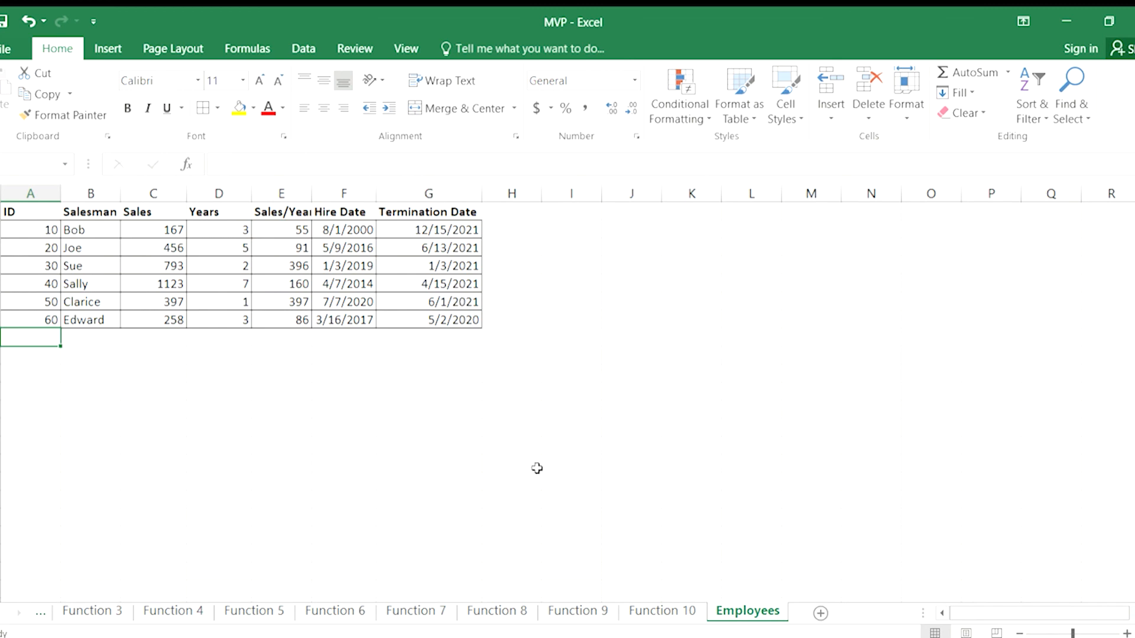
click(662, 612)
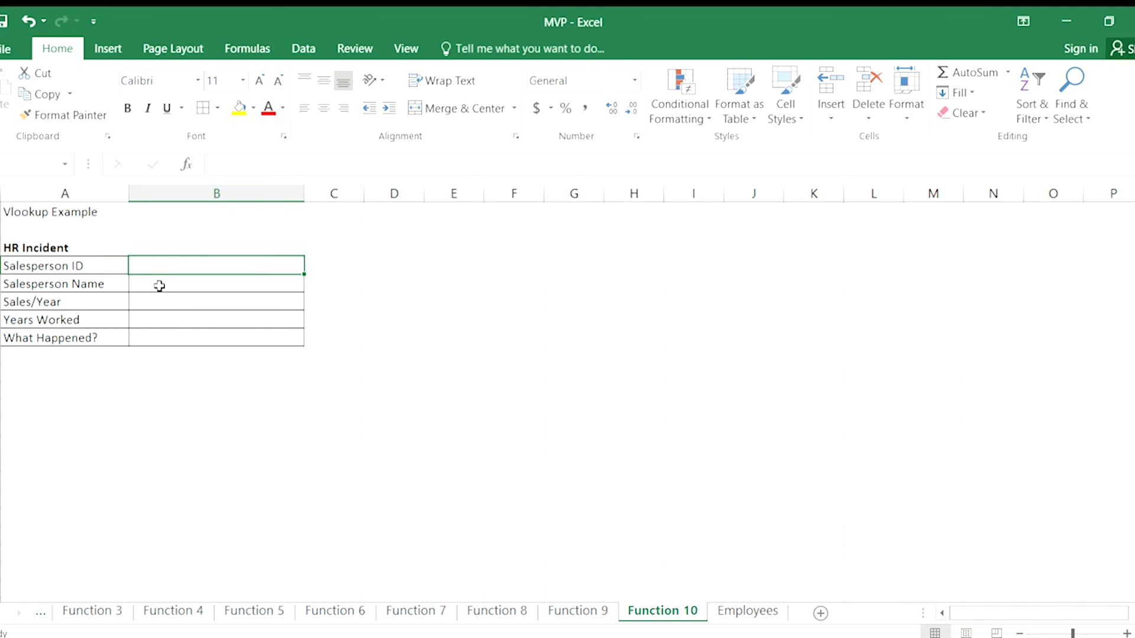
click(159, 286)
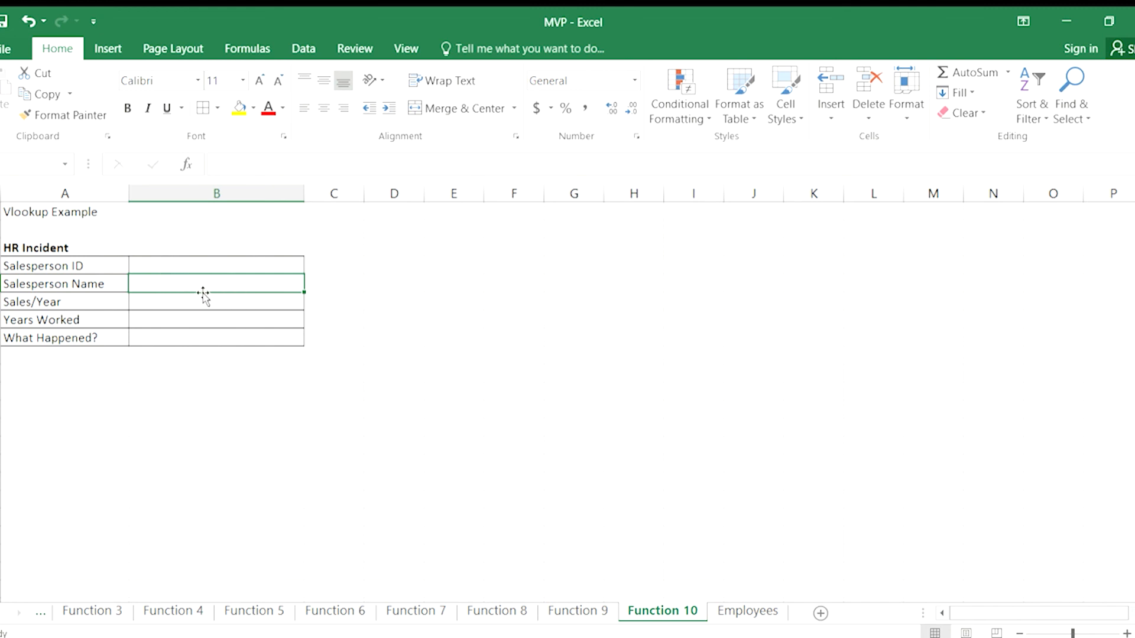
click(147, 264)
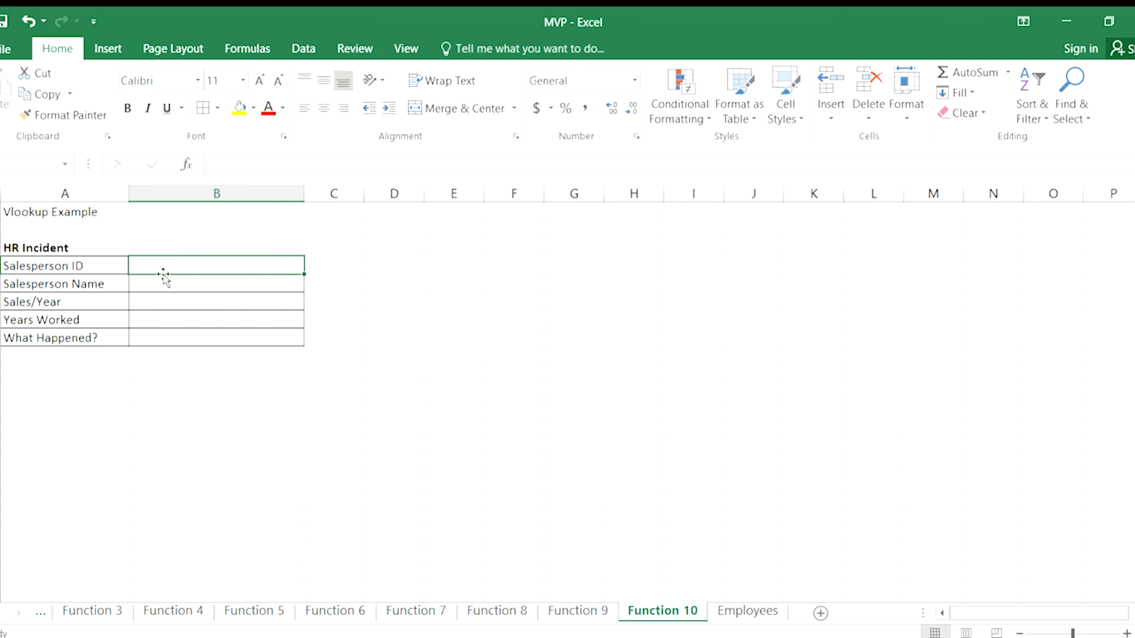
click(160, 283)
click(156, 302)
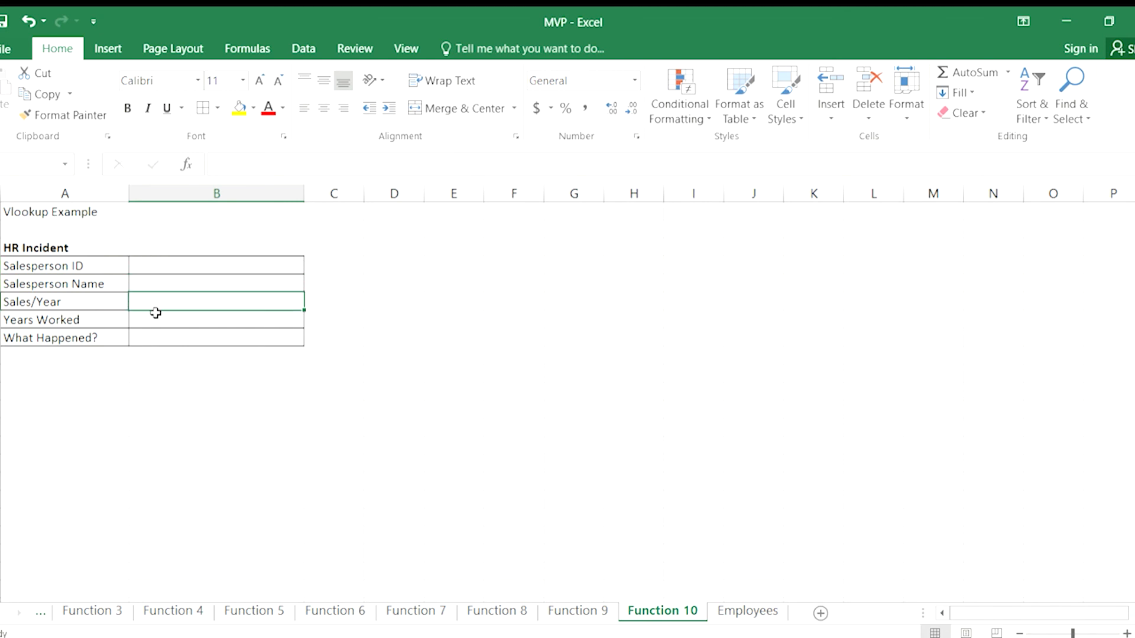
click(157, 319)
Start a VLOOKUP formula in B5 of Function 10 with B4 as lookup value and Employees!A2:G7 as table array.
click(147, 286)
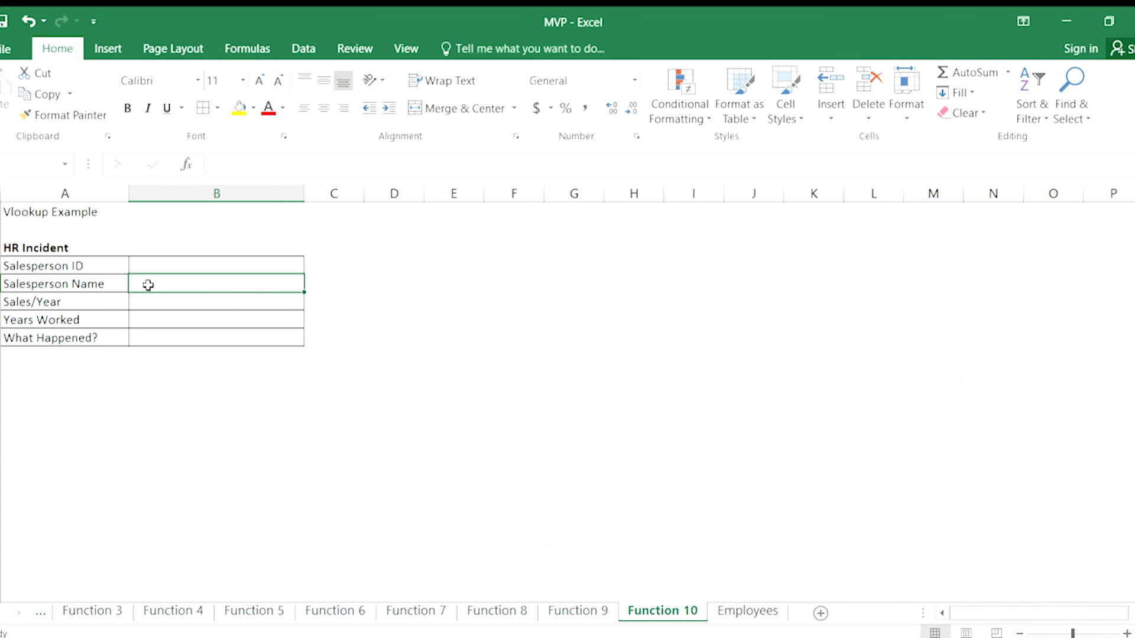
text(=)
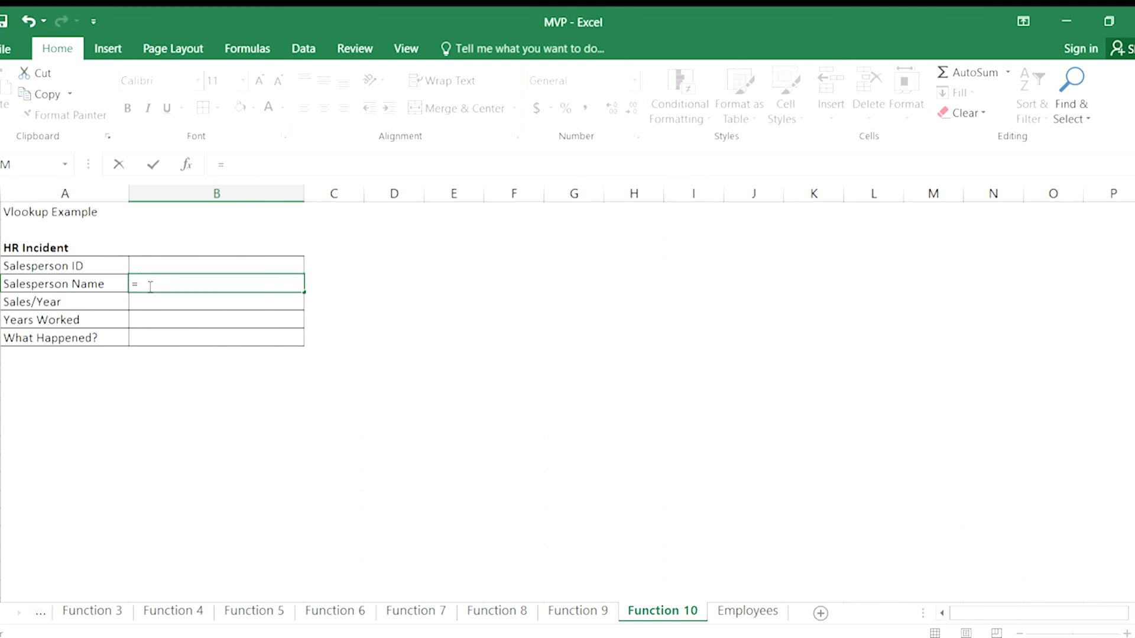
text(vlookup()
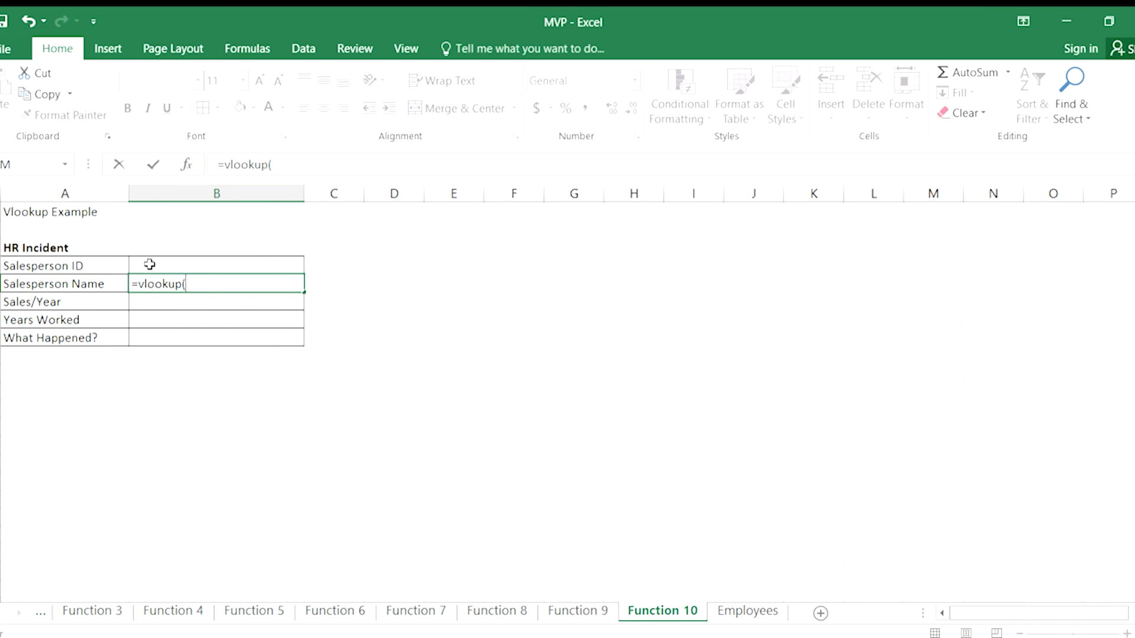
text(b4,)
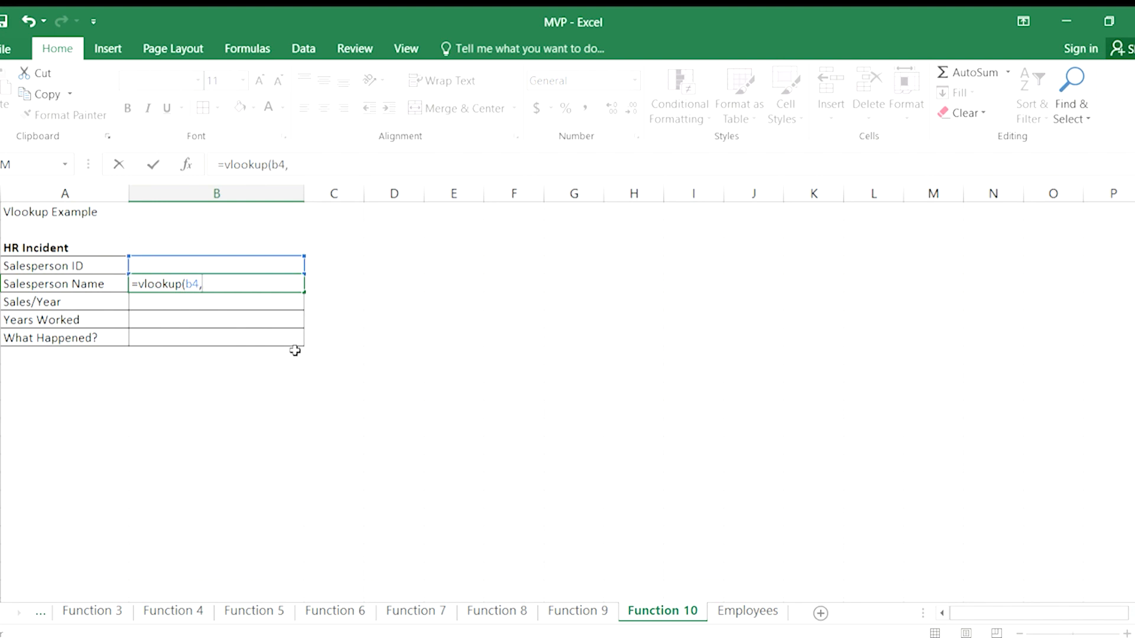
click(737, 616)
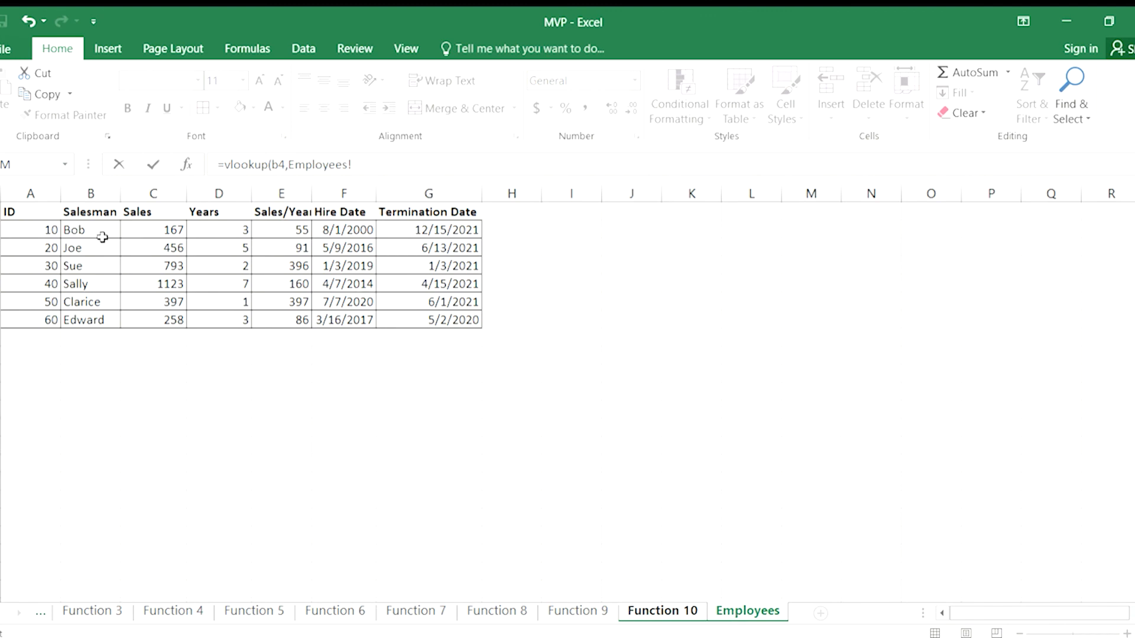
drag(44, 230, 420, 324)
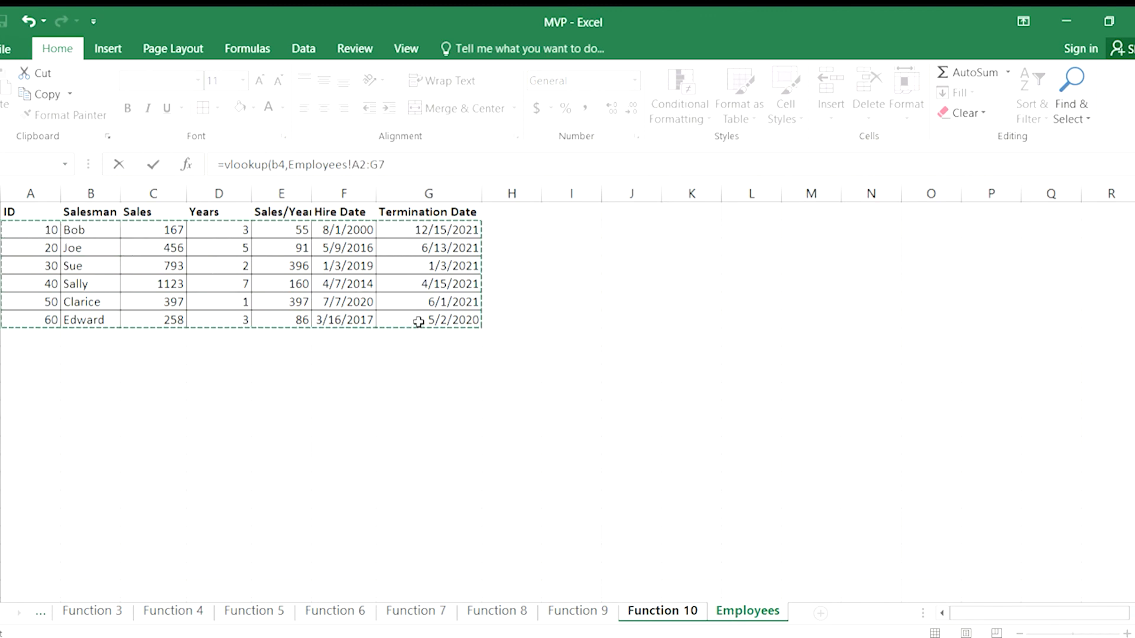
click(403, 170)
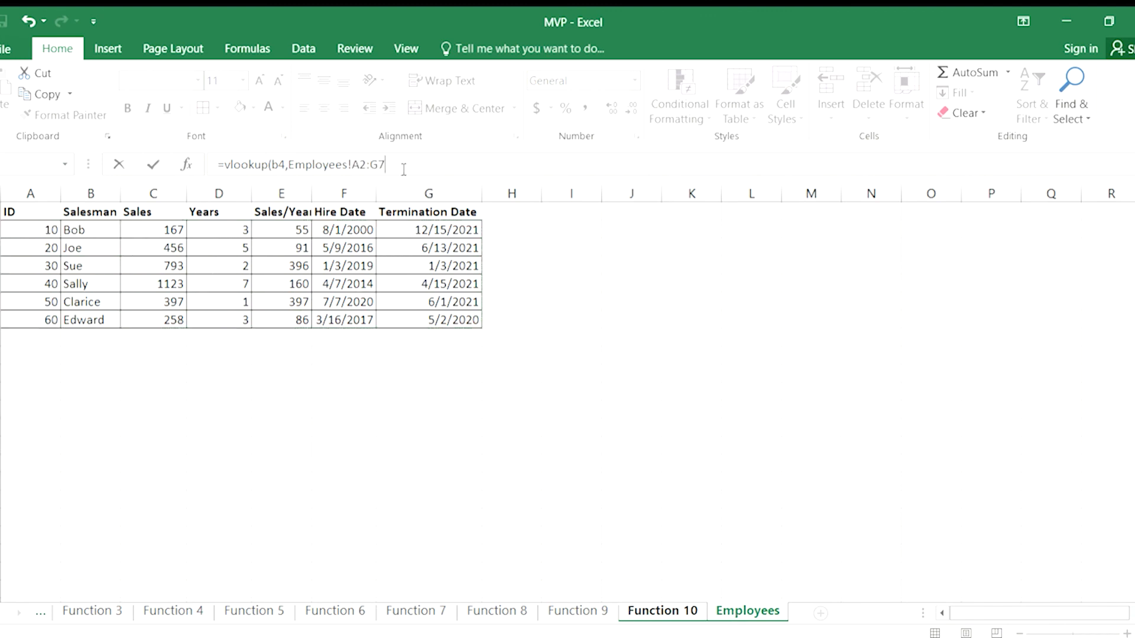
text(,)
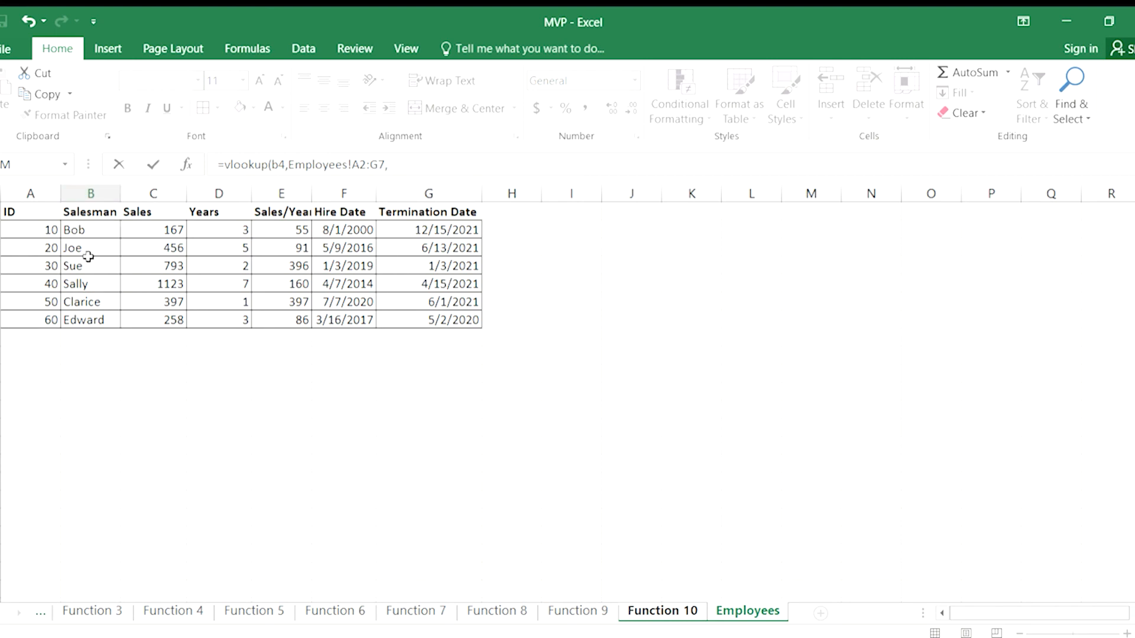
Complete the Salesperson Name VLOOKUP with column index 2 and FALSE for an exact match.
text(2,)
text(false))
key(Return)
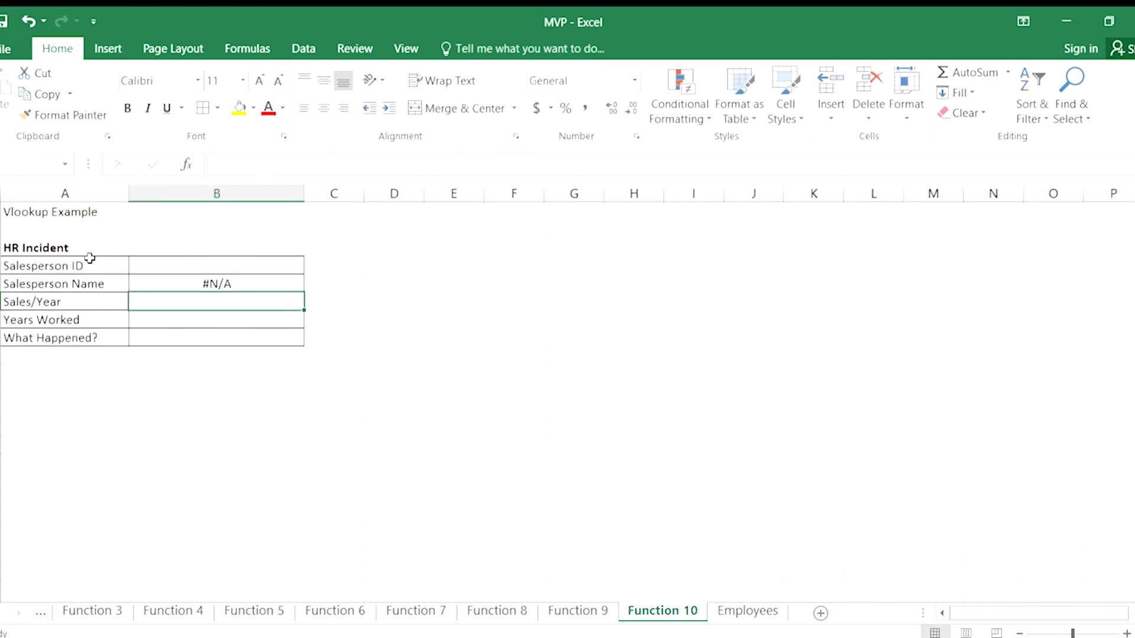
Enter 50 as the Salesperson ID in B4 to test the Salesperson Name lookup.
click(187, 282)
click(199, 261)
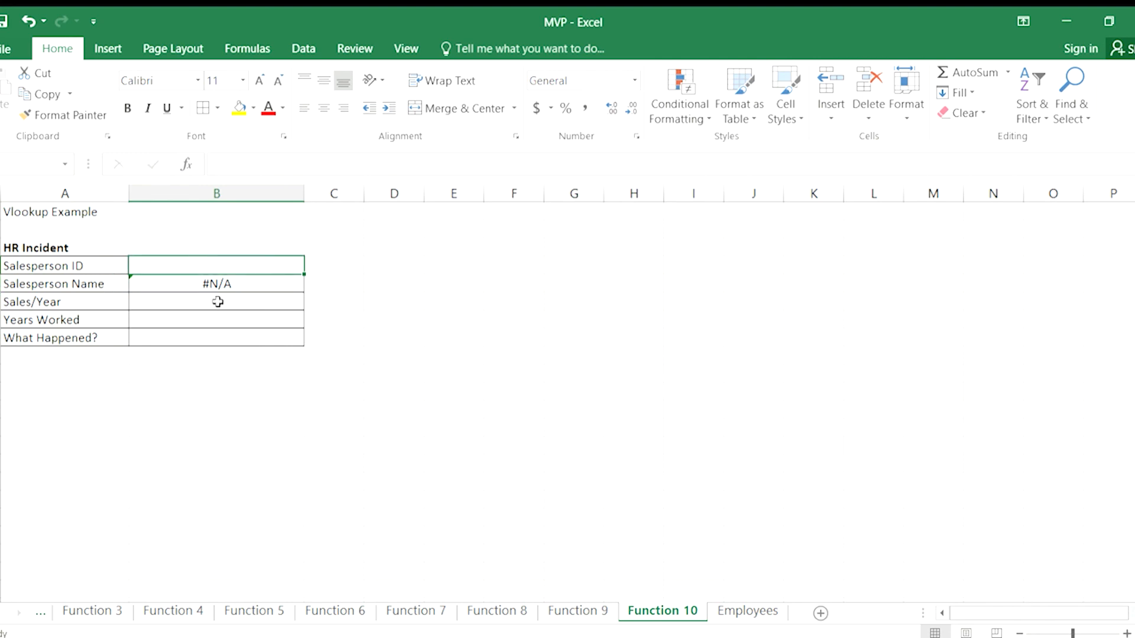
click(191, 285)
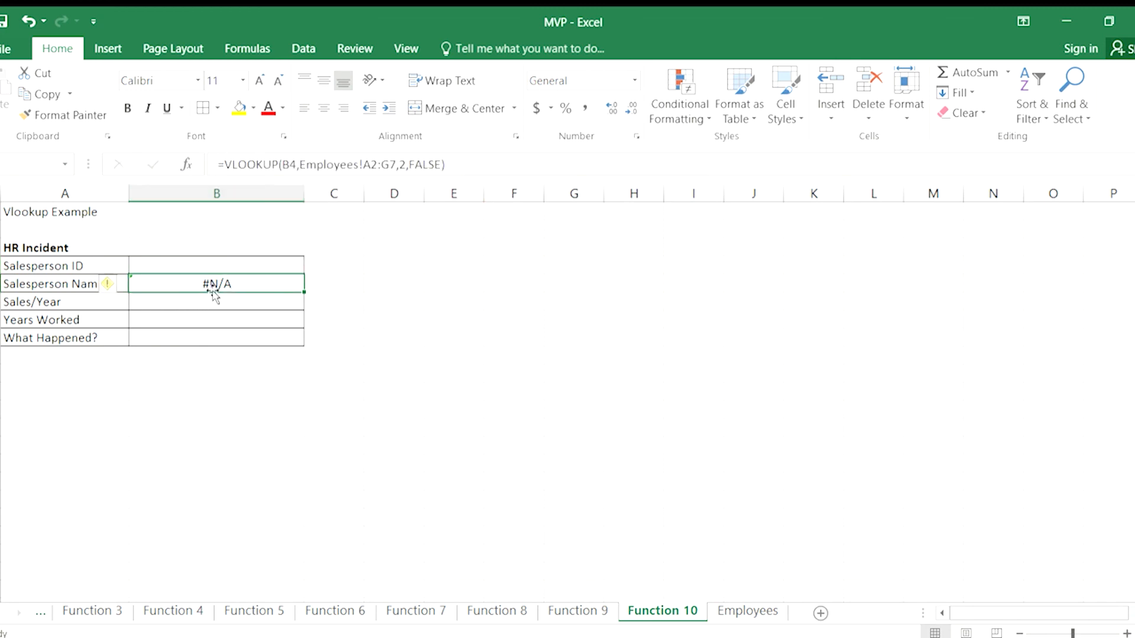
click(199, 266)
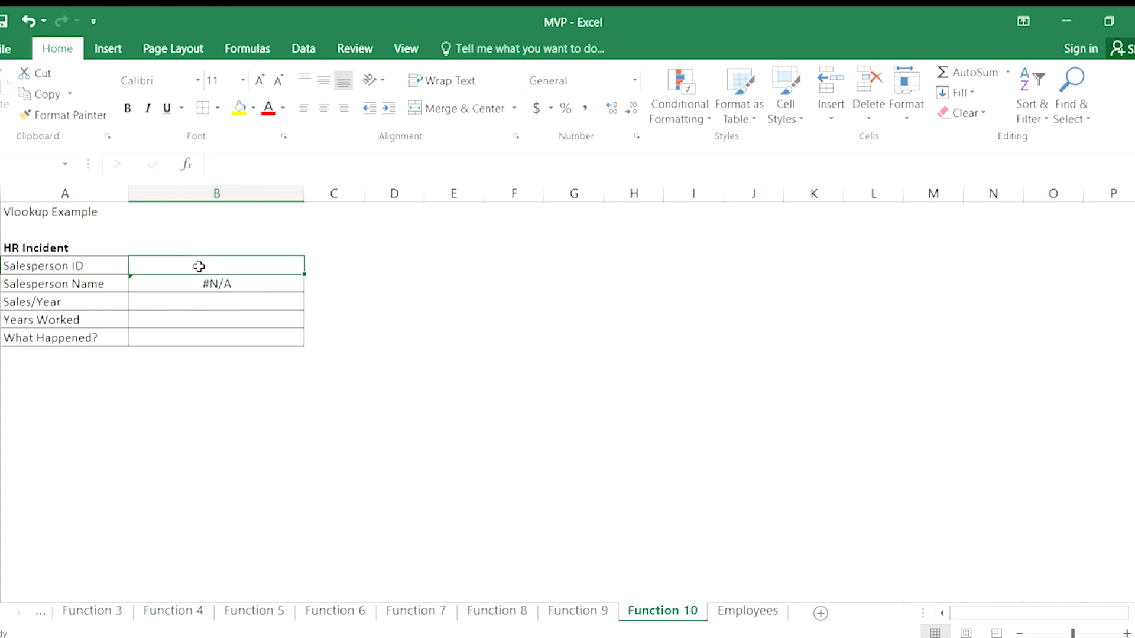
text(50)
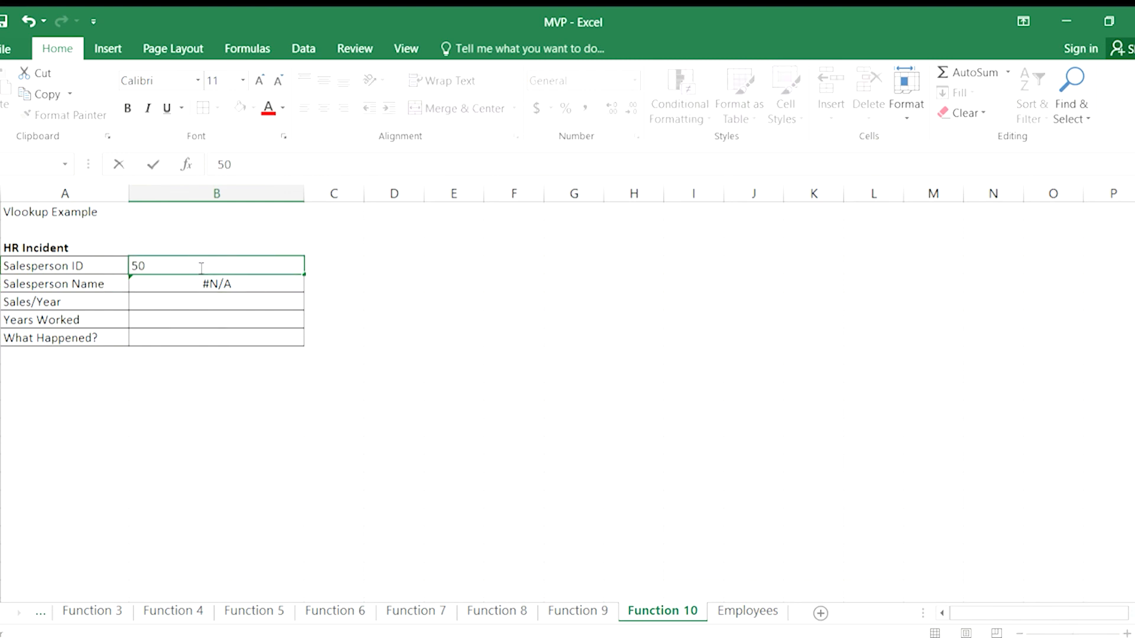
key(Return)
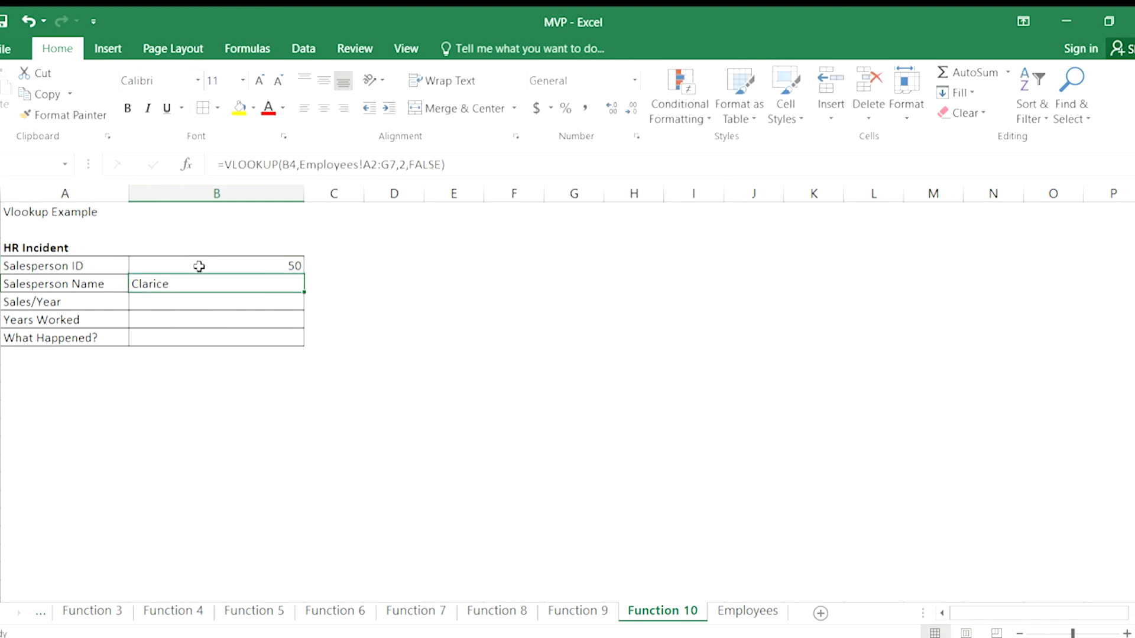
Enter a Sales/Year VLOOKUP in B6 with lookup value B4, table array Employees!A2:G7, column index 4 and FALSE.
click(152, 297)
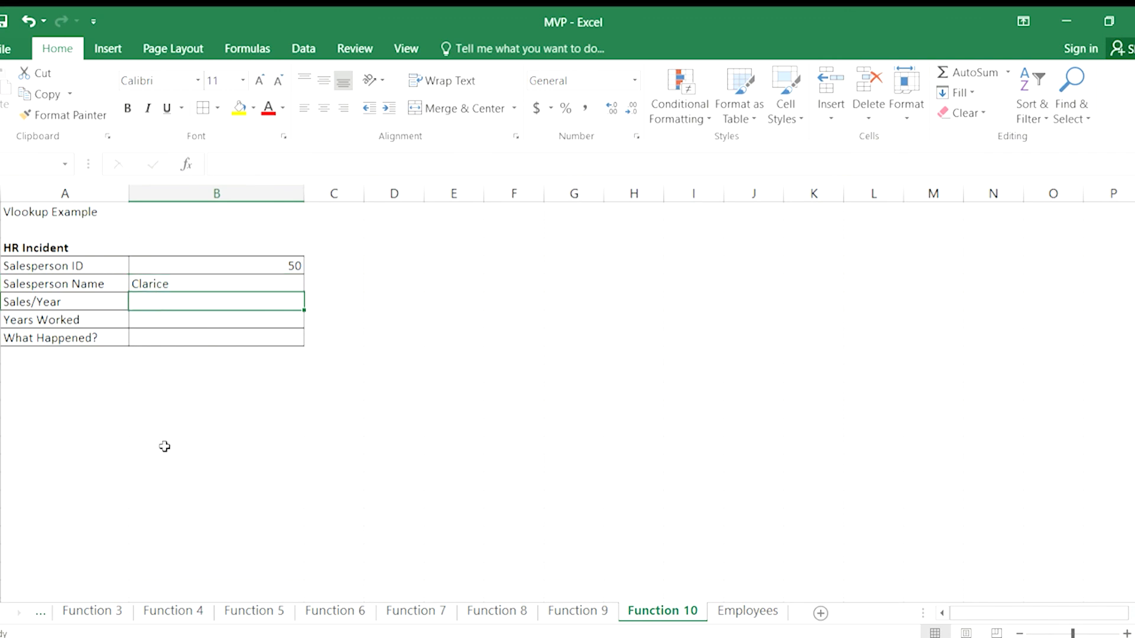
text(=v)
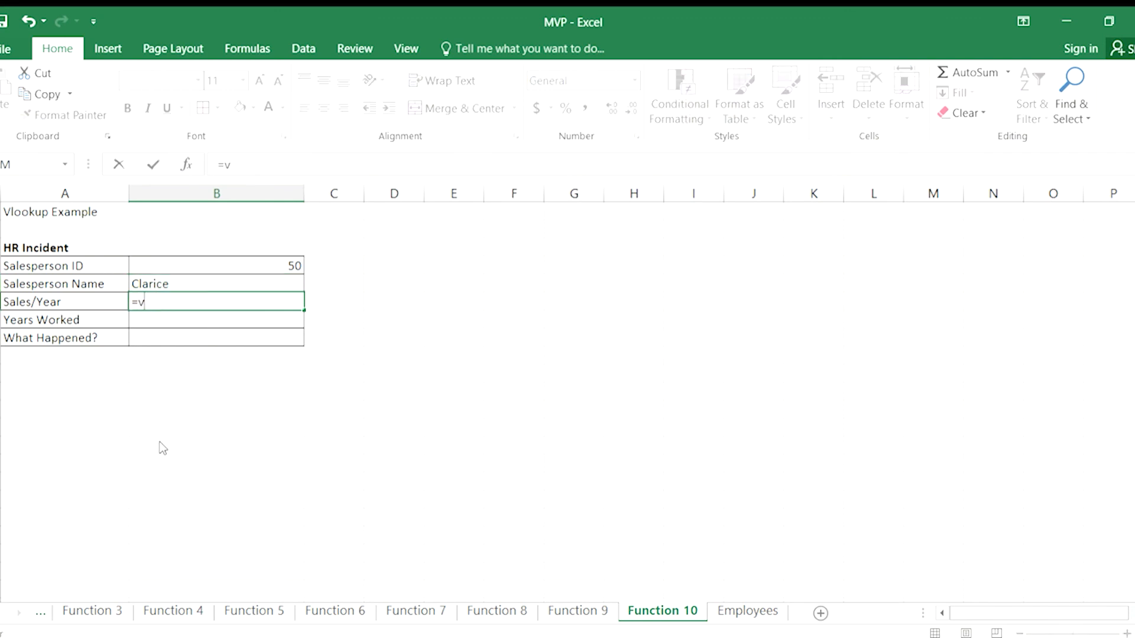
text(lookup(b4,)
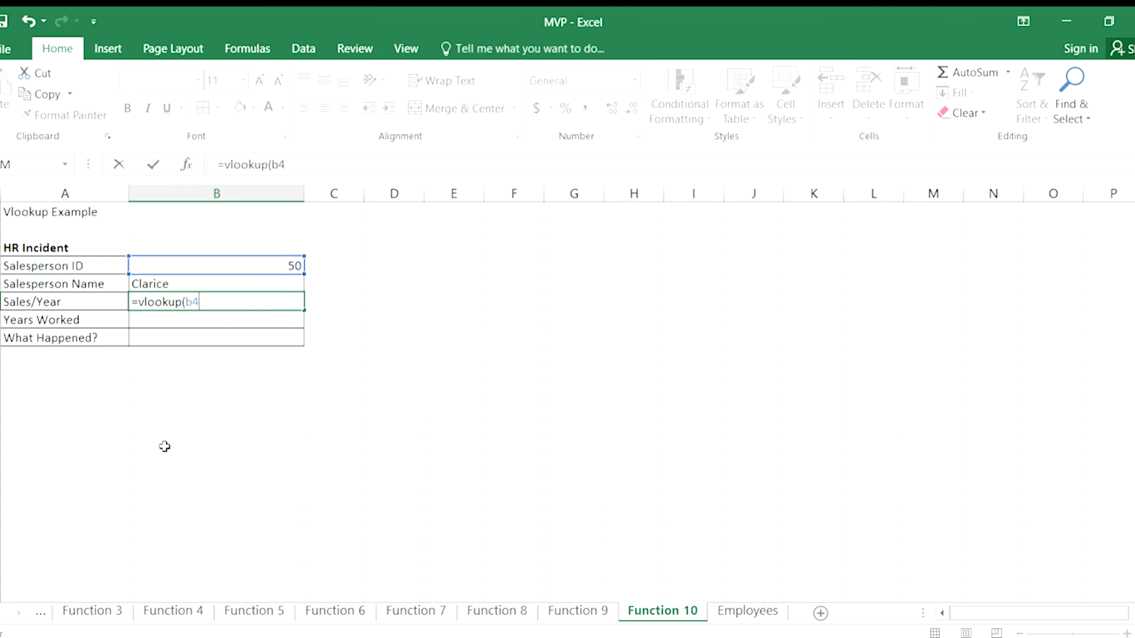
click(748, 610)
drag(47, 232, 424, 317)
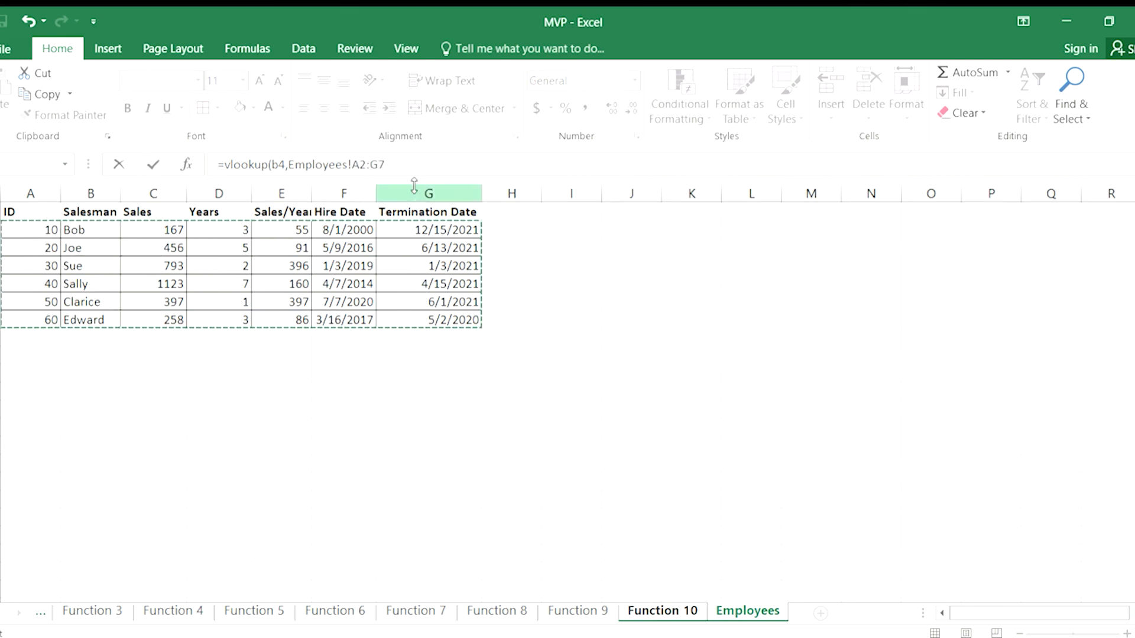
click(414, 166)
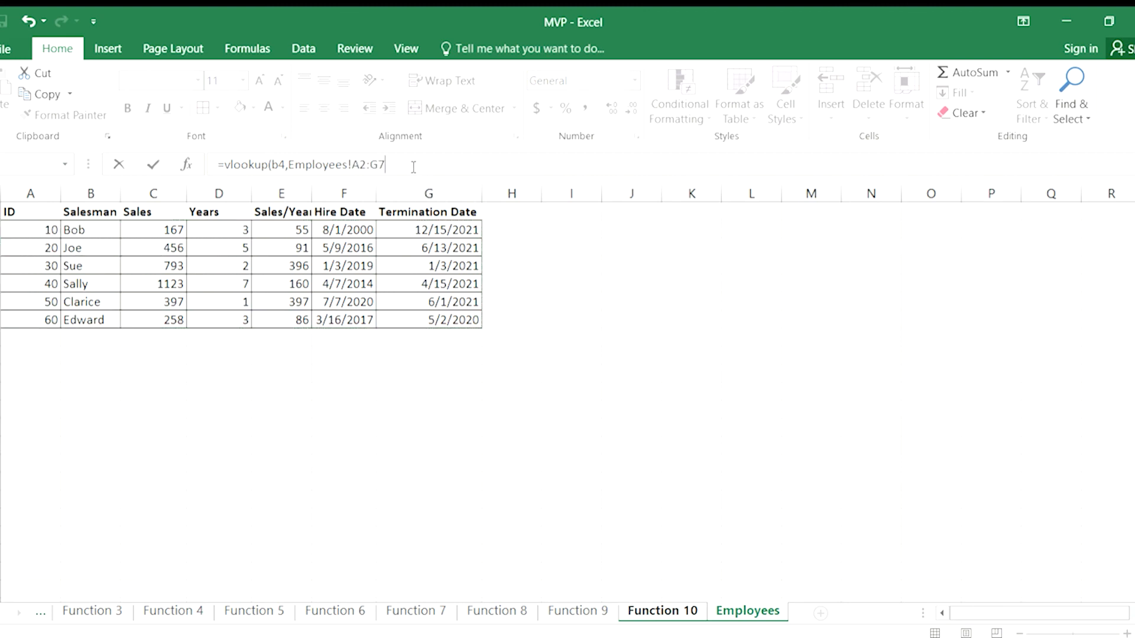
text(,4,false))
key(Return)
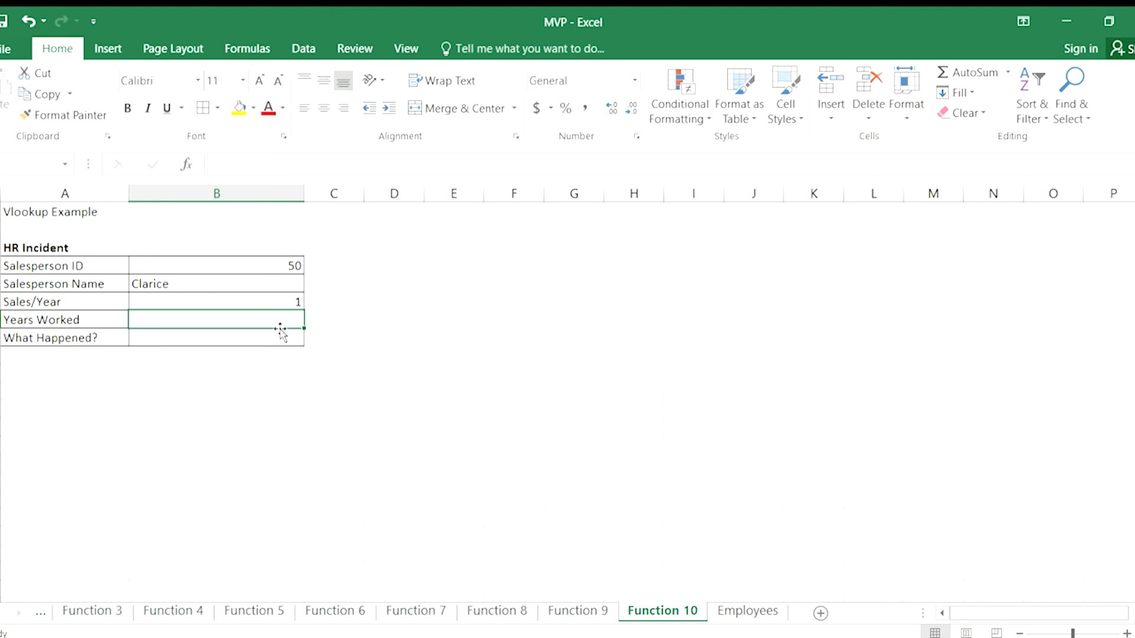
Check the column order on the Employees sheet and change the Sales/Year VLOOKUP's column index to 5.
click(252, 302)
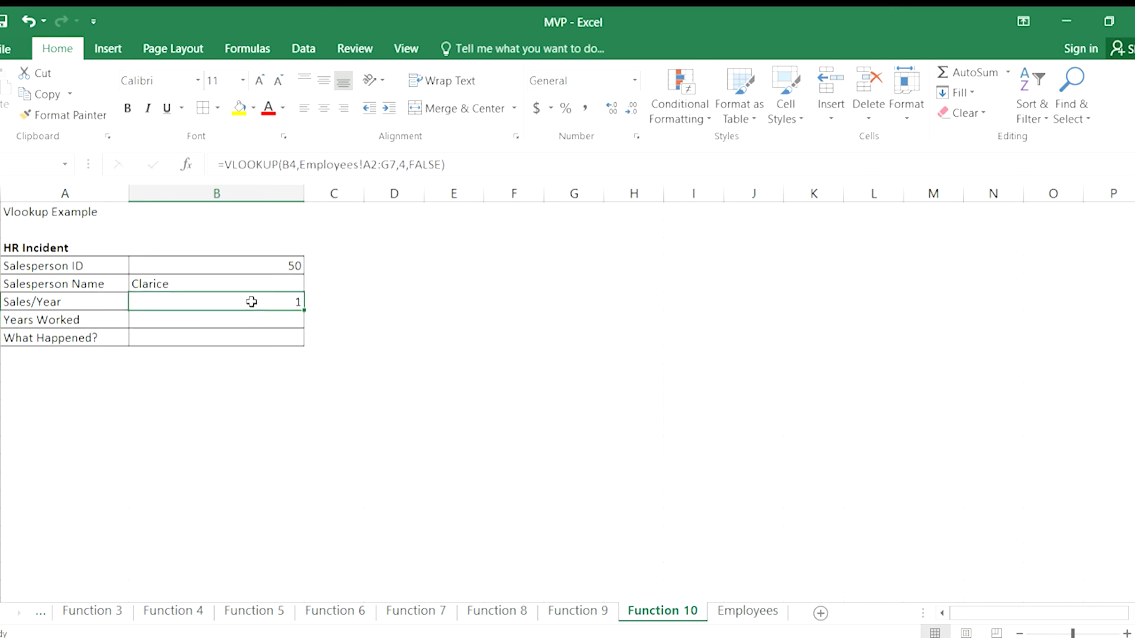
click(739, 615)
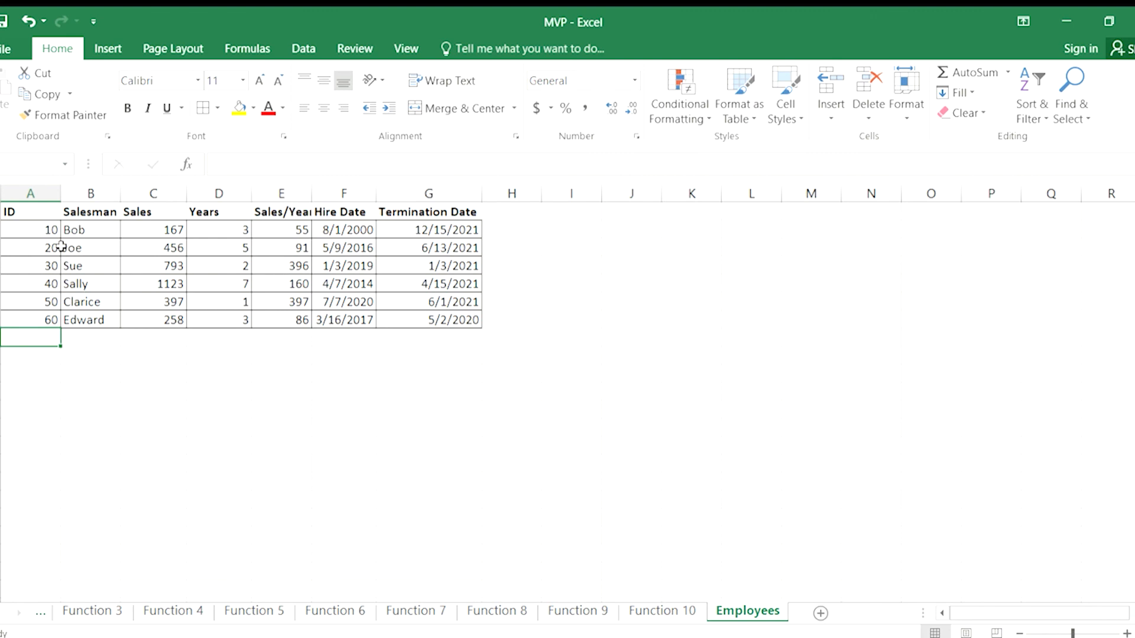
click(662, 612)
double_click(233, 302)
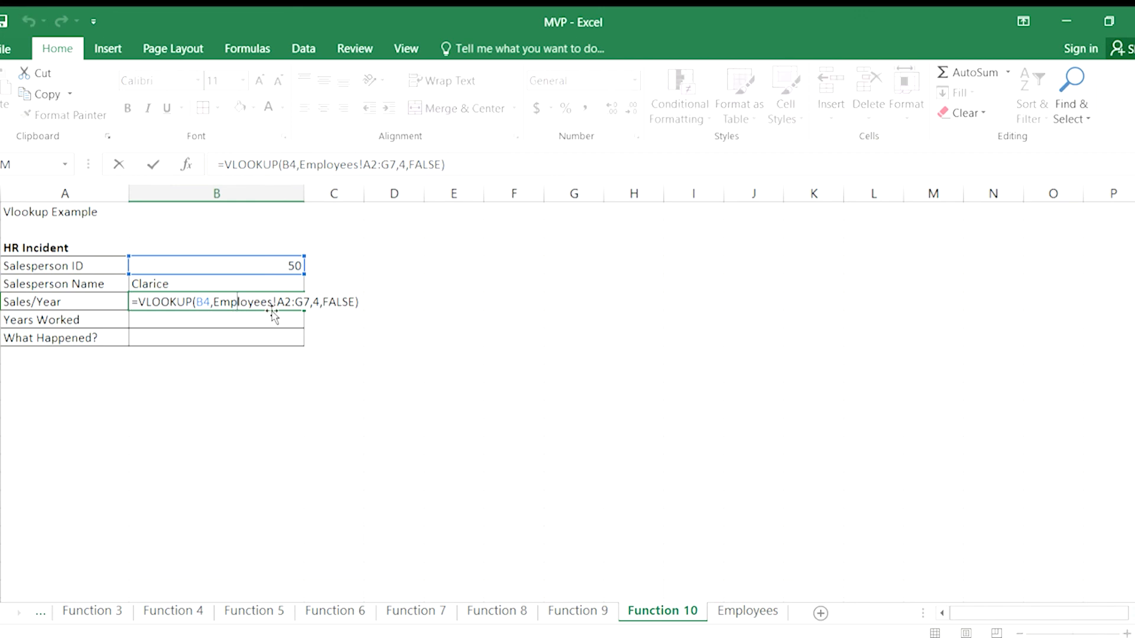
click(320, 308)
key(BackSpace)
text(5)
key(Return)
click(160, 299)
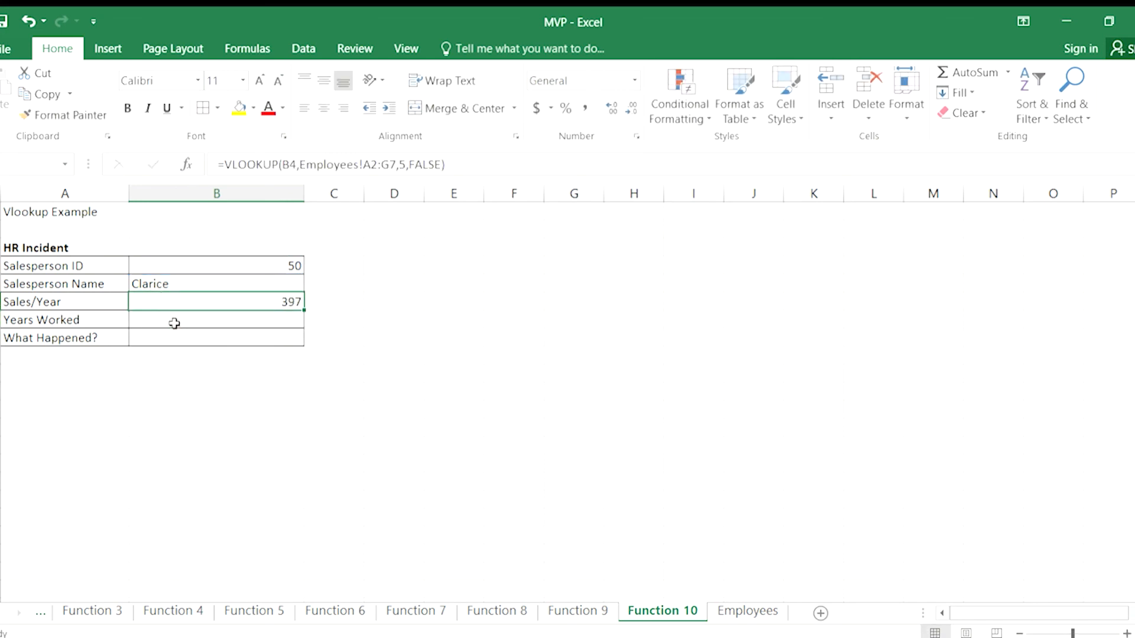
Enter a Years Worked VLOOKUP in B7 with lookup value B4, table array Employees!A2:G7, column index 4 and FALSE.
click(175, 323)
click(183, 297)
click(144, 317)
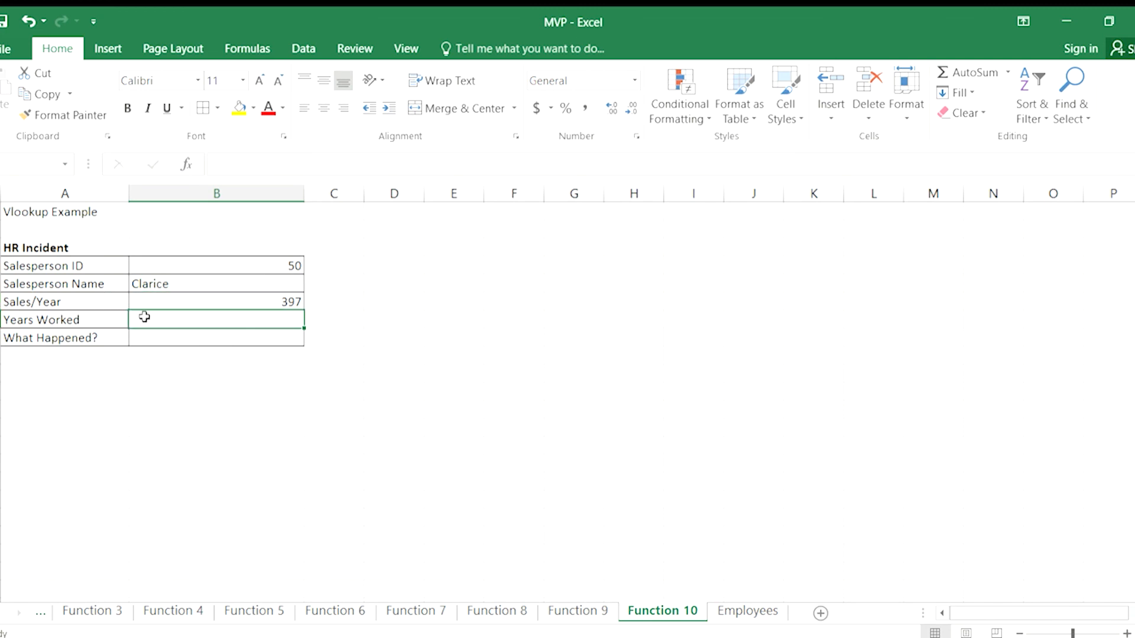
text(=vlookup()
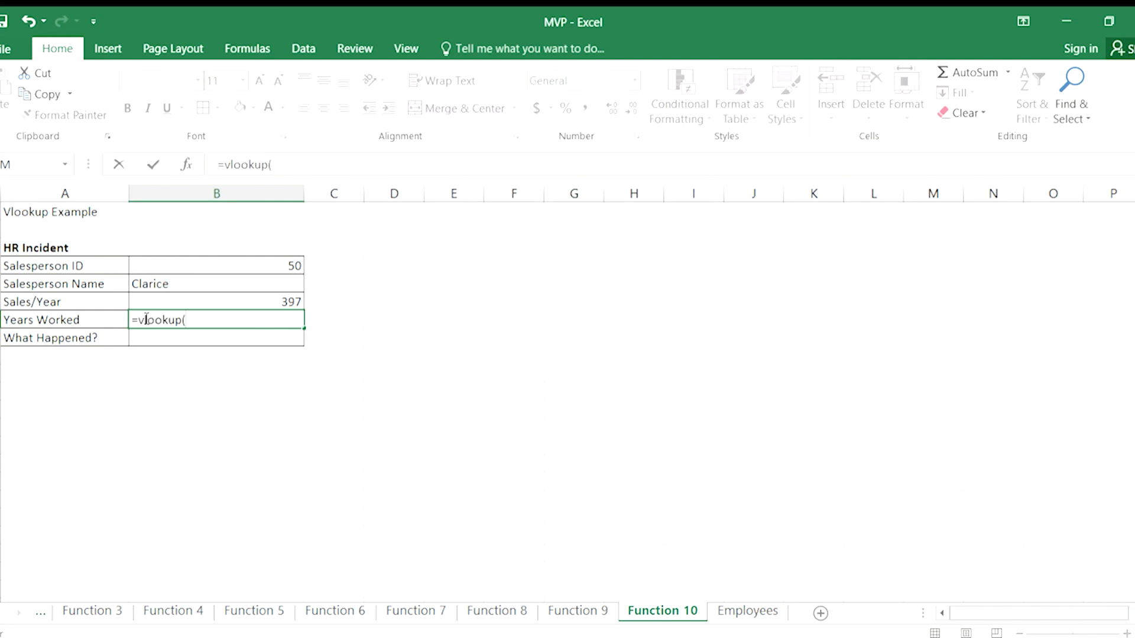
text(b4,)
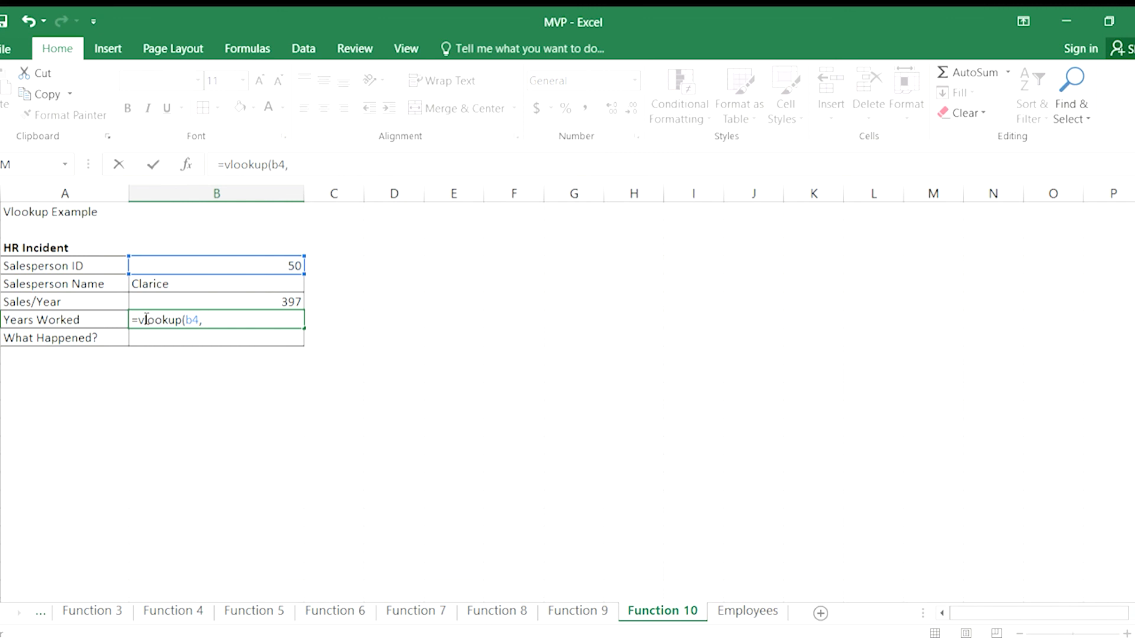
text(Employees!a2:g7)
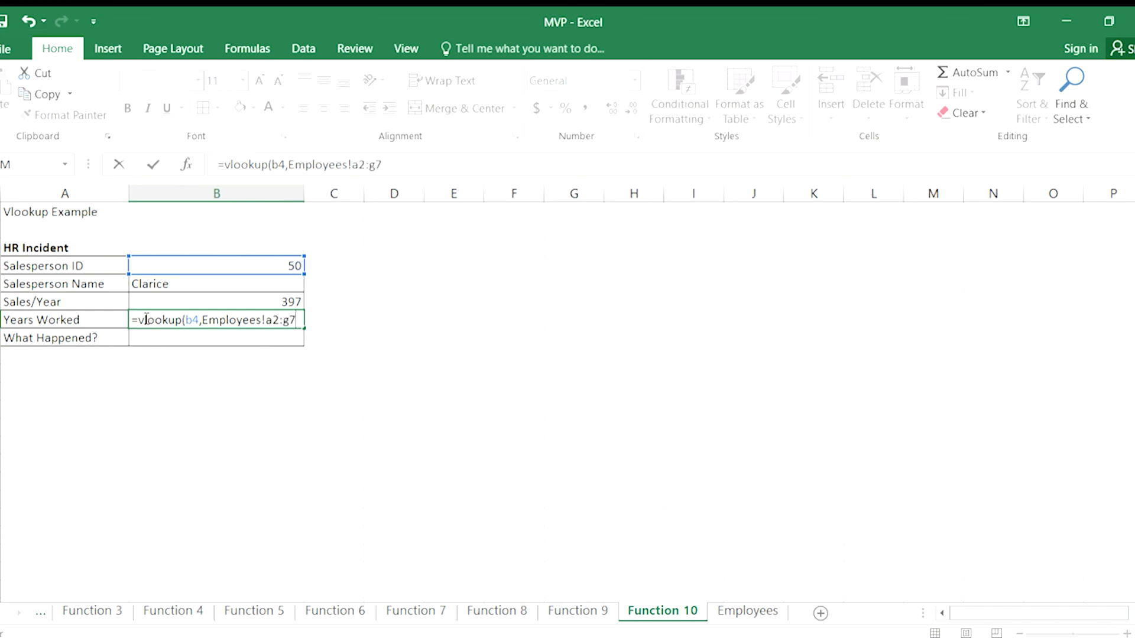
text(,4,false))
key(Return)
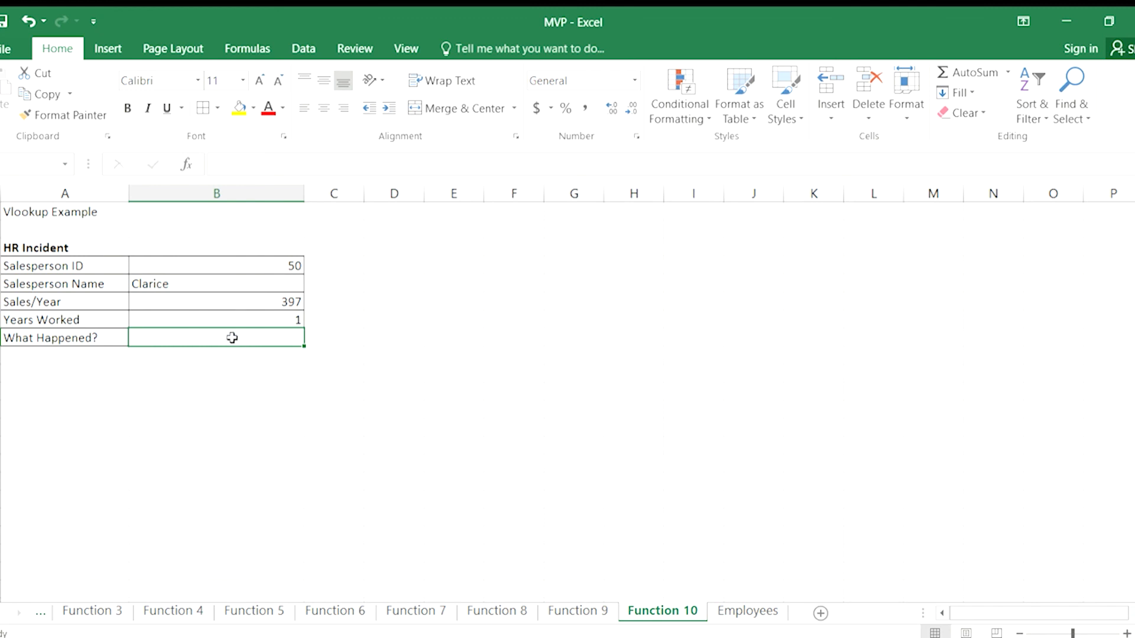
Set the Salesperson ID to 10 and compare the looked-up values with the Employees sheet.
click(290, 267)
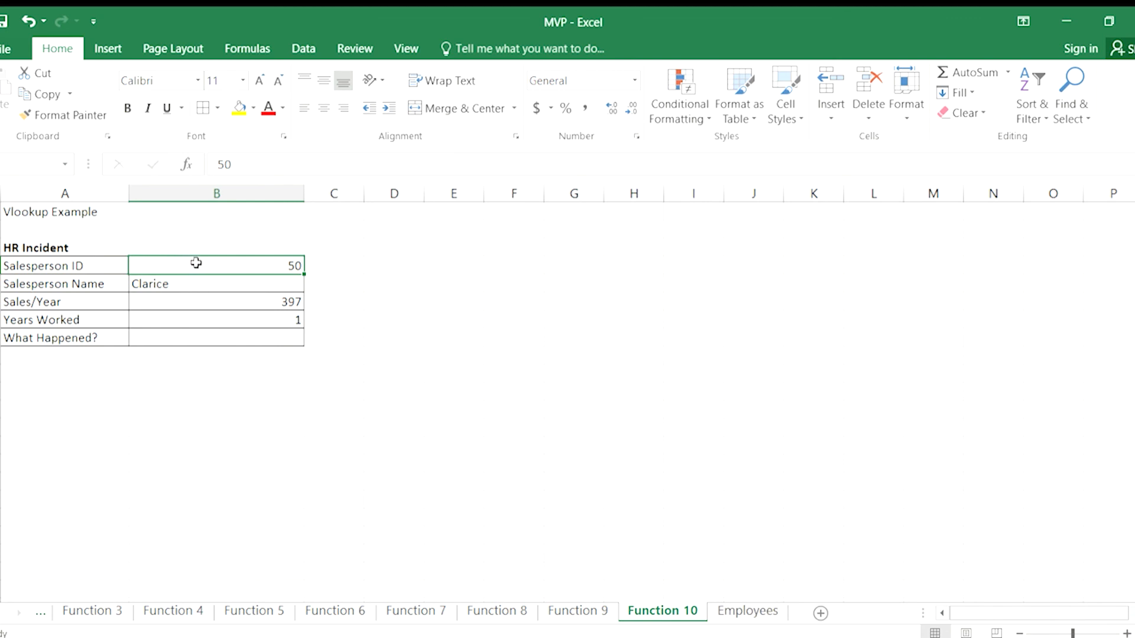
text(10)
key(Return)
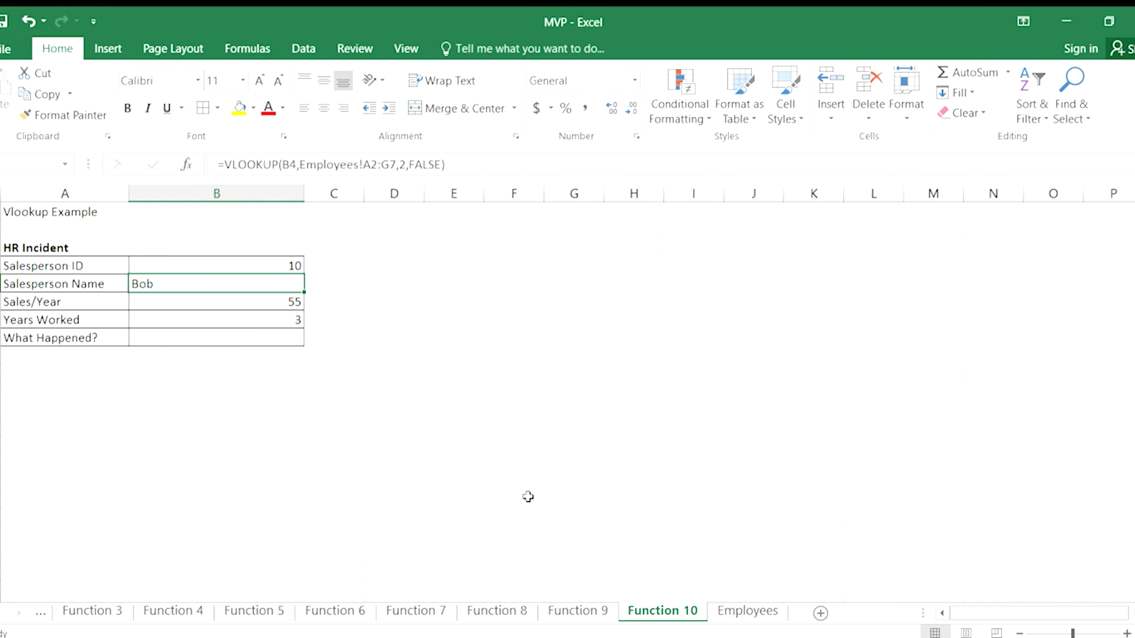
click(748, 612)
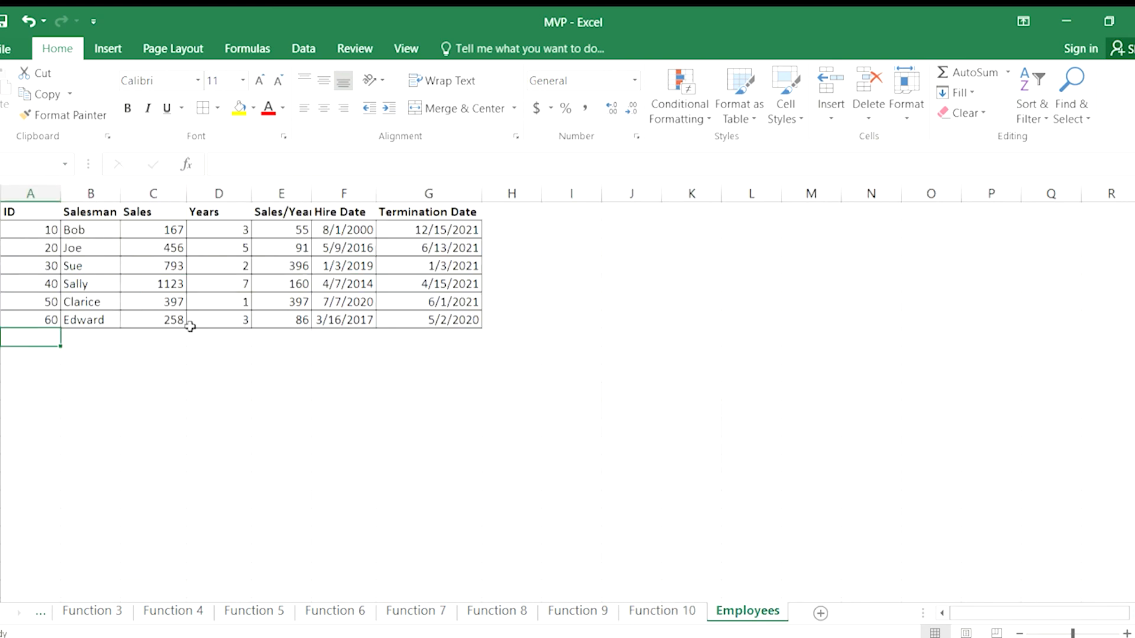
click(650, 610)
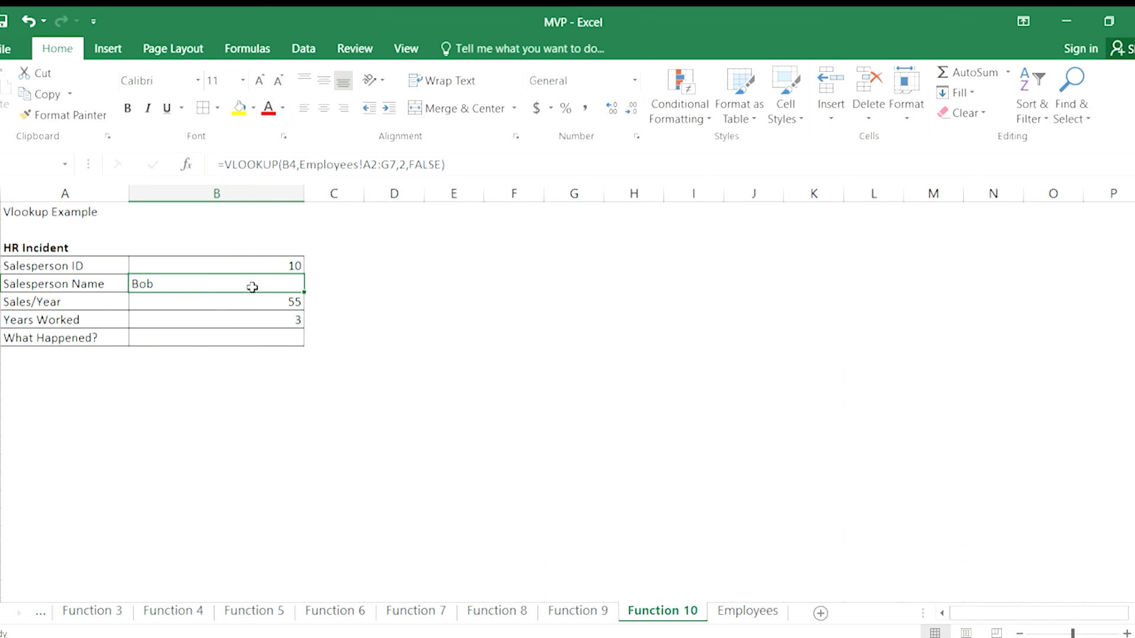
Test the lookups with Salesperson IDs 20, 30 and 40 in turn, leaving 40 in B4.
click(282, 262)
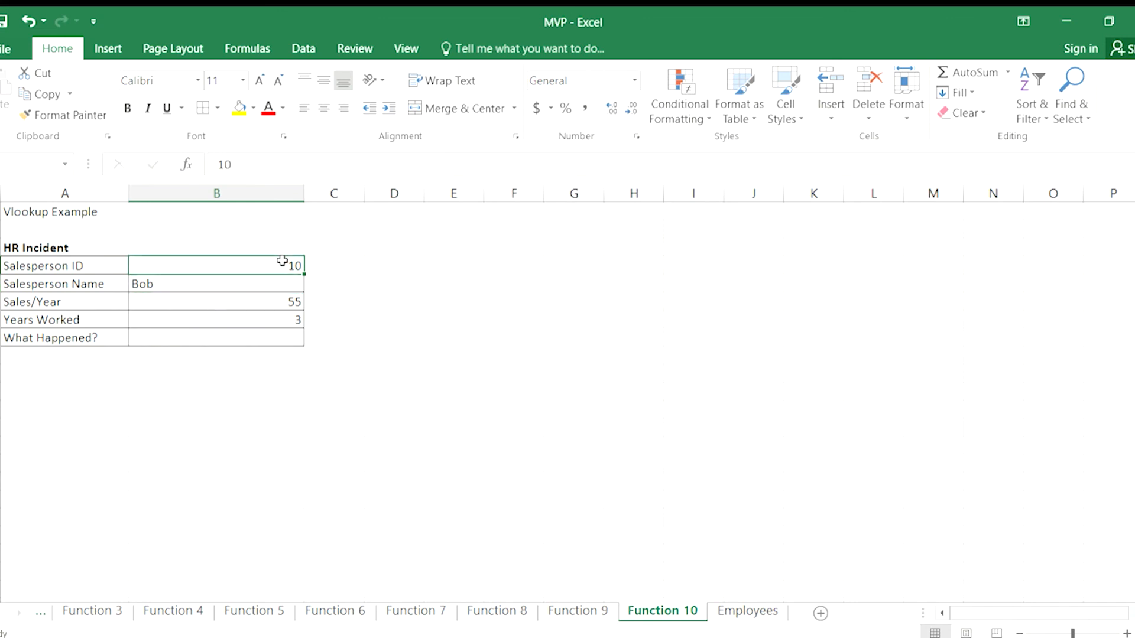
text(20)
key(Return)
click(282, 262)
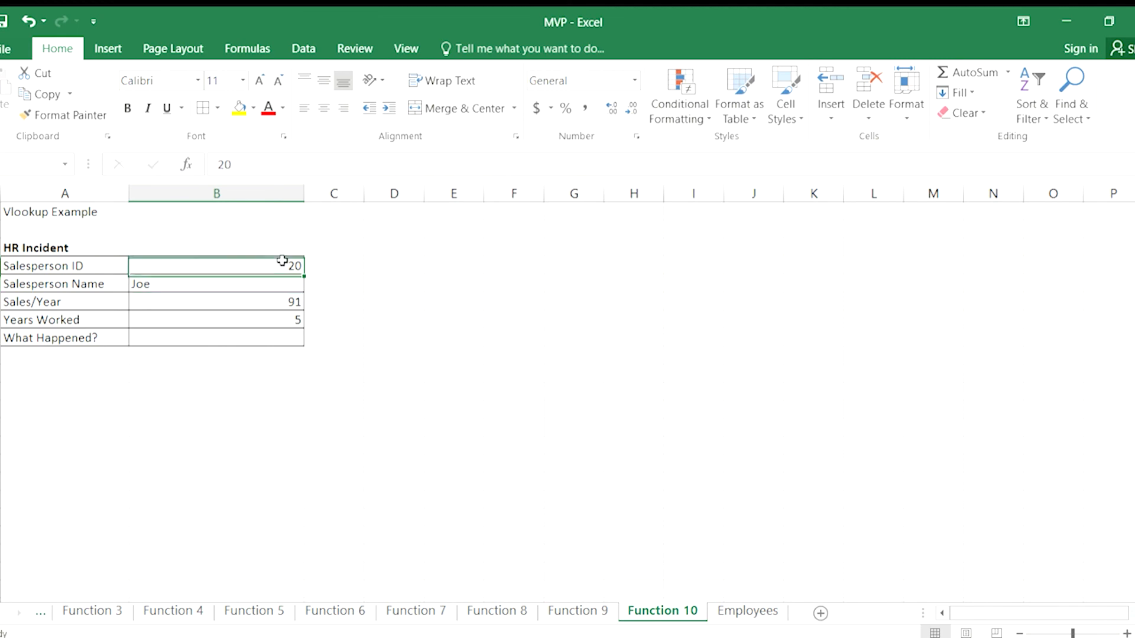
text(30)
key(Return)
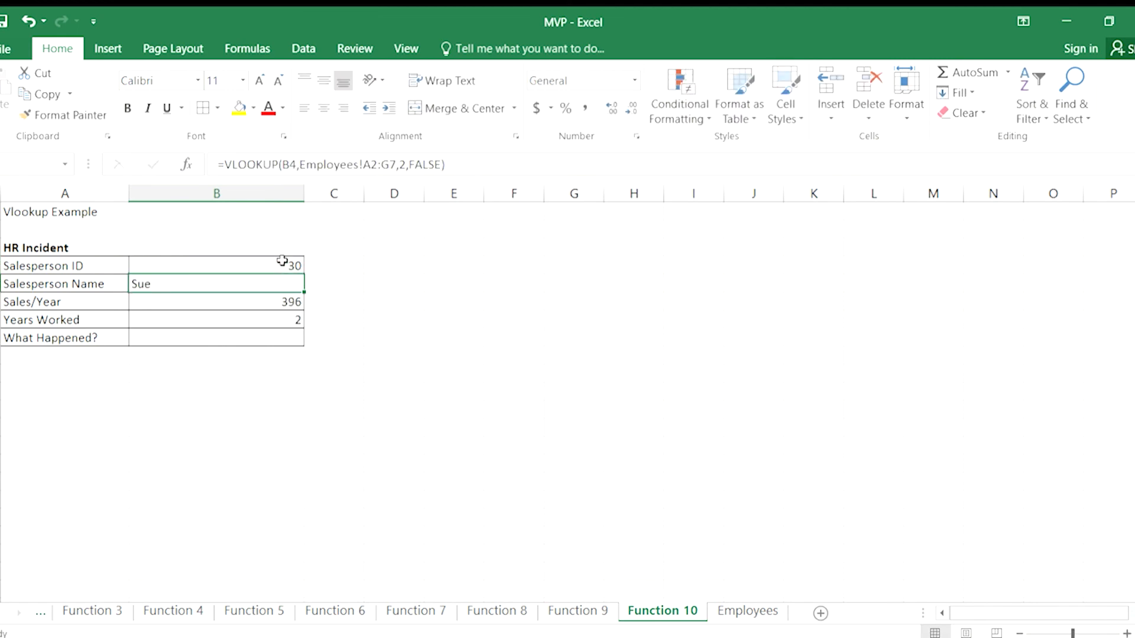
click(282, 262)
text(40)
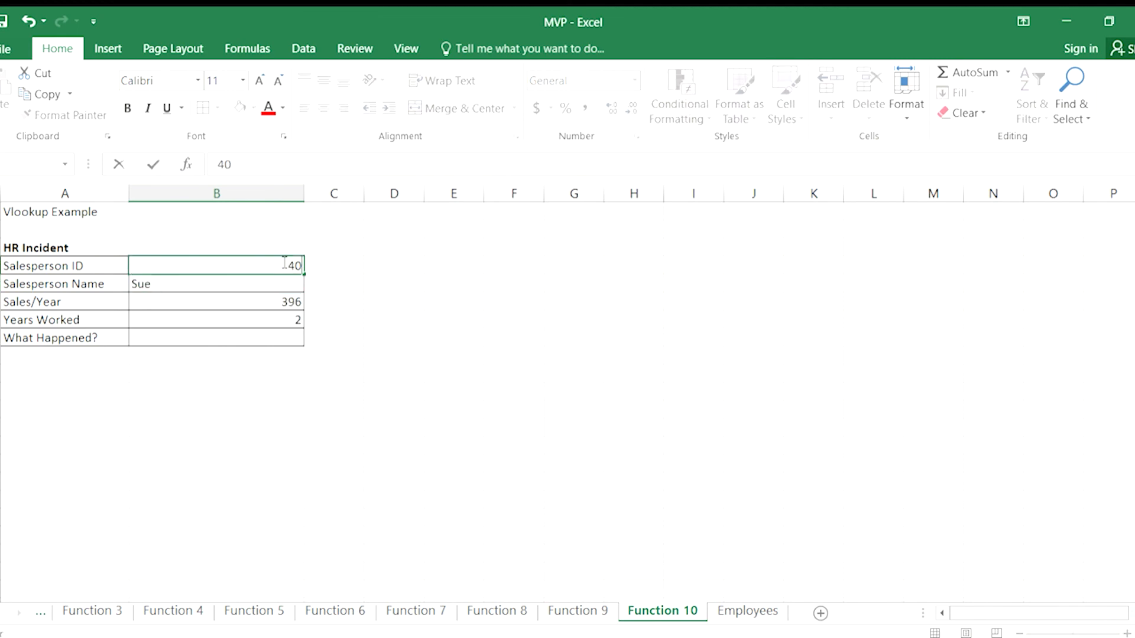
key(Return)
click(282, 262)
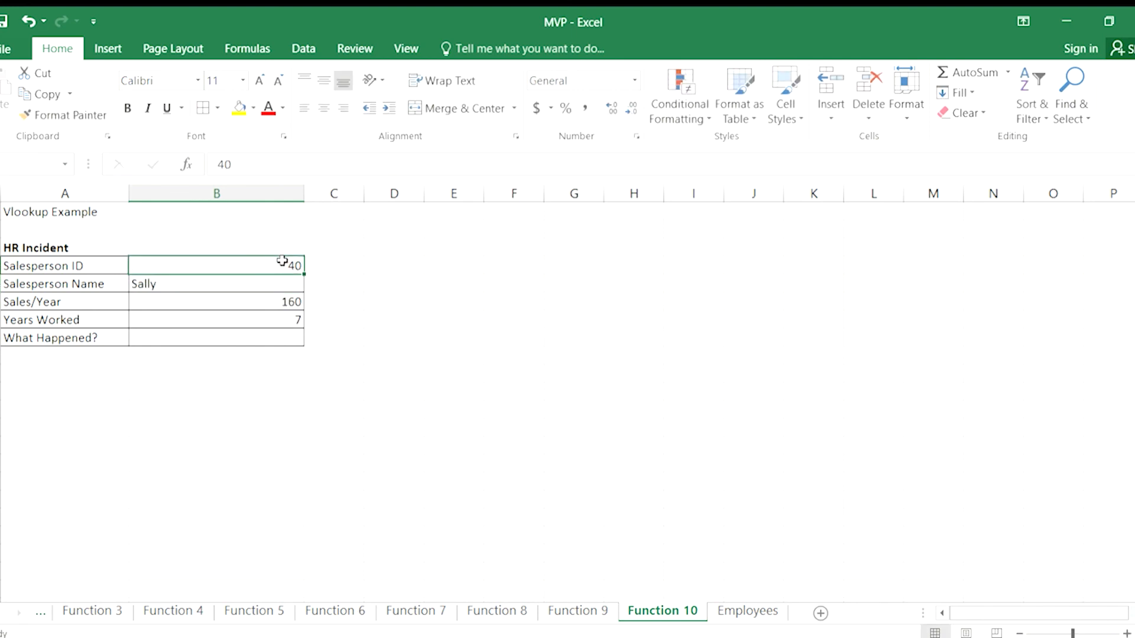